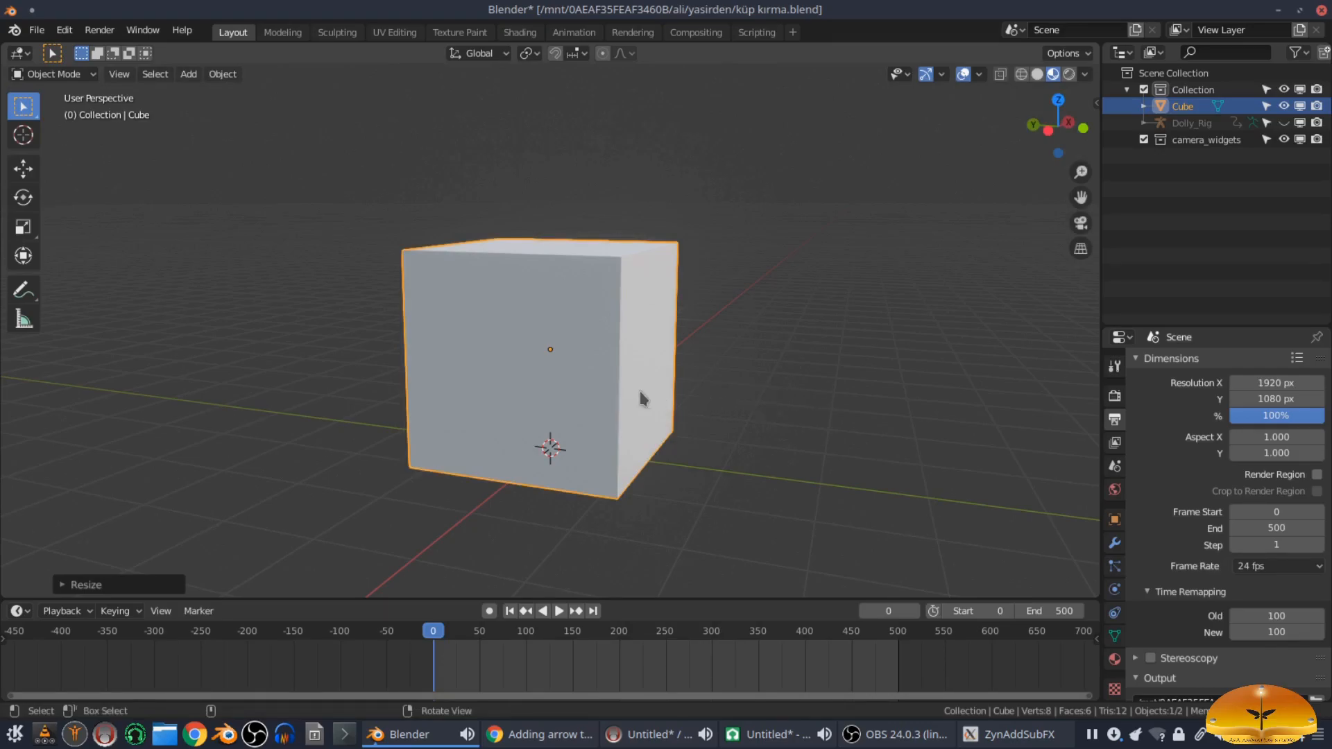
Step: Subdivide the cube's entire mesh seven times in Edit Mode and return to Object Mode
{"action": "key", "text": "Tab"}
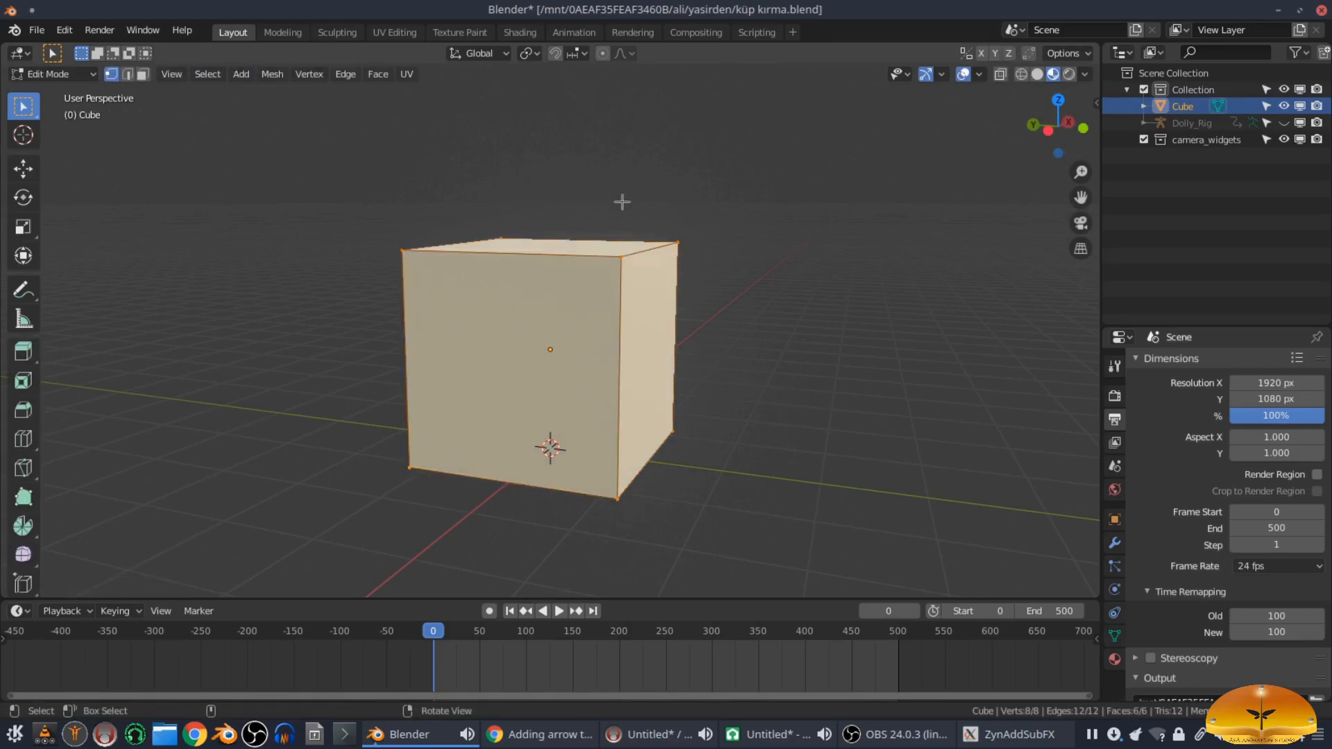
{"action": "right_click", "coordinate": [757, 187]}
{"action": "left_click", "coordinate": [757, 188]}
{"action": "right_click", "coordinate": [757, 188]}
{"action": "left_click", "coordinate": [756, 188]}
{"action": "right_click", "coordinate": [756, 188]}
{"action": "left_click", "coordinate": [757, 188]}
{"action": "right_click", "coordinate": [757, 188]}
{"action": "left_click", "coordinate": [757, 188]}
{"action": "right_click", "coordinate": [757, 188]}
{"action": "left_click", "coordinate": [757, 188]}
{"action": "right_click", "coordinate": [757, 188]}
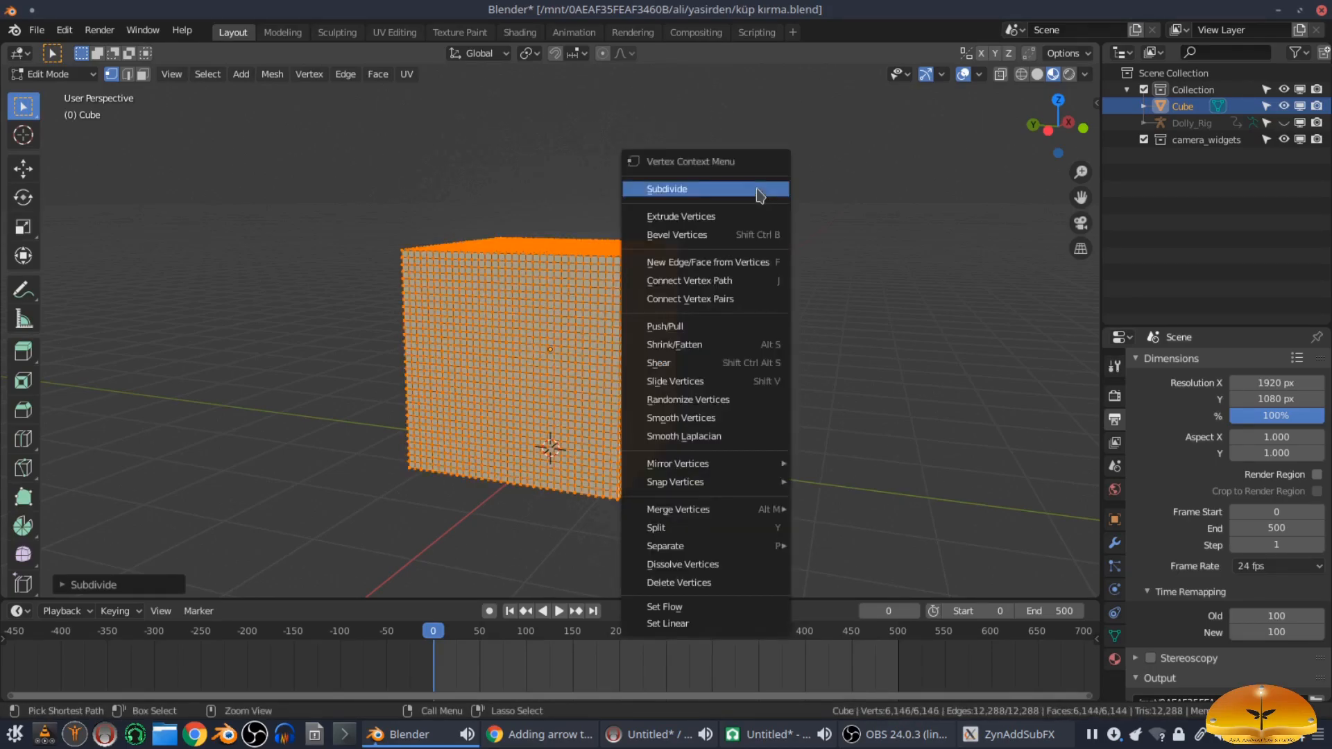
{"action": "left_click", "coordinate": [757, 189]}
{"action": "right_click", "coordinate": [756, 188]}
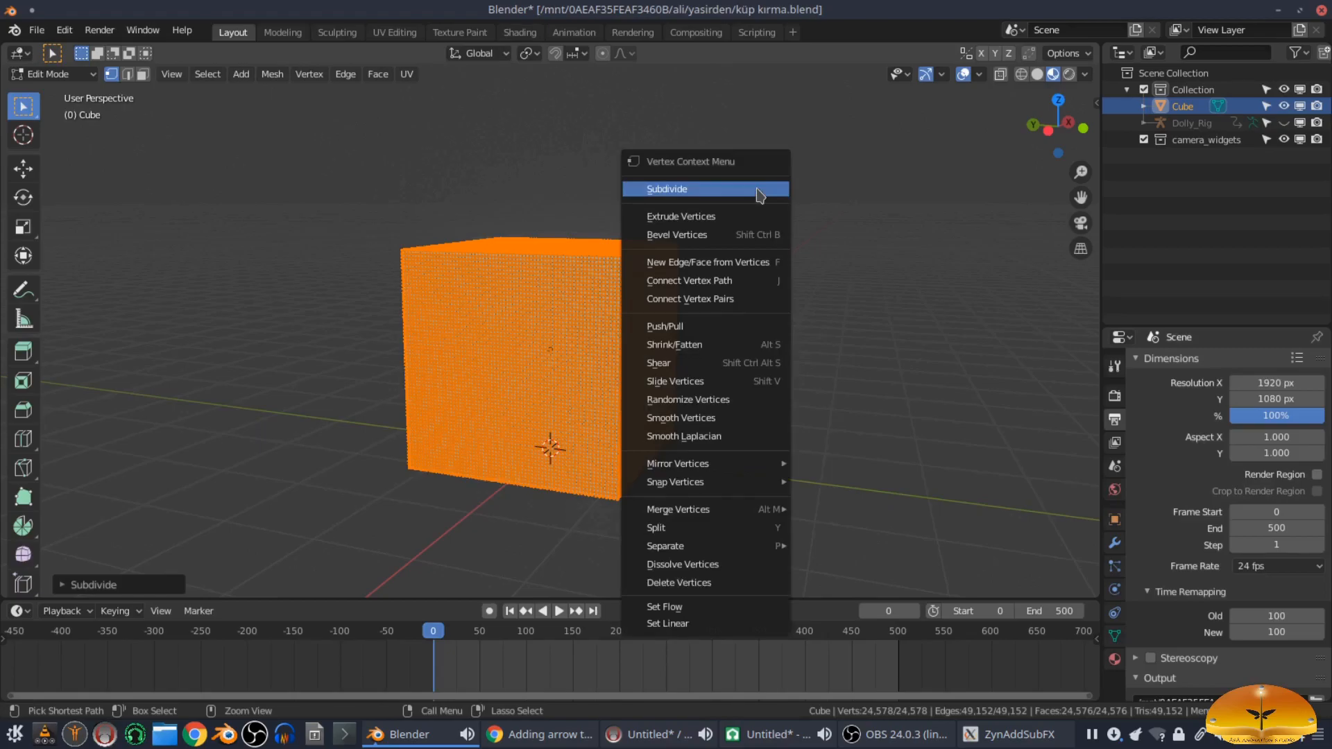
{"action": "left_click", "coordinate": [756, 188]}
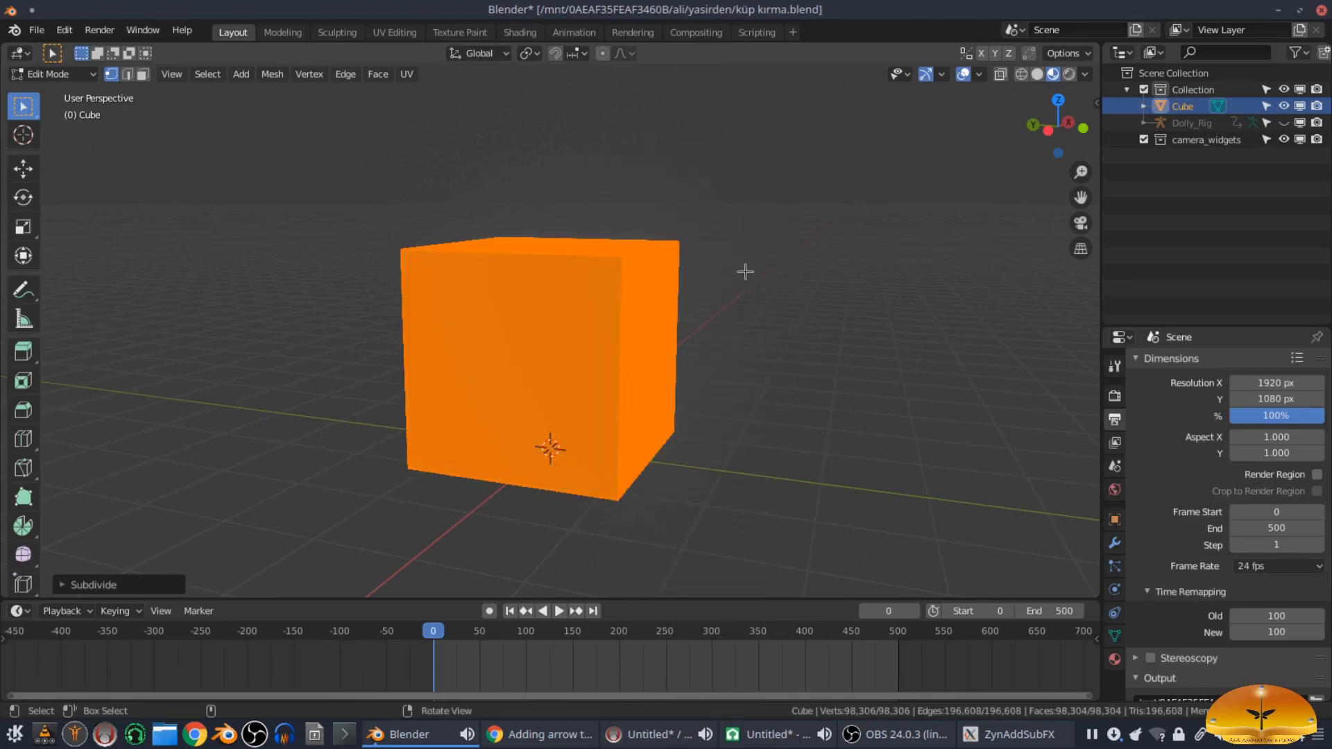
{"action": "key", "text": "Tab"}
Step: Find the Object: Cell Fracture add-on in the preferences by searching for "cell", and enable it
{"action": "left_click", "coordinate": [236, 78]}
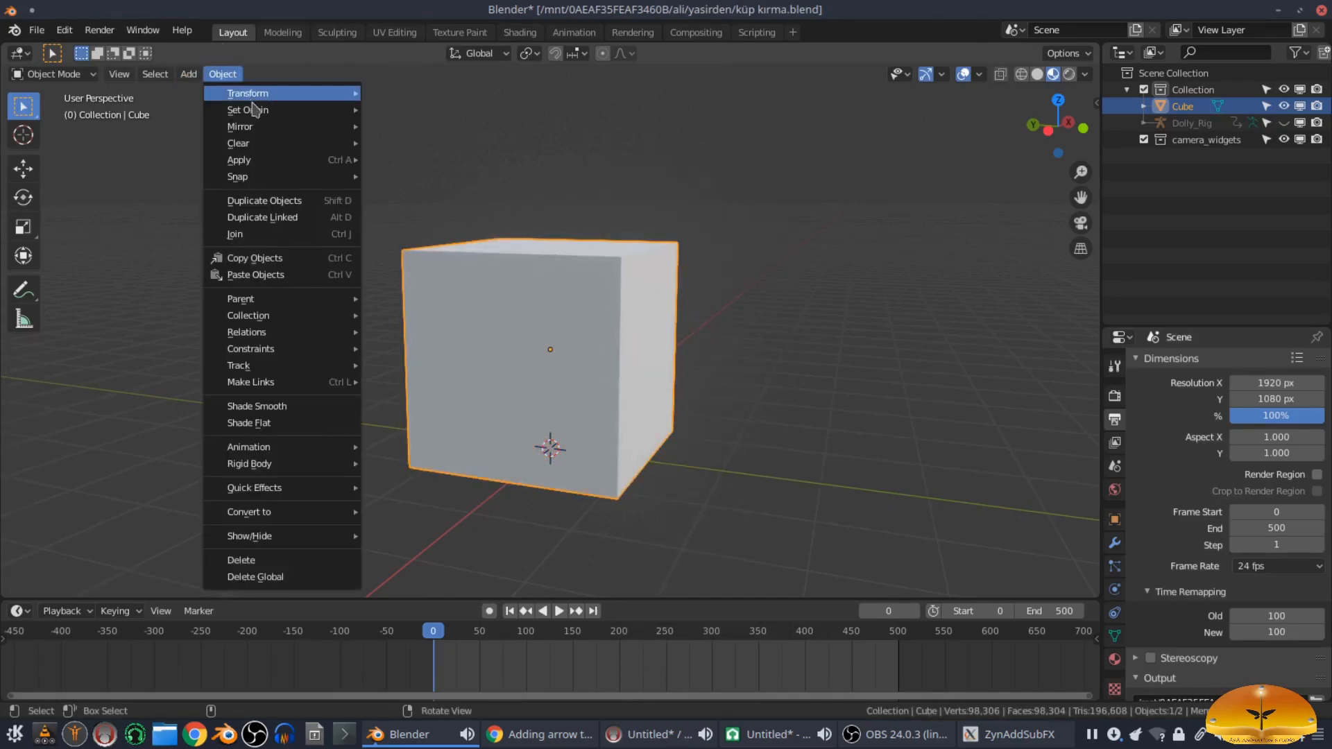
{"action": "mouse_move", "coordinate": [288, 494]}
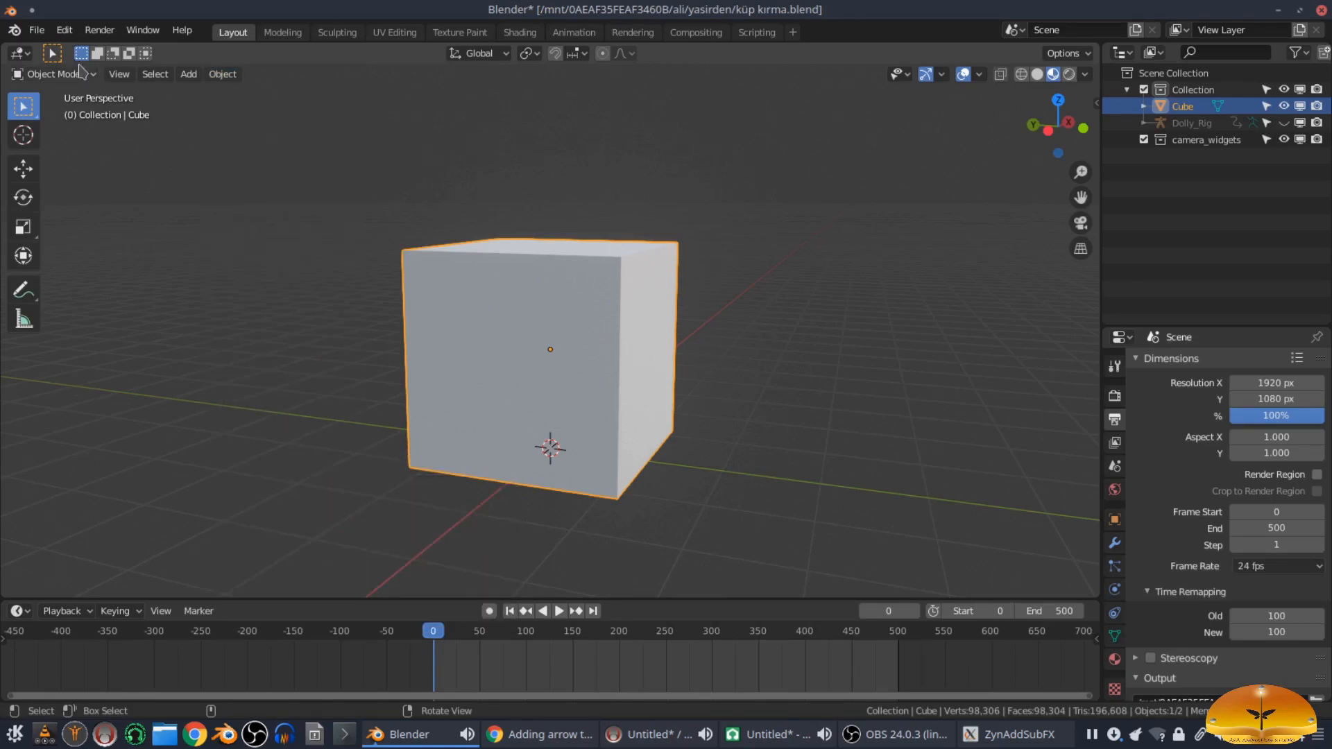
{"action": "left_click", "coordinate": [43, 32]}
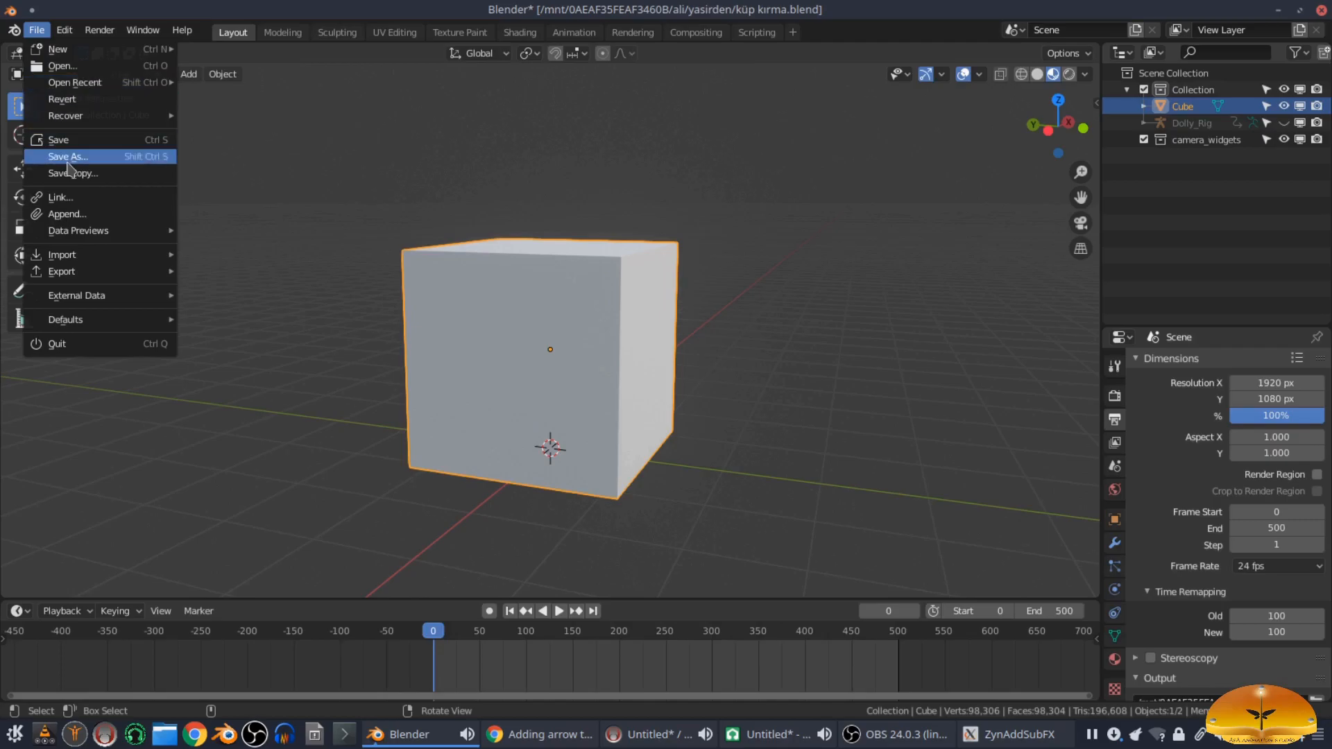
{"action": "left_click", "coordinate": [65, 30]}
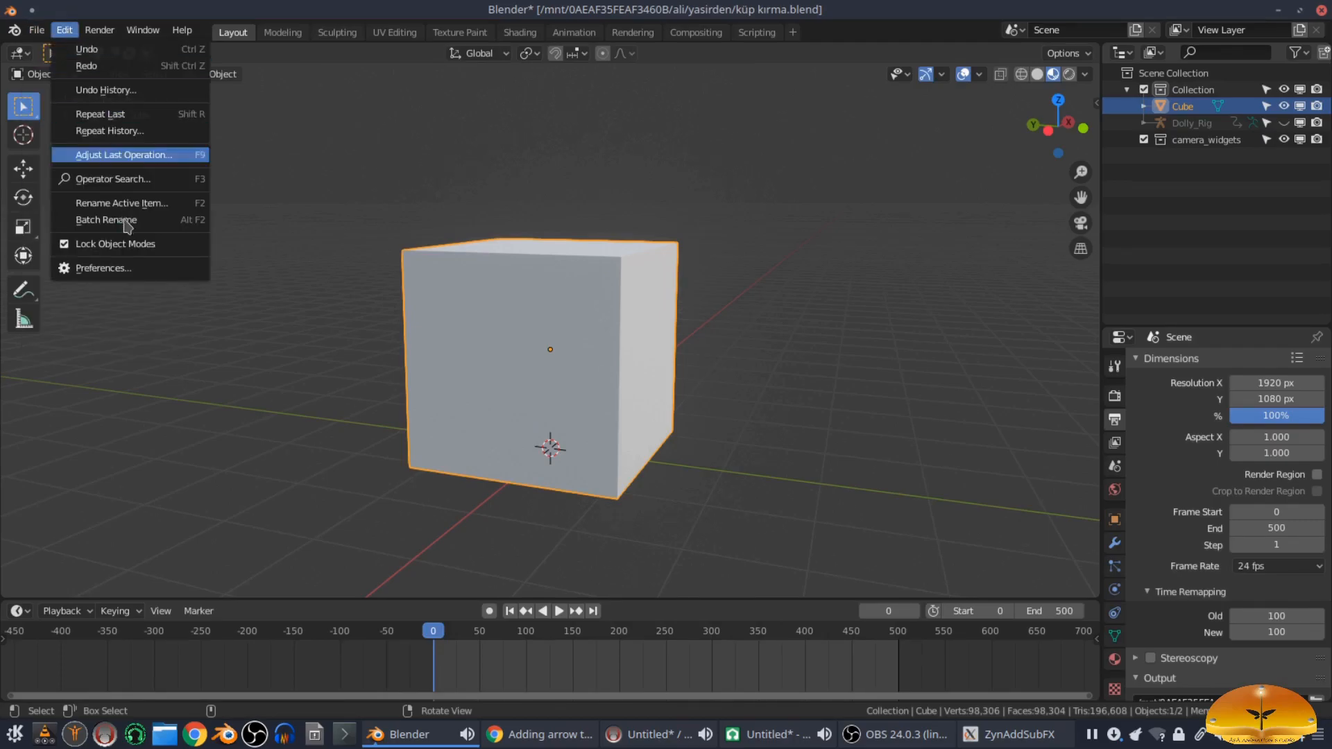
{"action": "left_click", "coordinate": [128, 268]}
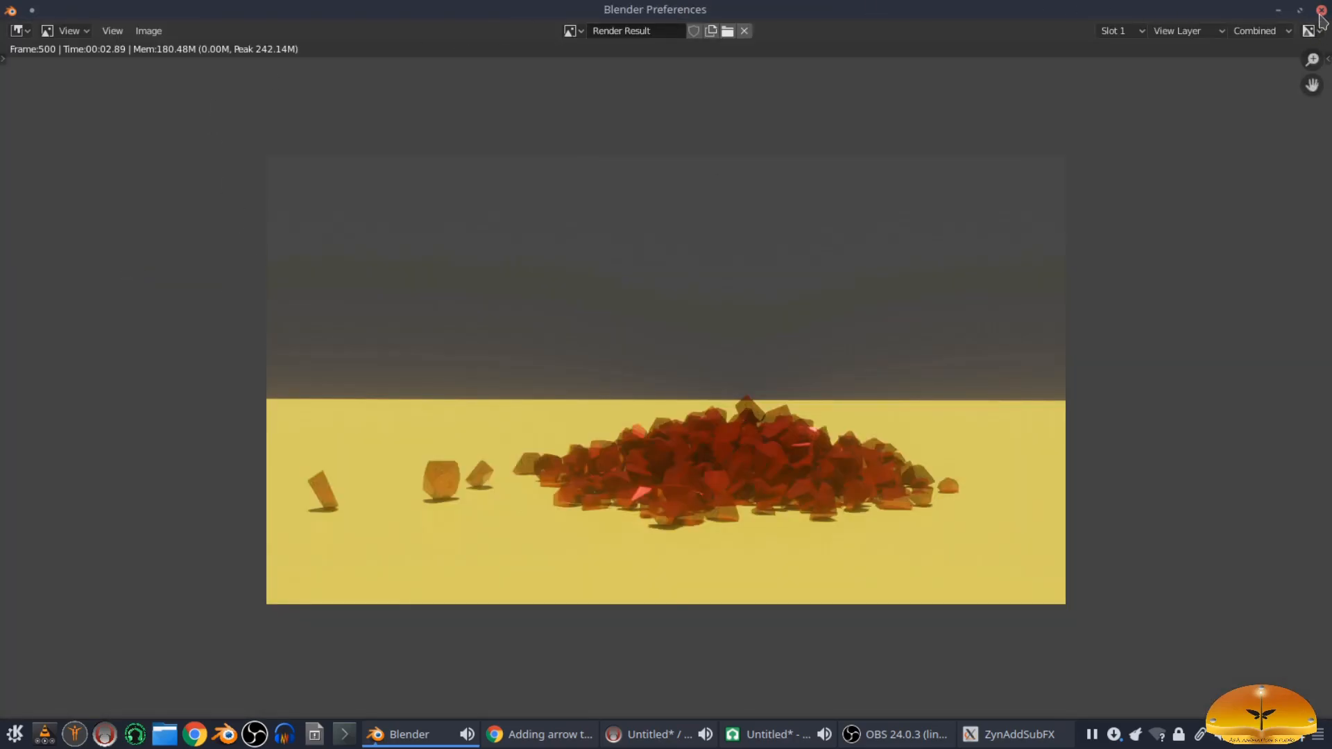
{"action": "scroll", "coordinate": [1110, 181], "scroll_direction": "up", "scroll_amount": 5}
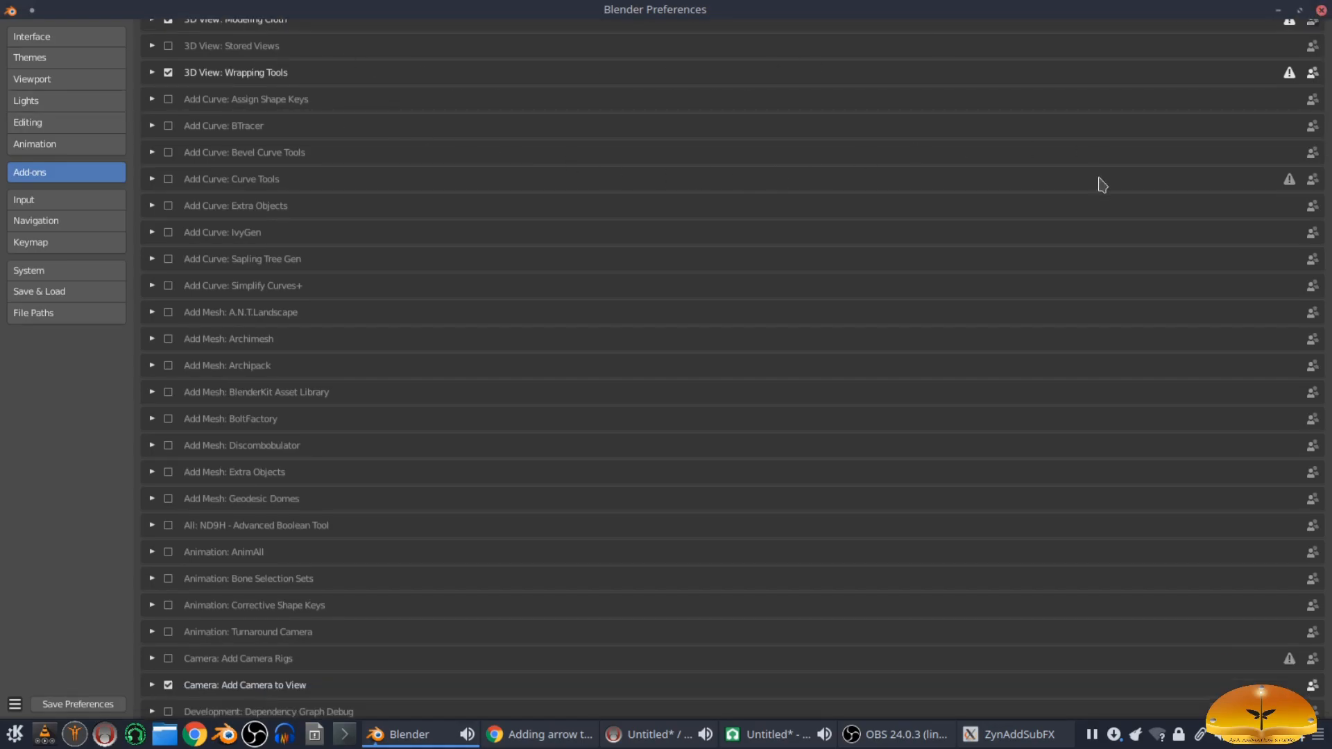
{"action": "left_click", "coordinate": [1143, 54]}
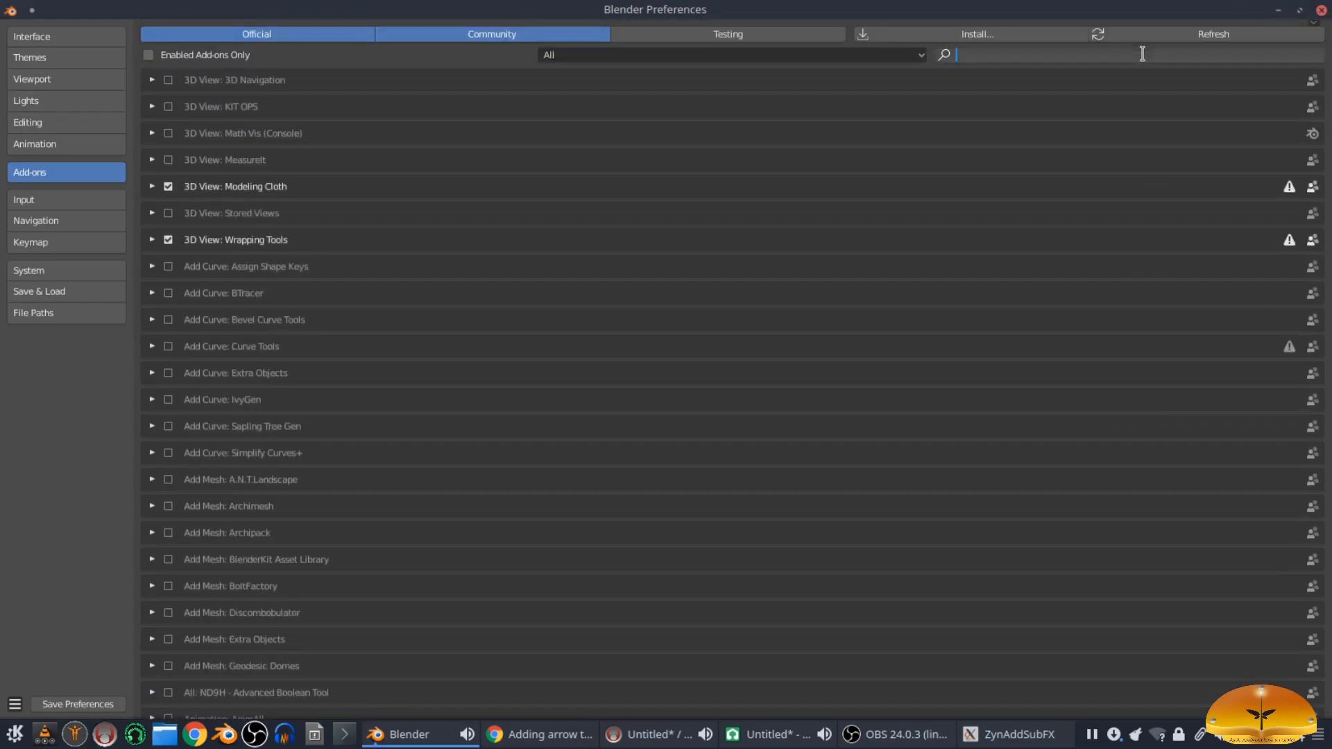
{"action": "type", "text": "cell"}
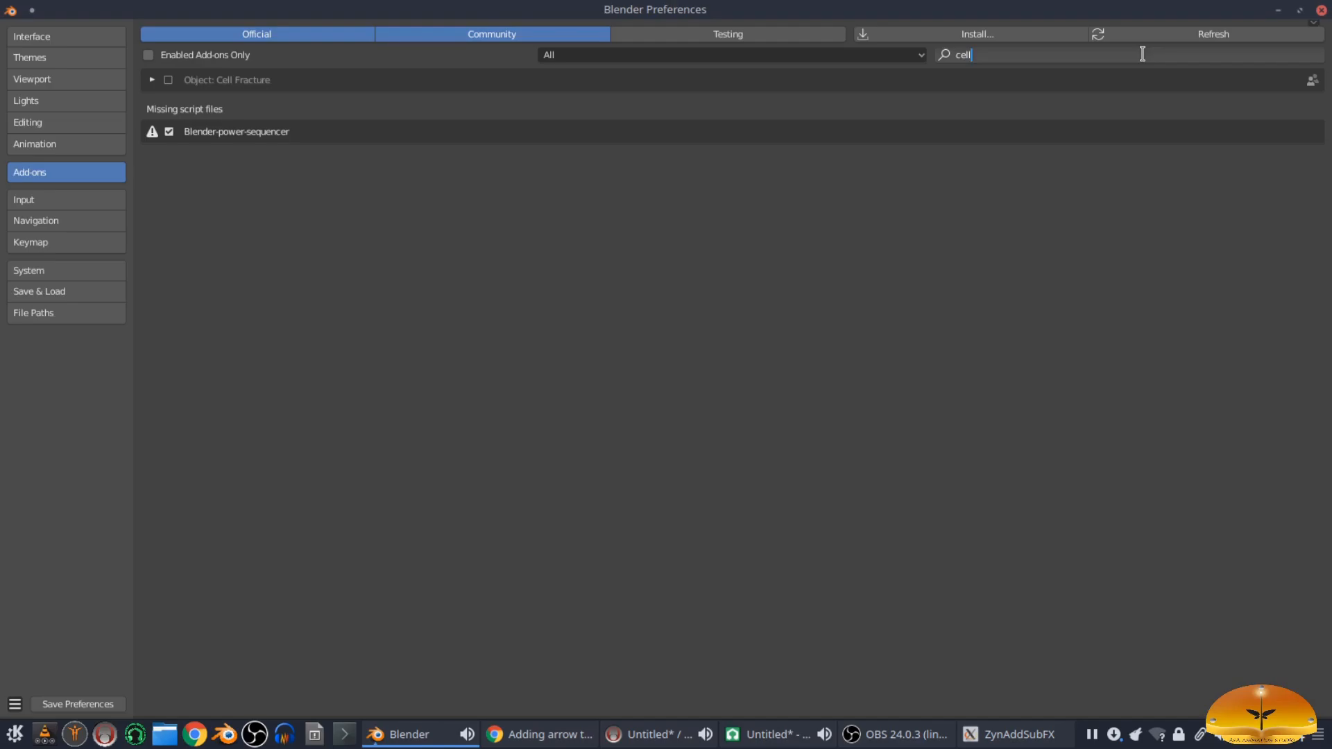
{"action": "key", "text": "Return"}
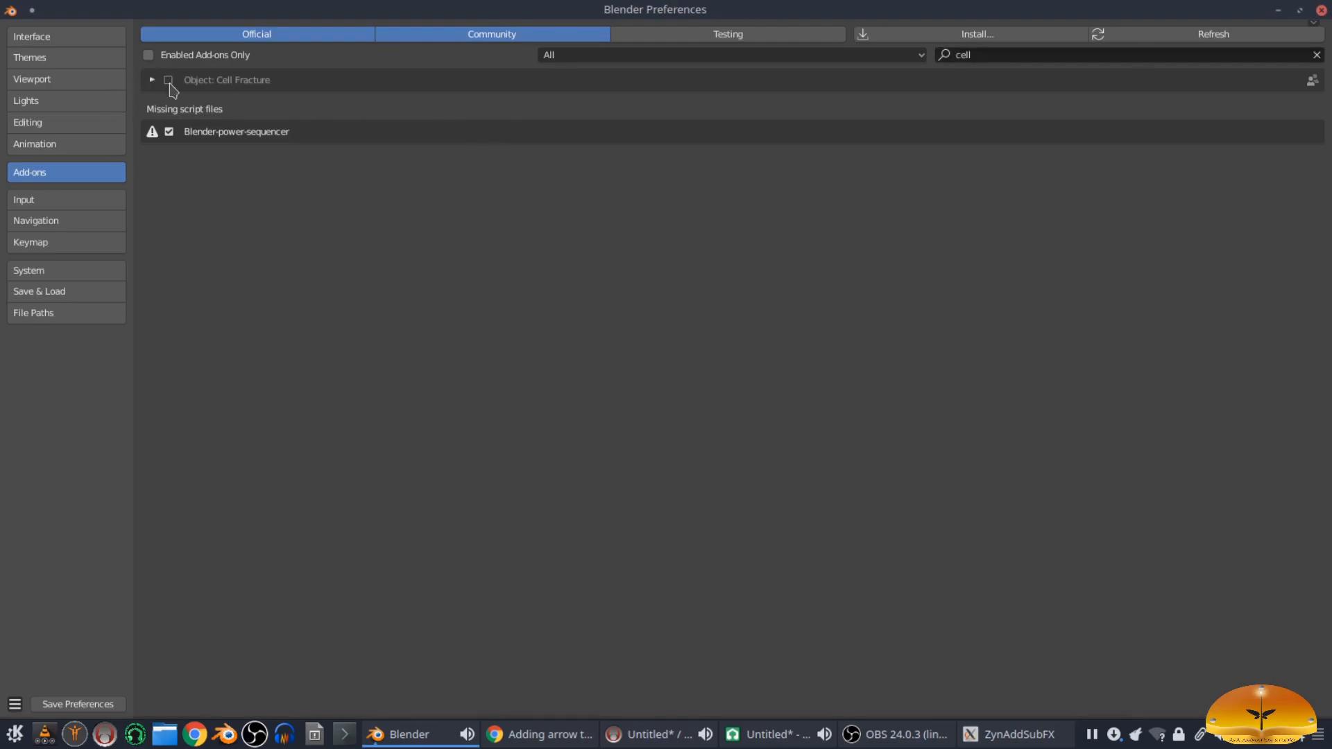
{"action": "left_click", "coordinate": [1321, 10]}
Step: Apply Cell Fracture to the cube from its own particles, with a source limit of 1000 and noise of 1
{"action": "middle_click_drag", "start_coordinate": [636, 313], "coordinate": [722, 330]}
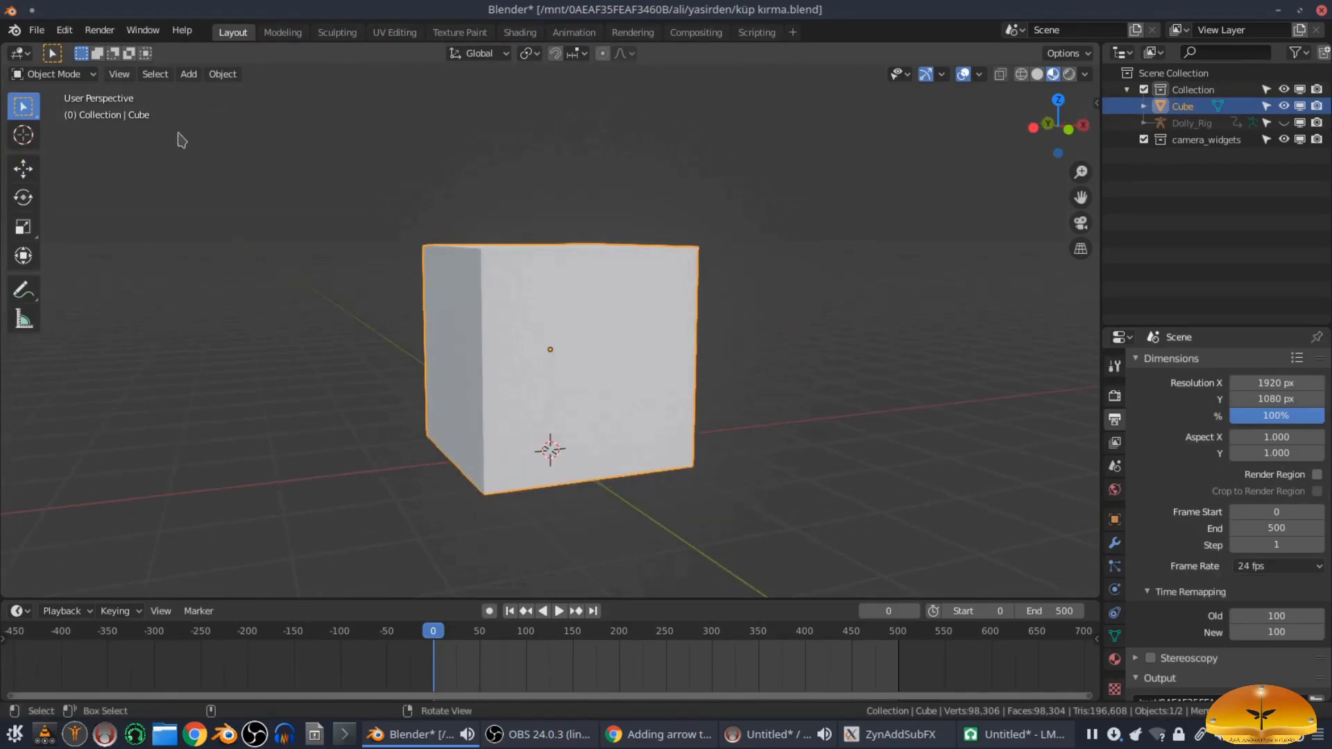
{"action": "left_click", "coordinate": [223, 74]}
{"action": "mouse_move", "coordinate": [286, 468]}
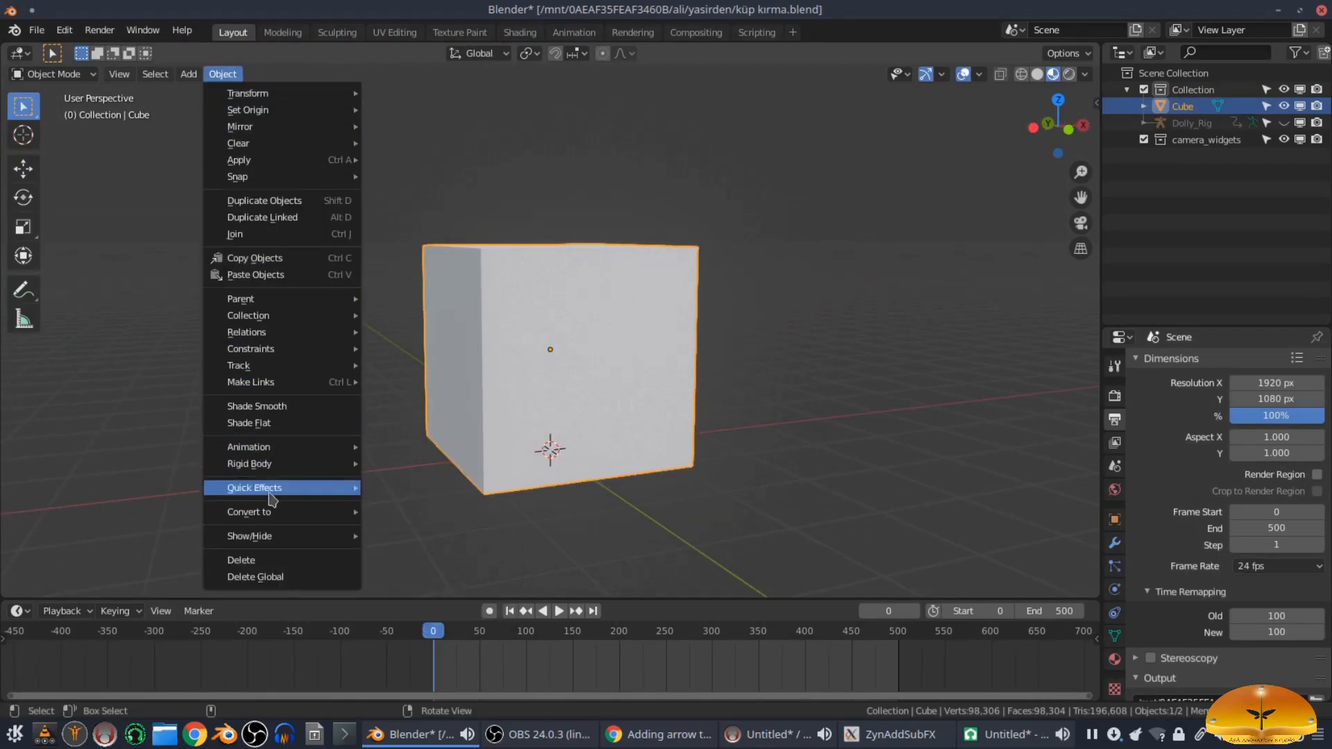
{"action": "mouse_move", "coordinate": [292, 491]}
{"action": "left_click", "coordinate": [423, 563]}
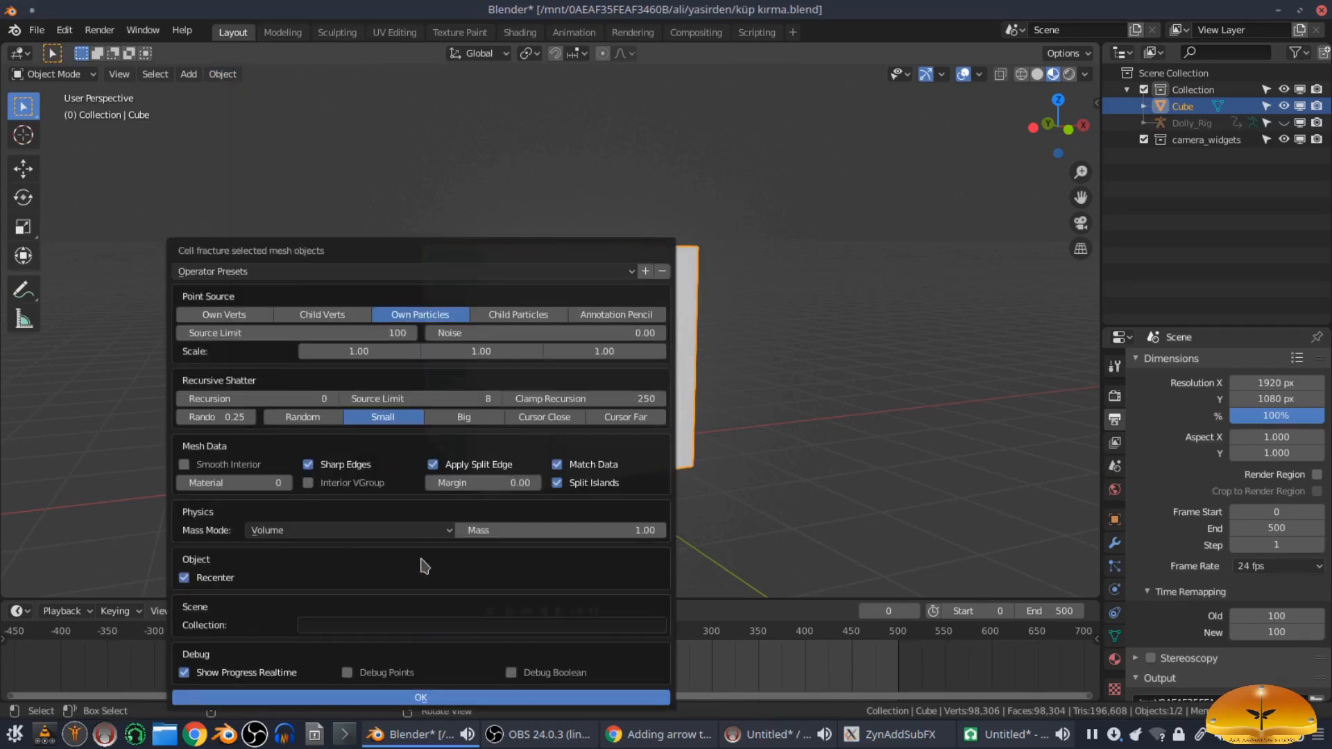
{"action": "left_click", "coordinate": [377, 334]}
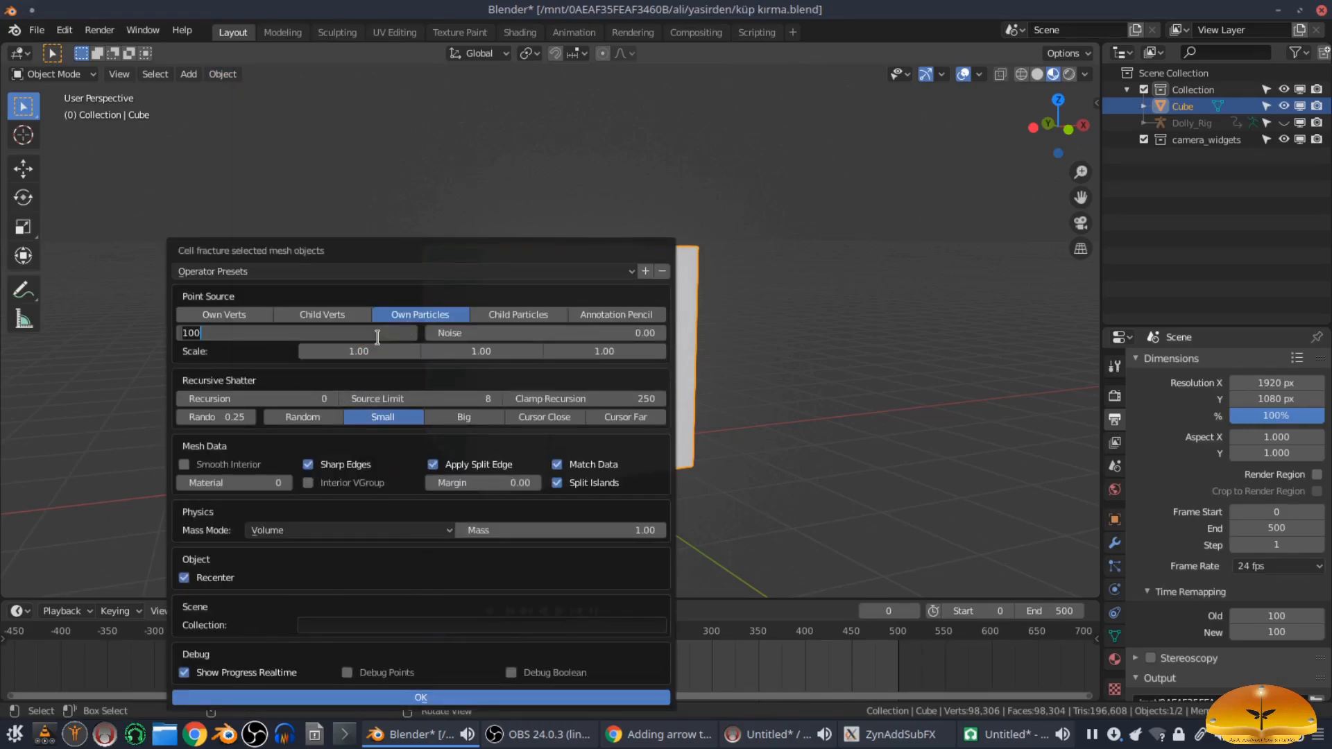
{"action": "type", "text": "1000"}
{"action": "key", "text": "Return"}
{"action": "left_click", "coordinate": [561, 337]}
{"action": "type", "text": "1"}
{"action": "key", "text": "Return"}
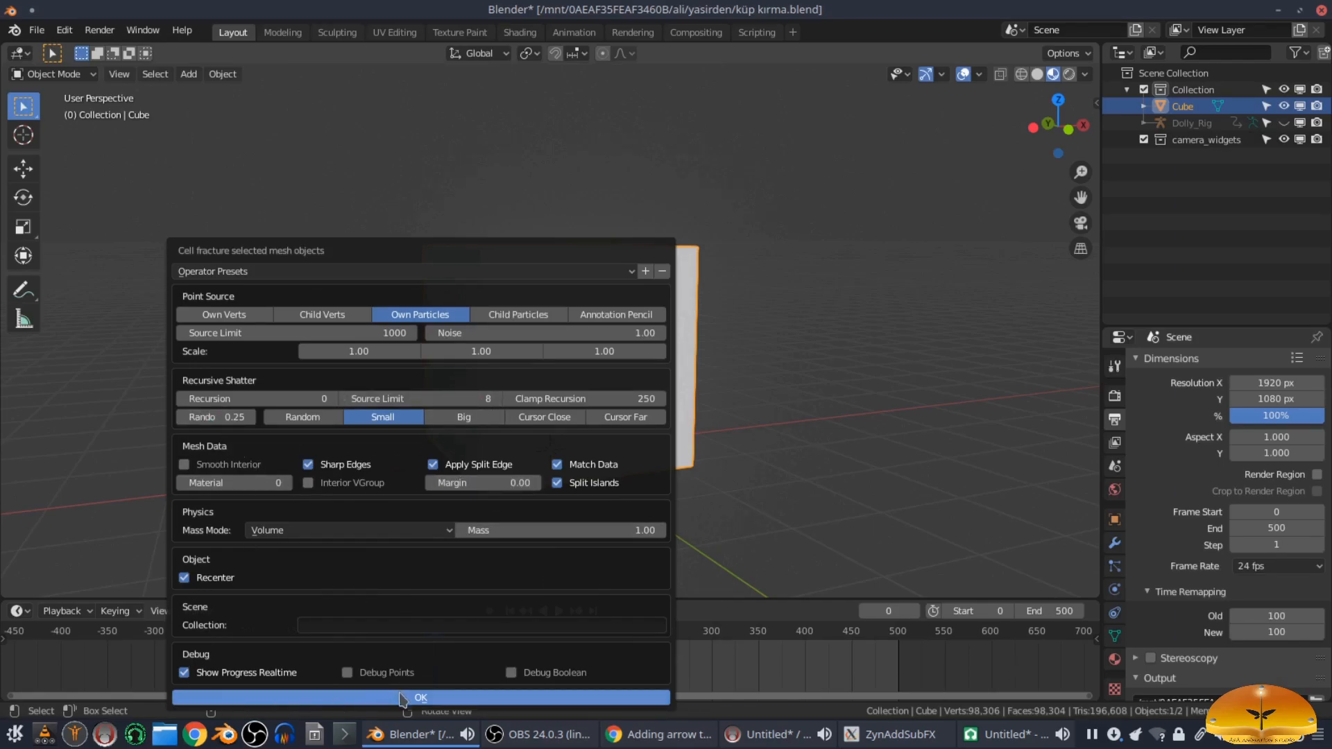
{"action": "left_click", "coordinate": [420, 701]}
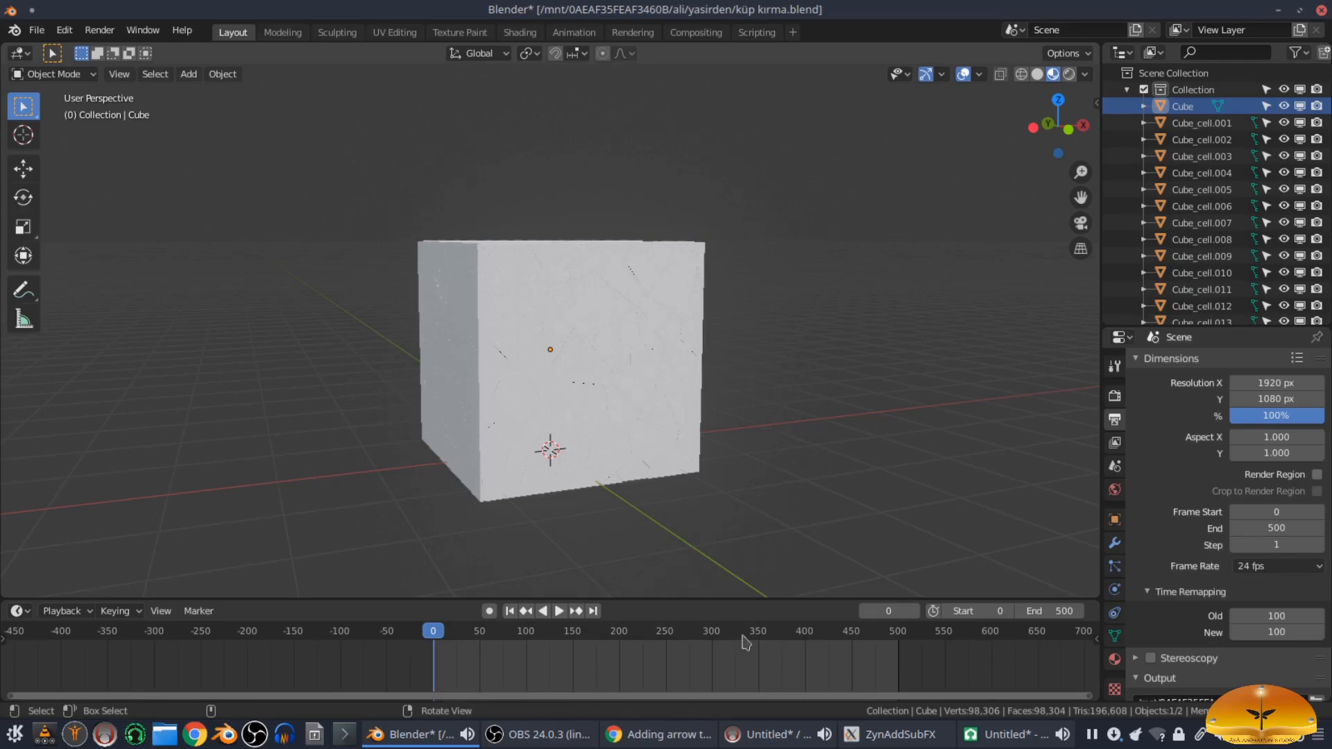
Step: Delete the original unfractured cube, keeping only the fractured cells
{"action": "mouse_move", "coordinate": [882, 746]}
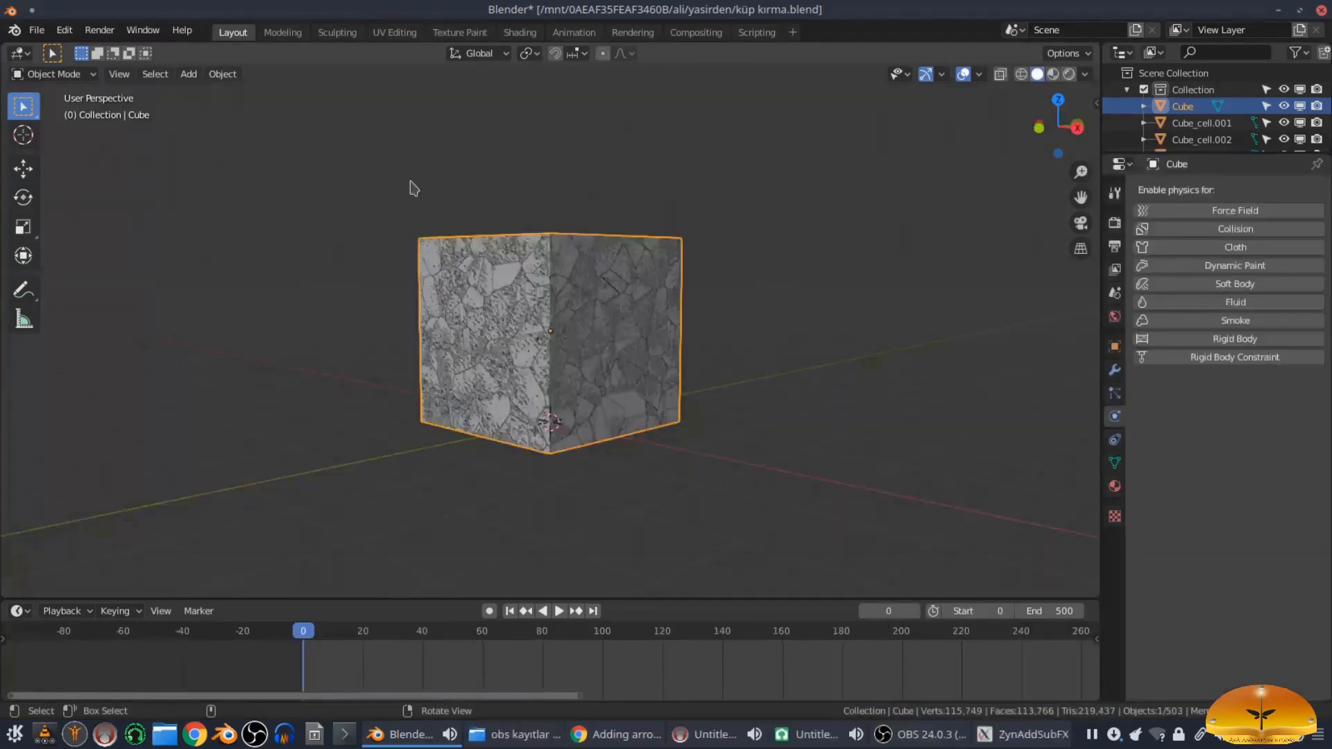
{"action": "key", "text": "x"}
{"action": "left_click", "coordinate": [553, 303]}
Step: Select all cube cells, add an active Rigid Body to the active cell and copy it to the other cells
{"action": "left_click", "coordinate": [571, 318]}
{"action": "key", "text": "c"}
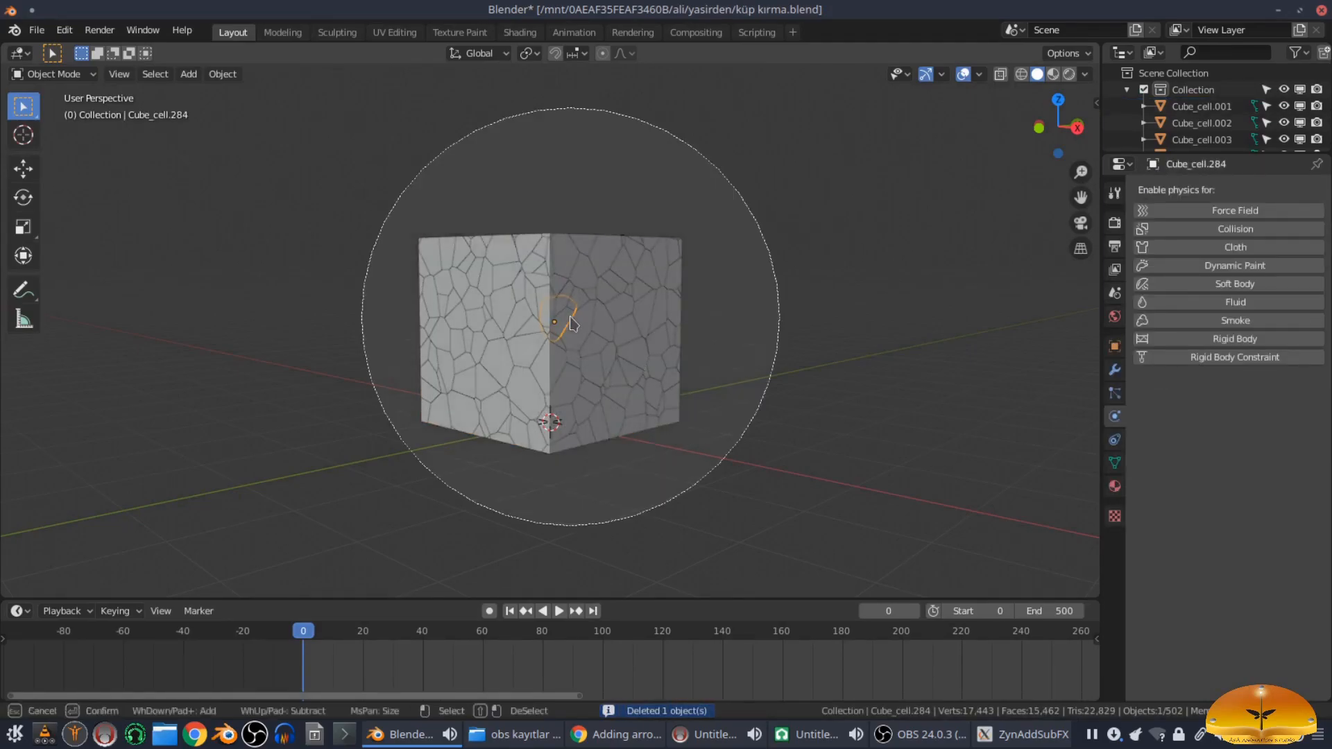
{"action": "left_click", "coordinate": [553, 326]}
{"action": "right_click", "coordinate": [551, 326]}
{"action": "middle_click_drag", "start_coordinate": [784, 322], "coordinate": [798, 250]}
{"action": "left_click", "coordinate": [1211, 339]}
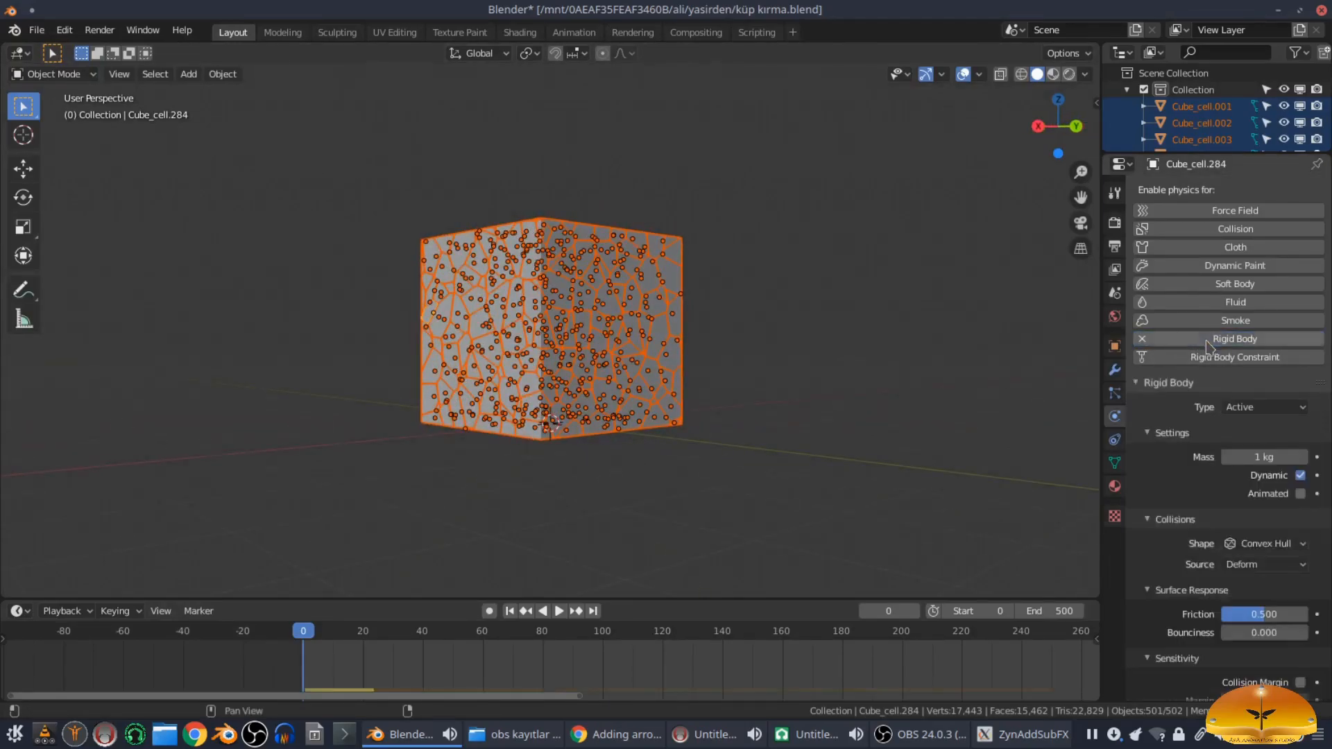
{"action": "left_click", "coordinate": [223, 74]}
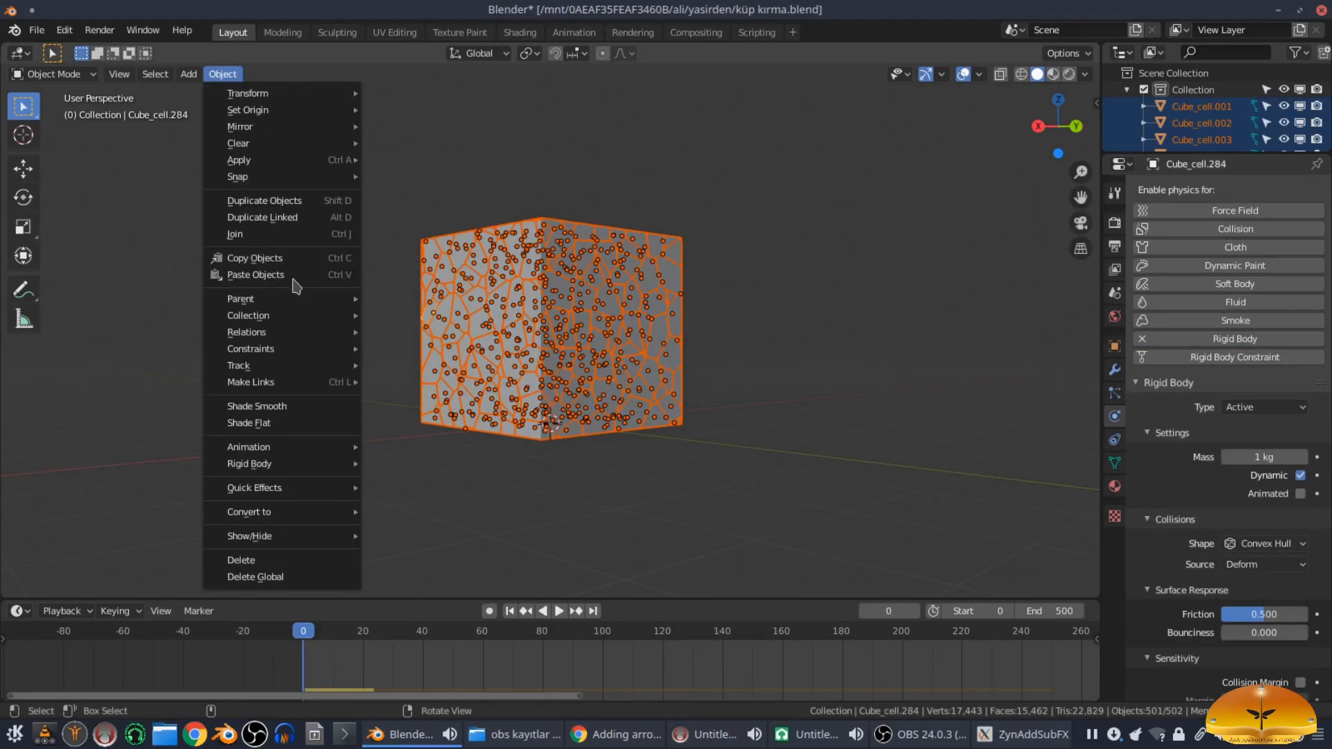
{"action": "mouse_move", "coordinate": [301, 463]}
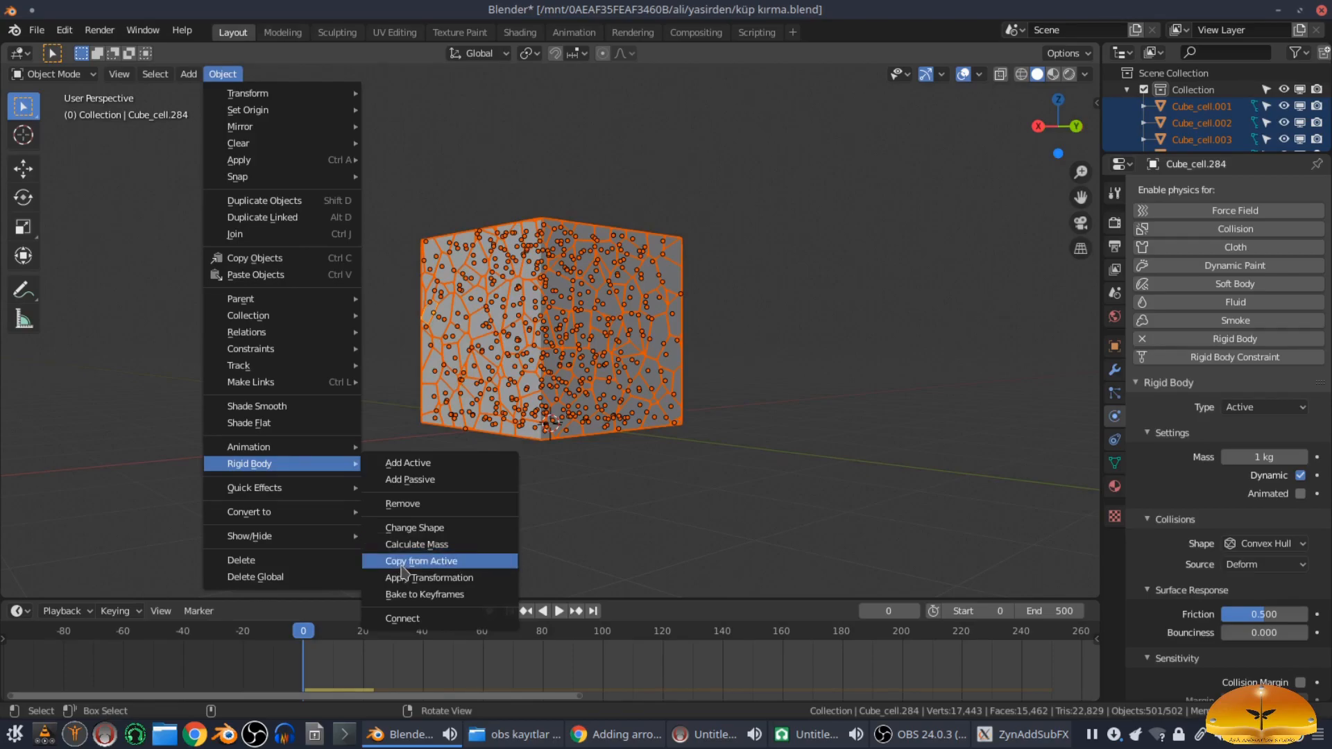
{"action": "left_click", "coordinate": [517, 562]}
Step: Enable Deactivation with Start Deactivated on the active cell's rigid body and copy these settings to all selected cells
{"action": "mouse_move", "coordinate": [722, 387]}
{"action": "middle_mouse_down"}
{"action": "mouse_move", "coordinate": [437, 110]}
{"action": "mouse_move", "coordinate": [497, 417]}
{"action": "mouse_move", "coordinate": [738, 396]}
{"action": "middle_mouse_up"}
{"action": "scroll", "coordinate": [1297, 563], "scroll_direction": "down", "scroll_amount": 4}
{"action": "scroll", "coordinate": [1297, 563], "scroll_direction": "down", "scroll_amount": 3}
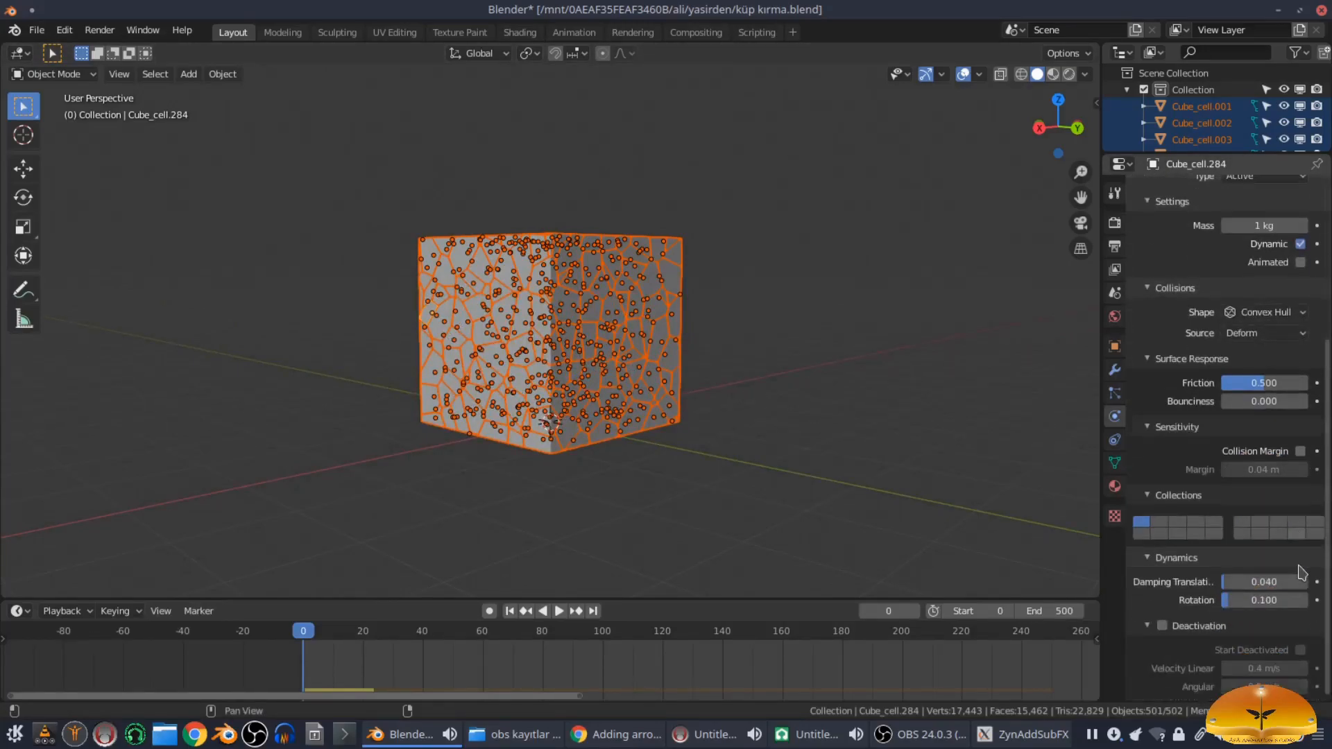
{"action": "left_click", "coordinate": [1162, 626]}
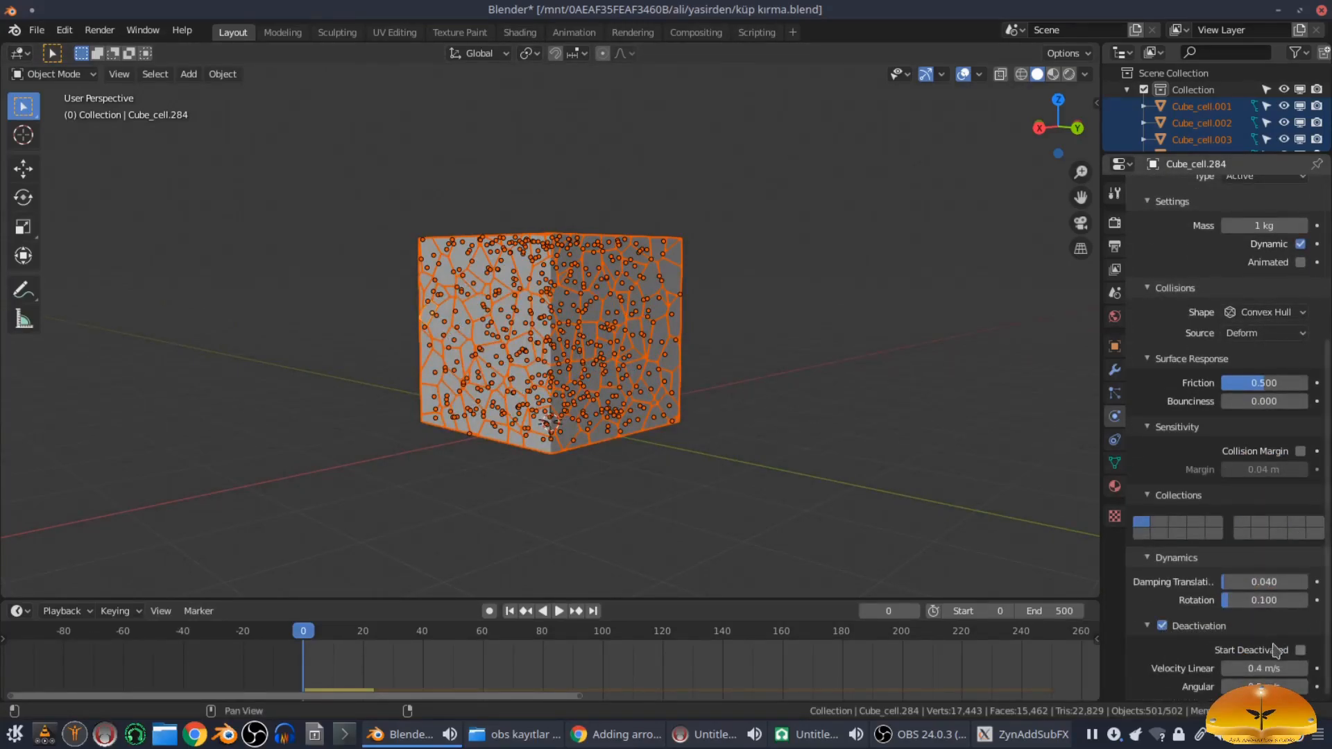
{"action": "left_click", "coordinate": [223, 74]}
{"action": "mouse_move", "coordinate": [299, 463]}
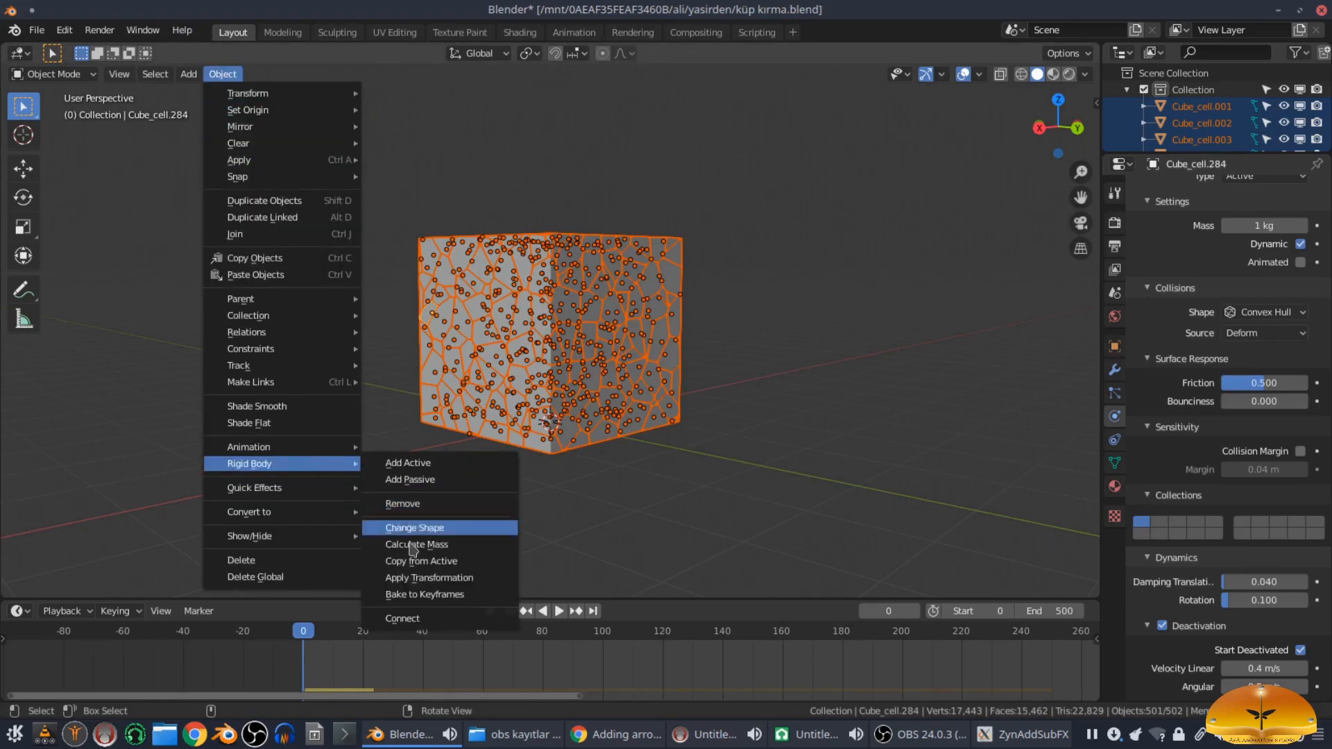
{"action": "left_click", "coordinate": [420, 562]}
{"action": "middle_click_drag", "start_coordinate": [419, 565], "coordinate": [752, 446]}
Step: Deselect the cells, play the simulation to check how the cube behaves, and return to the first frame
{"action": "left_click", "coordinate": [724, 354]}
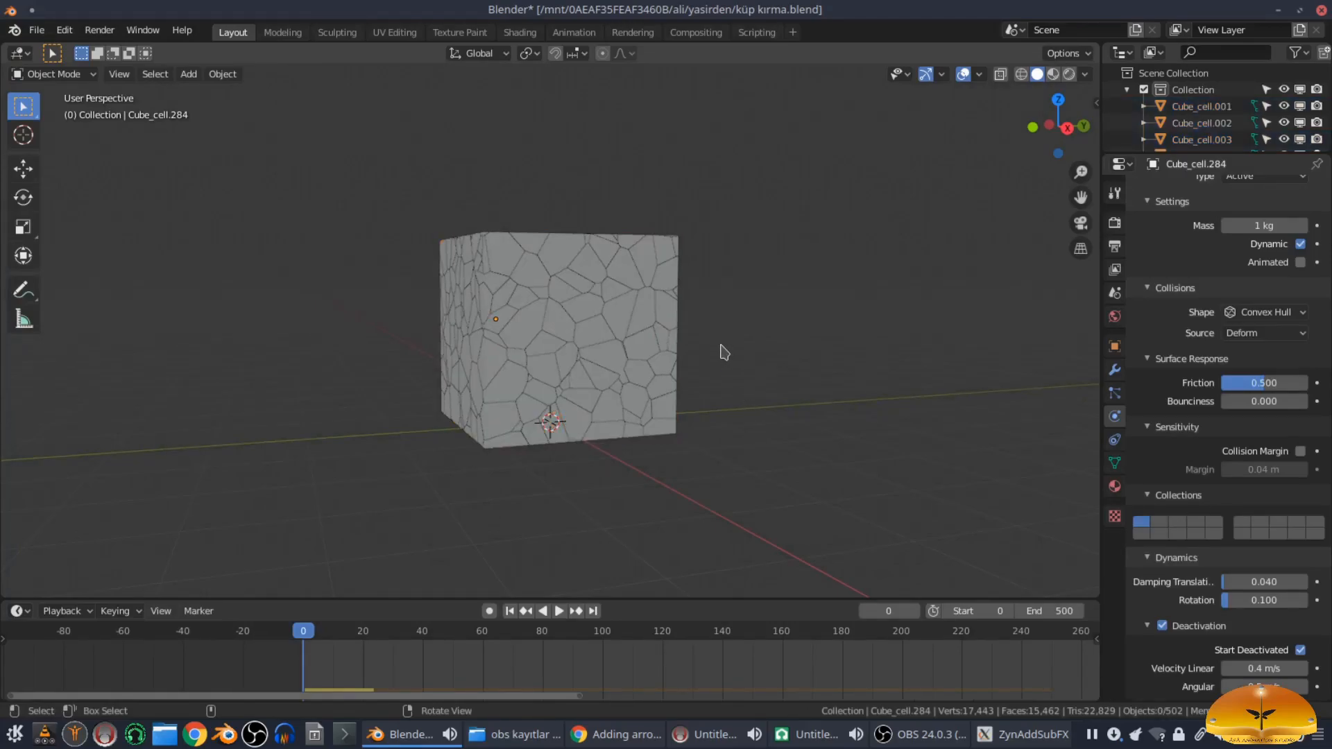
{"action": "left_click", "coordinate": [559, 611]}
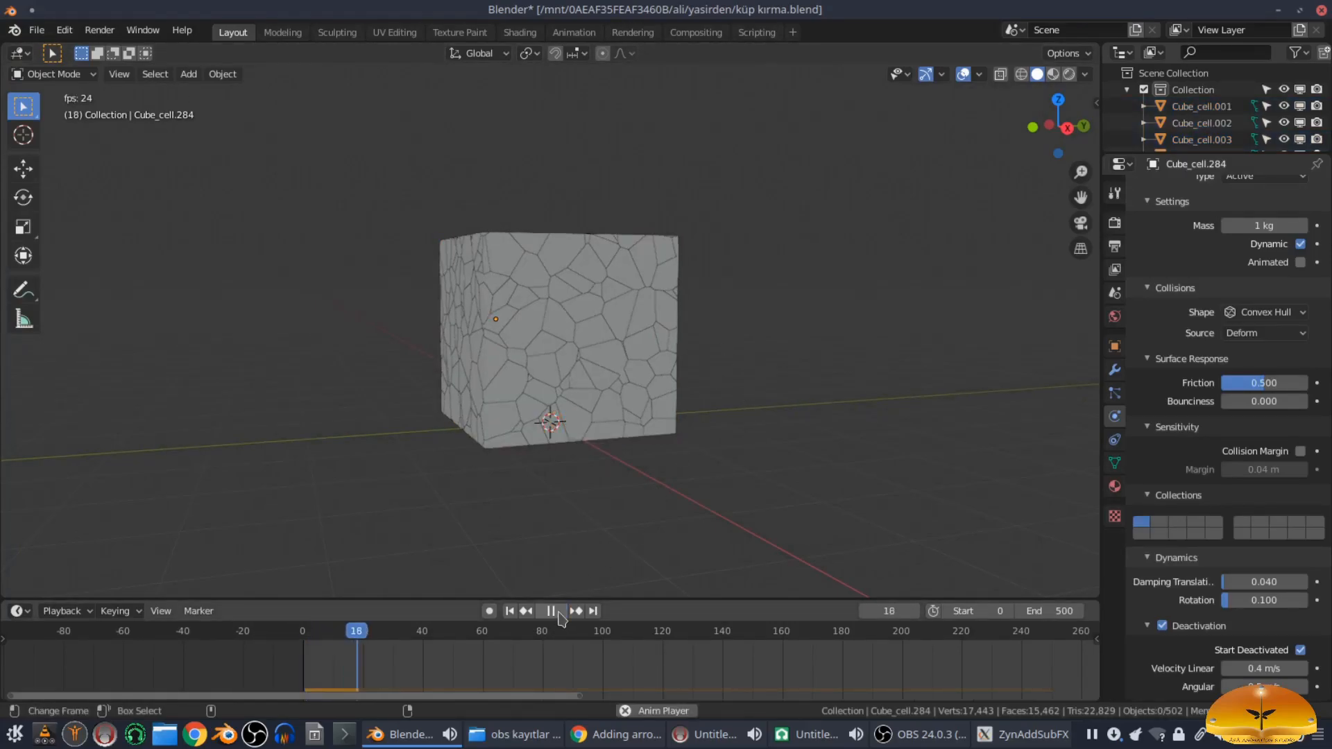
{"action": "left_click", "coordinate": [555, 612]}
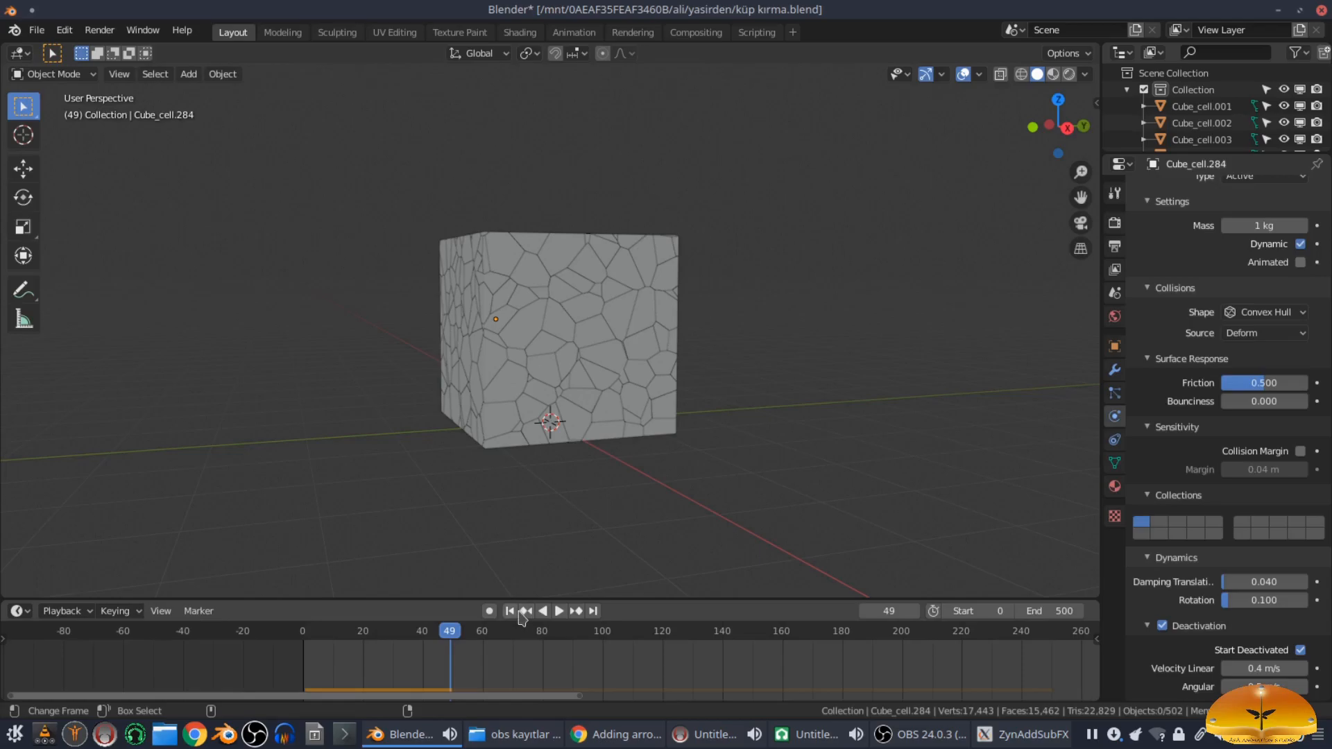
{"action": "left_click", "coordinate": [511, 611]}
Step: Add a plane under the fractured cube and scale it up into a large floor
{"action": "key", "text": "shift+a"}
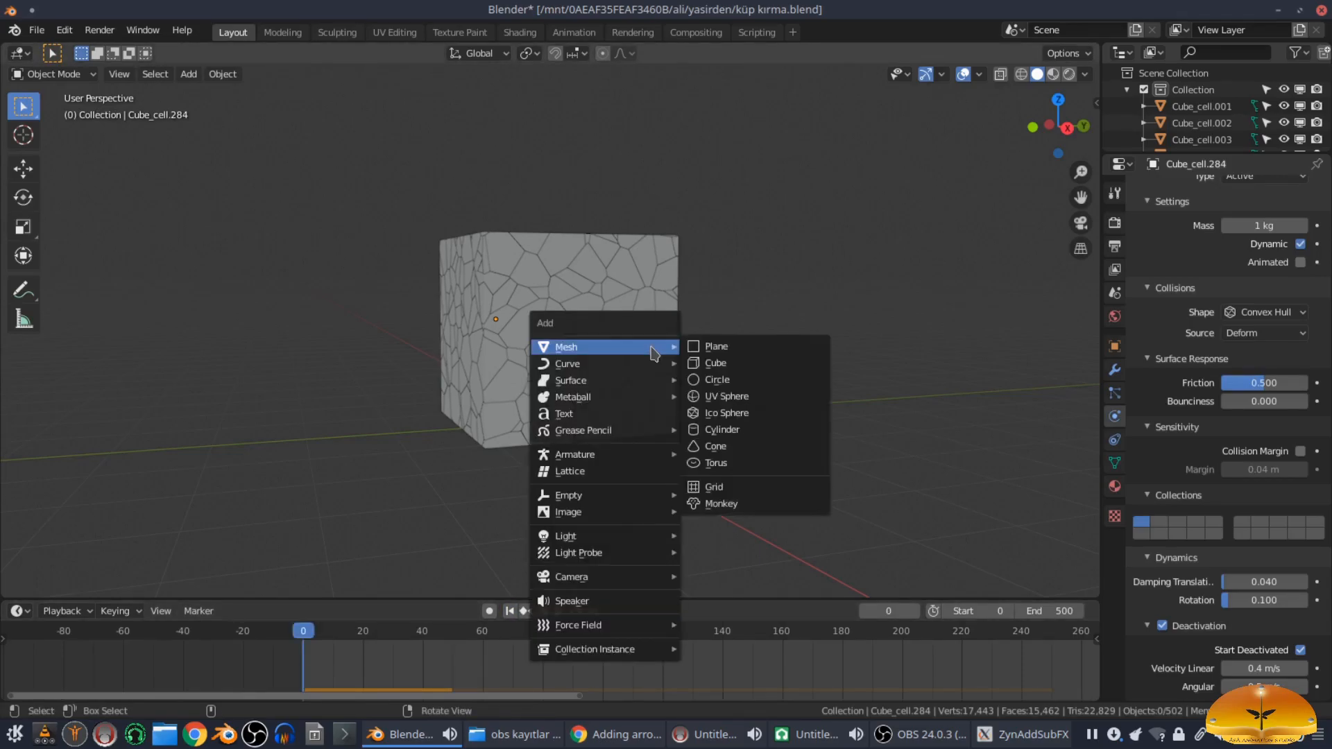
{"action": "left_click", "coordinate": [700, 346]}
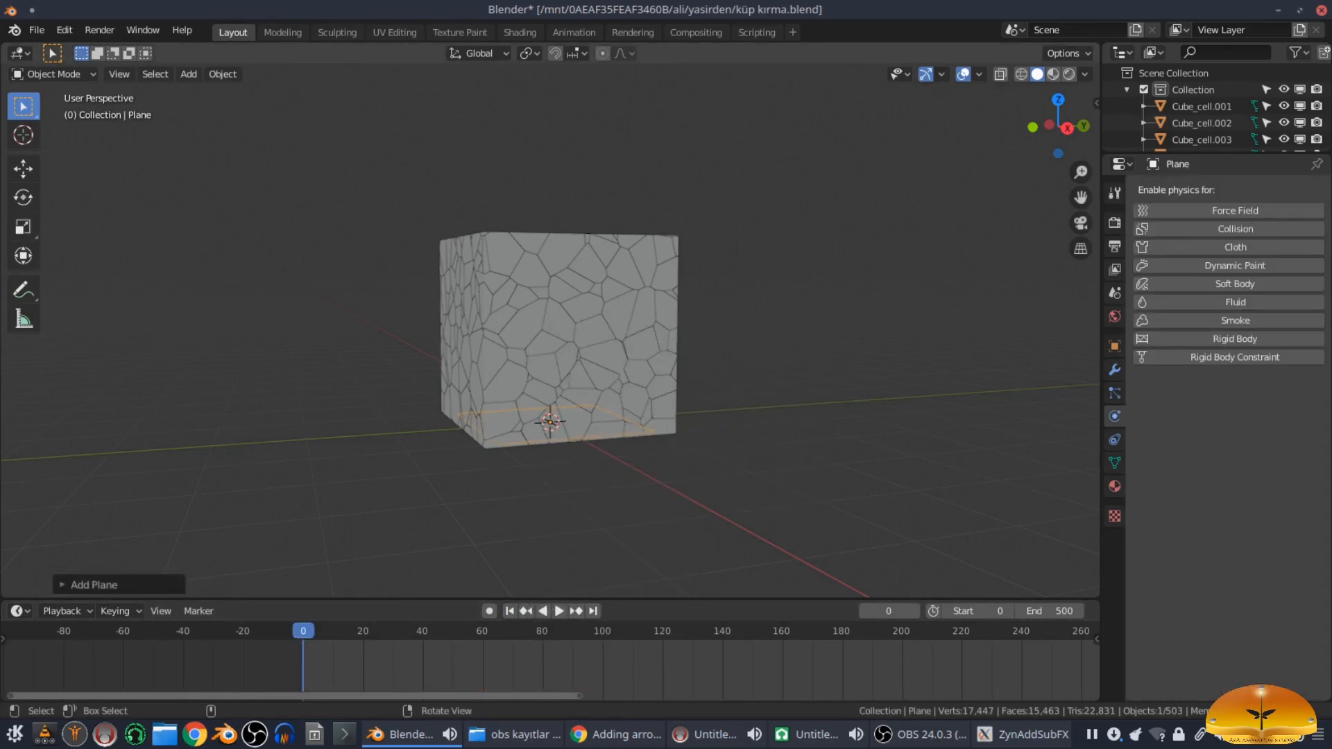
{"action": "key", "text": "s"}
{"action": "left_click", "coordinate": [1049, 408]}
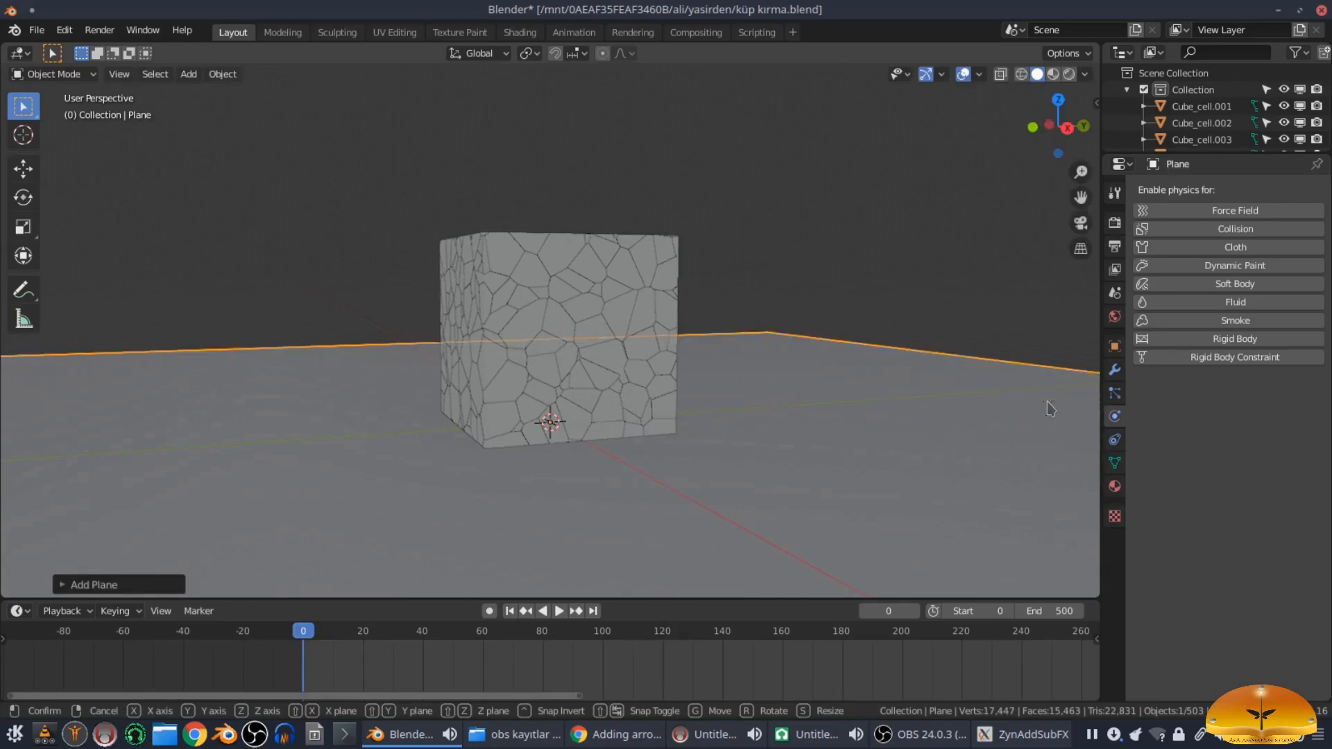
Step: Add a UV sphere at the base of the fractured cube
{"action": "scroll", "coordinate": [726, 338], "scroll_direction": "down", "scroll_amount": 4}
{"action": "middle_click_drag", "start_coordinate": [741, 380], "coordinate": [678, 393]}
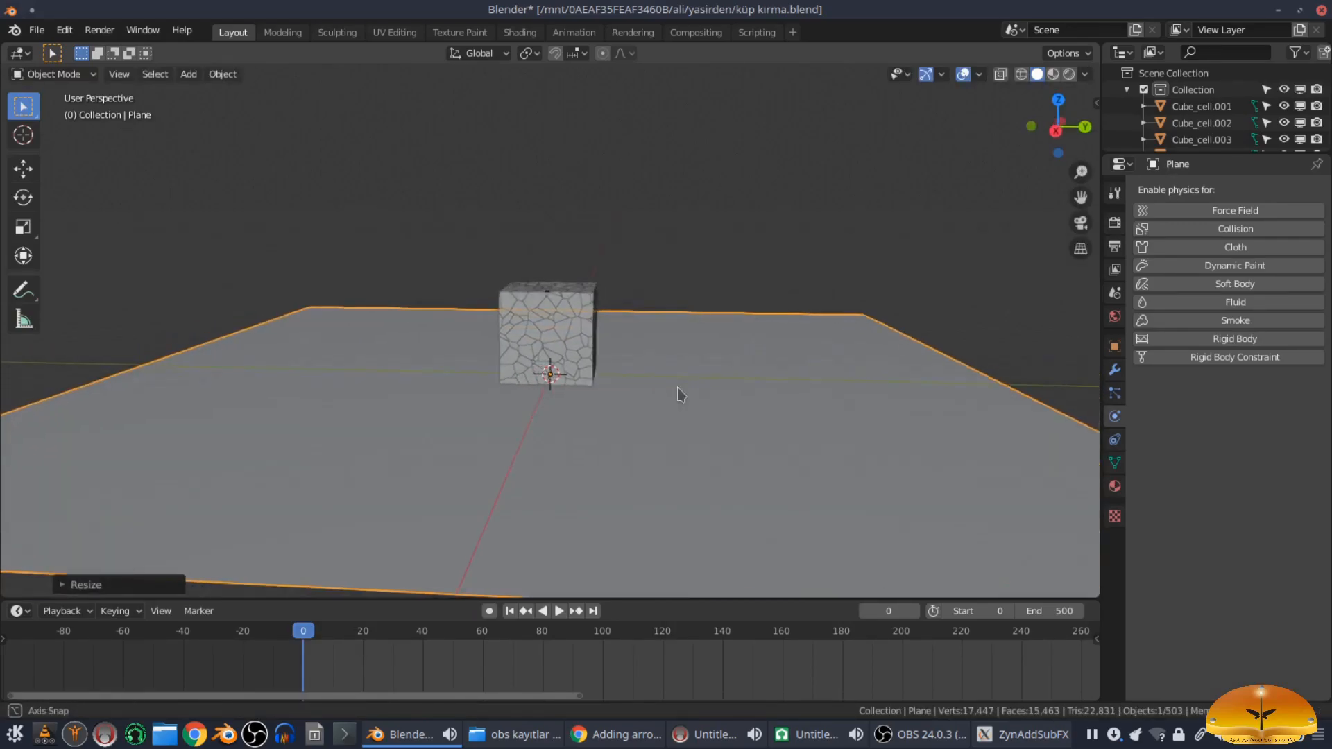
{"action": "key", "text": "shift+a"}
{"action": "mouse_move", "coordinate": [684, 390]}
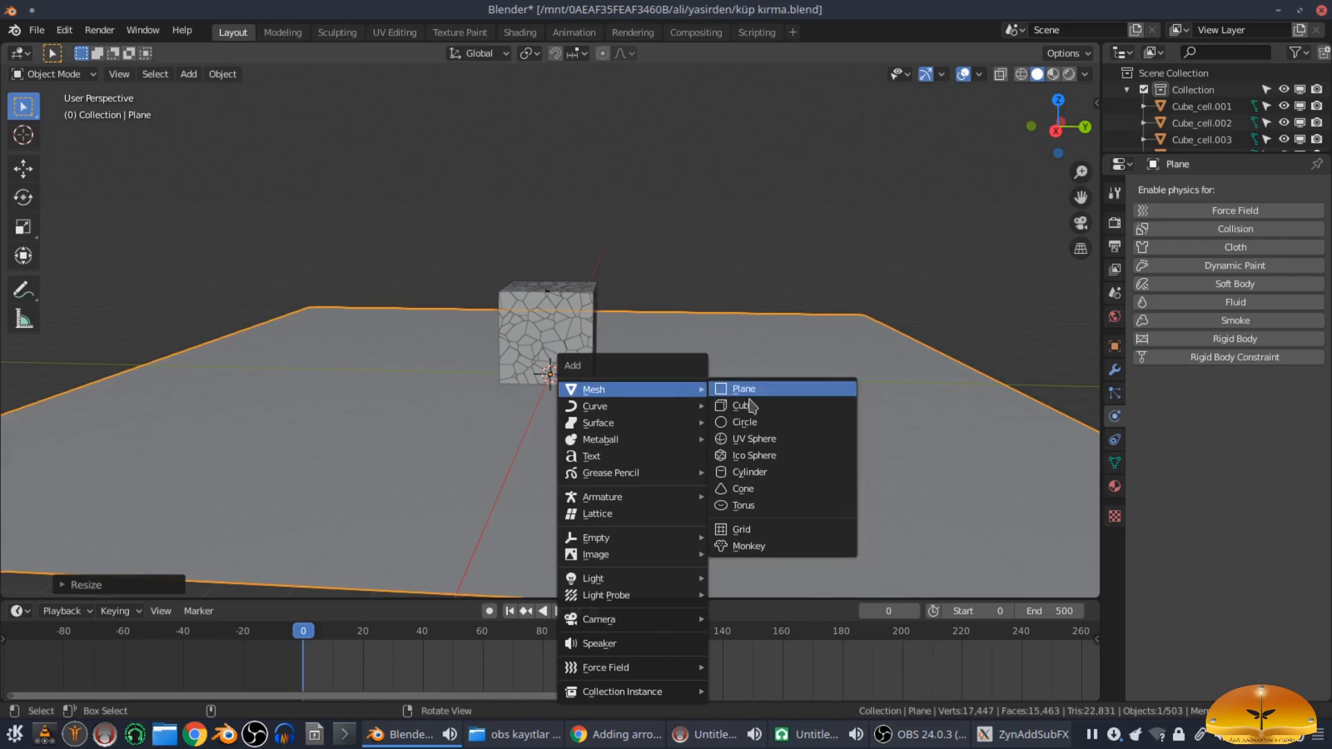
{"action": "left_click", "coordinate": [747, 442]}
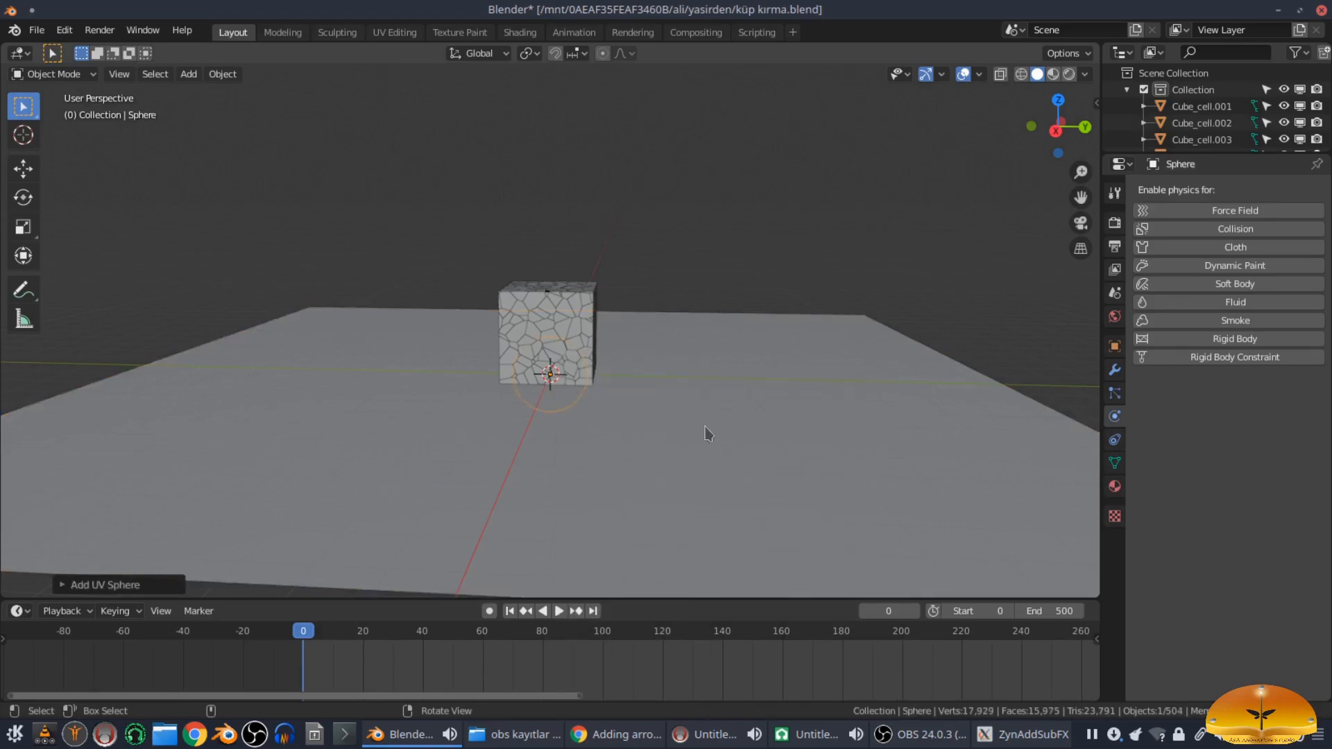
Step: Give the floor plane a Rigid Body and set its type to Passive
{"action": "left_click", "coordinate": [682, 433]}
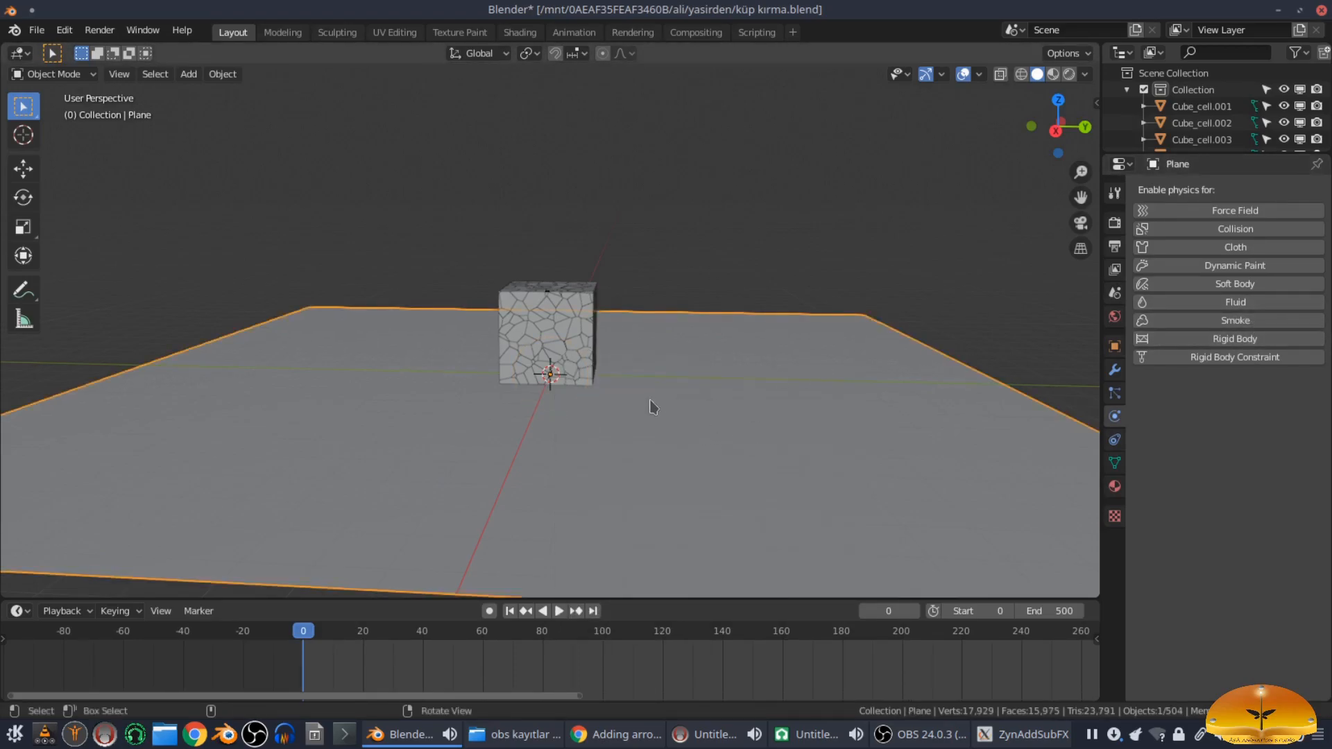
{"action": "middle_click_drag", "start_coordinate": [652, 408], "coordinate": [550, 394]}
{"action": "left_click", "coordinate": [1255, 339]}
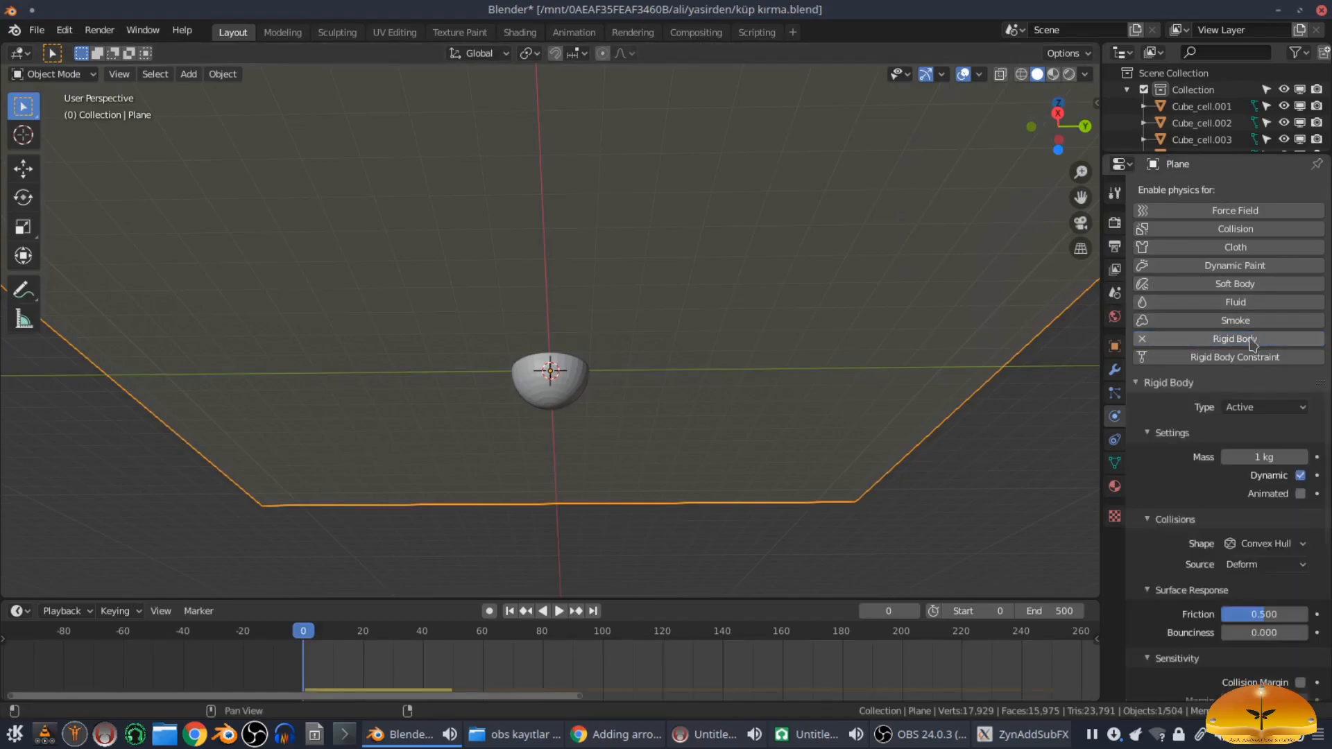
{"action": "left_click", "coordinate": [1259, 407]}
{"action": "left_click", "coordinate": [1252, 440]}
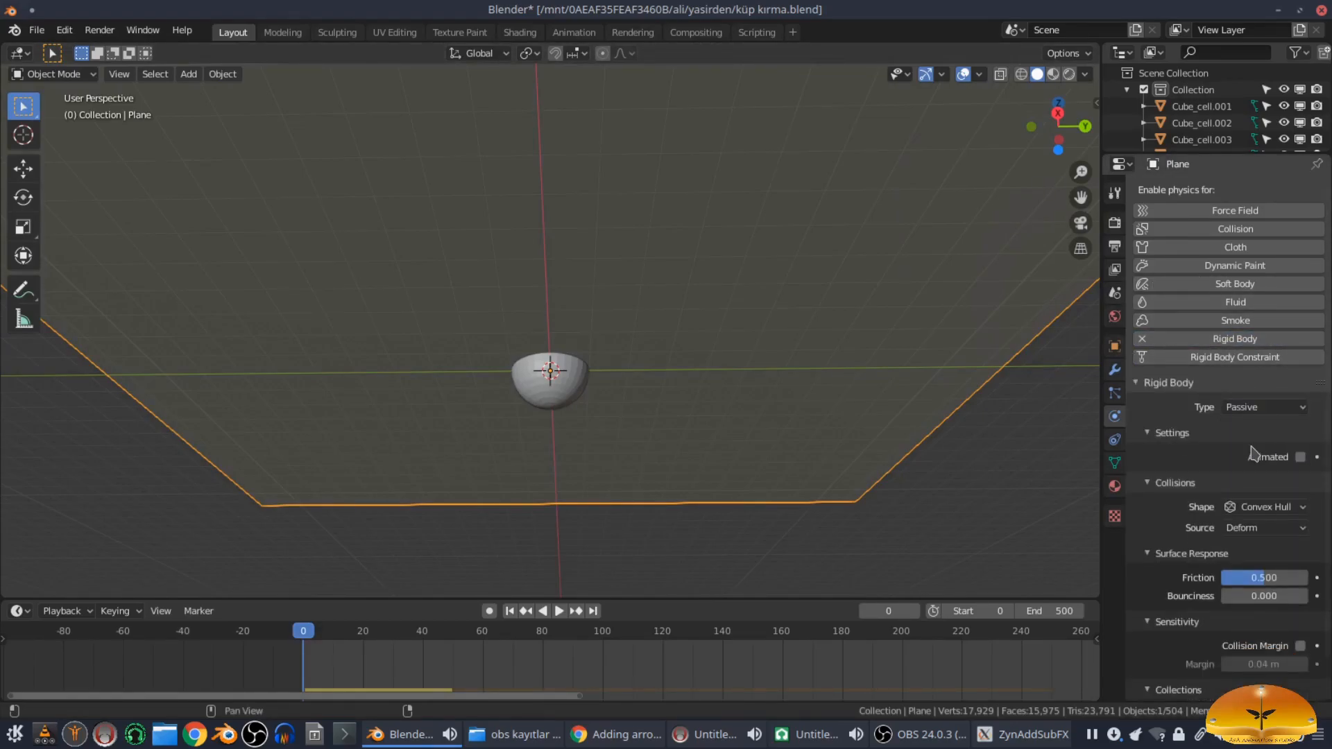
Step: Give the sphere a Rigid Body, set its type to Passive and enable Animated
{"action": "left_click", "coordinate": [552, 380]}
{"action": "middle_click_drag", "start_coordinate": [553, 381], "coordinate": [1108, 327]}
{"action": "left_click", "coordinate": [1246, 341]}
{"action": "left_click", "coordinate": [1259, 408]}
{"action": "left_click", "coordinate": [1242, 445]}
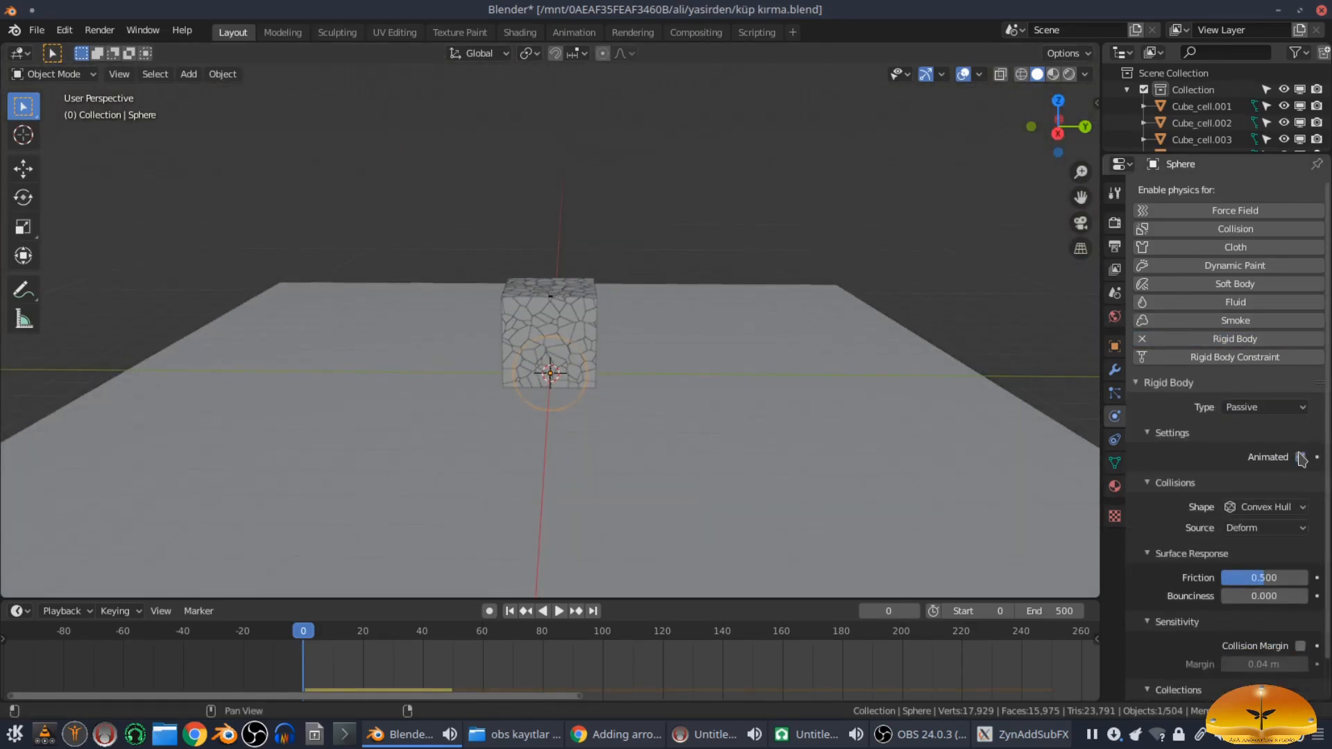
{"action": "left_click", "coordinate": [1300, 456]}
Step: Move the sphere up about 1.1 m and about 11.7 m along Y away from the cube, and scale it to about 0.59
{"action": "key", "text": "KP_3"}
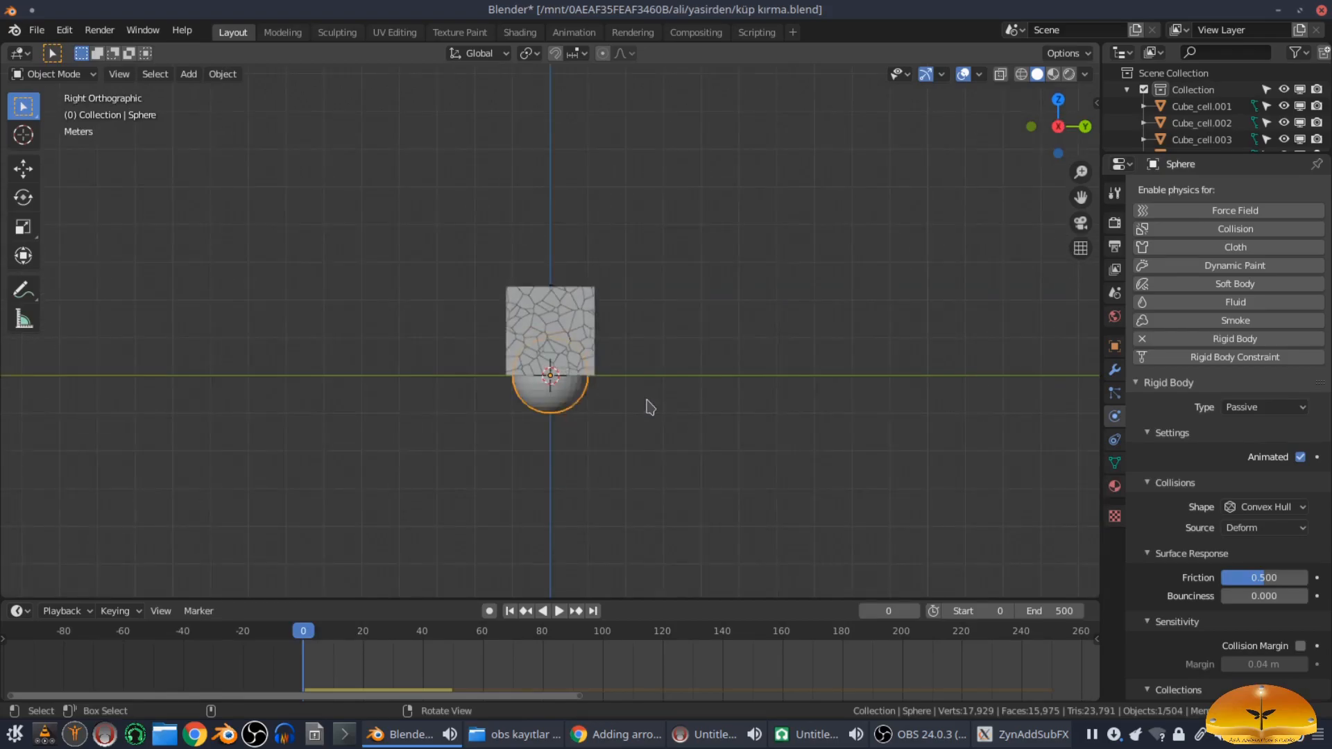
{"action": "key", "text": "g"}
{"action": "key", "text": "z"}
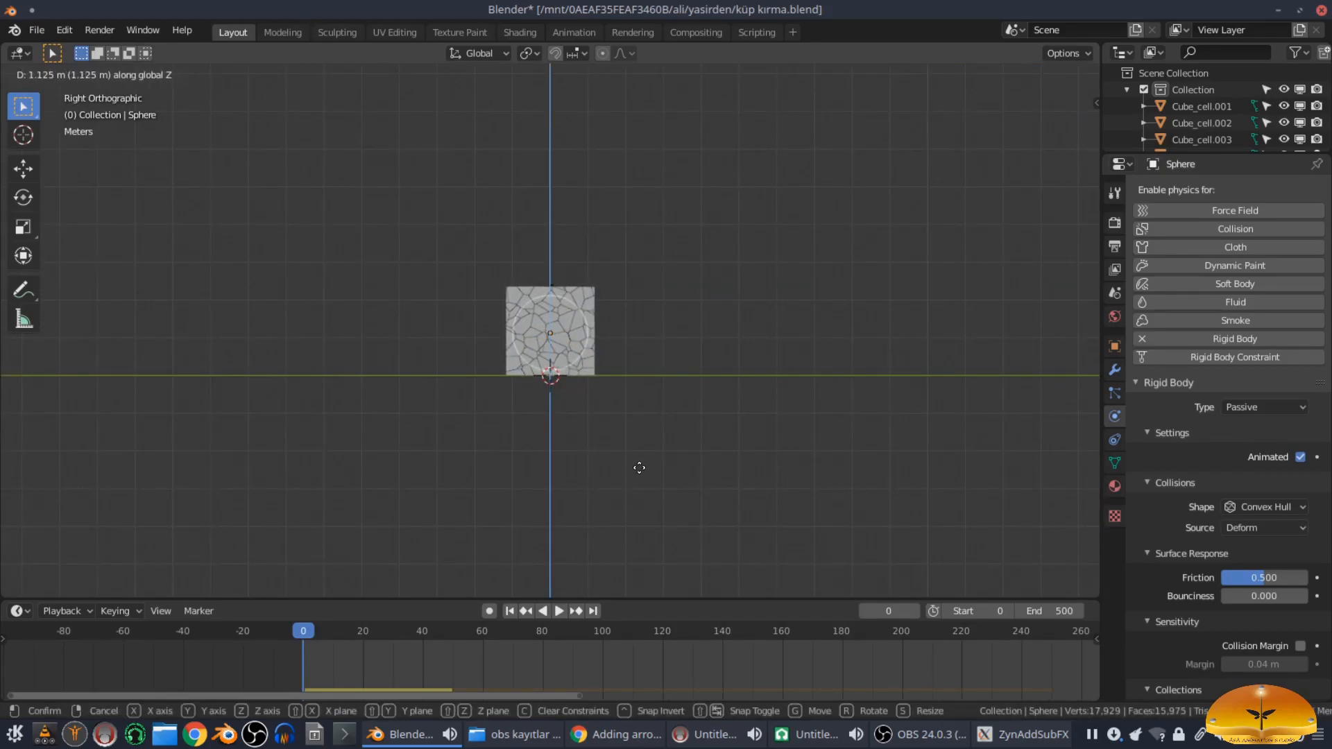
{"action": "left_click", "coordinate": [639, 467]}
{"action": "key", "text": "g"}
{"action": "key", "text": "y"}
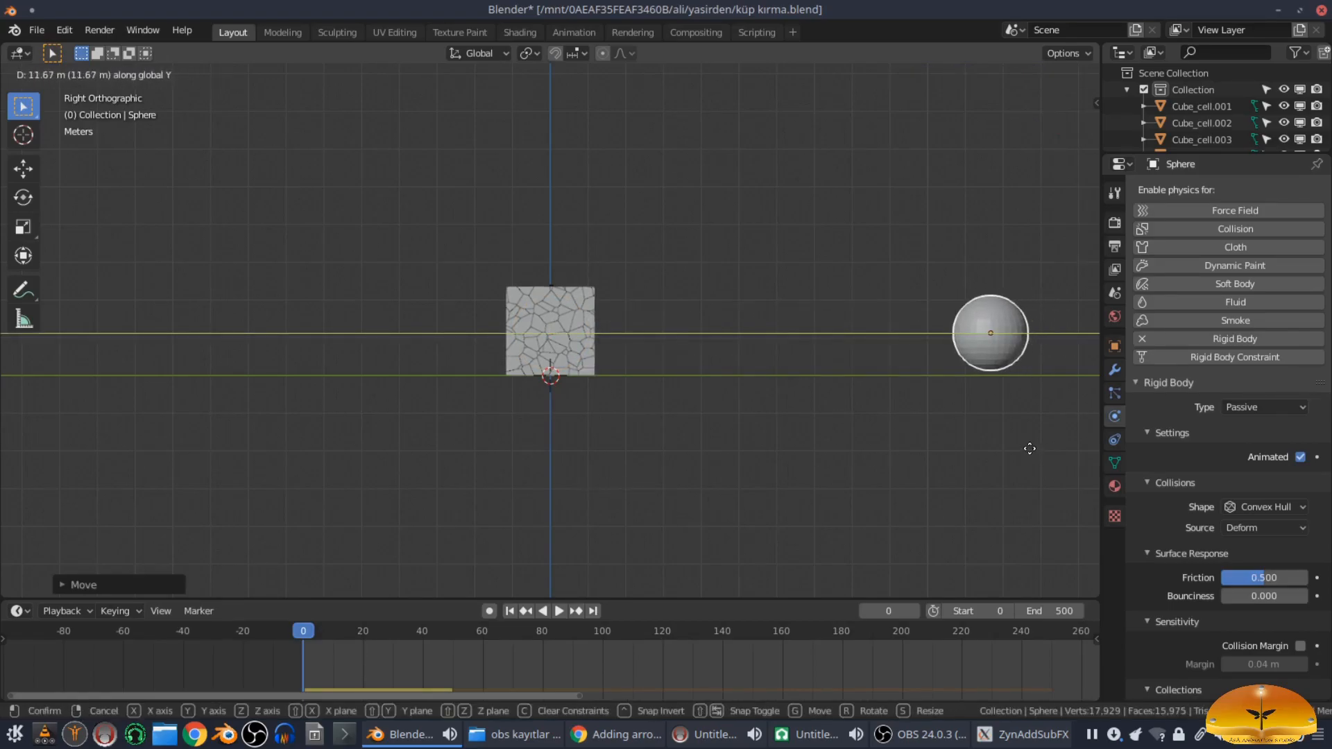
{"action": "left_click", "coordinate": [1031, 452]}
{"action": "key", "text": "s"}
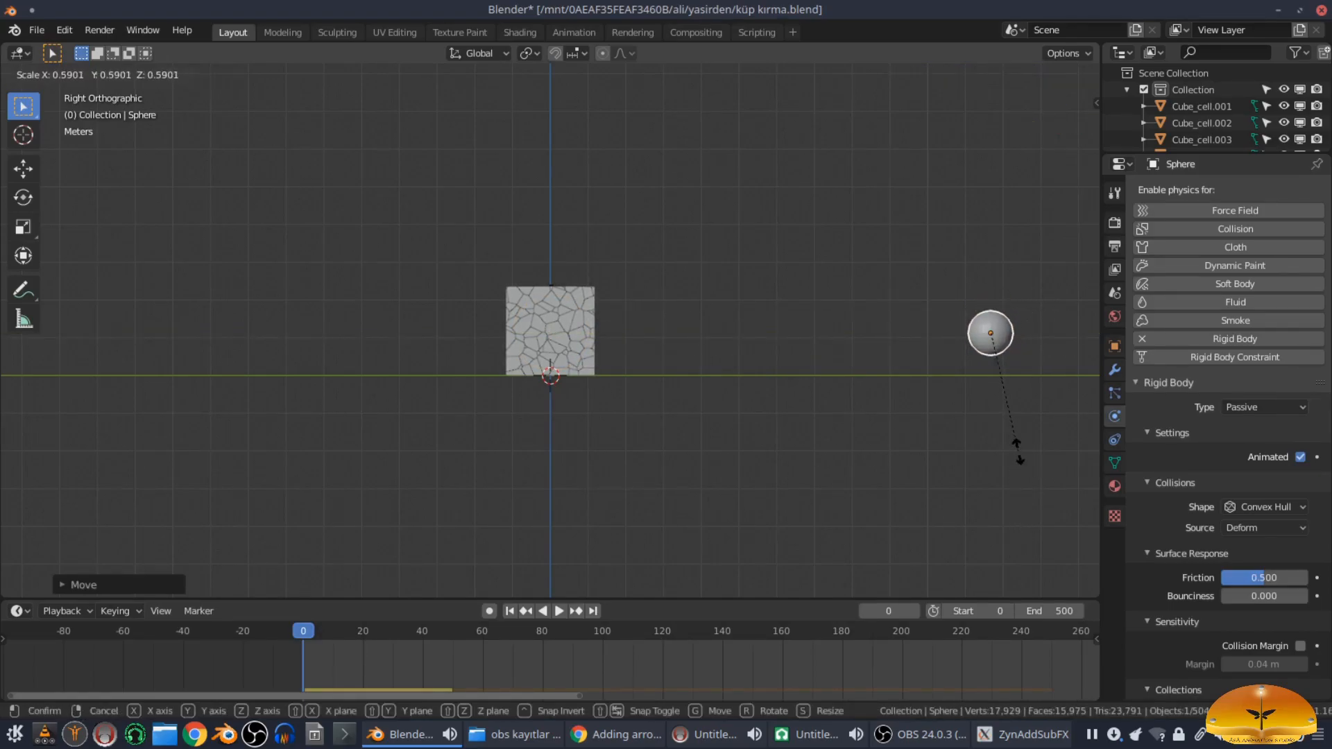
{"action": "left_click", "coordinate": [1017, 449]}
Step: Turn on auto keying and keyframe the sphere's starting position at frame 0
{"action": "middle_click_drag", "start_coordinate": [1014, 440], "coordinate": [583, 523]}
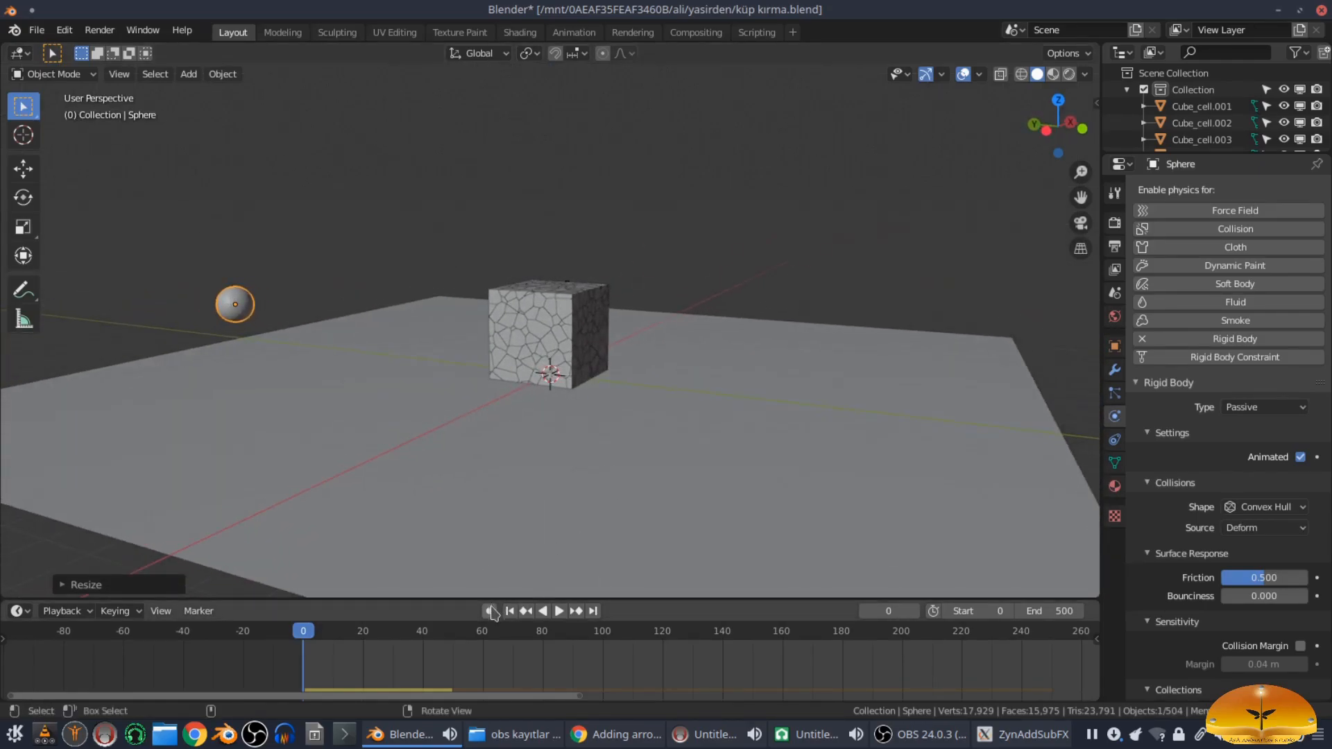
{"action": "key", "text": "g"}
{"action": "left_click", "coordinate": [654, 230]}
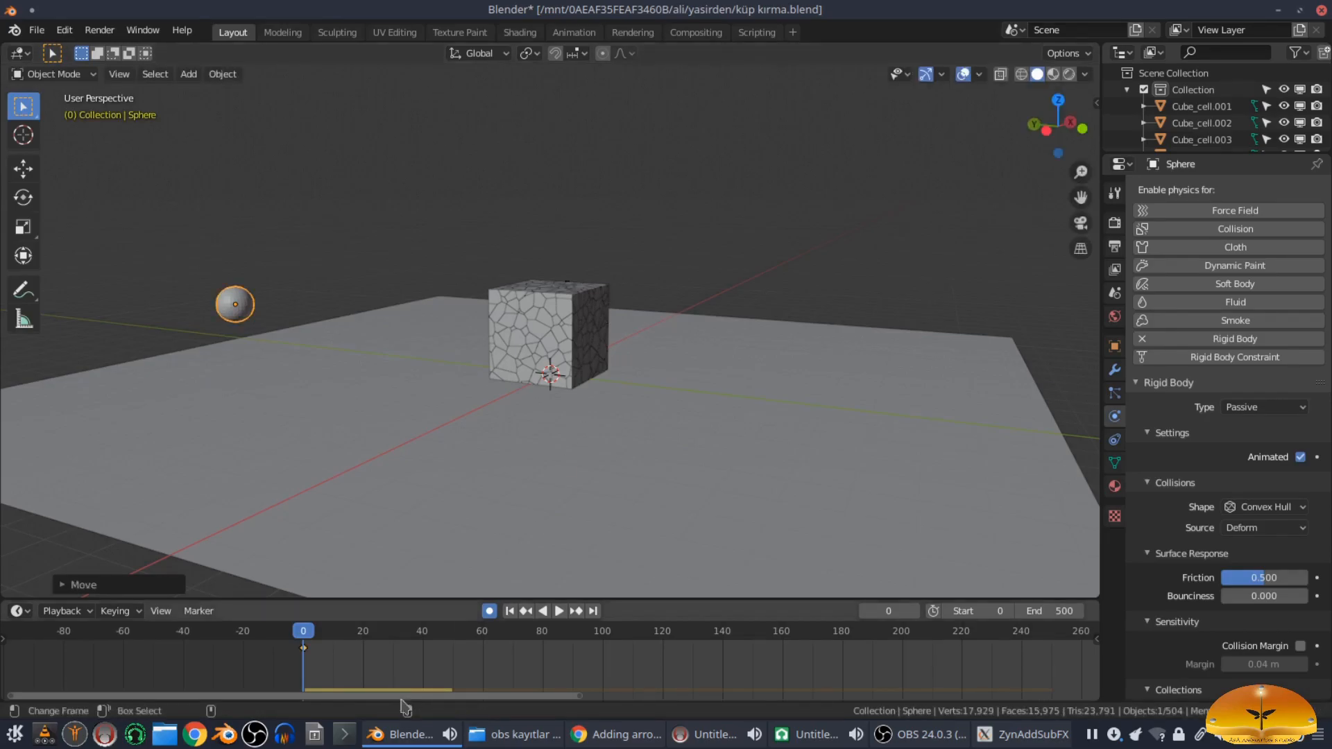
Step: At frame 20, keyframe the sphere moved in the negative Y direction past the opposite side of the cube
{"action": "left_click", "coordinate": [364, 631]}
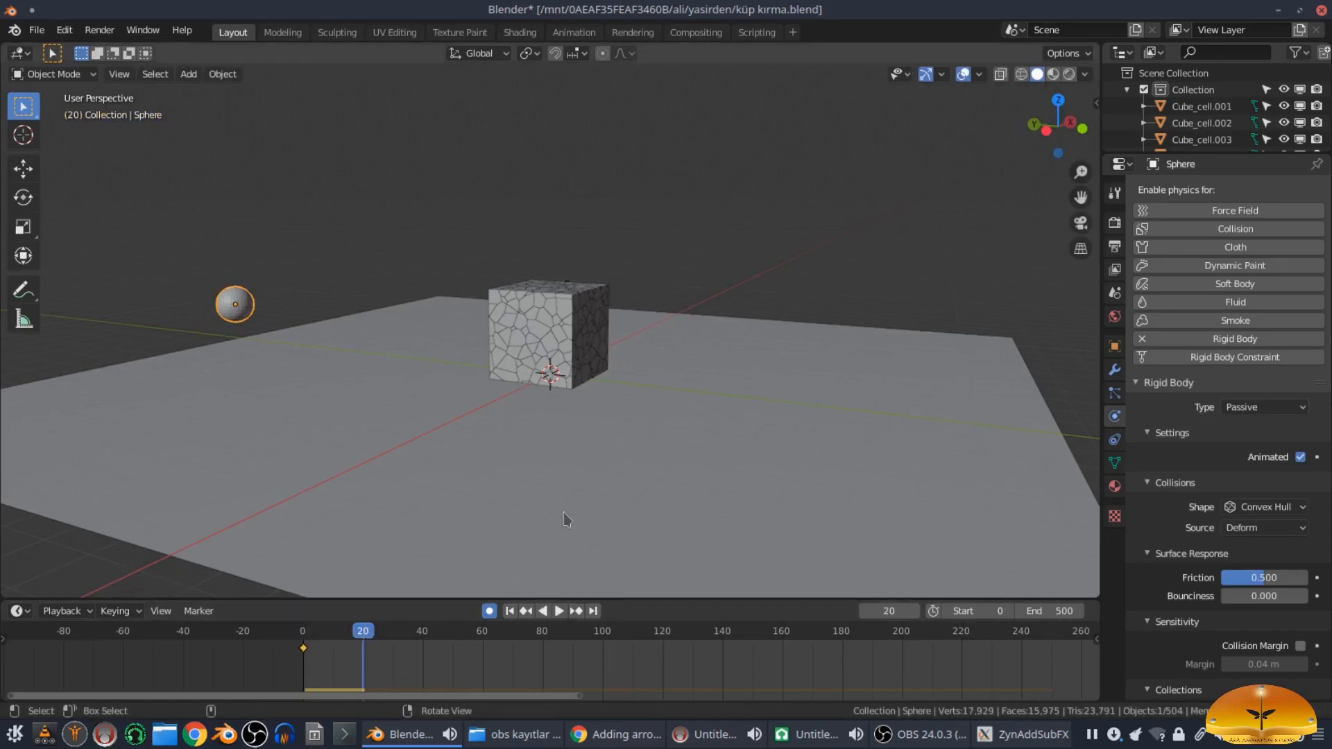
{"action": "middle_click_drag", "start_coordinate": [563, 433], "coordinate": [737, 416]}
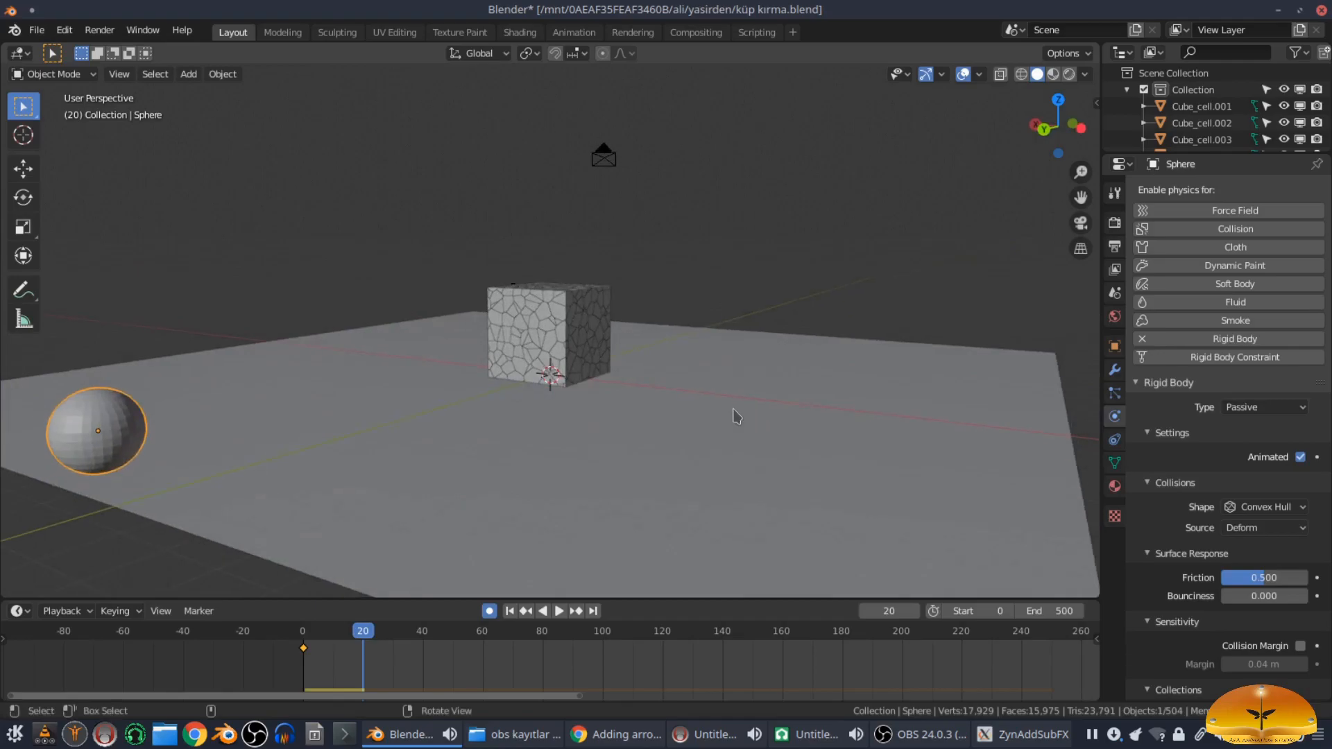
{"action": "key", "text": "KP_3"}
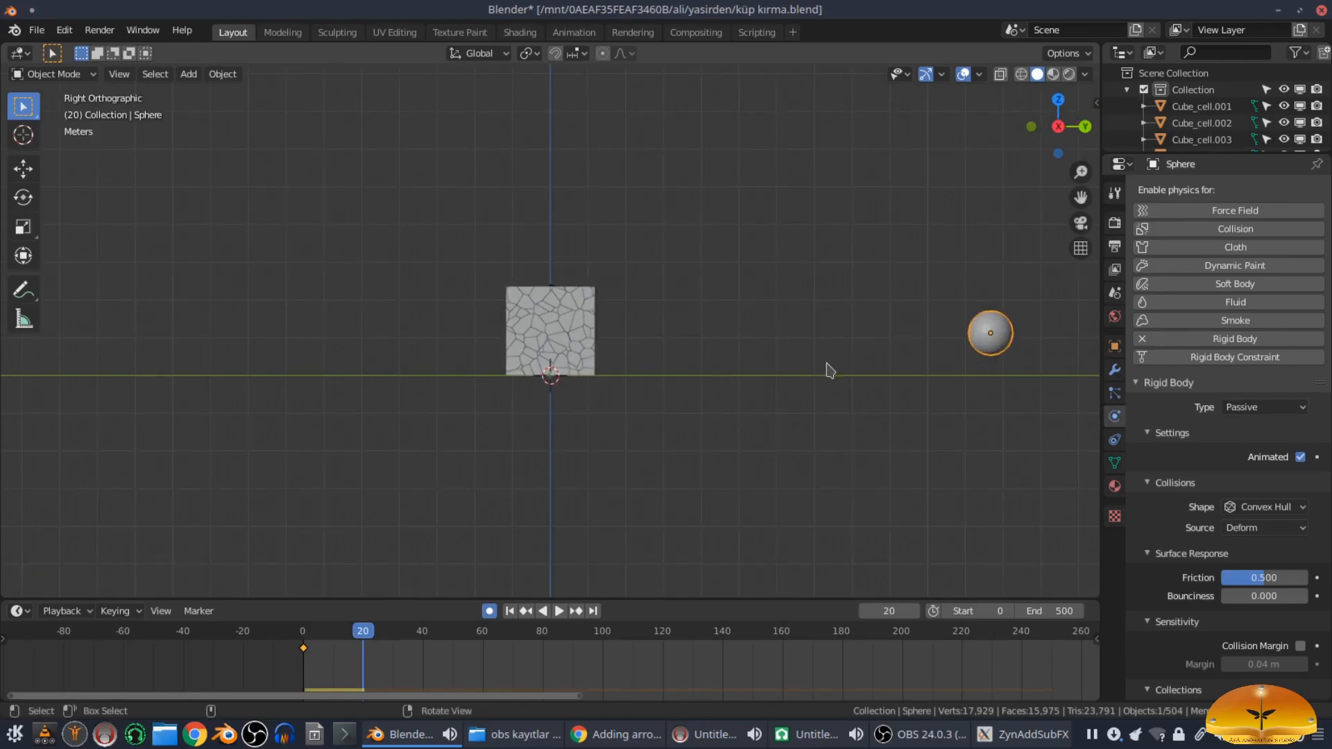
{"action": "key", "text": "g"}
{"action": "key", "text": "y"}
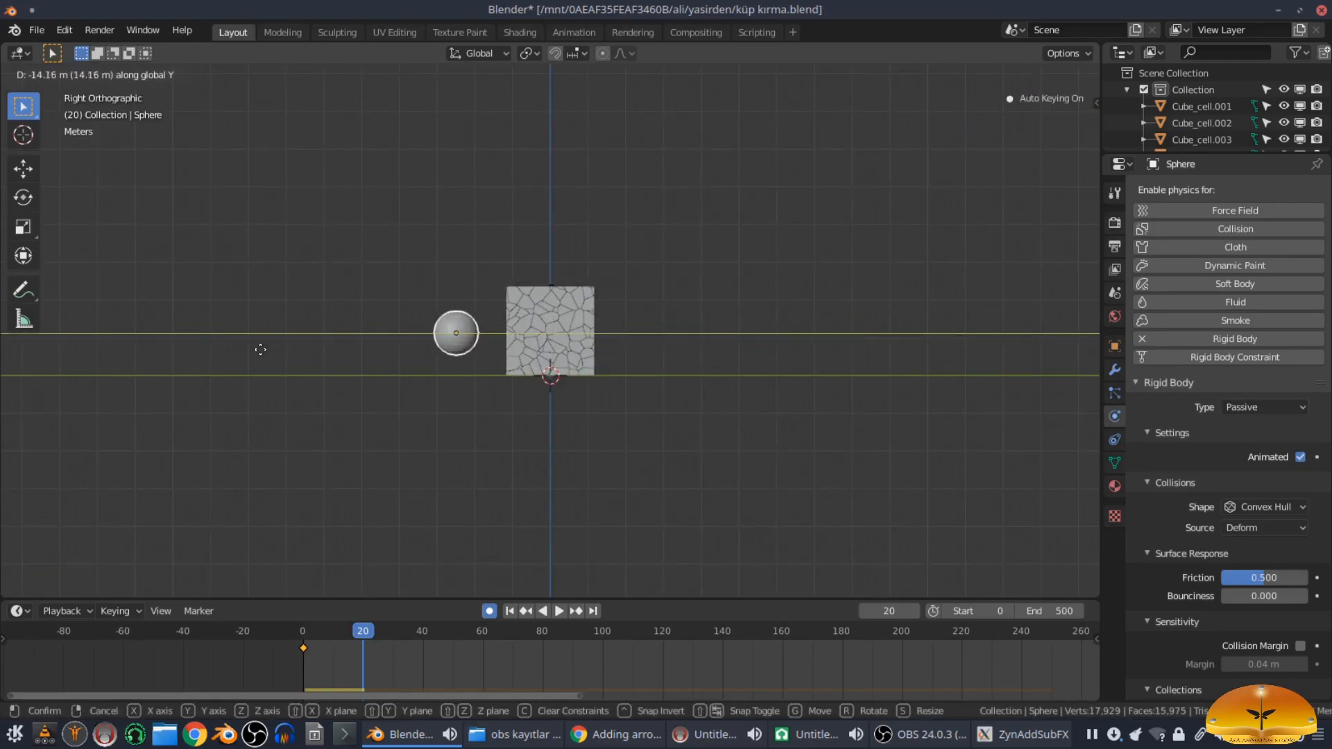
{"action": "left_click", "coordinate": [166, 351]}
Step: Play the simulation from the first frame to check the sphere's impact on the cube, stop it and return to the start
{"action": "middle_click_drag", "start_coordinate": [489, 411], "coordinate": [452, 440]}
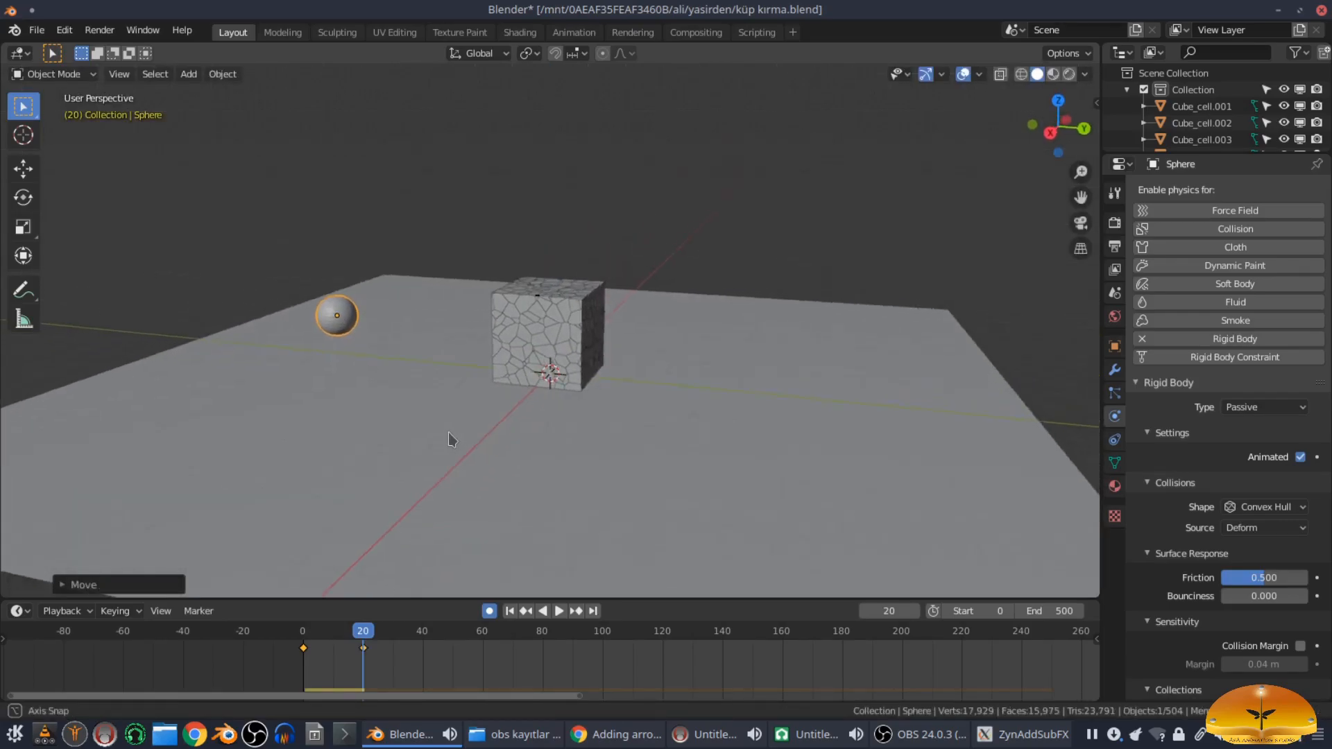
{"action": "left_click", "coordinate": [510, 612]}
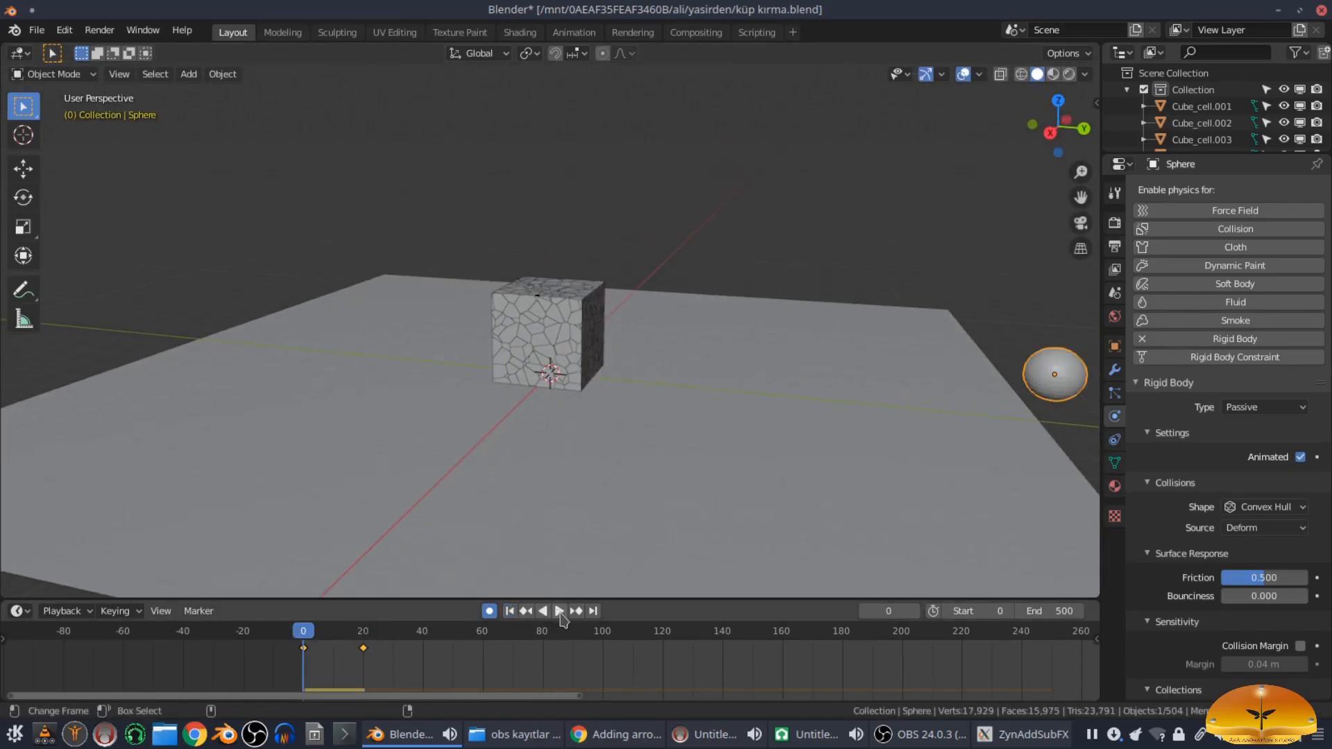
{"action": "left_click", "coordinate": [559, 611]}
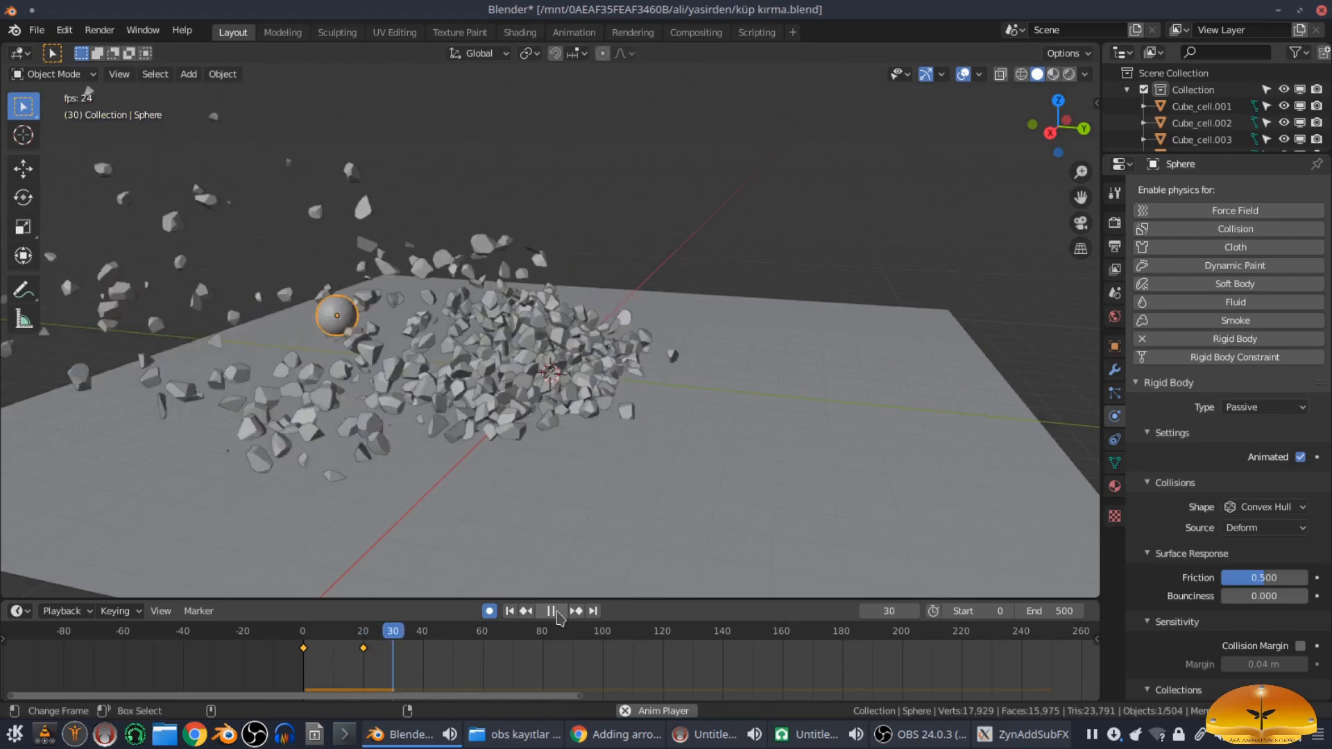
{"action": "left_click", "coordinate": [509, 611]}
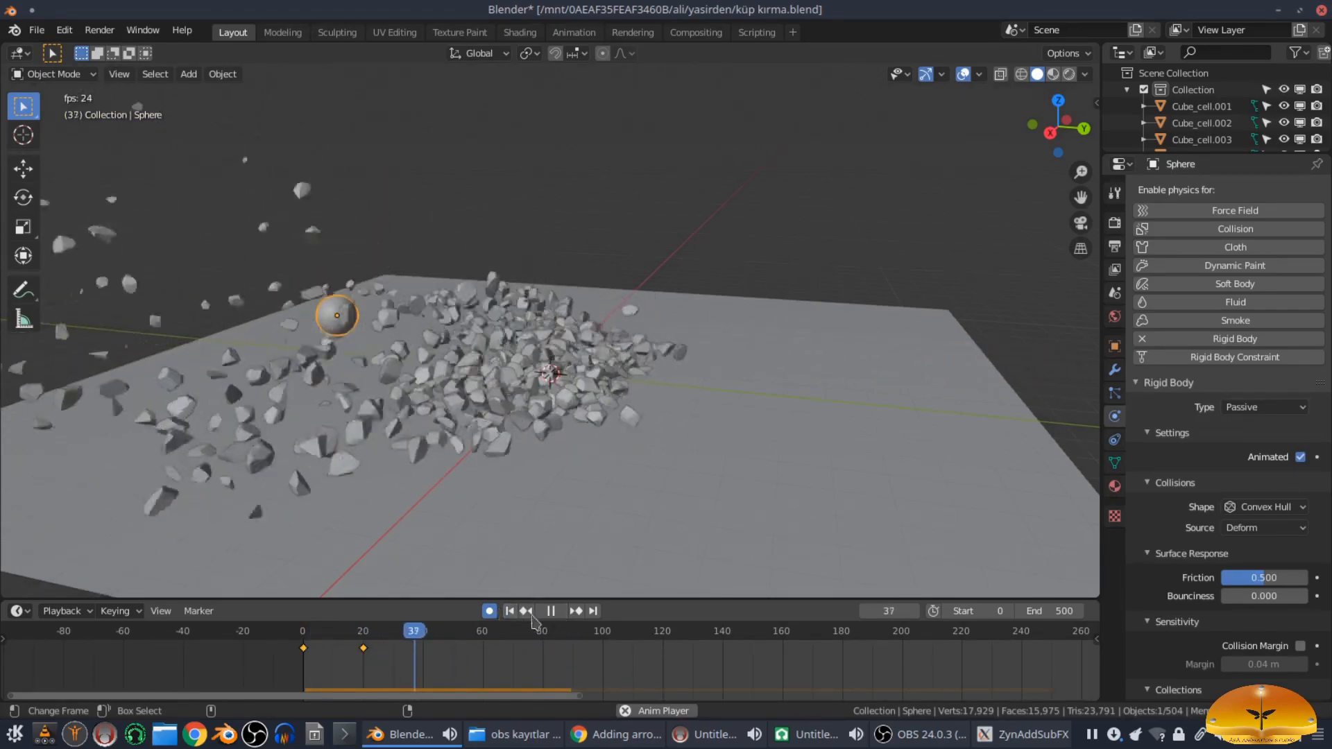
{"action": "key", "text": "space"}
{"action": "left_click", "coordinate": [511, 611]}
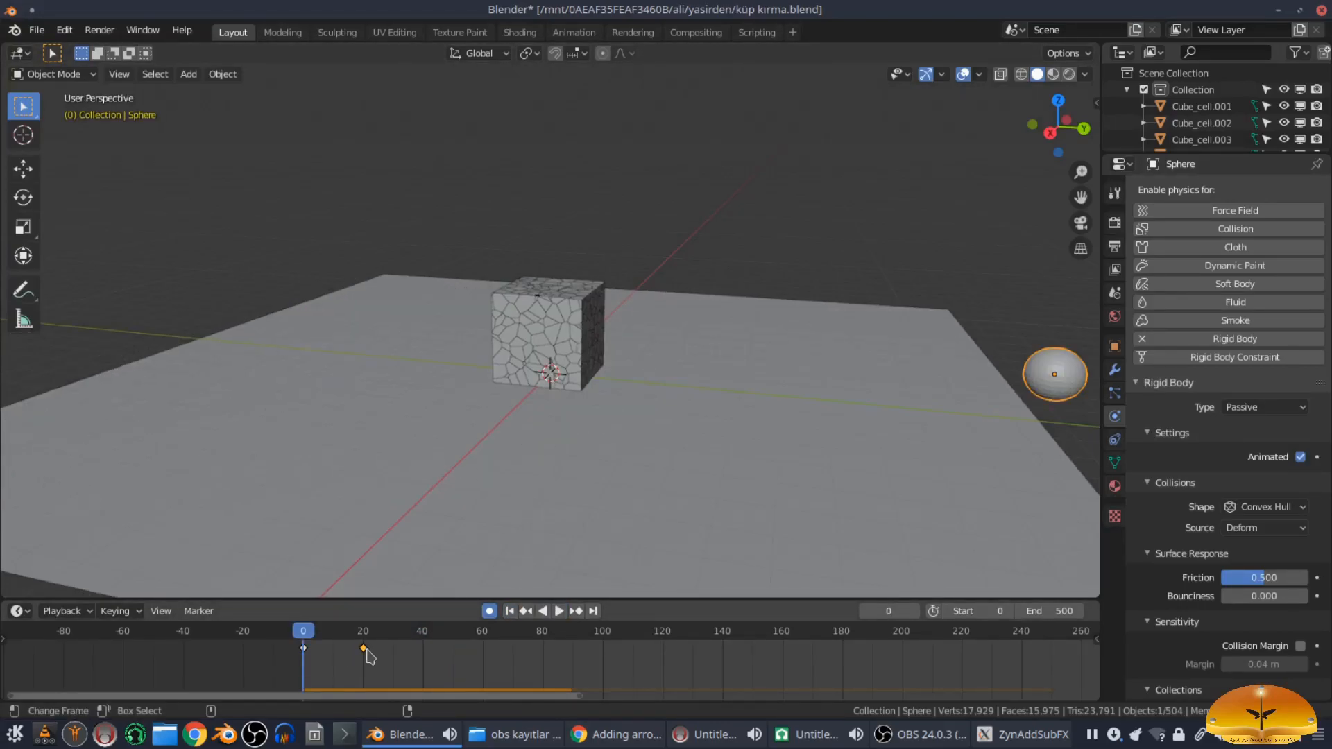
Step: Move the sphere's end keyframe to frame 40, replay the simulation and return to the first frame
{"action": "key", "text": "g"}
{"action": "left_click", "coordinate": [427, 657]}
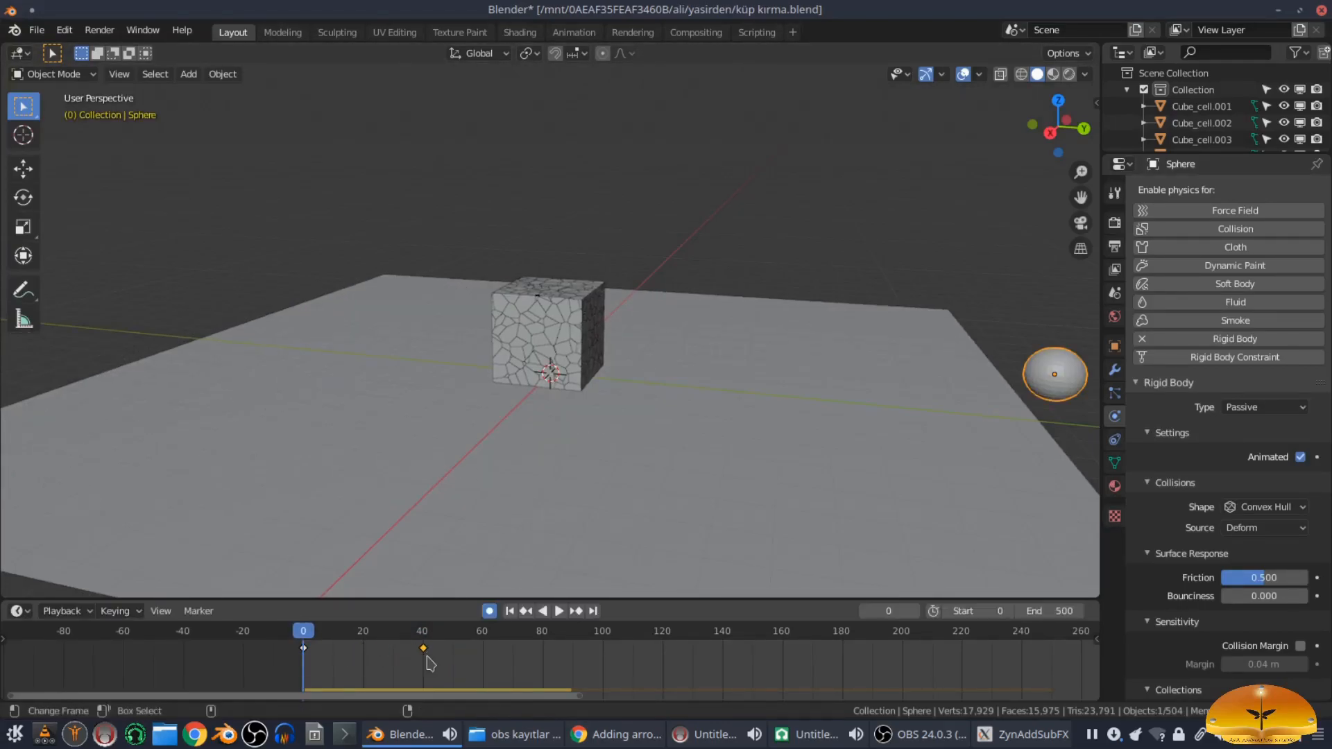
{"action": "left_click", "coordinate": [558, 611]}
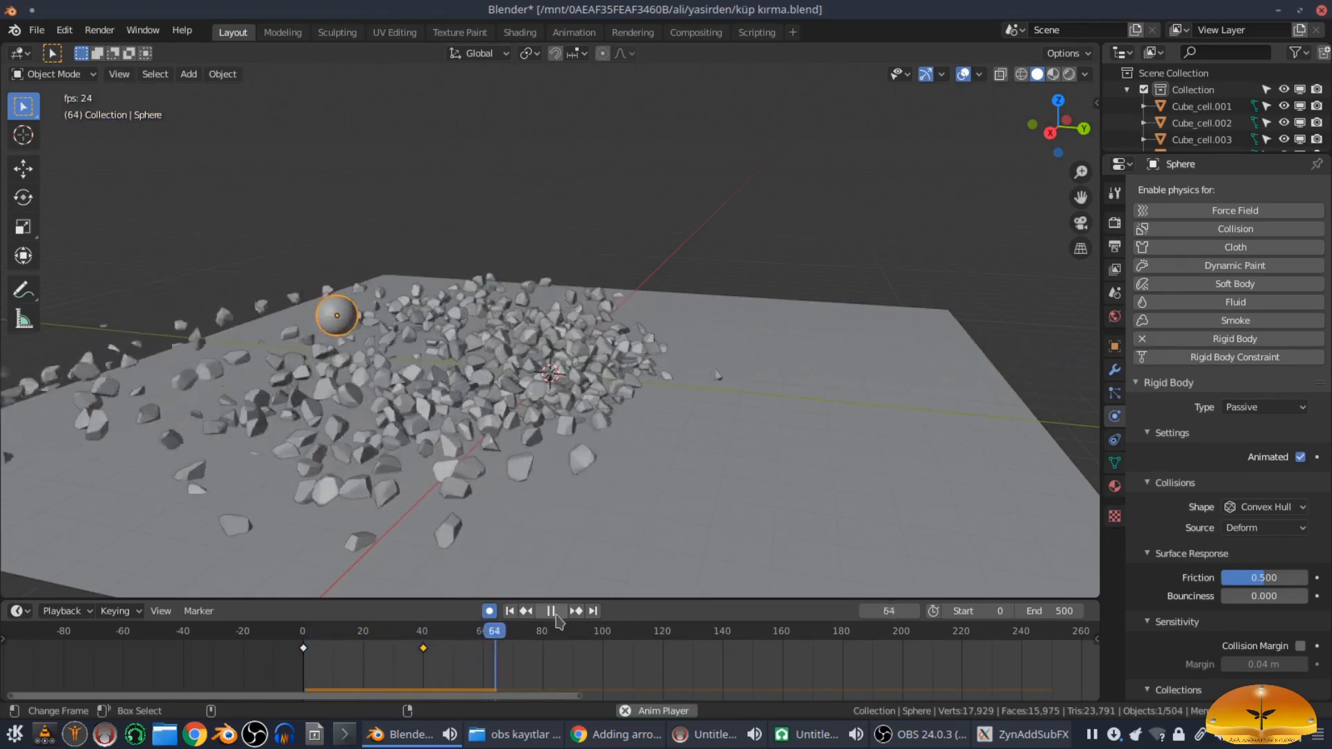
{"action": "left_click", "coordinate": [551, 611]}
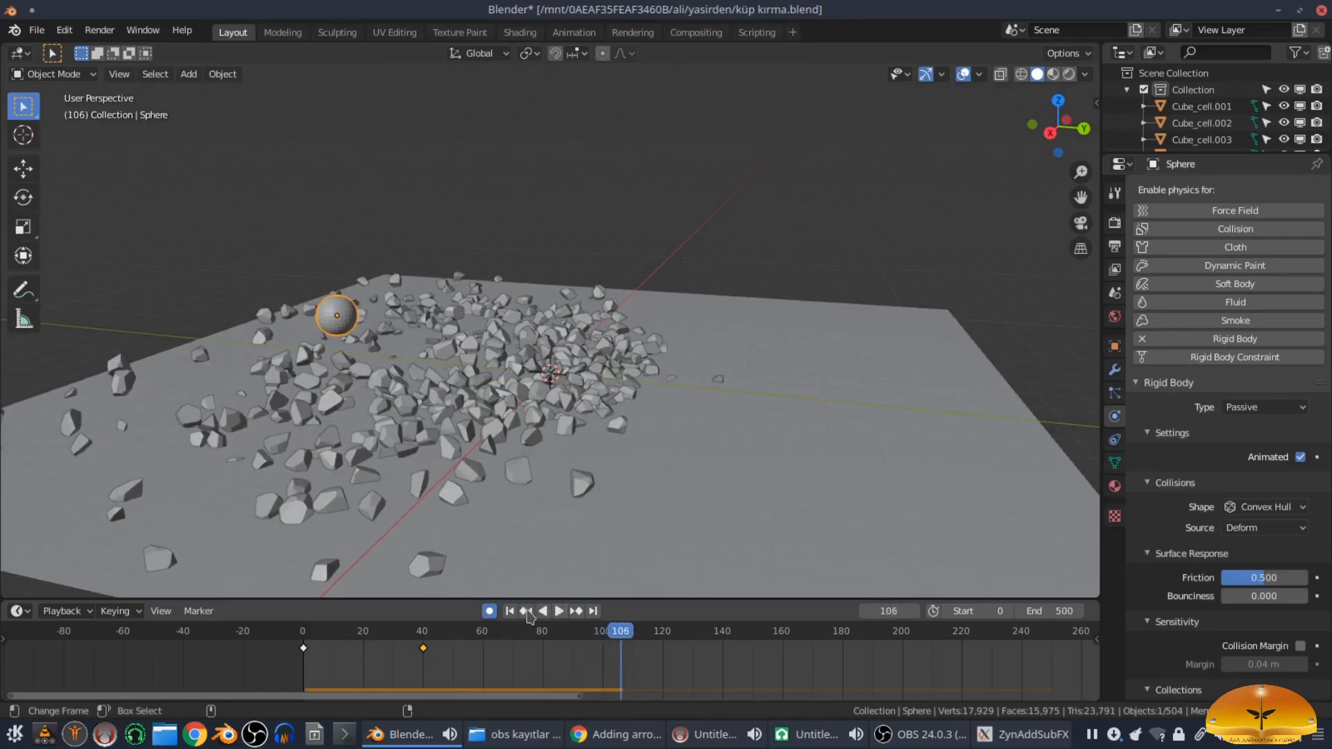
{"action": "left_click", "coordinate": [511, 611]}
Step: Switch the viewport to rendered shading and add a sun light to the scene
{"action": "middle_click_drag", "start_coordinate": [571, 541], "coordinate": [819, 402]}
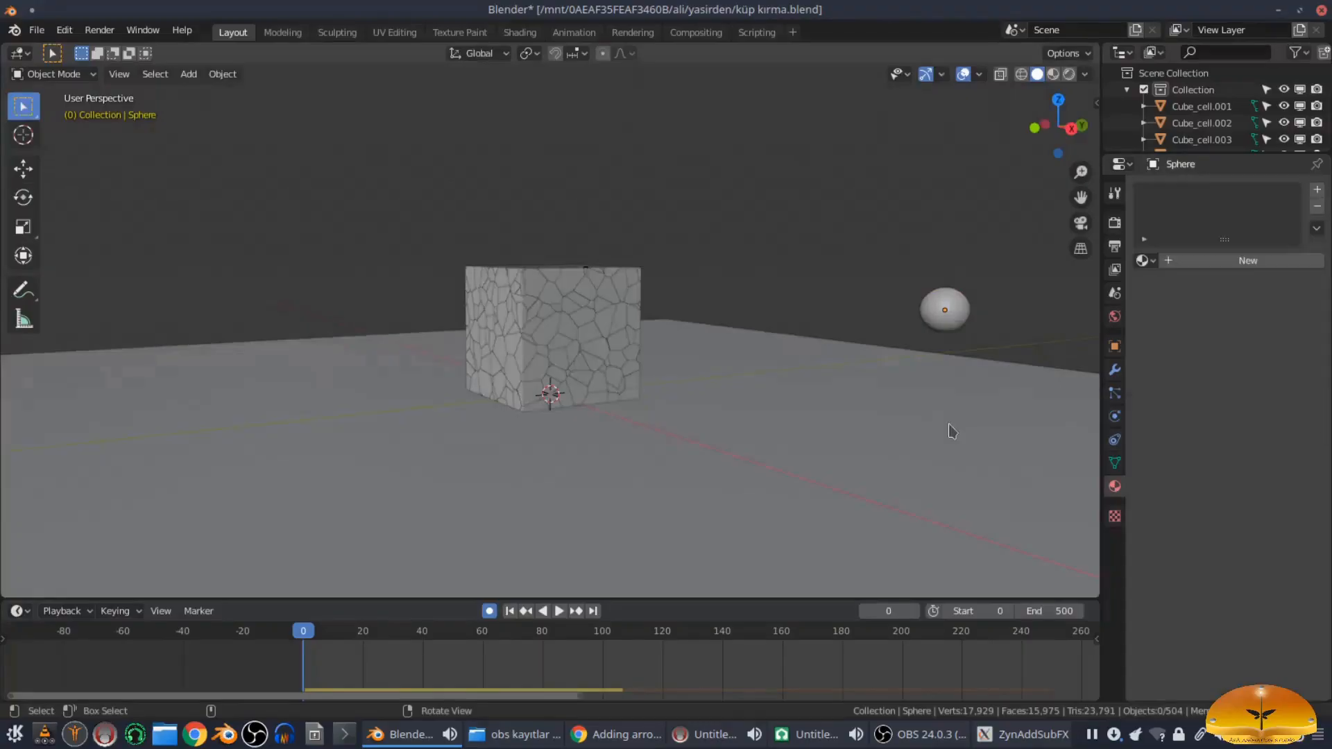
{"action": "left_click", "coordinate": [1070, 75]}
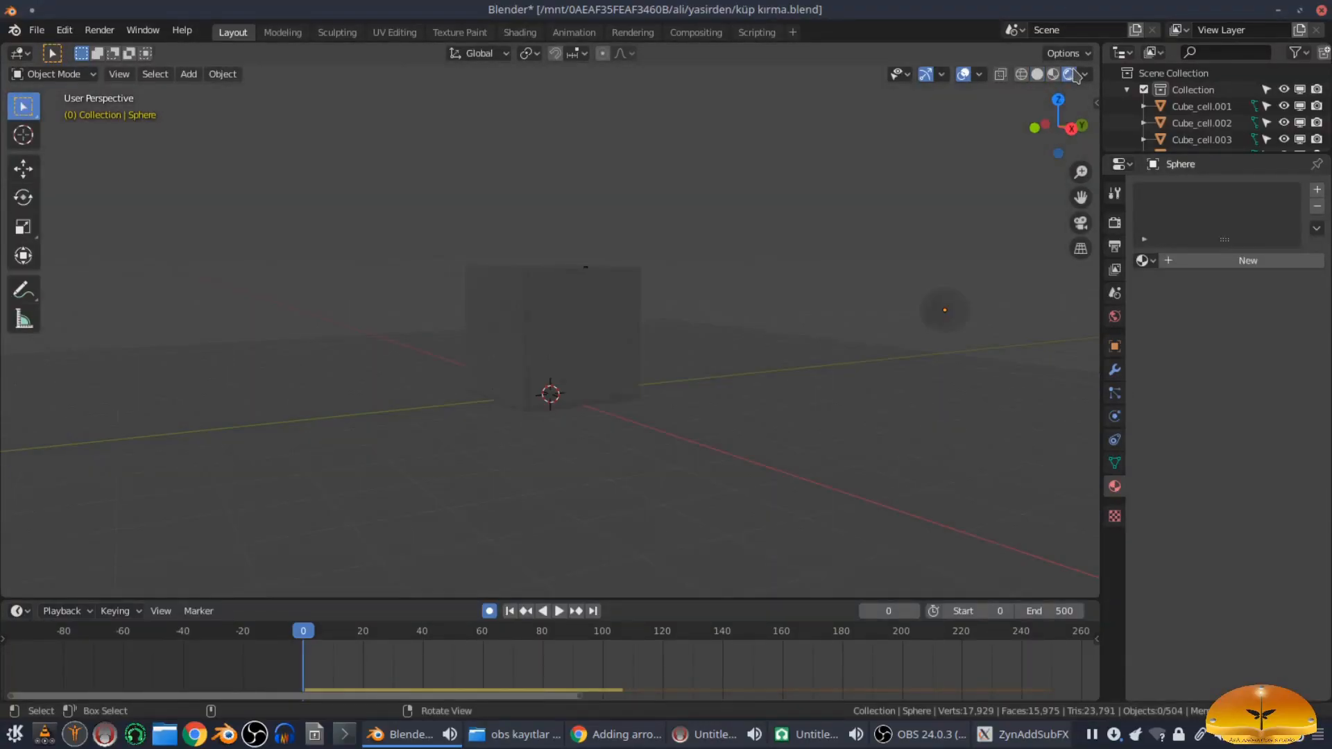
{"action": "key", "text": "shift+a"}
{"action": "mouse_move", "coordinate": [575, 332]}
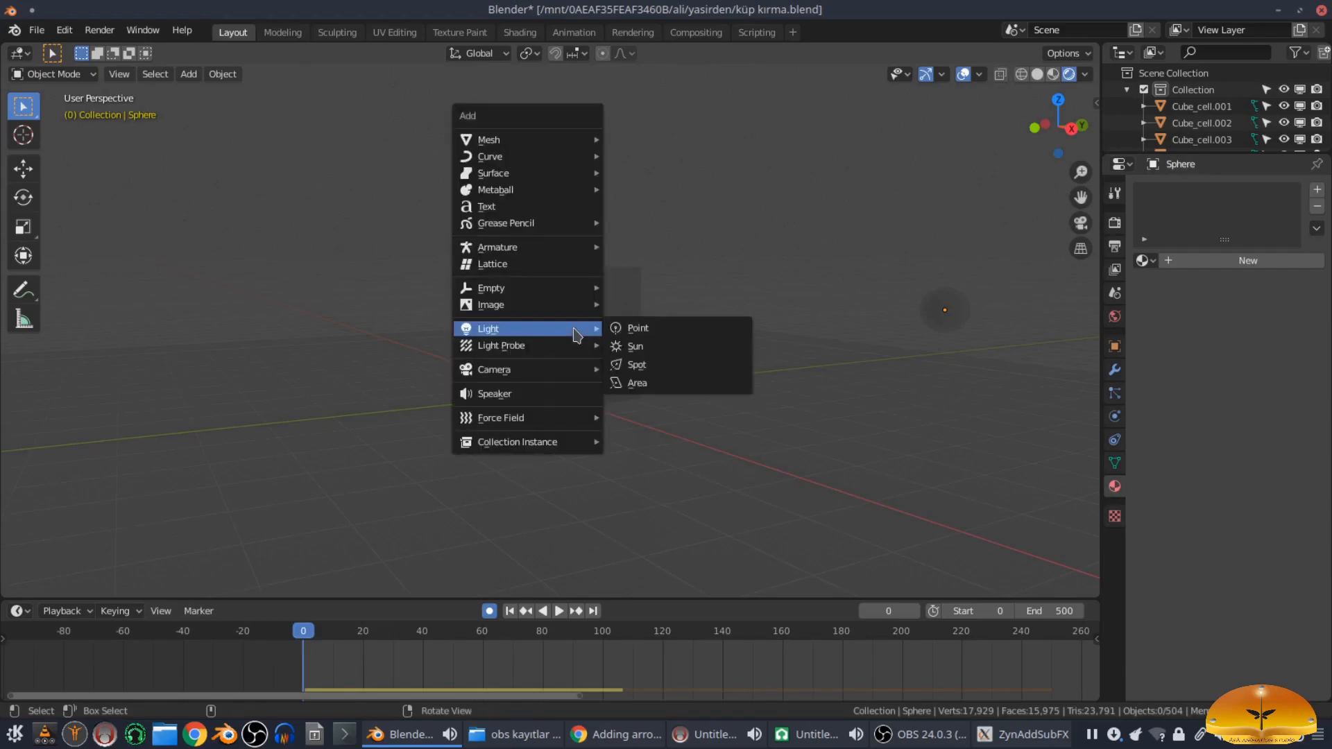
{"action": "left_click", "coordinate": [635, 346]}
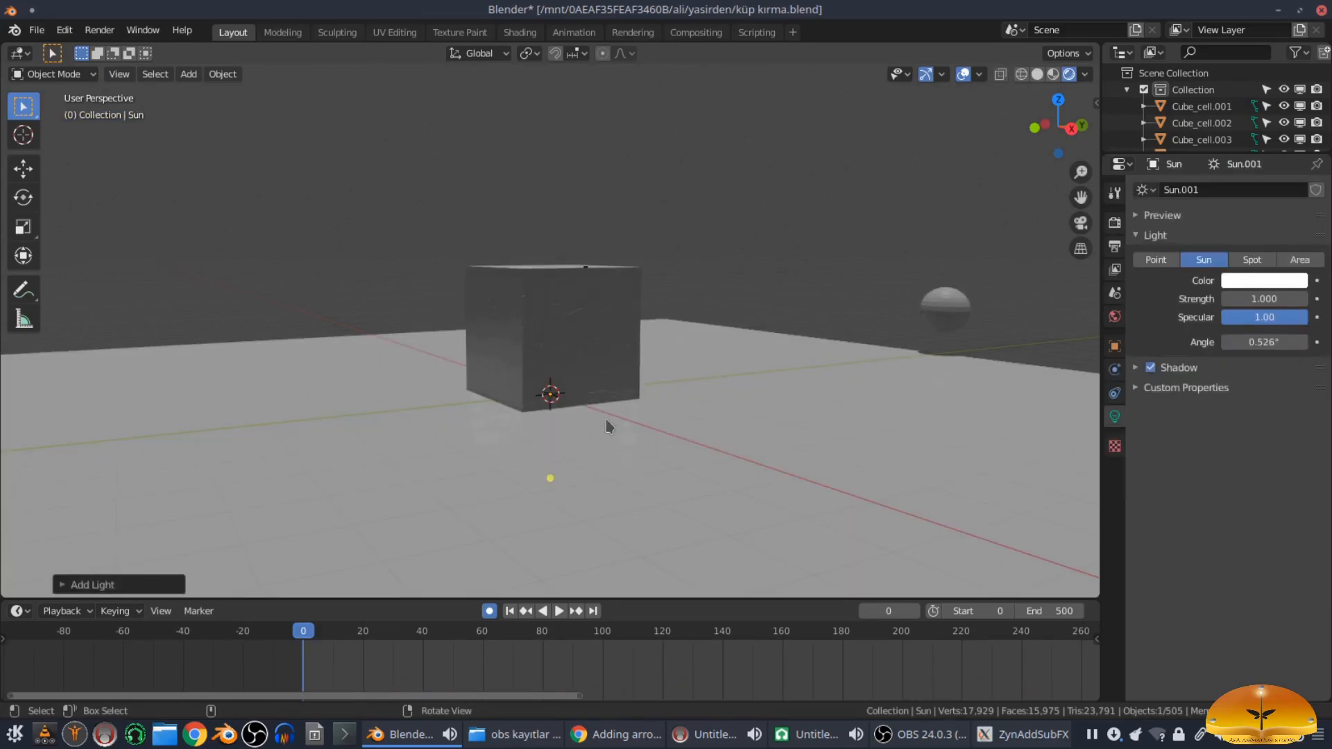
Step: Raise the sun light about 8.4 m along Z and set its strength to 4
{"action": "key", "text": "g"}
{"action": "key", "text": "z"}
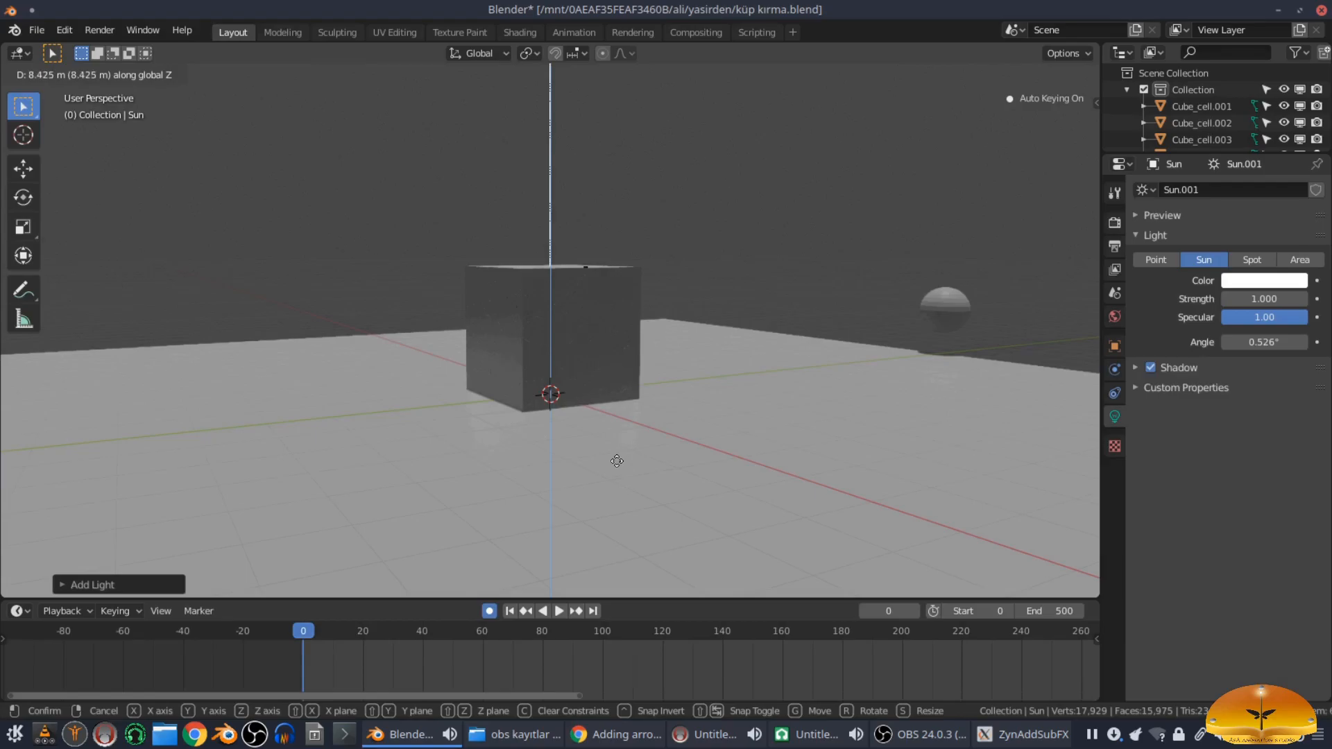
{"action": "left_click", "coordinate": [617, 461]}
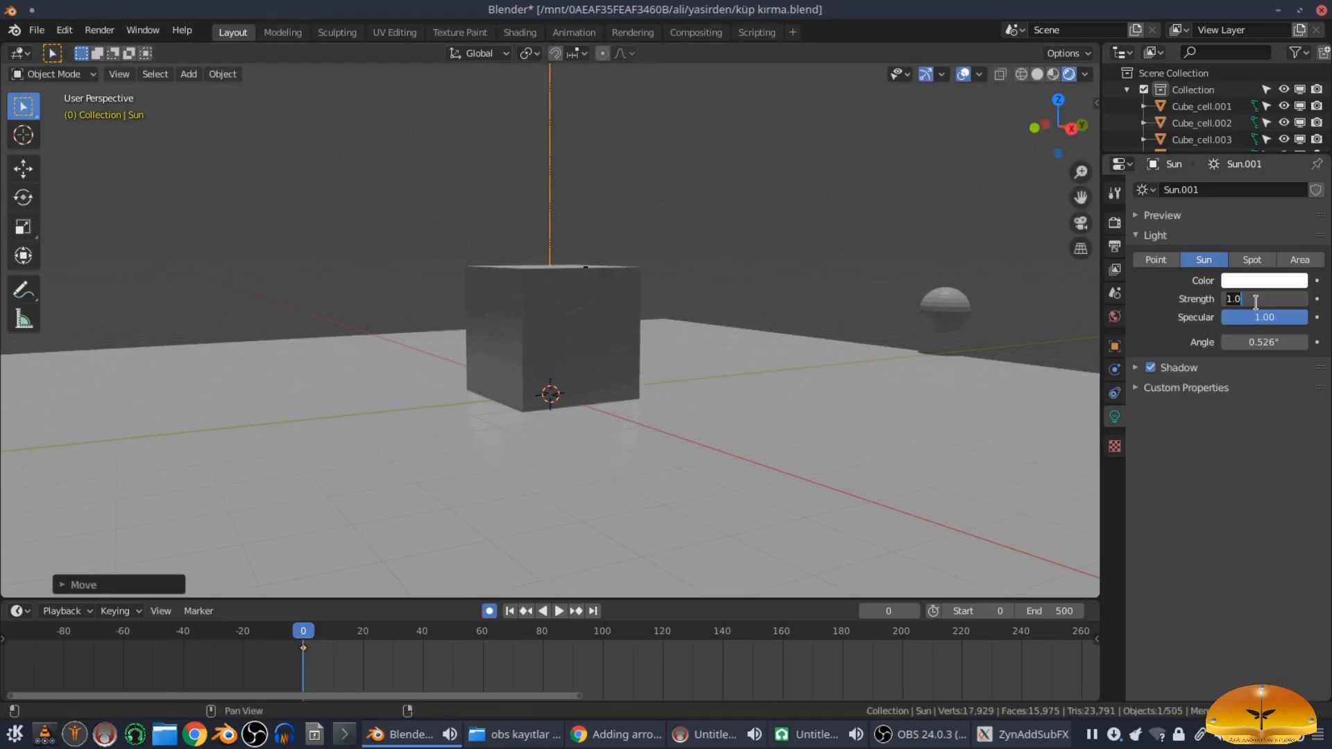
{"action": "key", "text": "Return"}
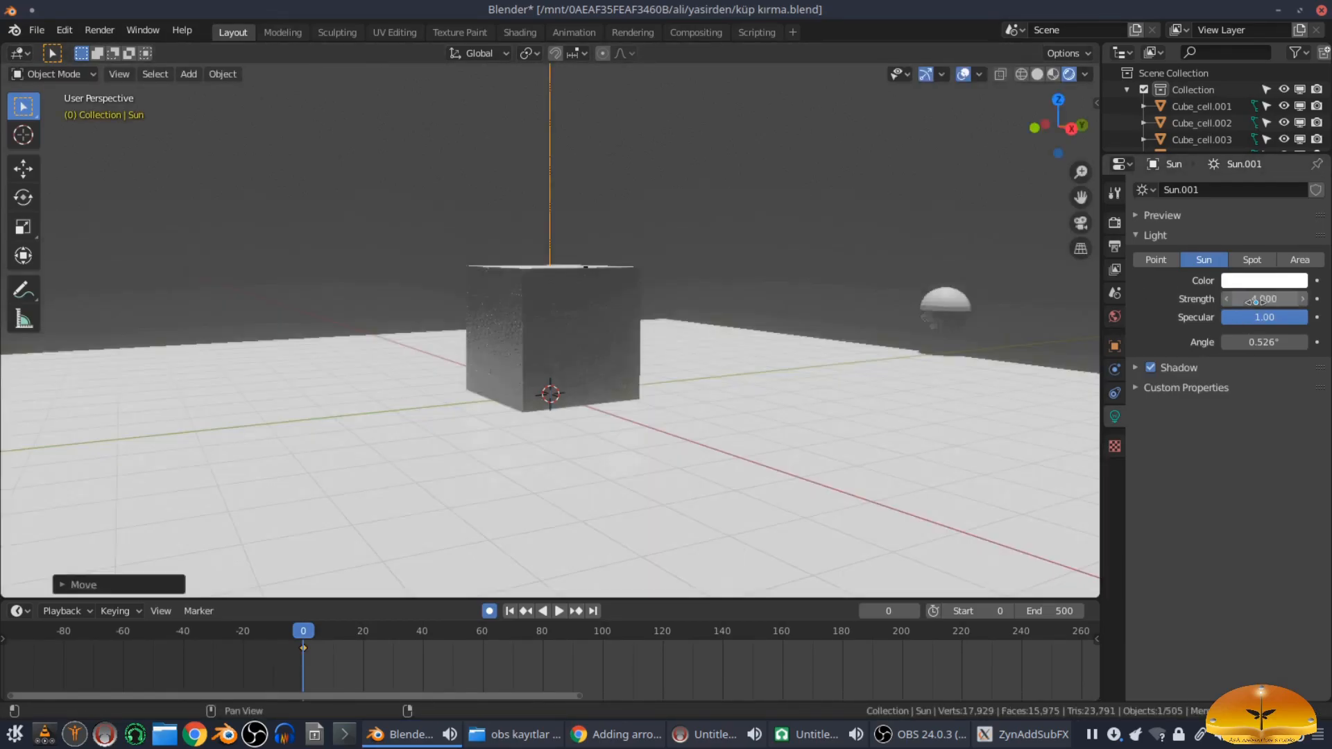
Step: Aim the sun light diagonally so that the cube casts a shadow sideways across the floor
{"action": "scroll", "coordinate": [618, 291], "scroll_direction": "down", "scroll_amount": 2}
{"action": "middle_click_drag", "start_coordinate": [571, 285], "coordinate": [544, 103]}
{"action": "middle_click_drag", "start_coordinate": [642, 259], "coordinate": [527, 134]}
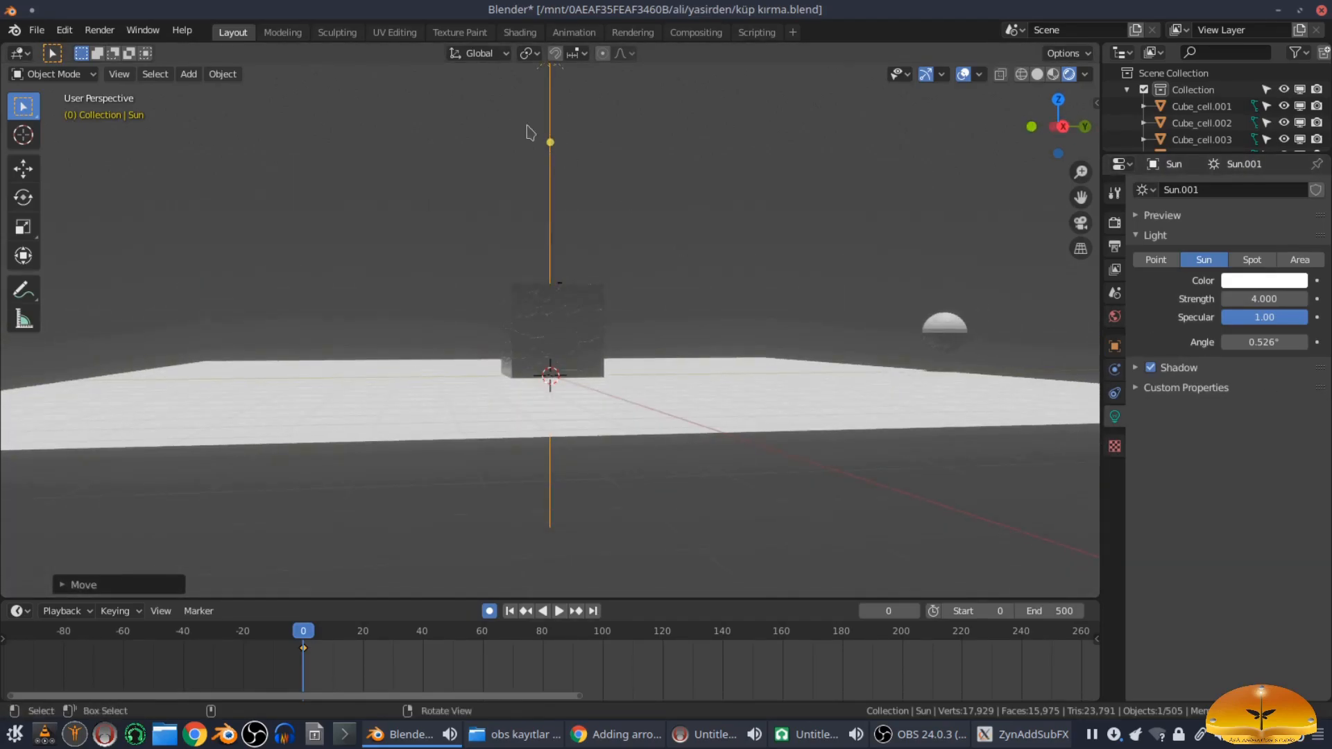
{"action": "left_click_drag", "start_coordinate": [551, 140], "coordinate": [627, 198]}
{"action": "middle_click_drag", "start_coordinate": [627, 199], "coordinate": [628, 275]}
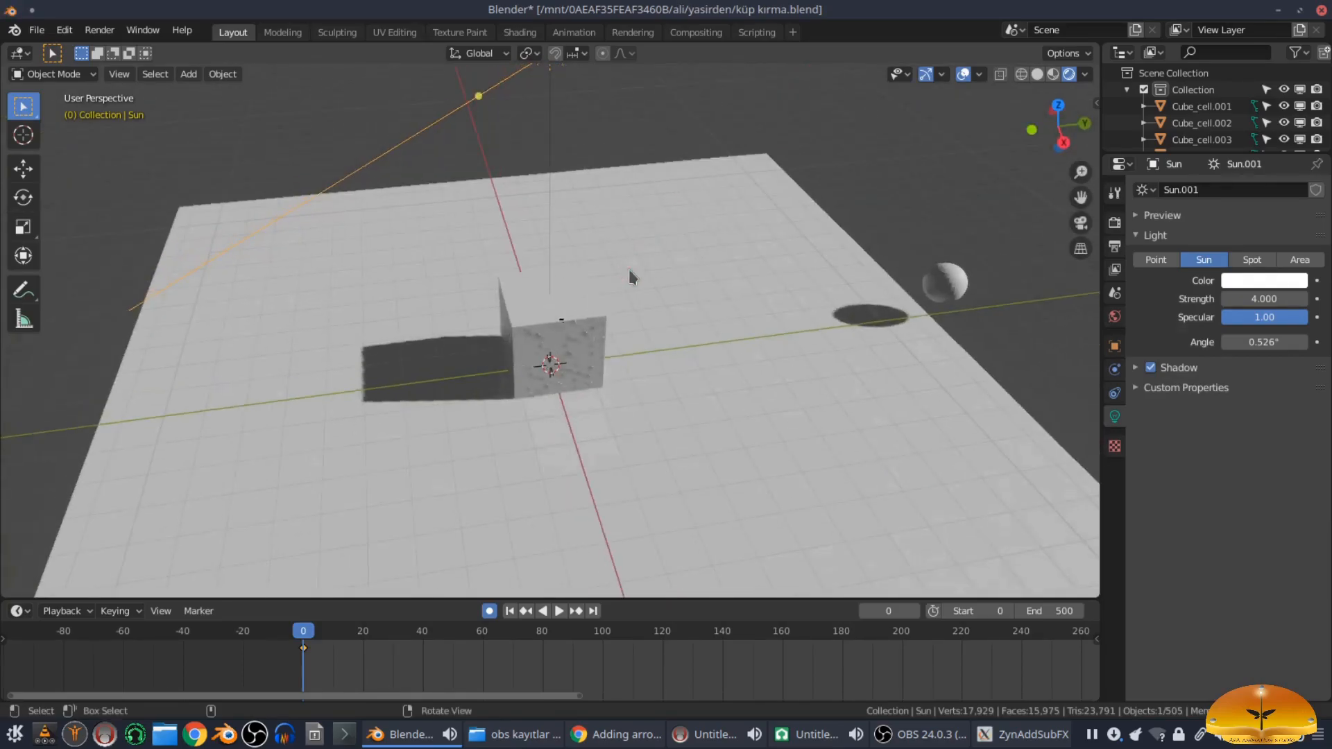
Step: Select all cube fragments plus the floor plane as the active object, and create a new material on the plane
{"action": "scroll", "coordinate": [630, 274], "scroll_direction": "up", "scroll_amount": 2}
{"action": "scroll", "coordinate": [628, 269], "scroll_direction": "up", "scroll_amount": 1}
{"action": "left_click", "coordinate": [595, 340]}
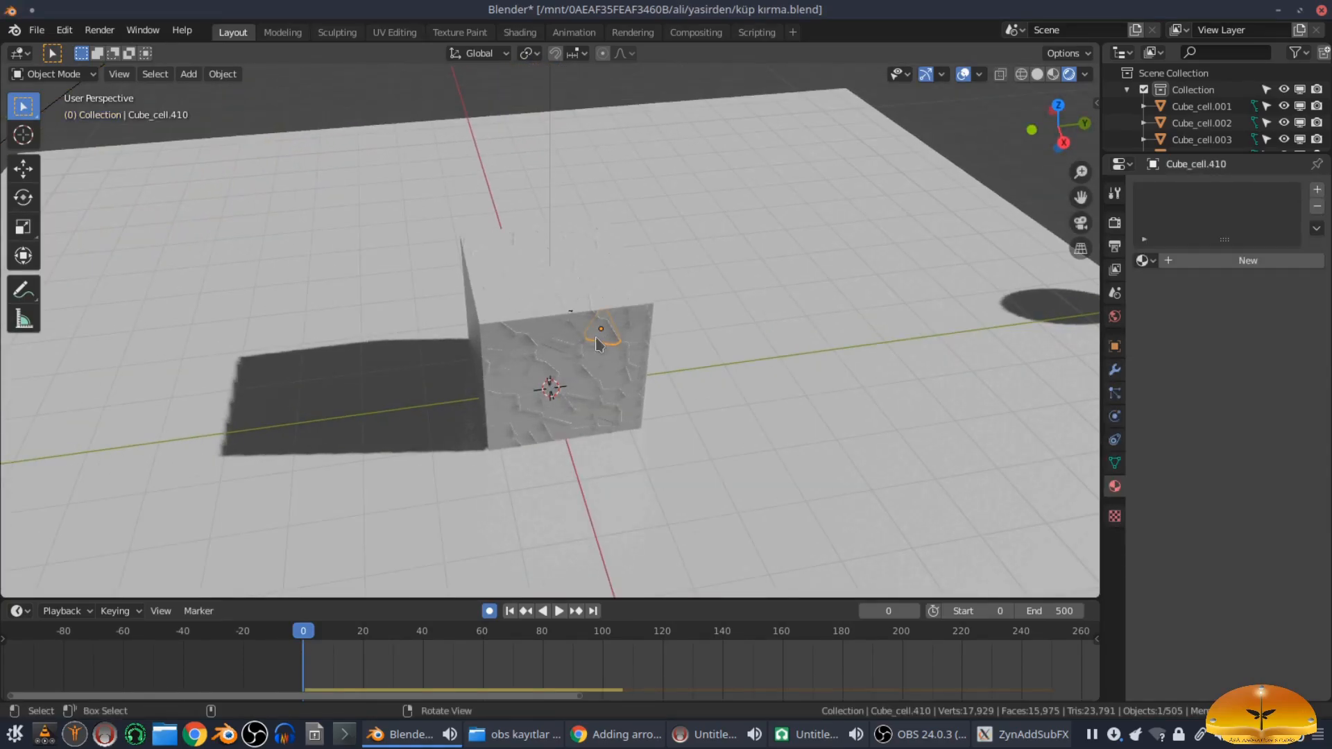
{"action": "key", "text": "c"}
{"action": "left_click", "coordinate": [546, 350]}
{"action": "right_click", "coordinate": [545, 352]}
{"action": "left_click", "coordinate": [766, 343], "text": "shift"}
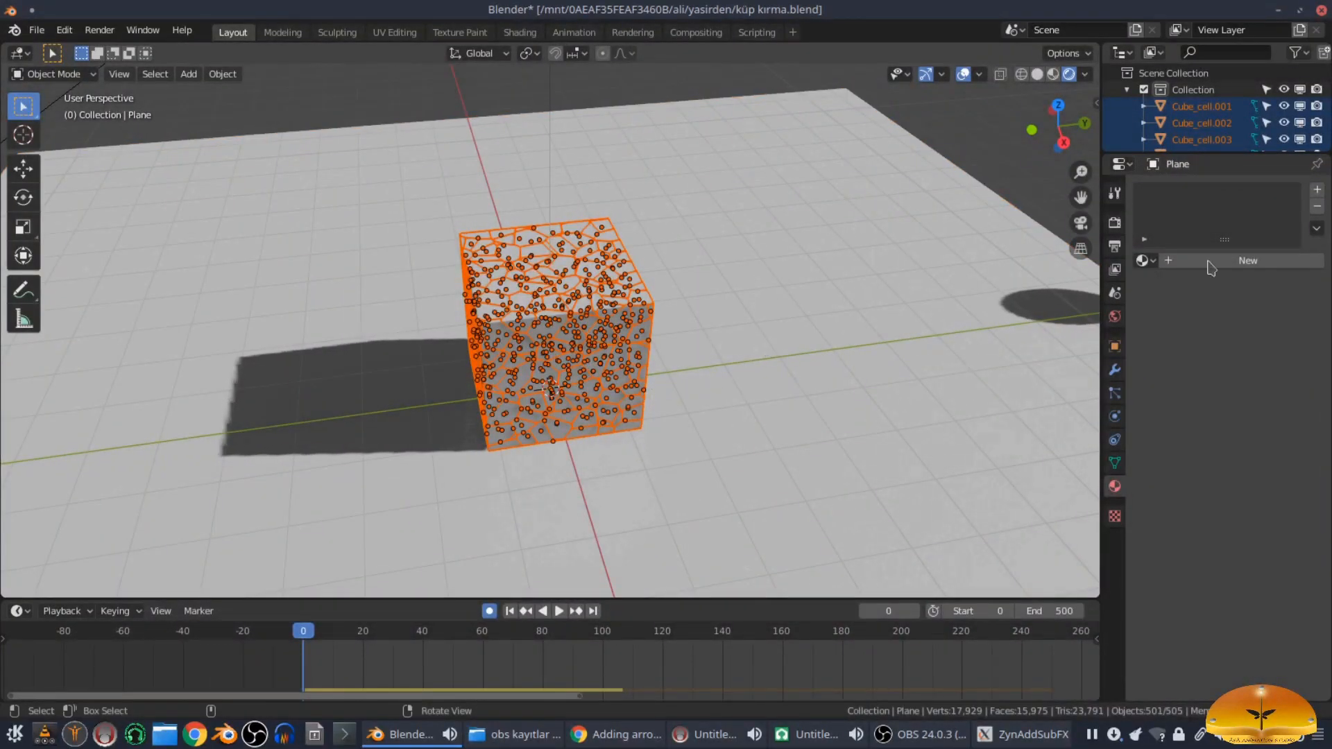
{"action": "left_click", "coordinate": [1263, 263]}
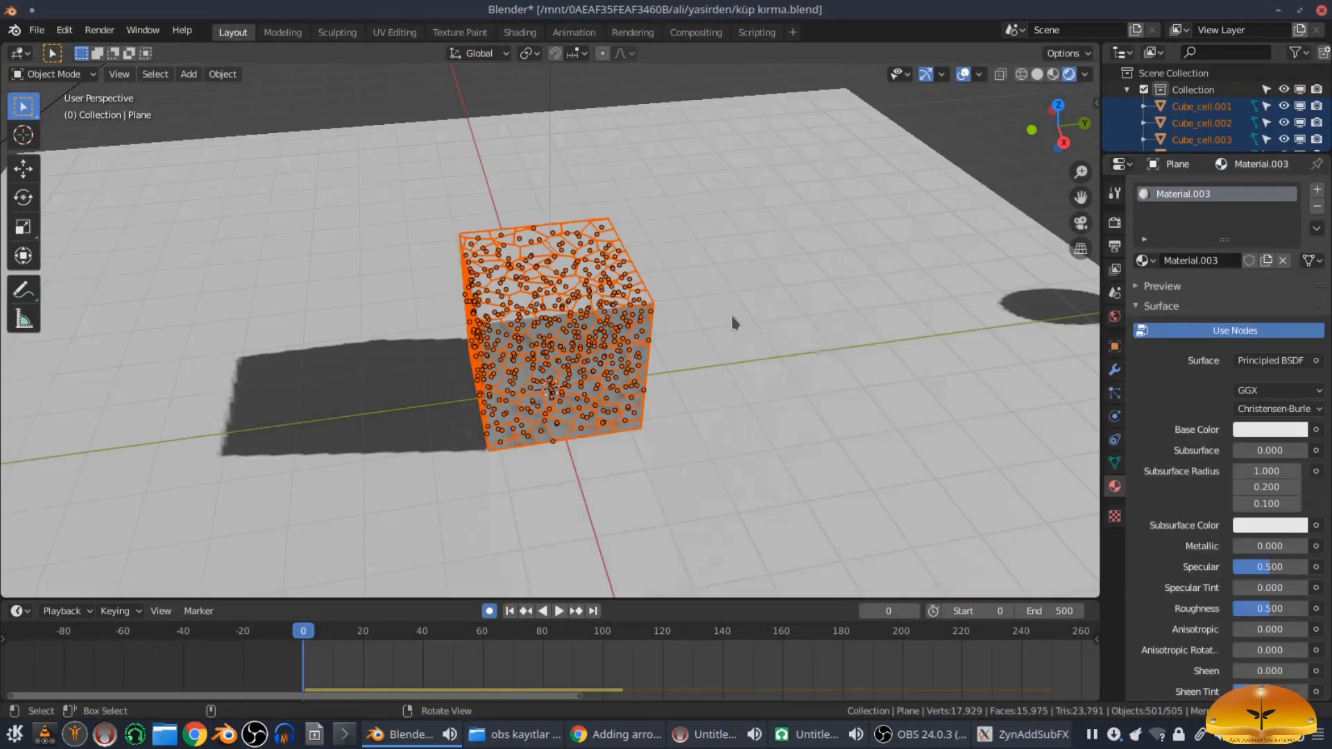
{"action": "key", "text": "g"}
{"action": "key", "text": "Escape"}
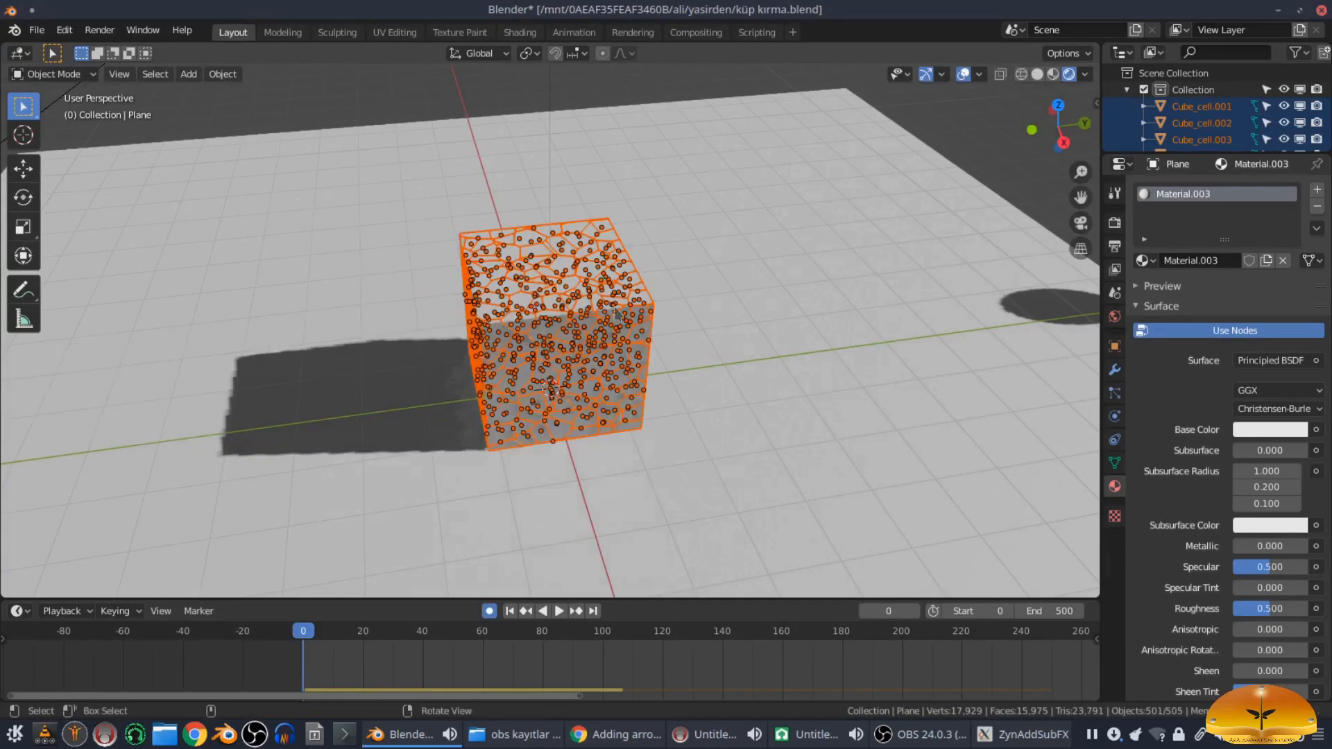
Step: Set the floor material's Metallic value to 1
{"action": "left_click", "coordinate": [1261, 547]}
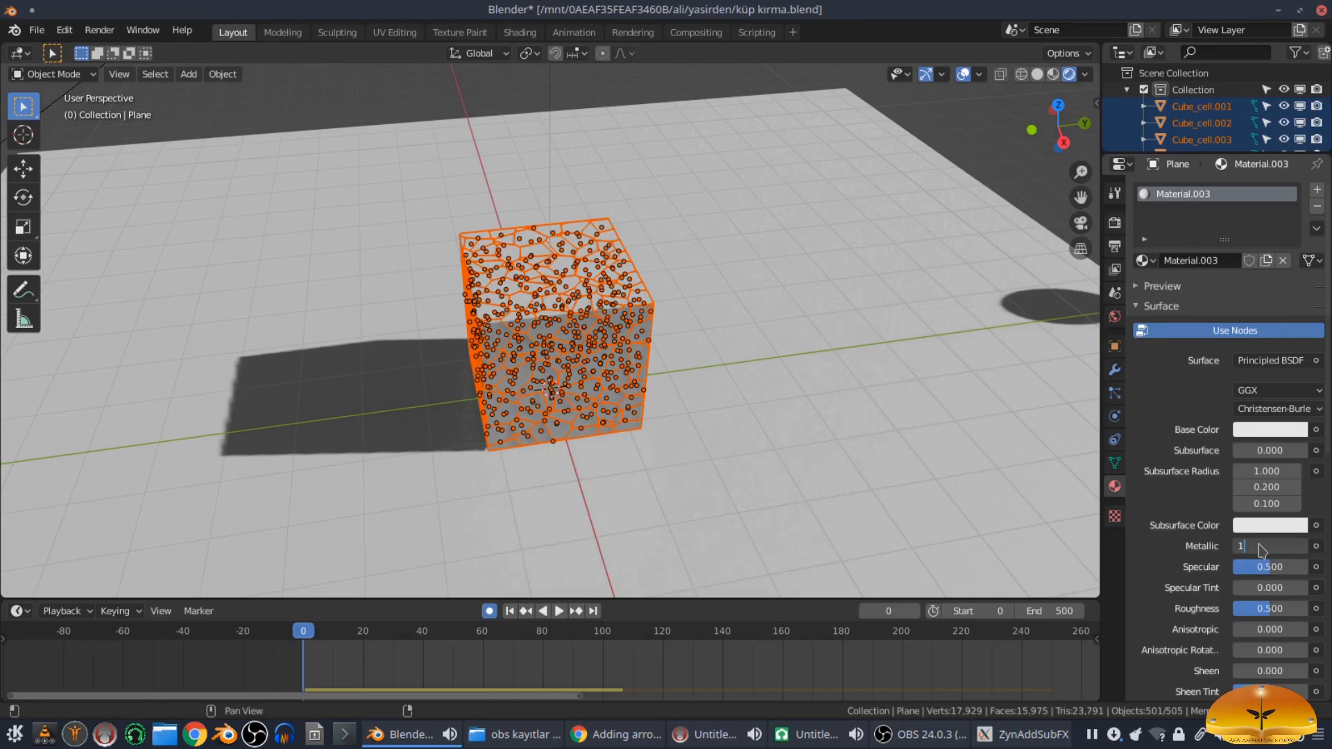
{"action": "type", "text": "1"}
{"action": "key", "text": "Return"}
{"action": "middle_click_drag", "start_coordinate": [638, 363], "coordinate": [627, 305]}
{"action": "scroll", "coordinate": [652, 371], "scroll_direction": "up", "scroll_amount": 4}
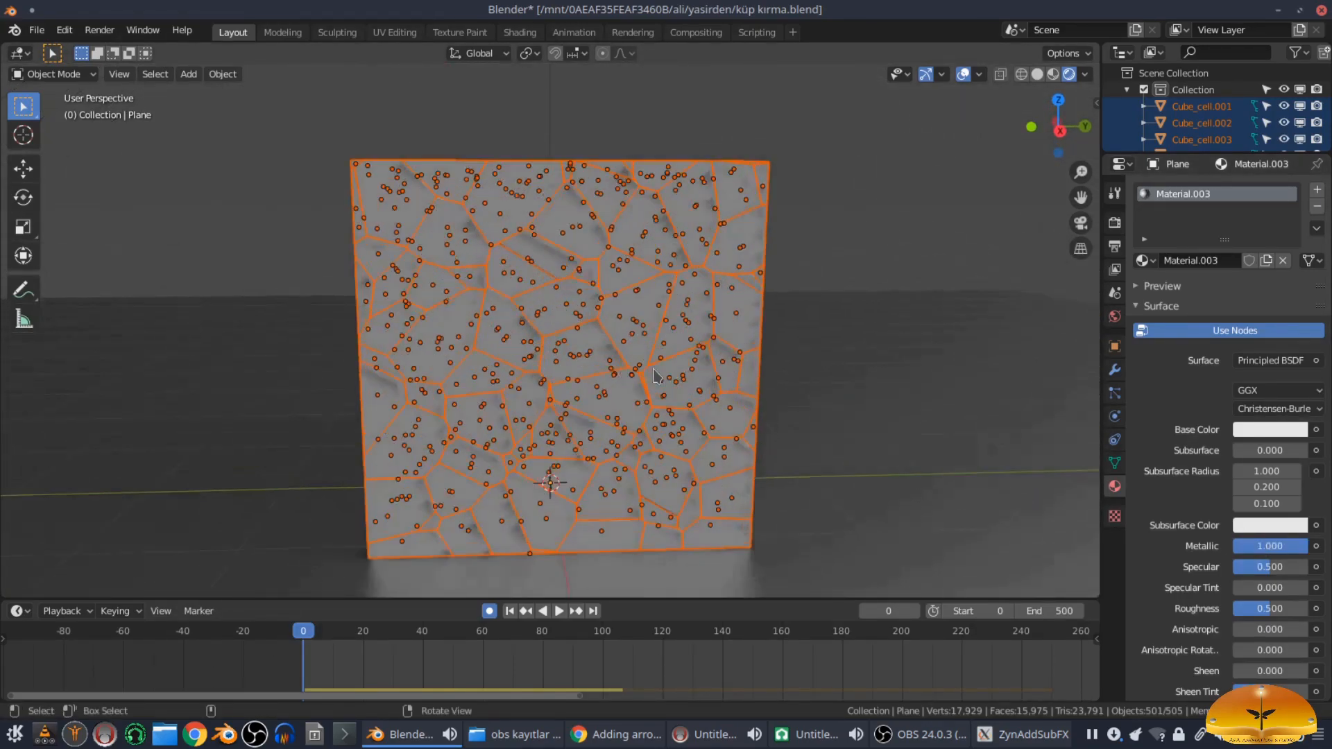
Step: Set both the Specular and Roughness values of the floor material to 0.2
{"action": "left_click", "coordinate": [1270, 565]}
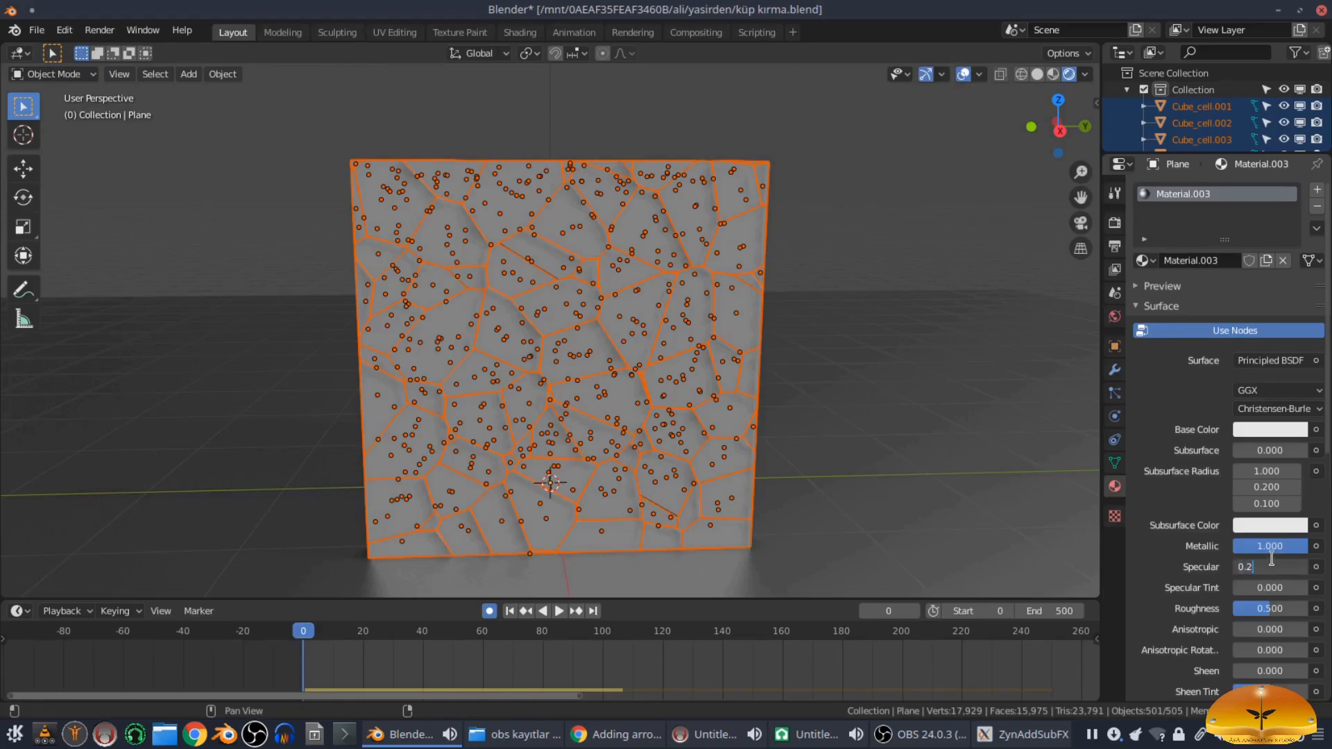
{"action": "key", "text": "Return"}
{"action": "left_click", "coordinate": [1271, 609]}
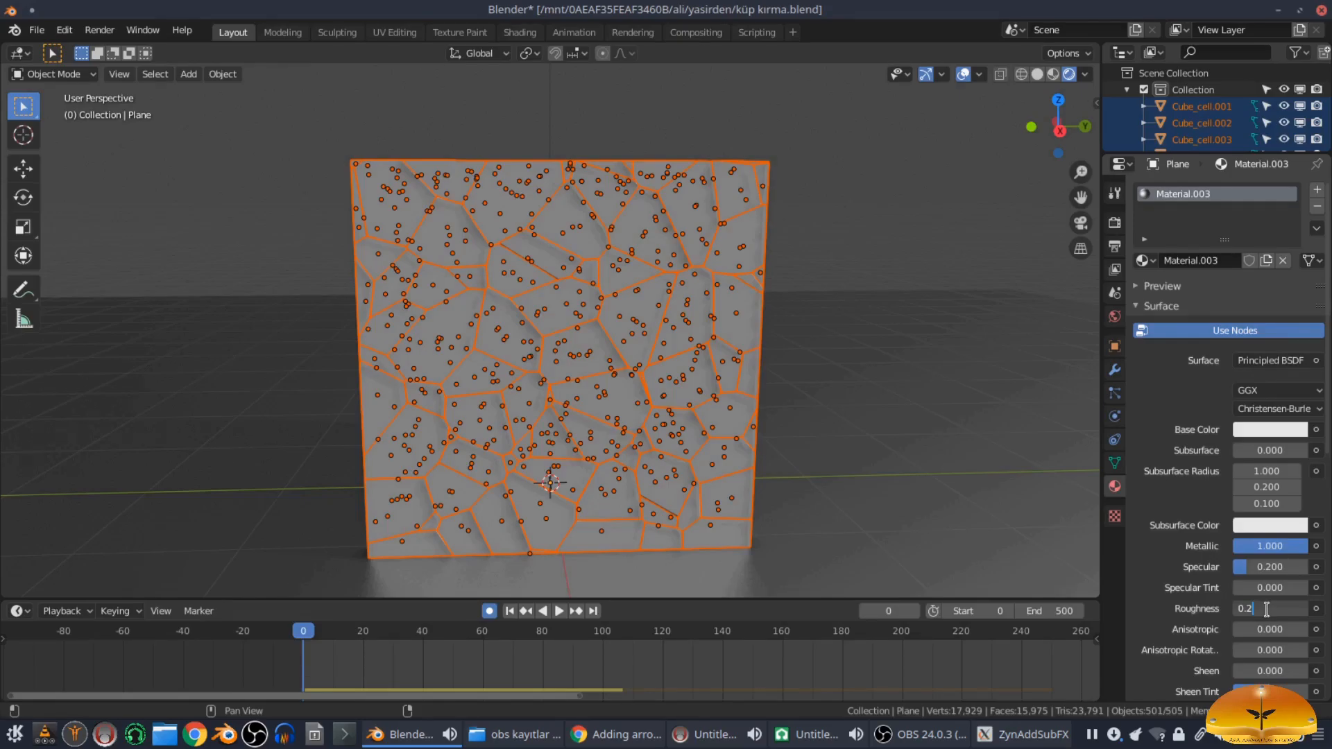
{"action": "key", "text": "Escape"}
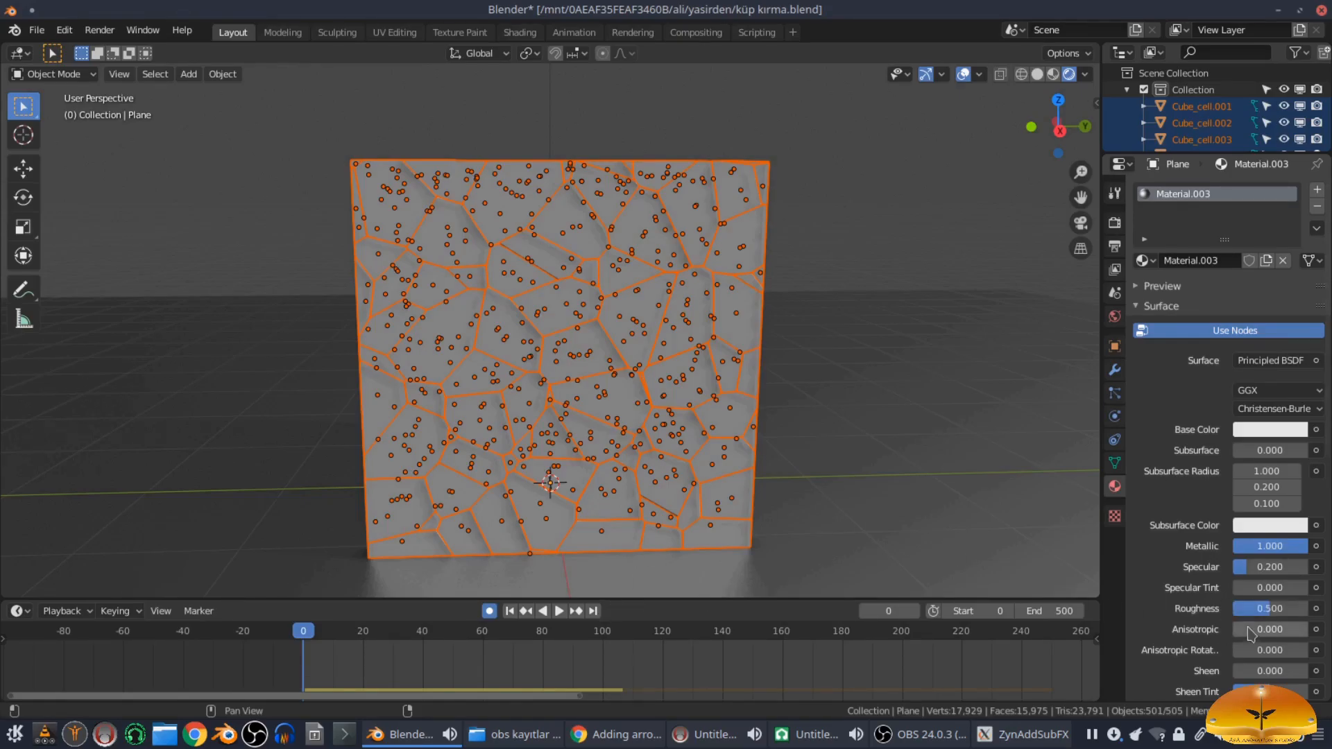
{"action": "left_click", "coordinate": [1271, 613]}
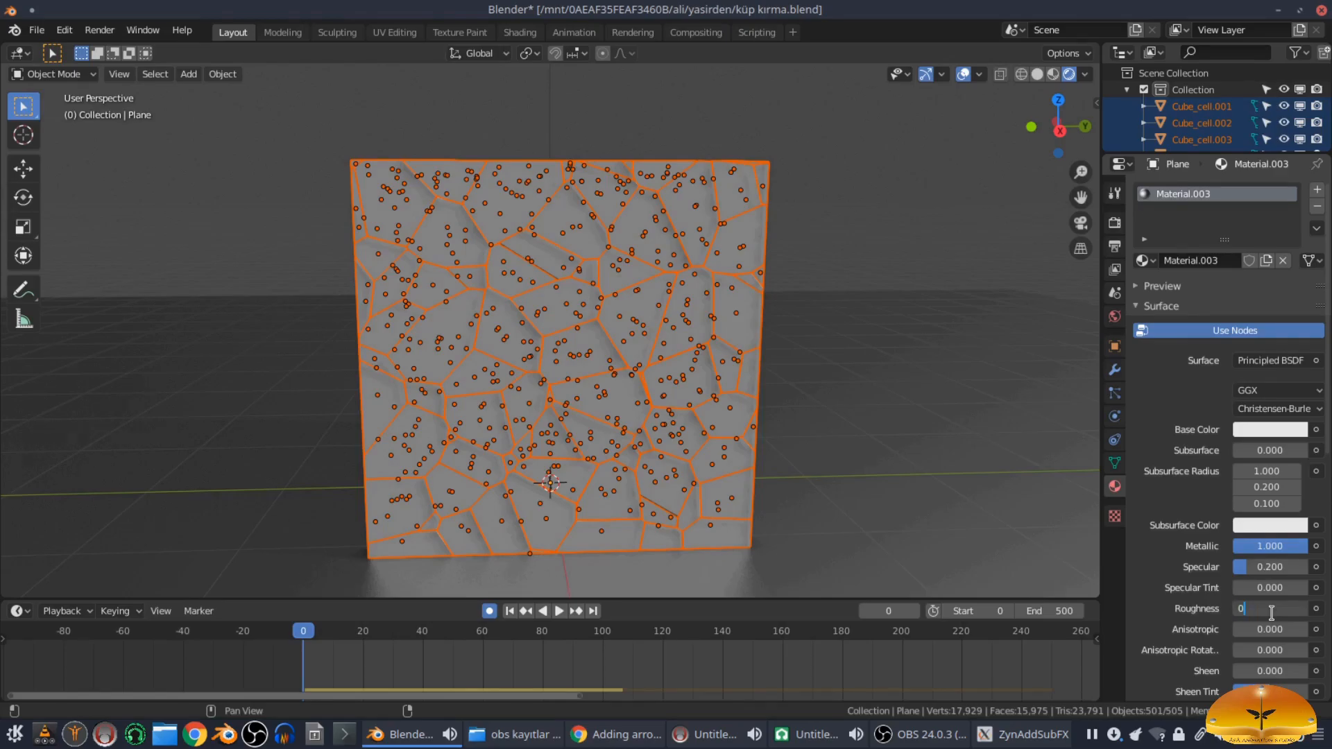
{"action": "type", "text": "0.2"}
{"action": "key", "text": "Return"}
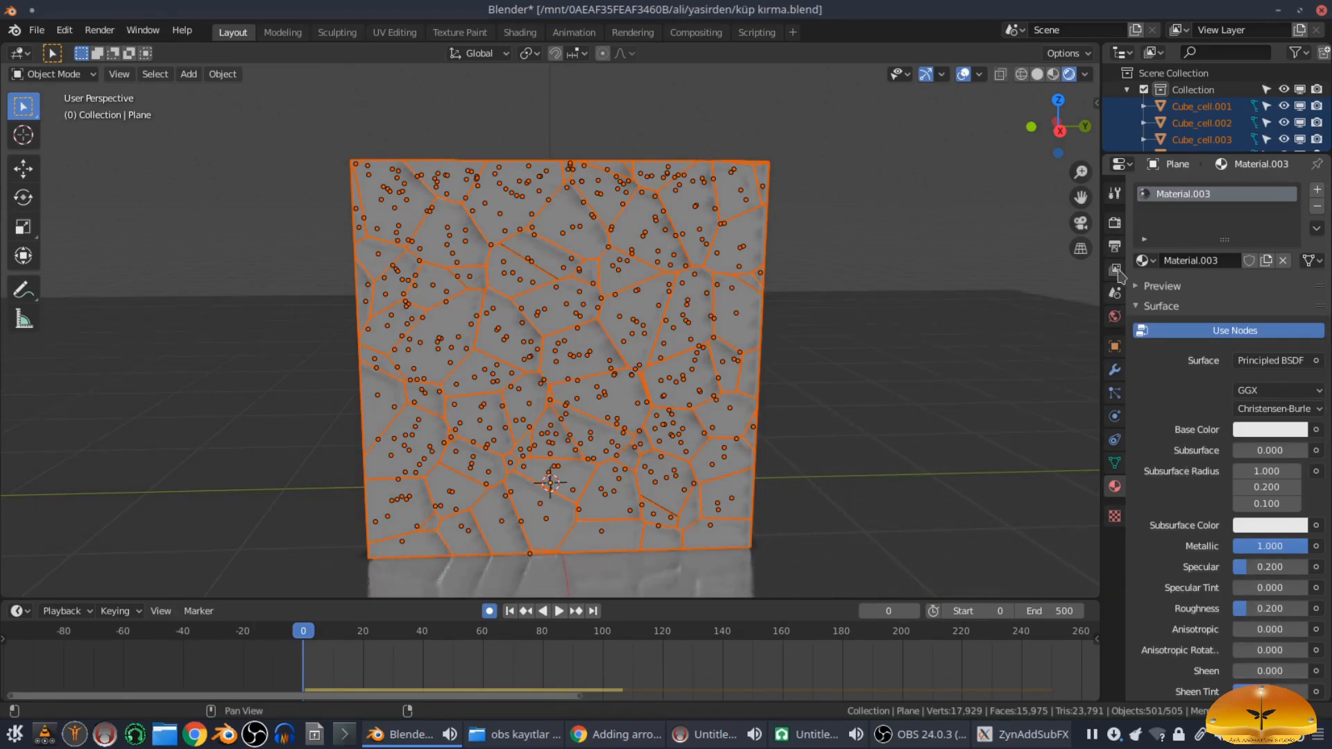
Step: Check the Eevee render settings, including Screen Space Reflections, and try a red base color on the floor material
{"action": "left_click", "coordinate": [1116, 224]}
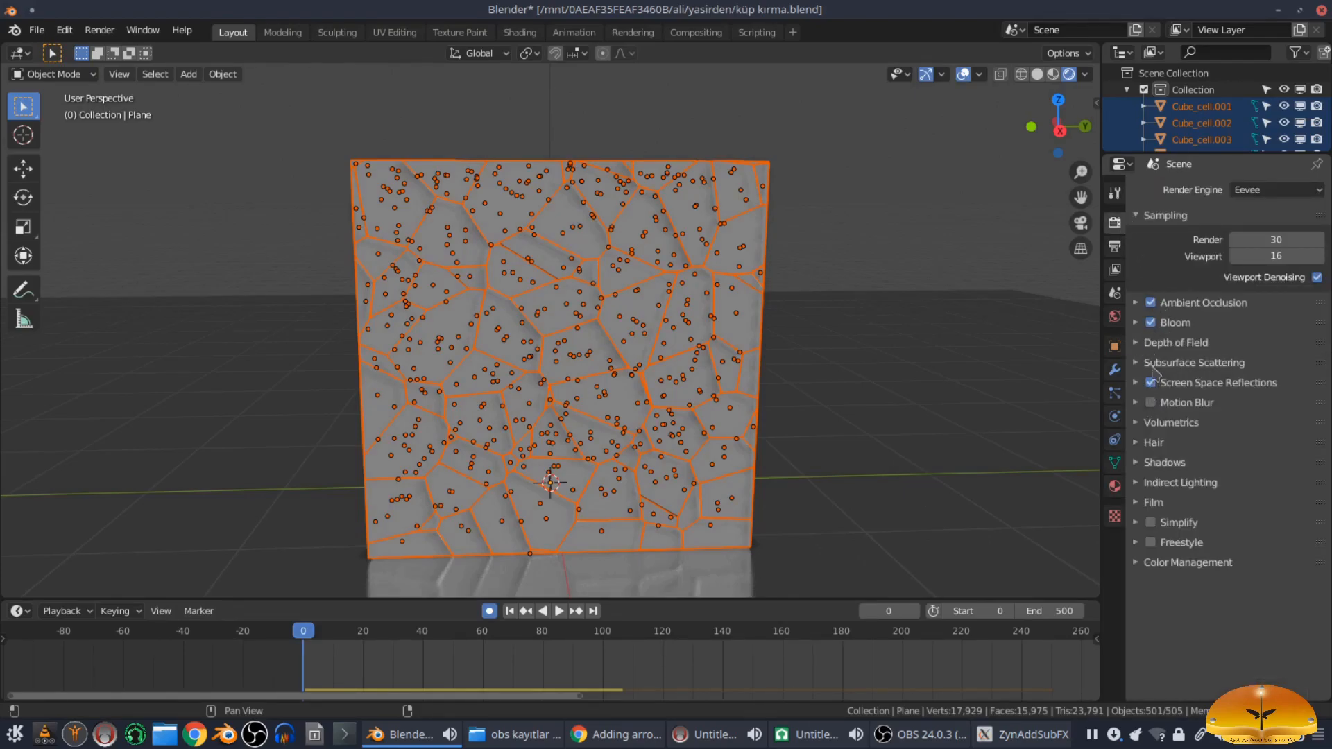
{"action": "left_click", "coordinate": [1115, 487]}
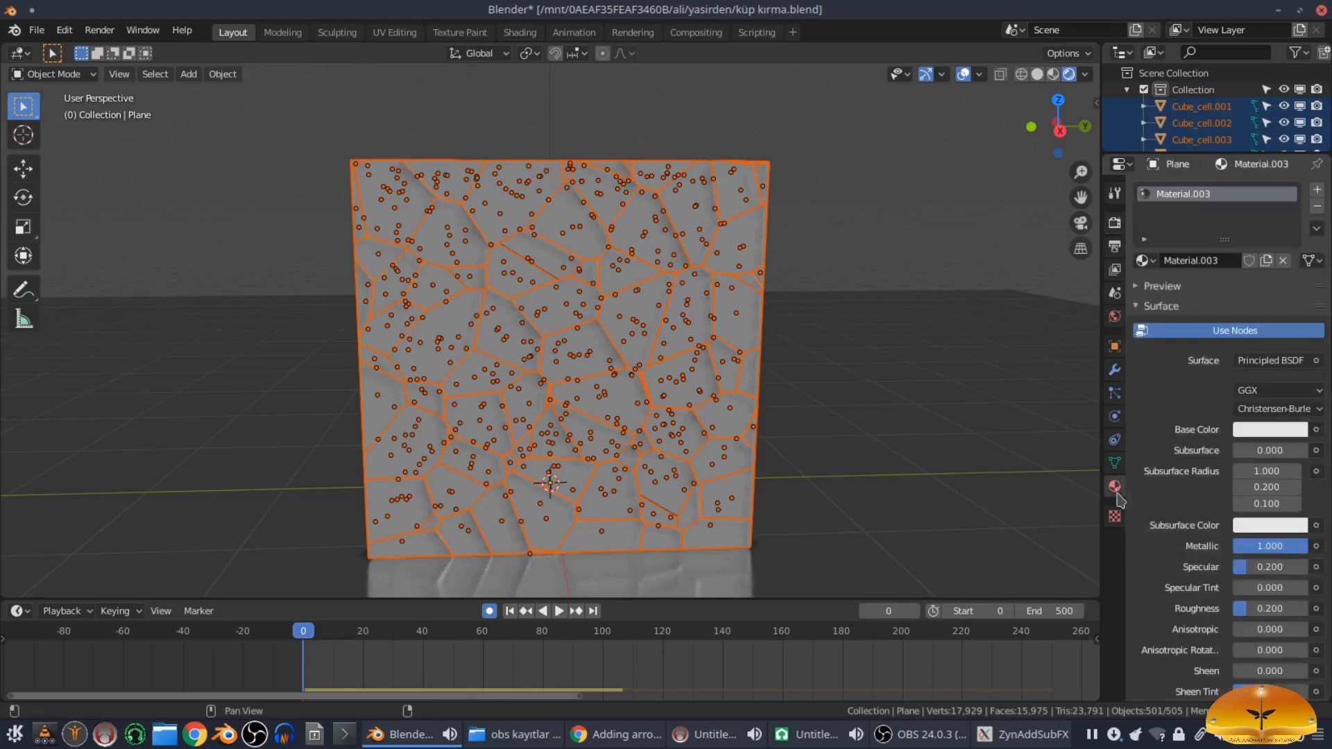
{"action": "scroll", "coordinate": [1232, 491], "scroll_direction": "down", "scroll_amount": 4}
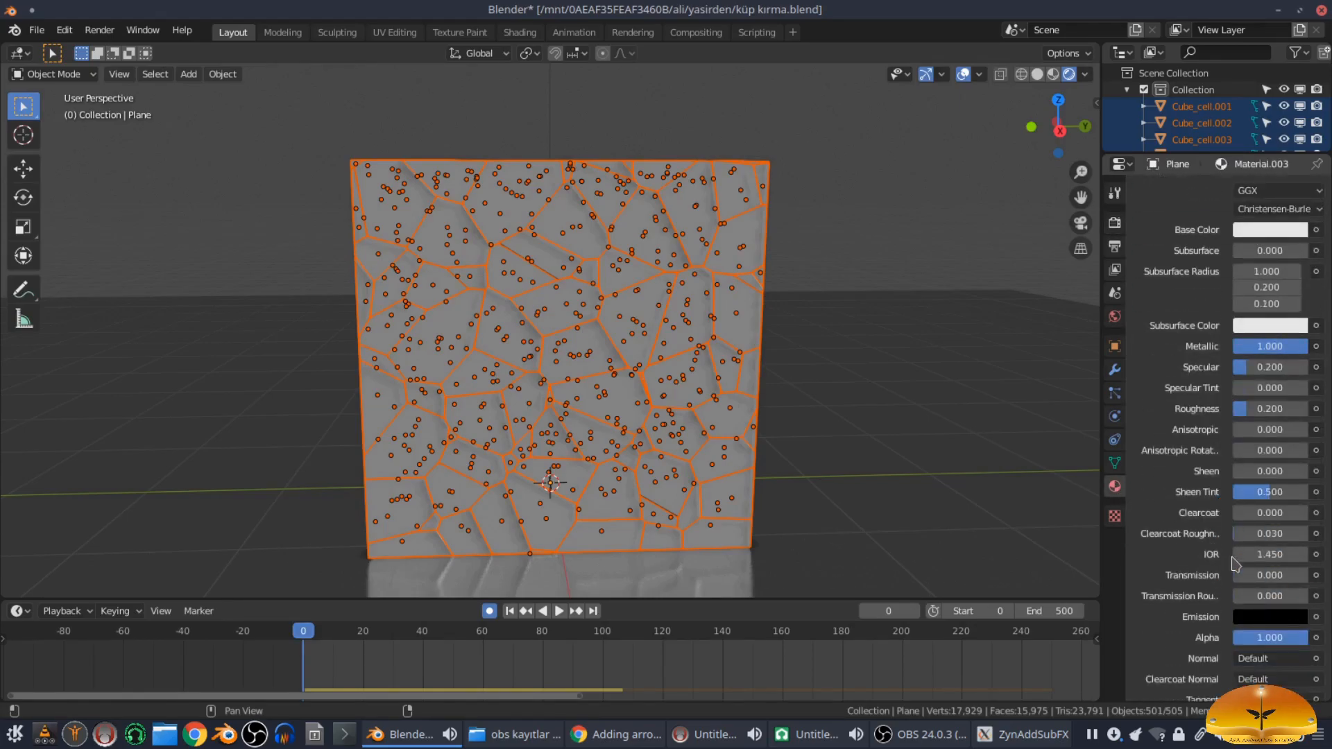
{"action": "scroll", "coordinate": [1237, 555], "scroll_direction": "up", "scroll_amount": 3}
{"action": "left_click", "coordinate": [1267, 399]}
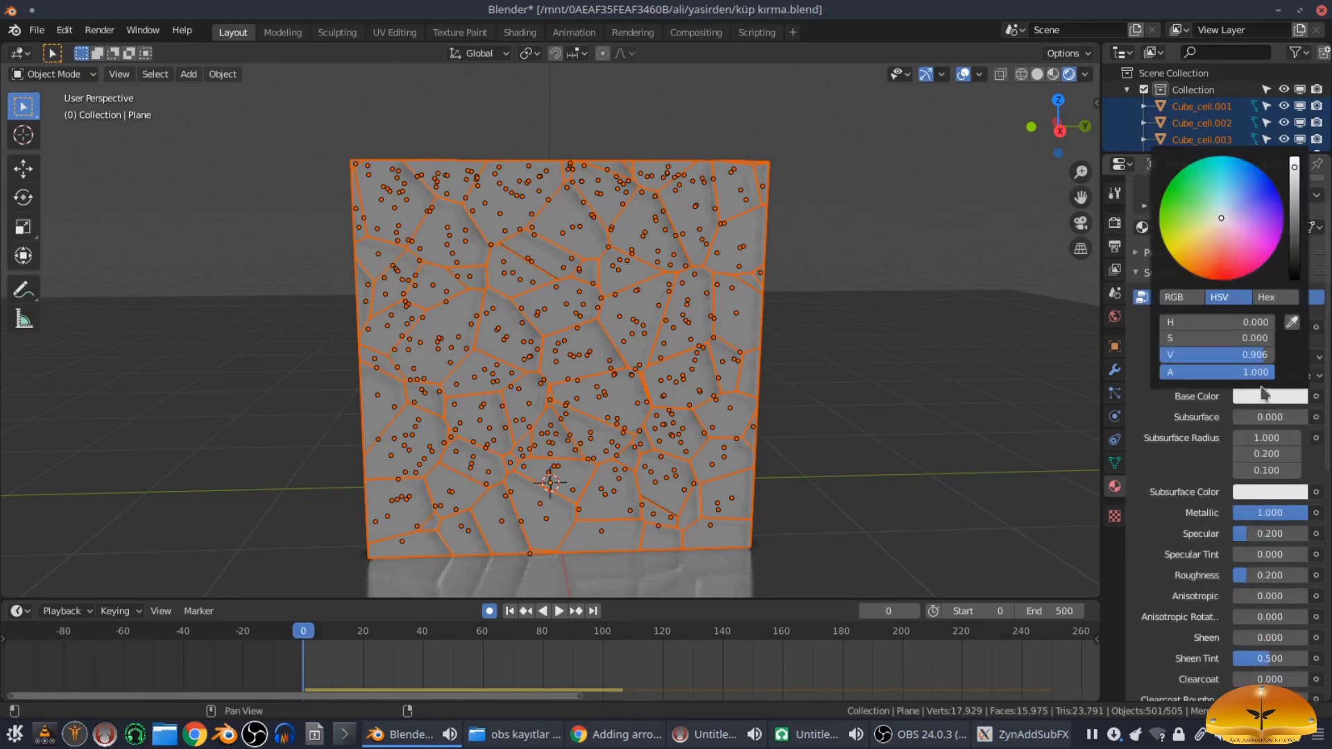
{"action": "left_click", "coordinate": [1229, 274]}
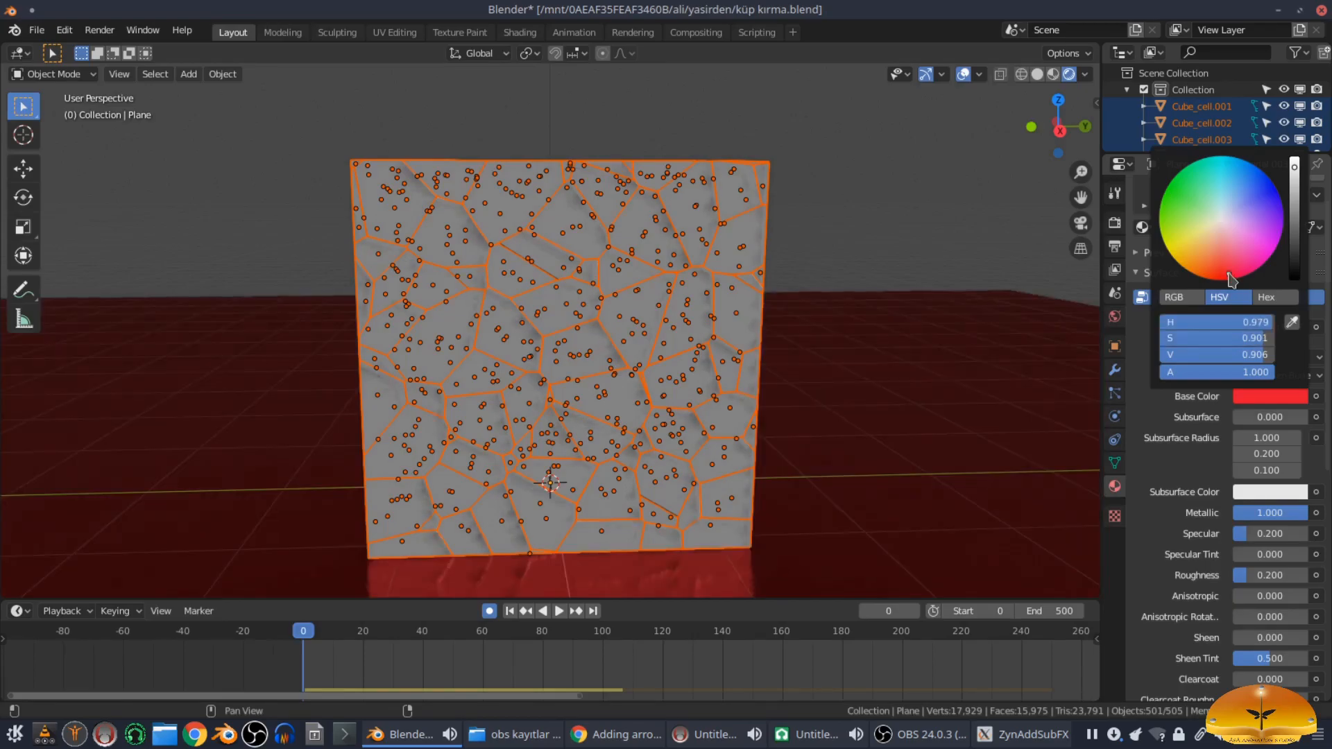
{"action": "left_click", "coordinate": [822, 243]}
Step: Select only the floor plane and change its material's base color to turquoise
{"action": "middle_click_drag", "start_coordinate": [894, 341], "coordinate": [821, 415]}
{"action": "scroll", "coordinate": [821, 415], "scroll_direction": "down", "scroll_amount": 3}
{"action": "left_click", "coordinate": [821, 415]}
{"action": "scroll", "coordinate": [824, 421], "scroll_direction": "up", "scroll_amount": 2}
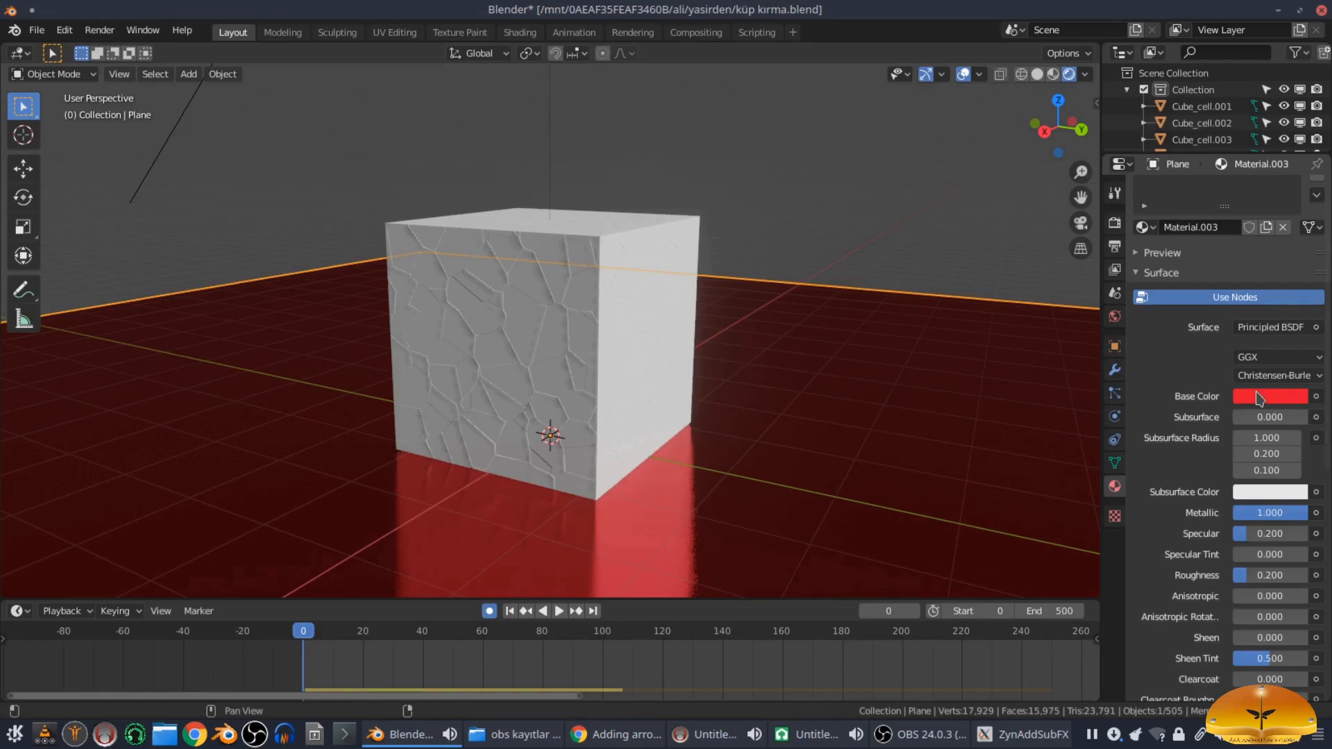
{"action": "left_click", "coordinate": [1269, 396]}
{"action": "mouse_move", "coordinate": [1252, 212]}
{"action": "left_mouse_down"}
{"action": "mouse_move", "coordinate": [1250, 187]}
{"action": "mouse_move", "coordinate": [1212, 162]}
{"action": "left_mouse_up"}
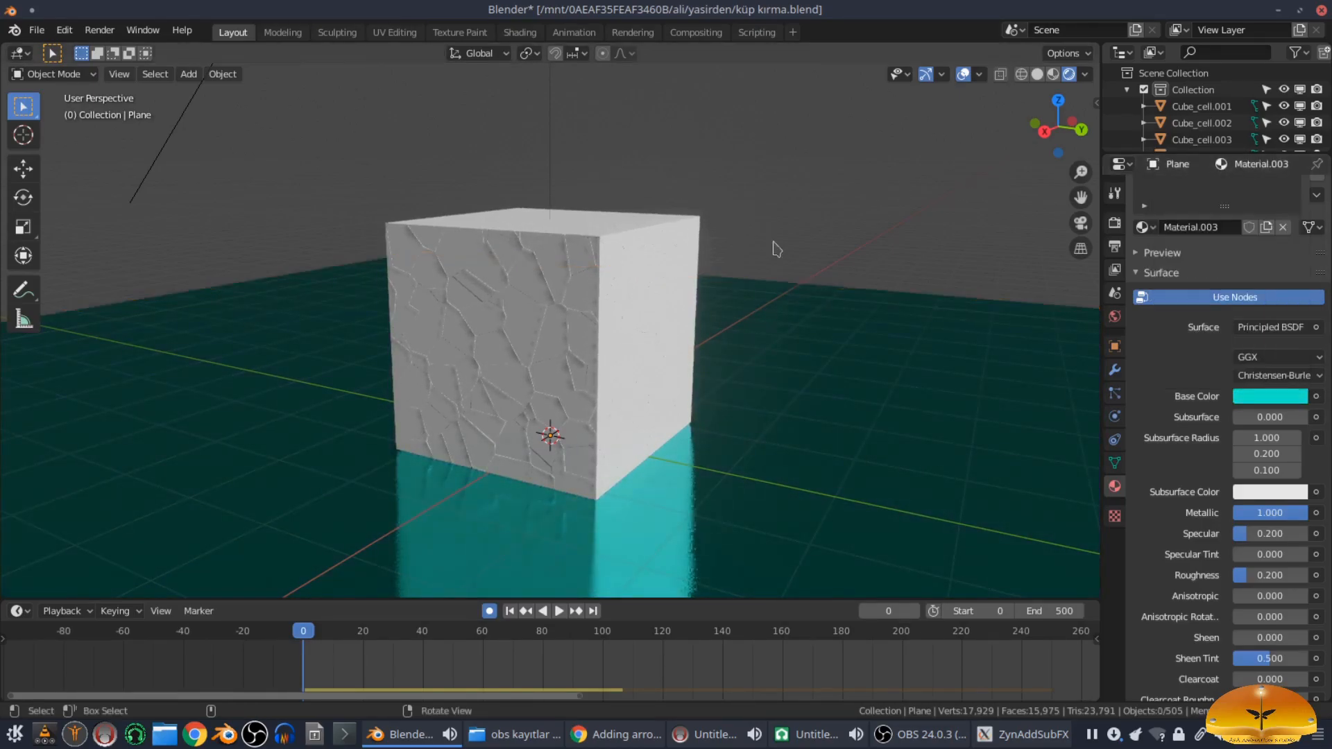
Step: Select all cube fragments and create a new material with a light blue base color on the active fragment
{"action": "left_click", "coordinate": [628, 352]}
{"action": "key", "text": "c"}
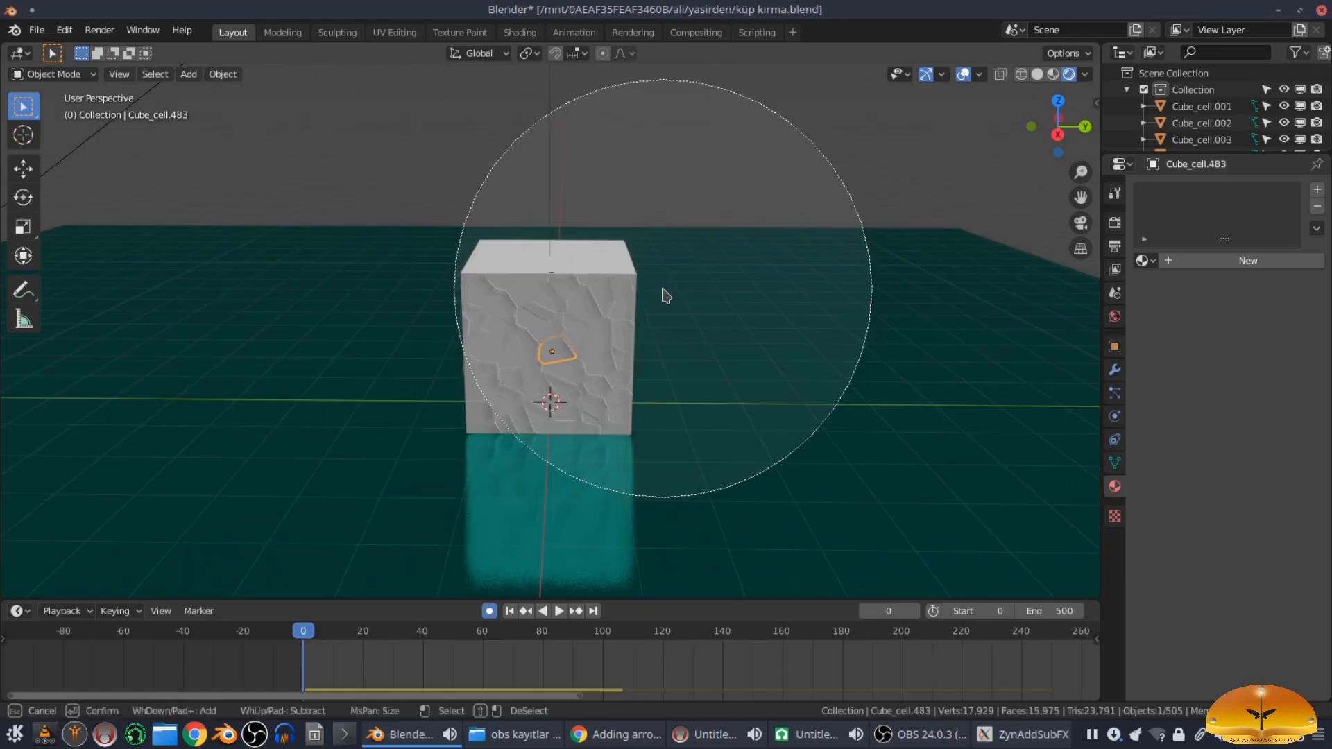
{"action": "left_click", "coordinate": [664, 296]}
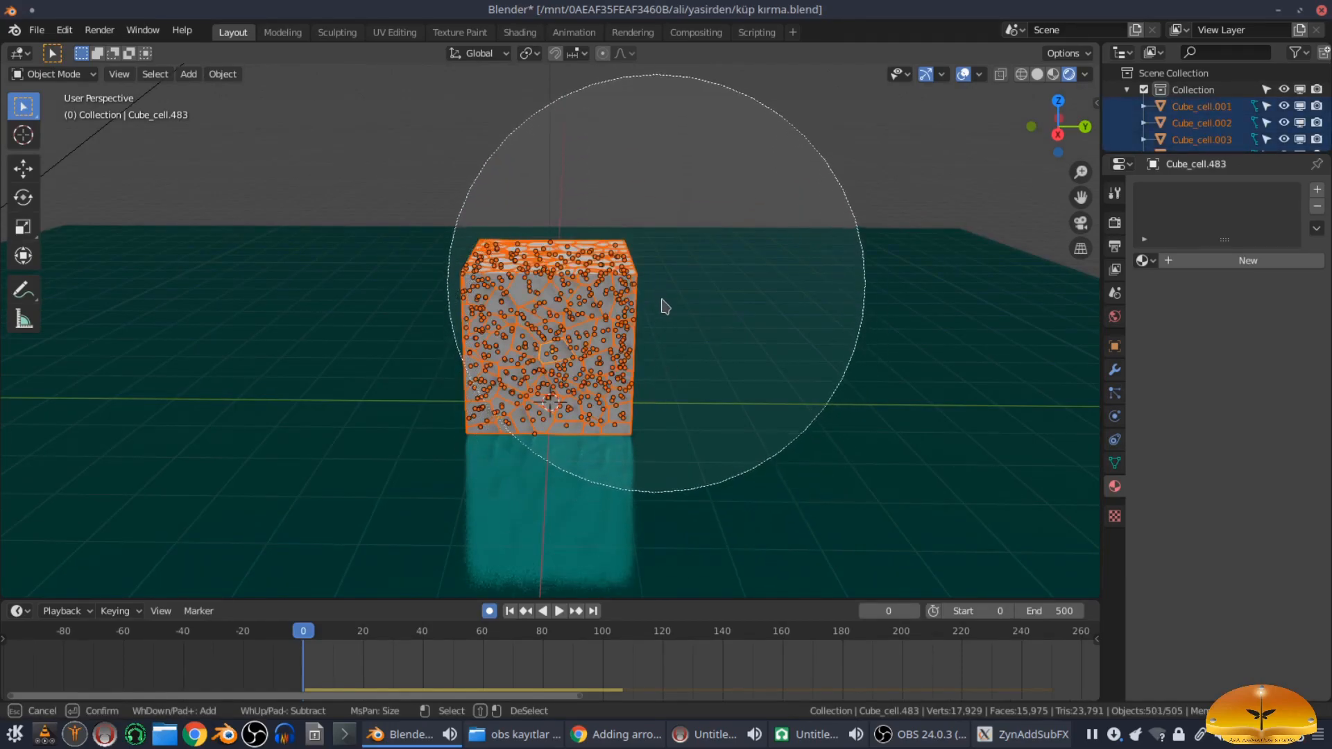
{"action": "key", "text": "Escape"}
{"action": "left_click", "coordinate": [1246, 261]}
{"action": "left_click", "coordinate": [1255, 430]}
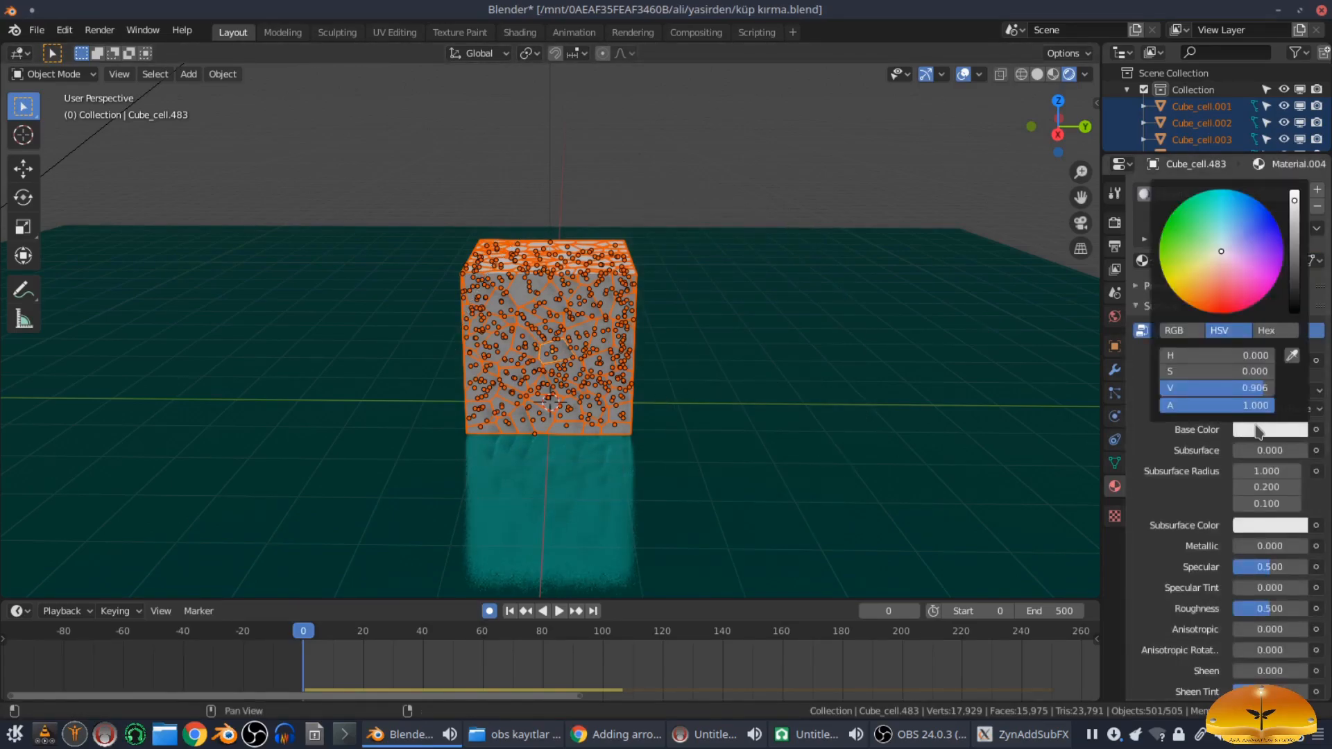
{"action": "left_click", "coordinate": [1227, 217]}
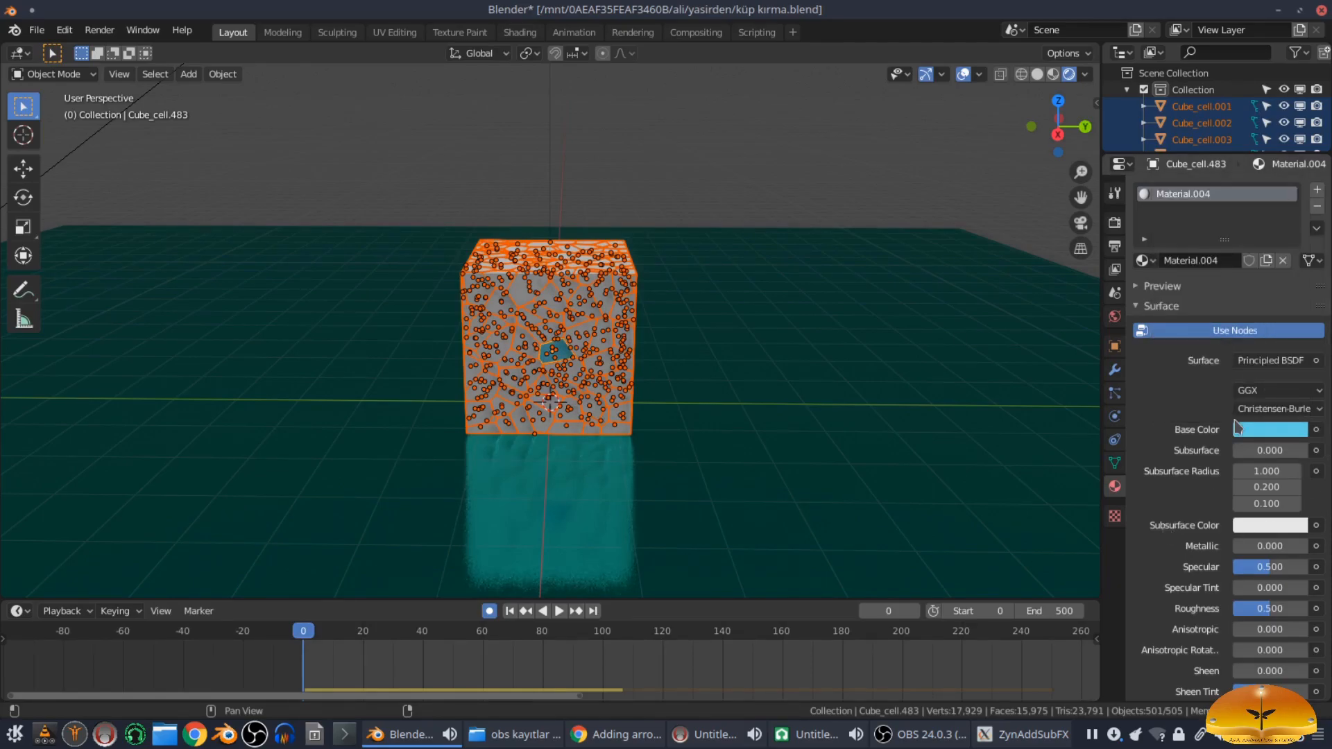
Step: Copy the active fragment's material to all selected cube fragments and clear the selection
{"action": "left_click", "coordinate": [1316, 228]}
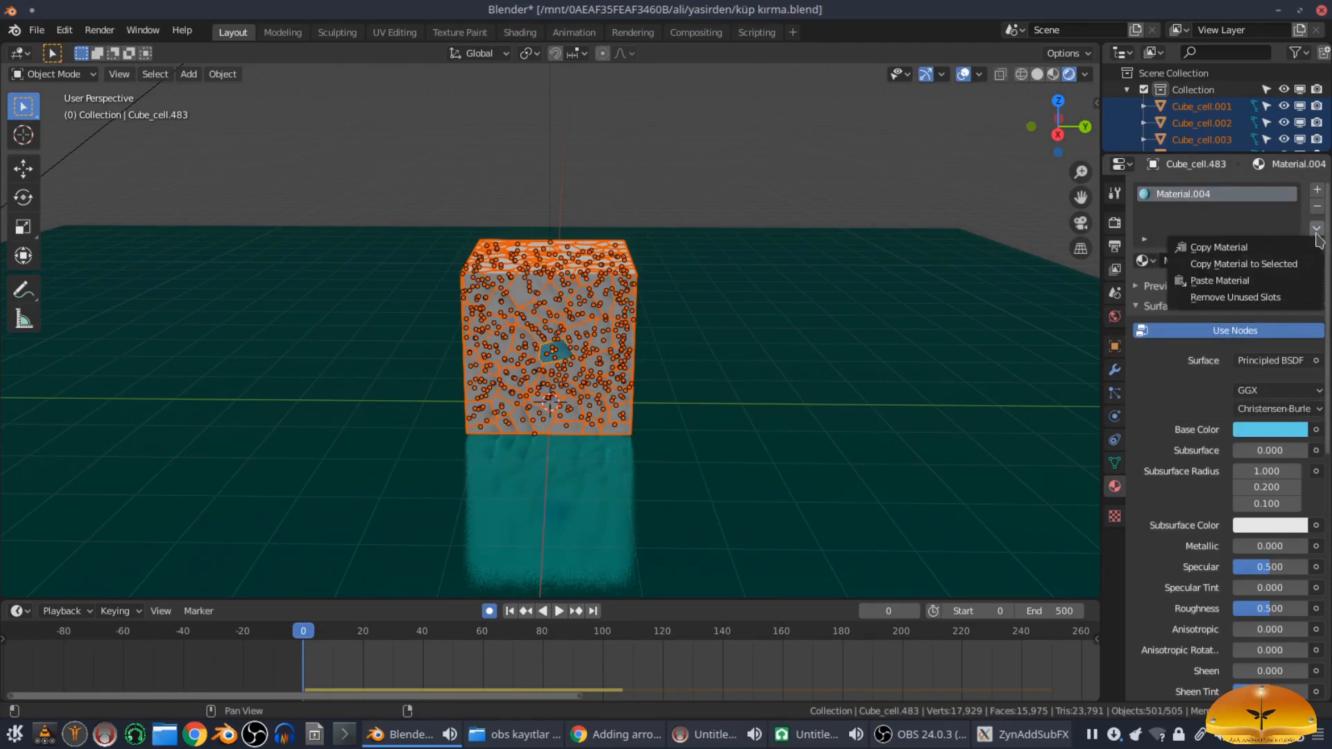
{"action": "left_click", "coordinate": [1257, 264]}
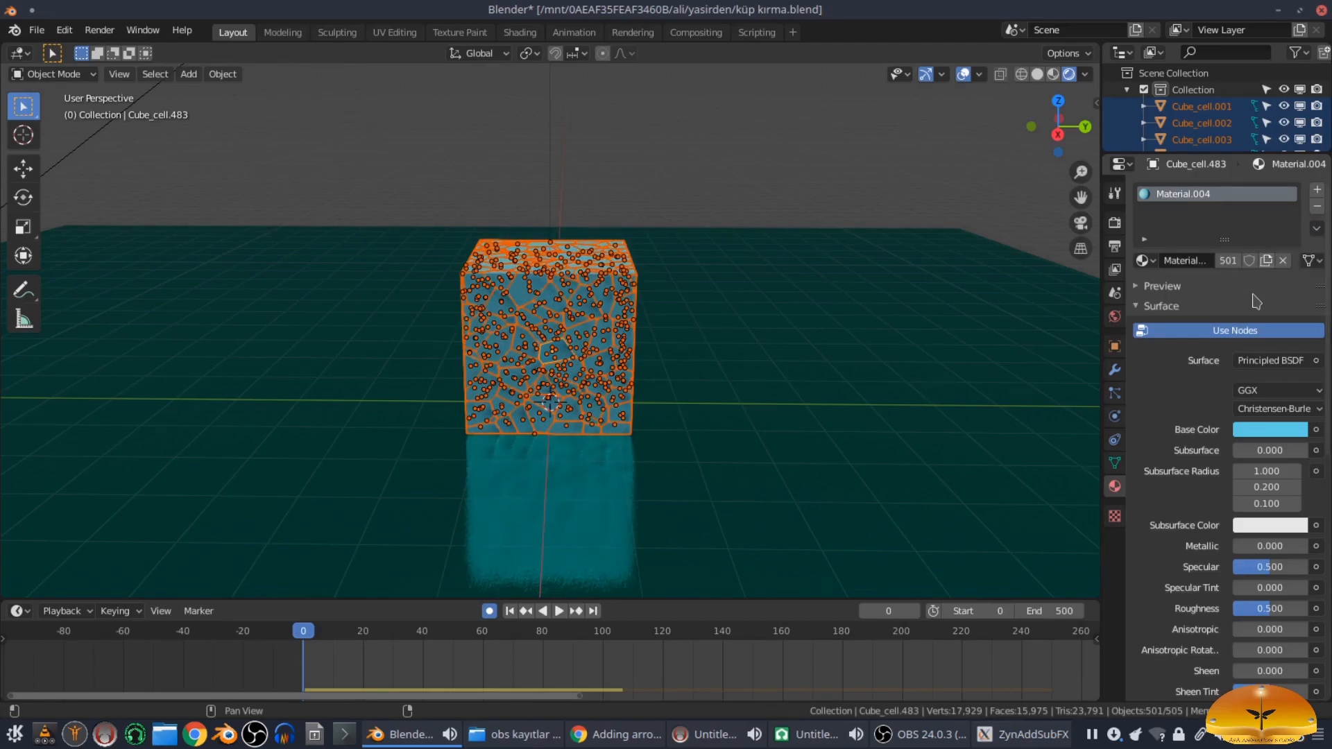
{"action": "left_click", "coordinate": [839, 188]}
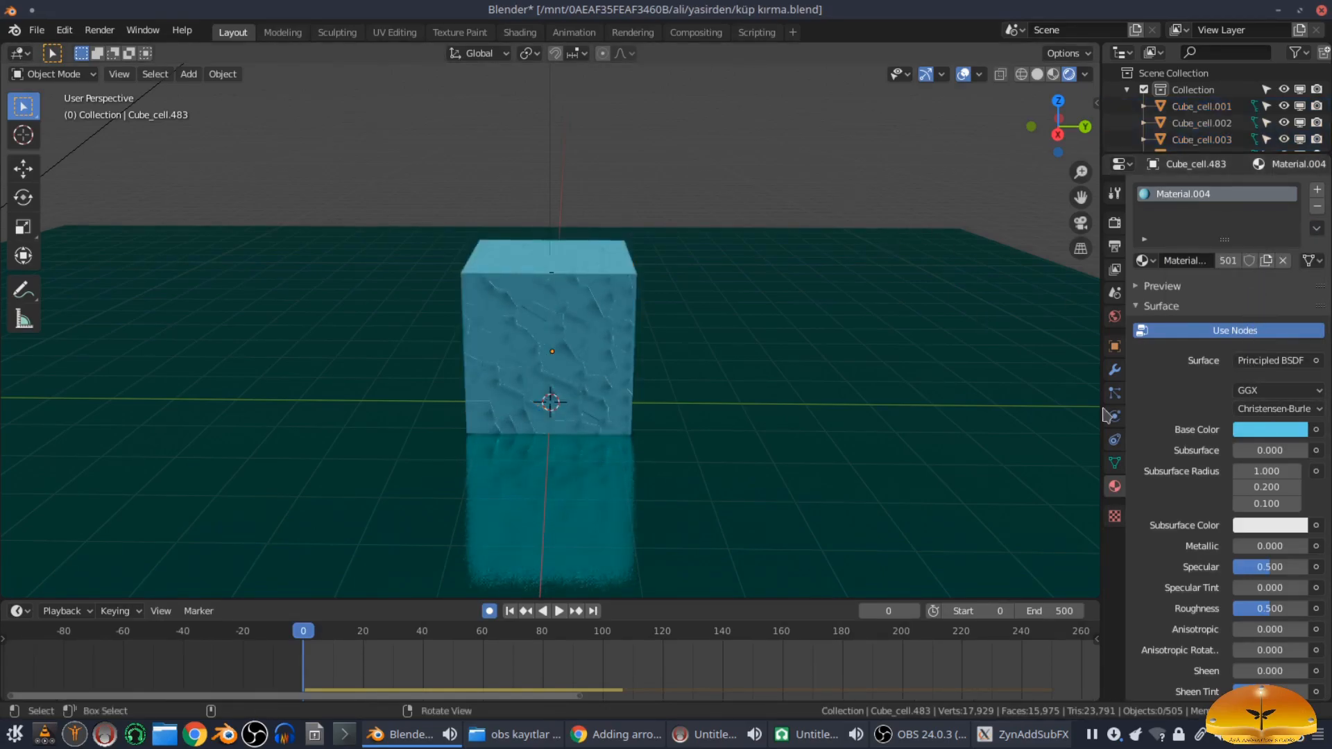
Step: Change the cube fragments' shared material to a red base color and set its Metallic value to 0.8
{"action": "left_click", "coordinate": [1269, 429]}
{"action": "mouse_move", "coordinate": [1228, 216]}
{"action": "left_mouse_down"}
{"action": "mouse_move", "coordinate": [1242, 298]}
{"action": "mouse_move", "coordinate": [1222, 308]}
{"action": "mouse_move", "coordinate": [1174, 261]}
{"action": "mouse_move", "coordinate": [1175, 208]}
{"action": "mouse_move", "coordinate": [1217, 256]}
{"action": "mouse_move", "coordinate": [1219, 307]}
{"action": "left_mouse_up"}
{"action": "left_click", "coordinate": [1273, 546]}
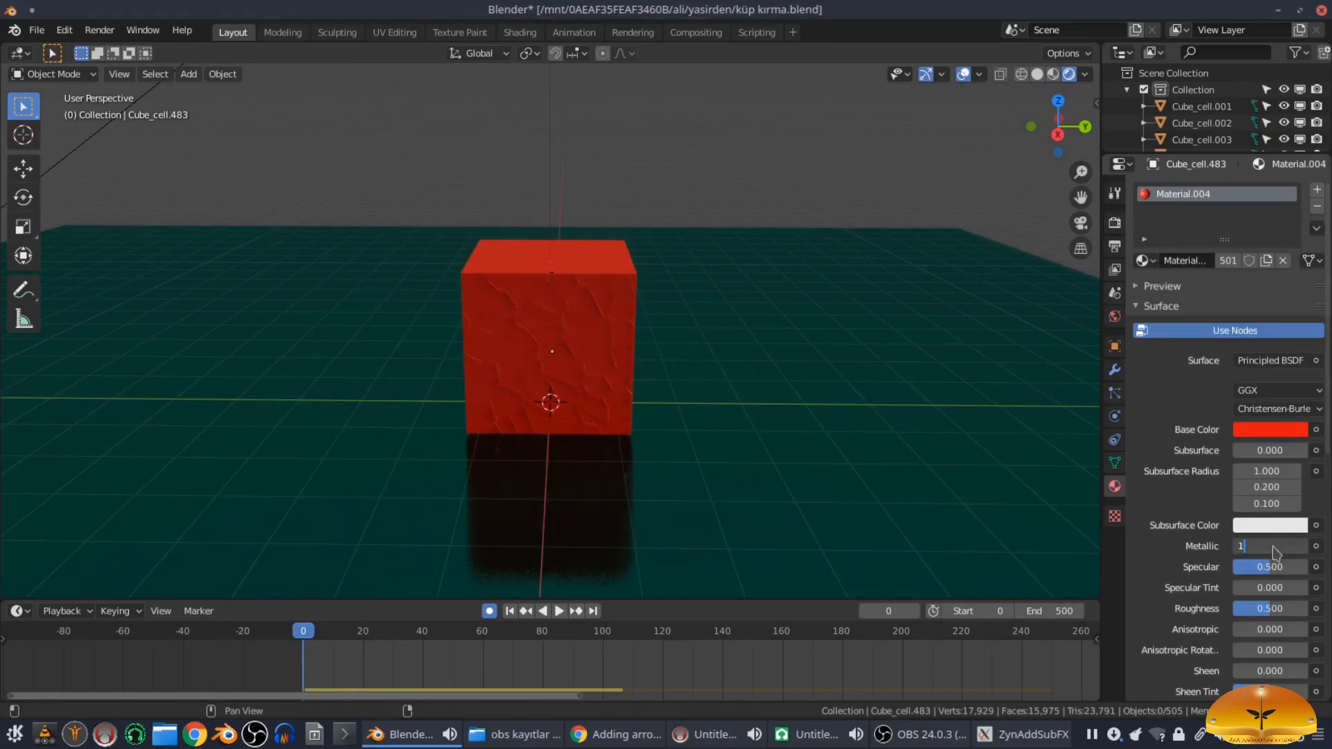
{"action": "key", "text": "Return"}
{"action": "left_click", "coordinate": [1276, 547]}
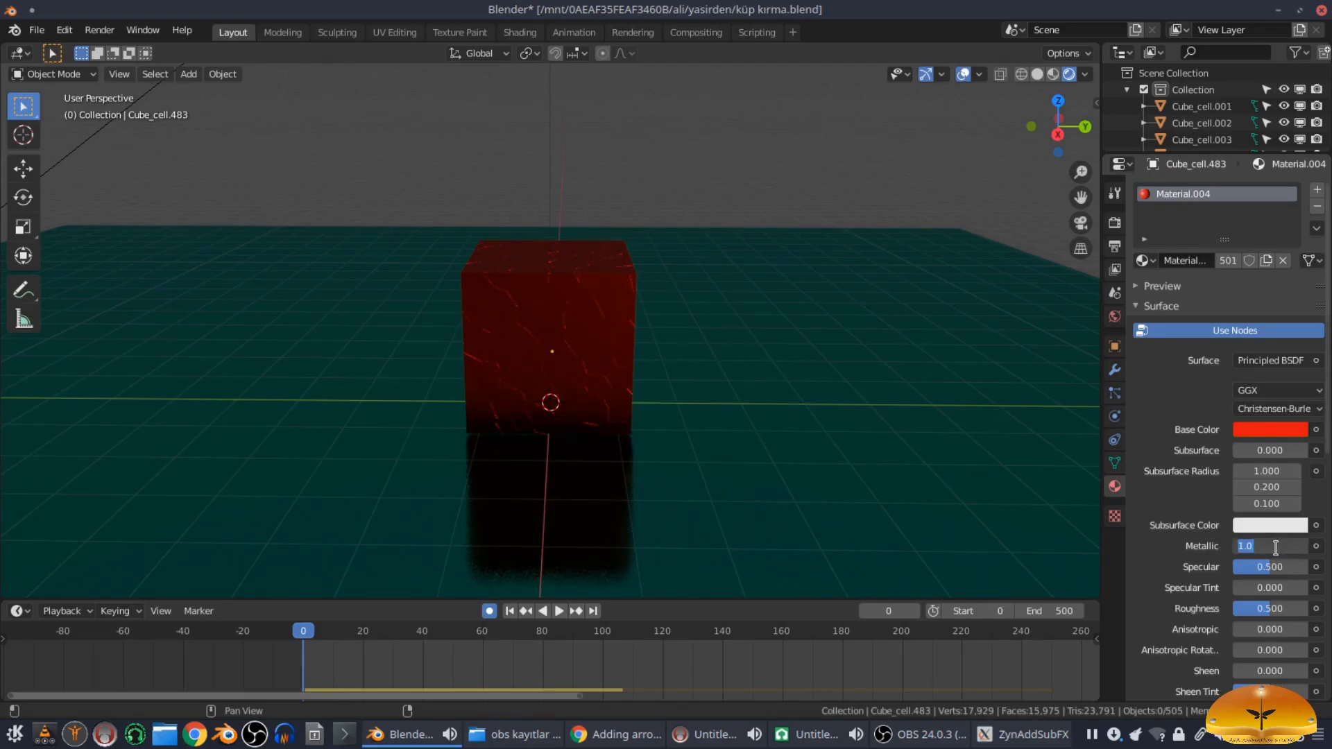
{"action": "key", "text": "Return"}
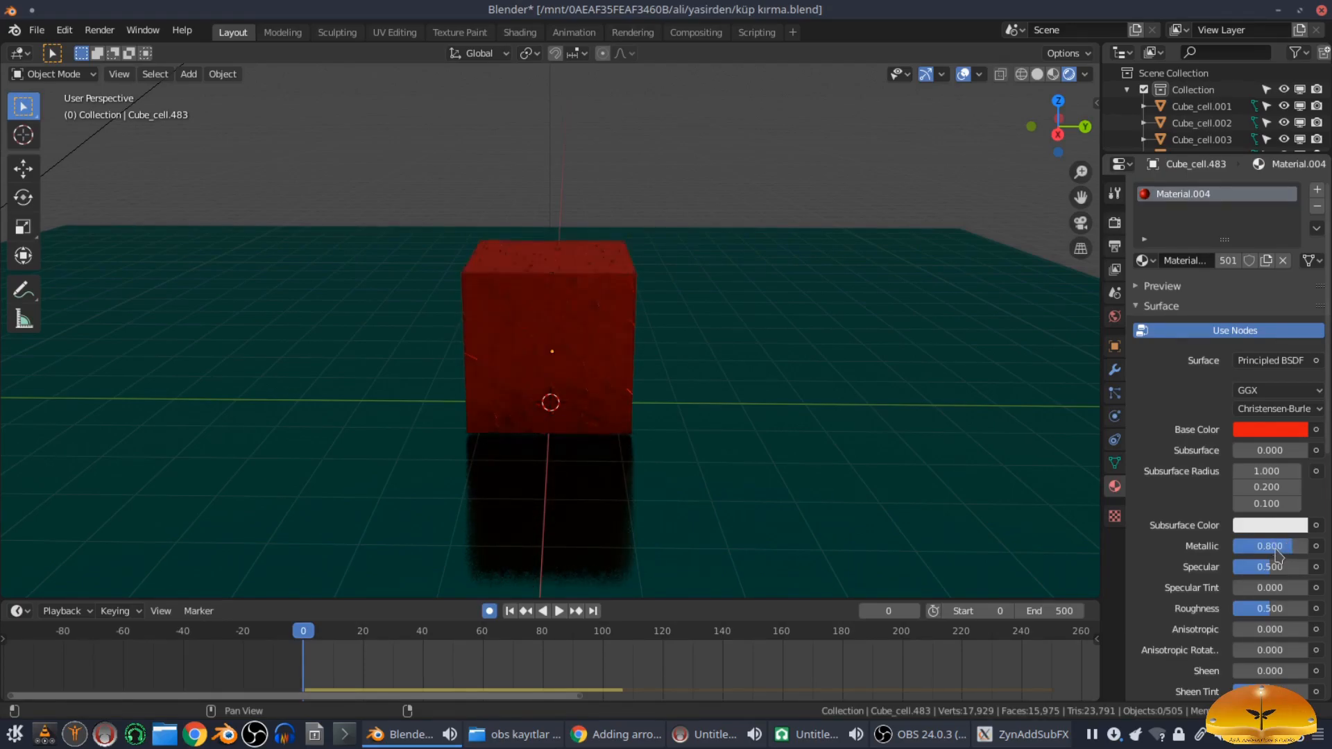
Step: Set the Specular and Roughness values of the red cube material to 0.2
{"action": "left_click", "coordinate": [1263, 567]}
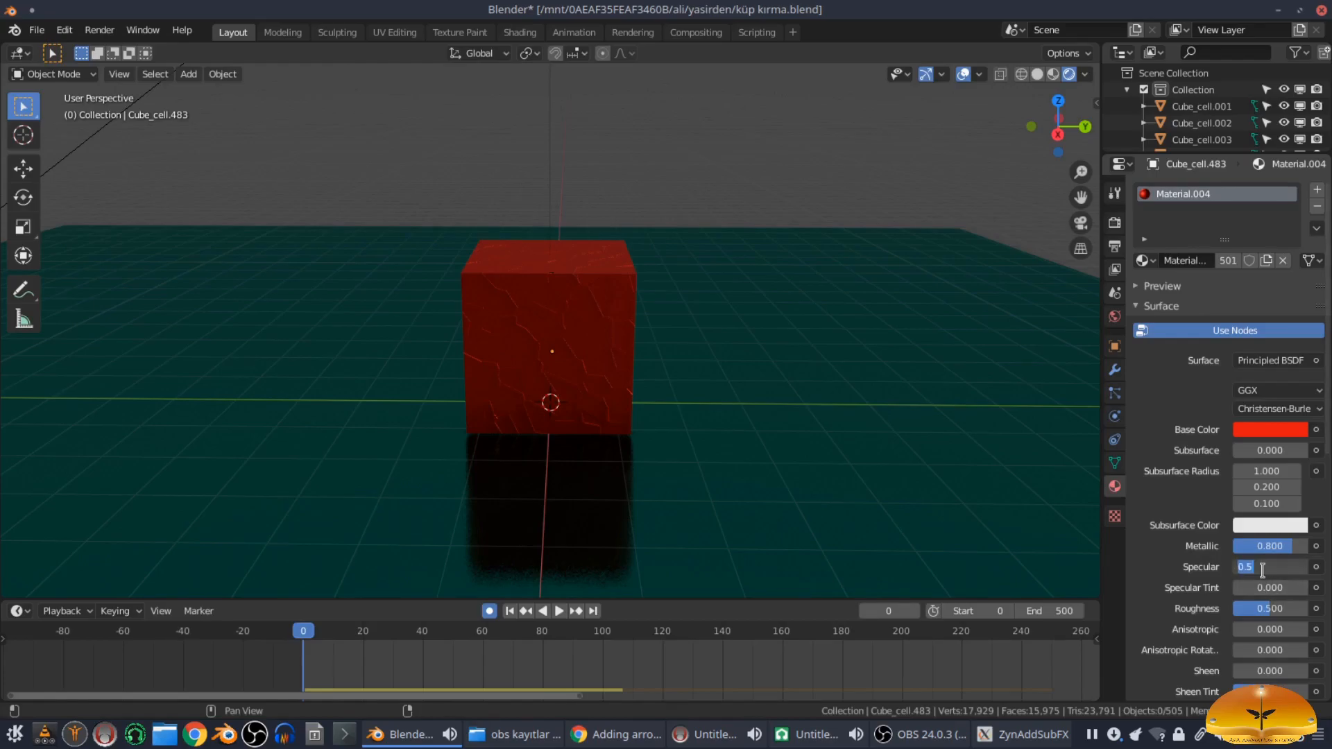
{"action": "key", "text": "Return"}
{"action": "left_click", "coordinate": [1277, 609]}
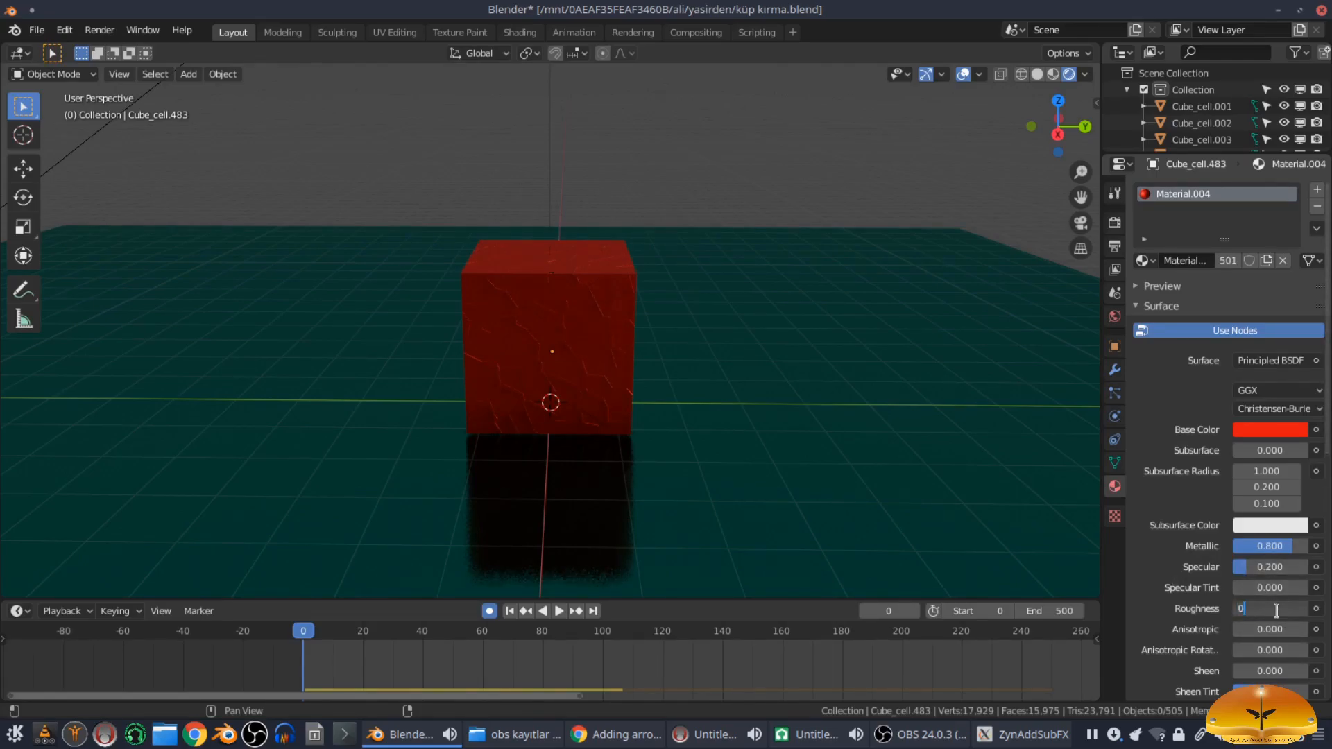
{"action": "key", "text": "Return"}
Step: Select the sun light, increase its strength to 5 and inspect the lit cube up close
{"action": "middle_click_drag", "start_coordinate": [714, 357], "coordinate": [580, 163]}
{"action": "left_click", "coordinate": [552, 166]}
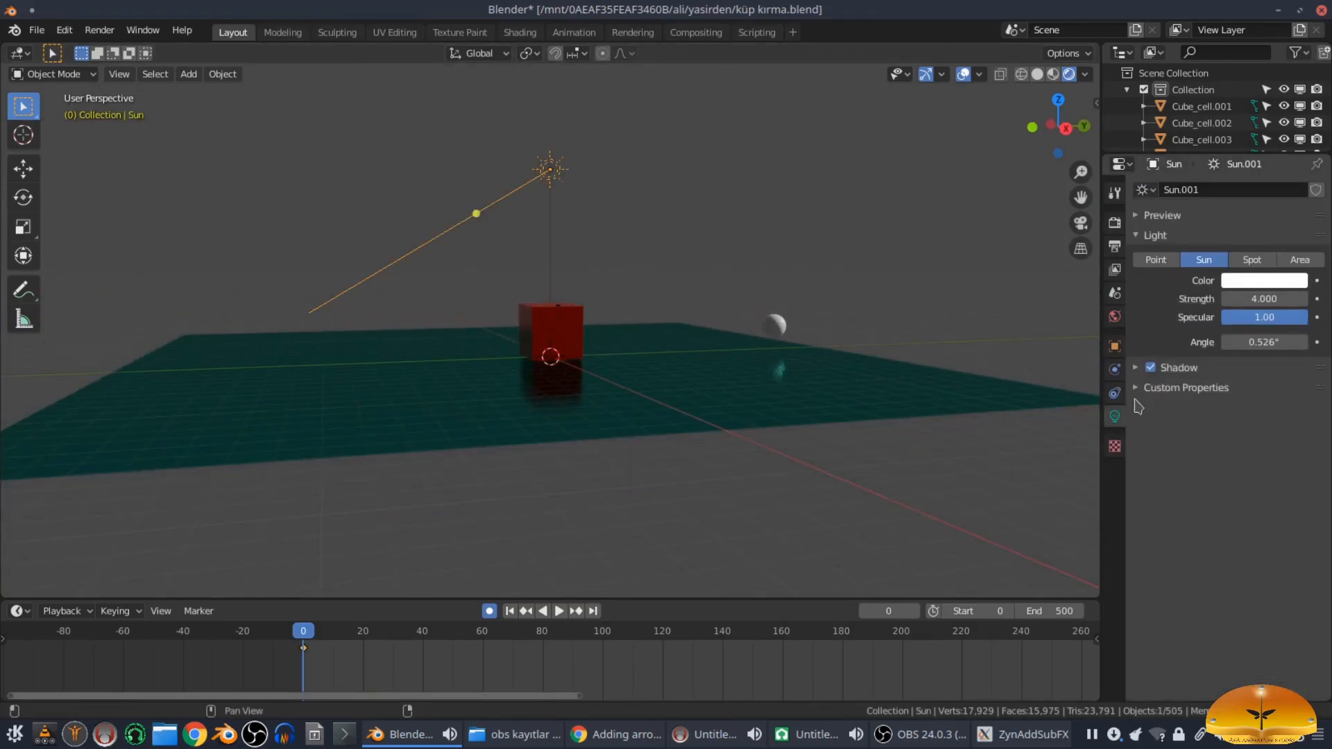
{"action": "left_click", "coordinate": [1254, 300]}
{"action": "key", "text": "Return"}
{"action": "scroll", "coordinate": [594, 368], "scroll_direction": "up", "scroll_amount": 6}
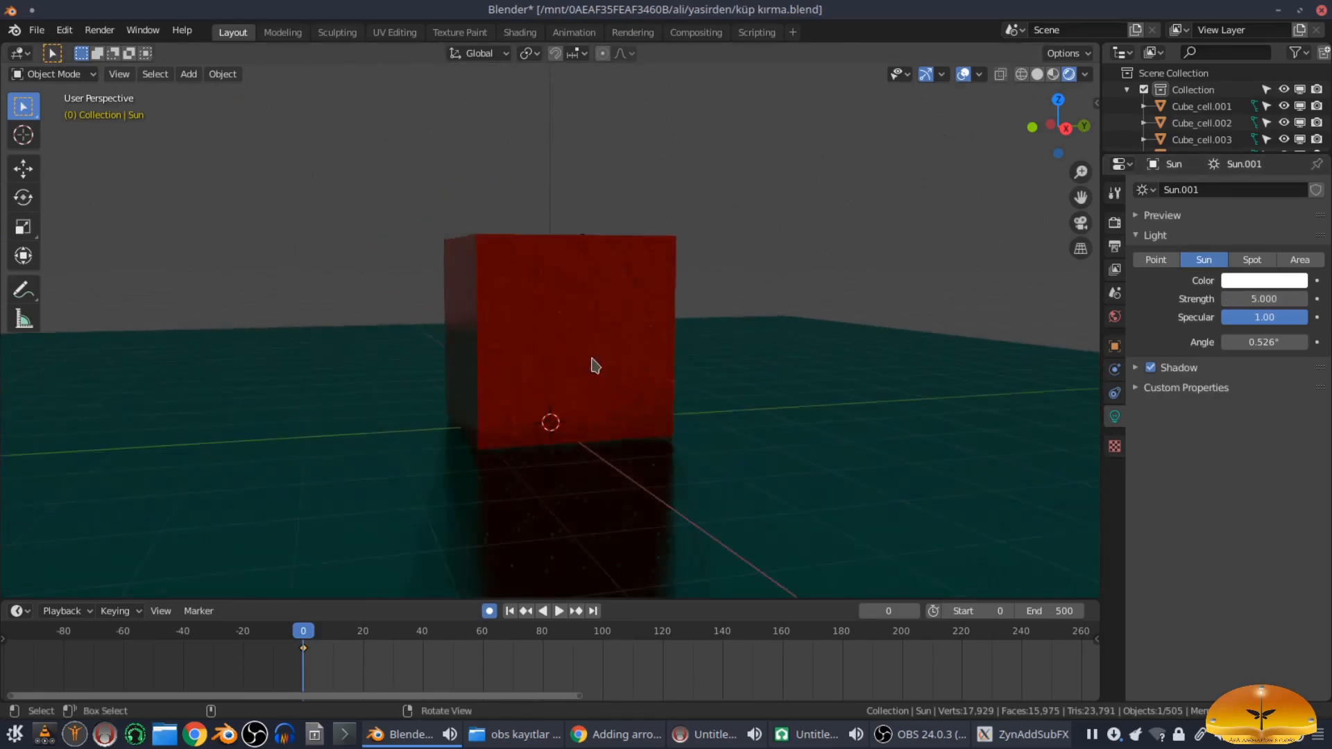
{"action": "scroll", "coordinate": [595, 367], "scroll_direction": "up", "scroll_amount": 2}
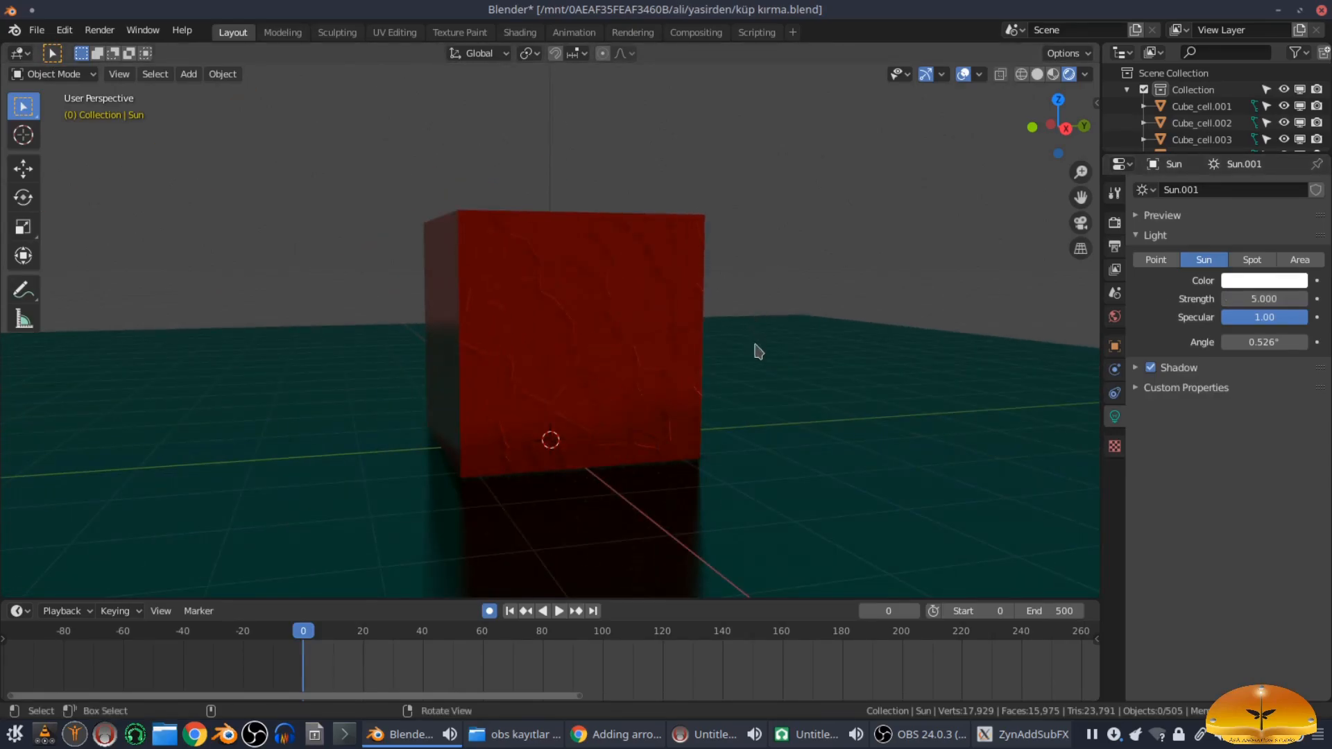
{"action": "scroll", "coordinate": [776, 375], "scroll_direction": "down", "scroll_amount": 3}
Step: Try a blue base color on the cube fragments' shared material and change it back to red
{"action": "left_click", "coordinate": [627, 379]}
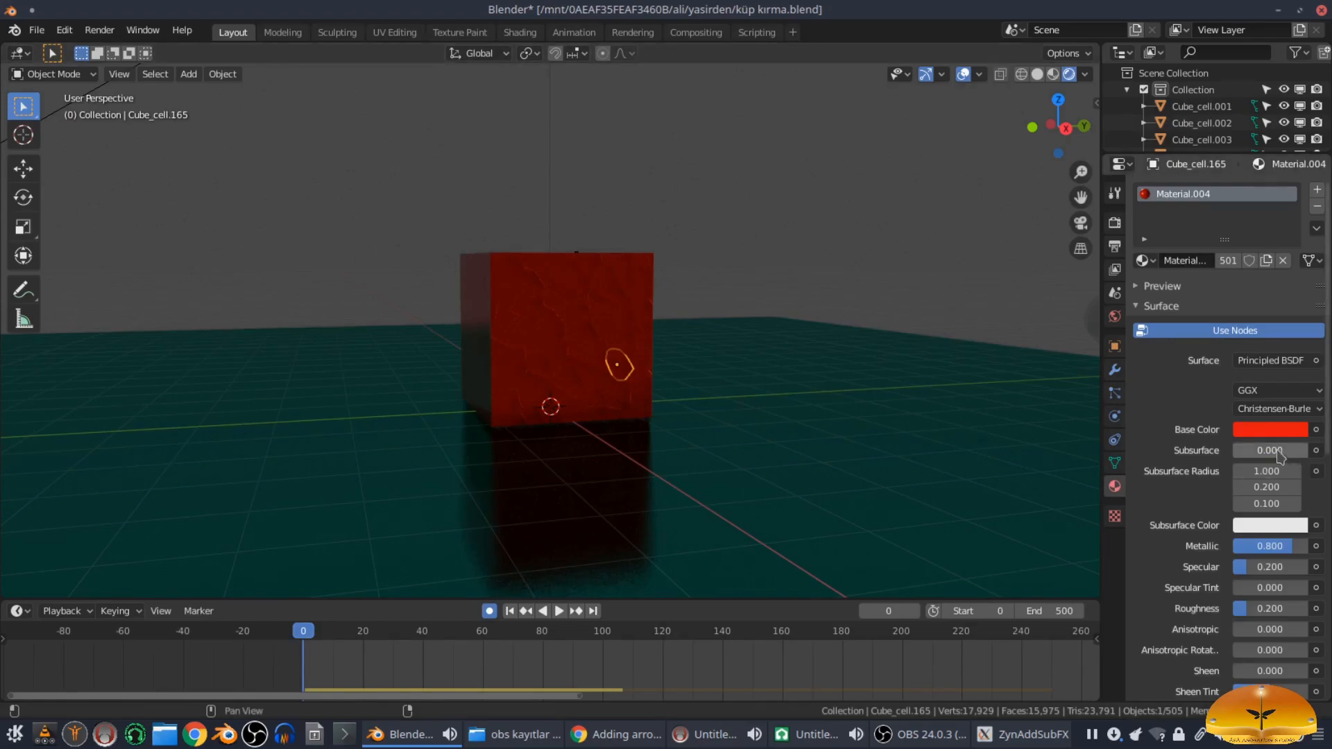
{"action": "left_click", "coordinate": [1254, 431]}
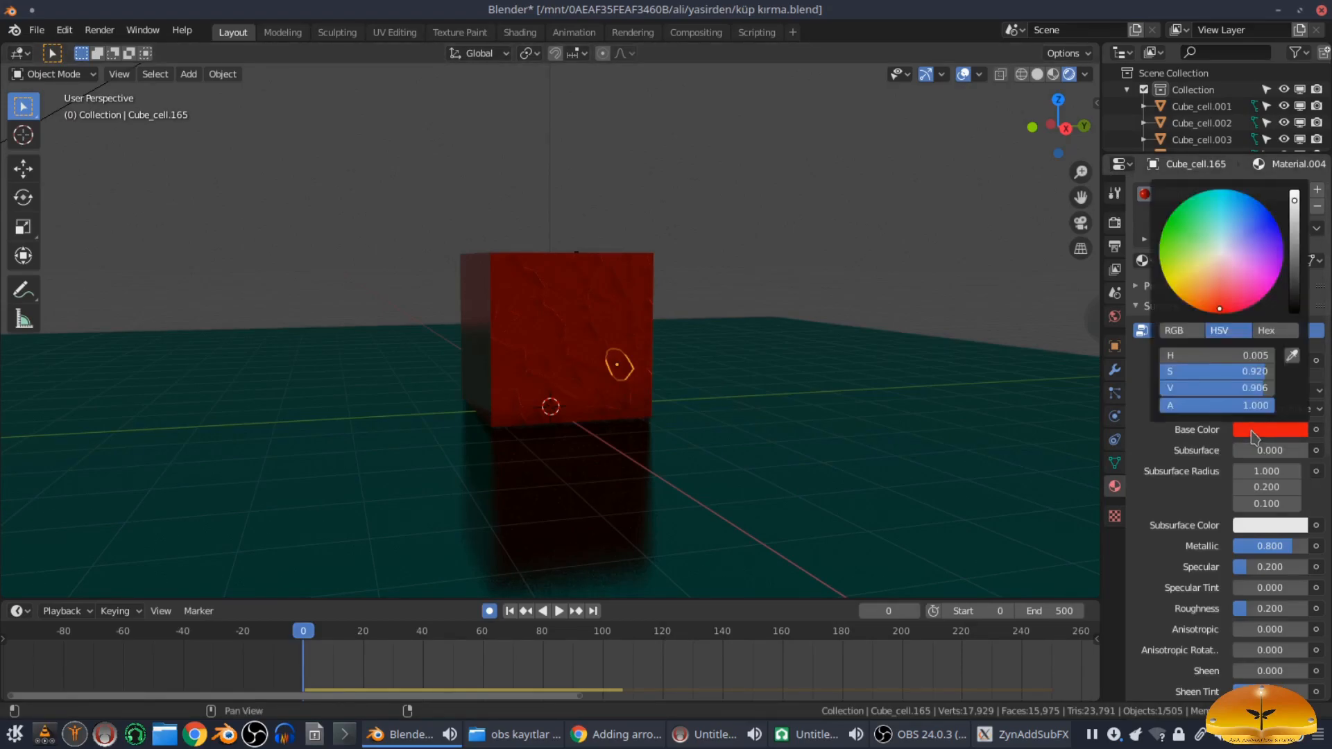
{"action": "left_click", "coordinate": [1250, 228]}
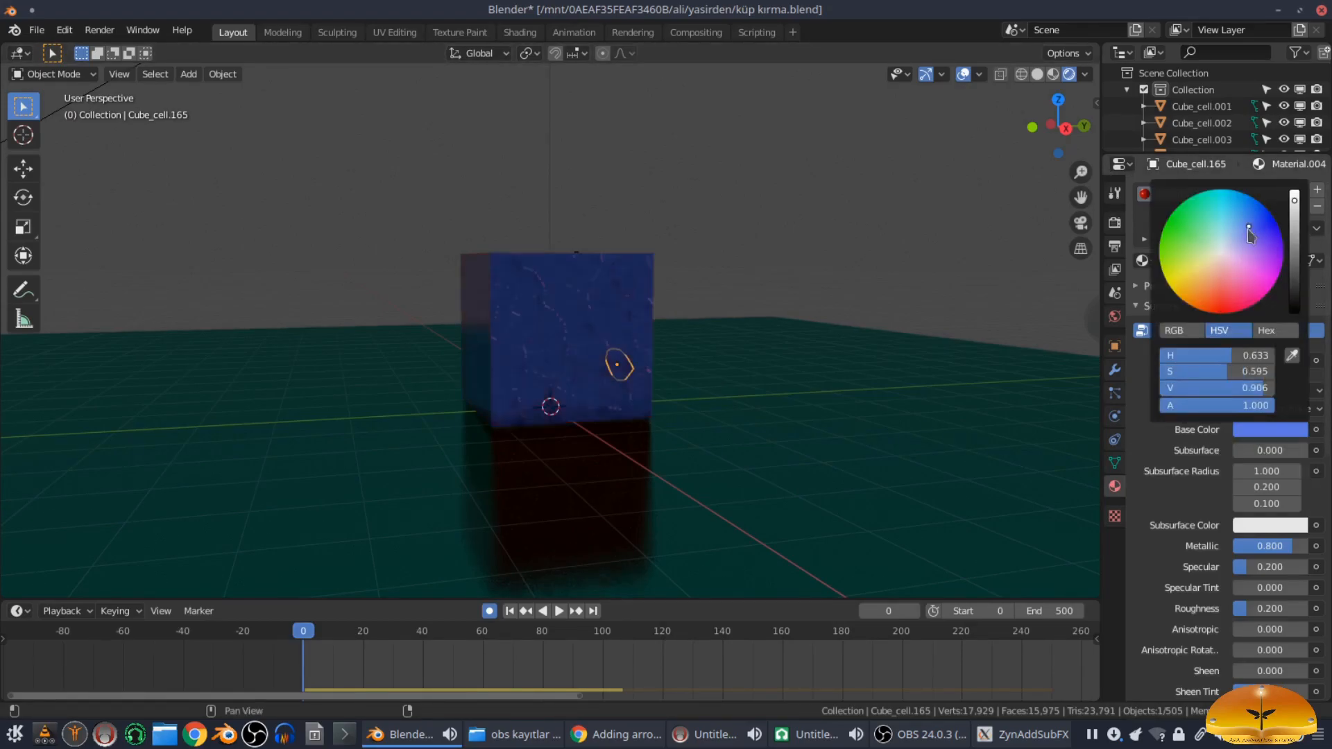
{"action": "left_click", "coordinate": [1224, 313]}
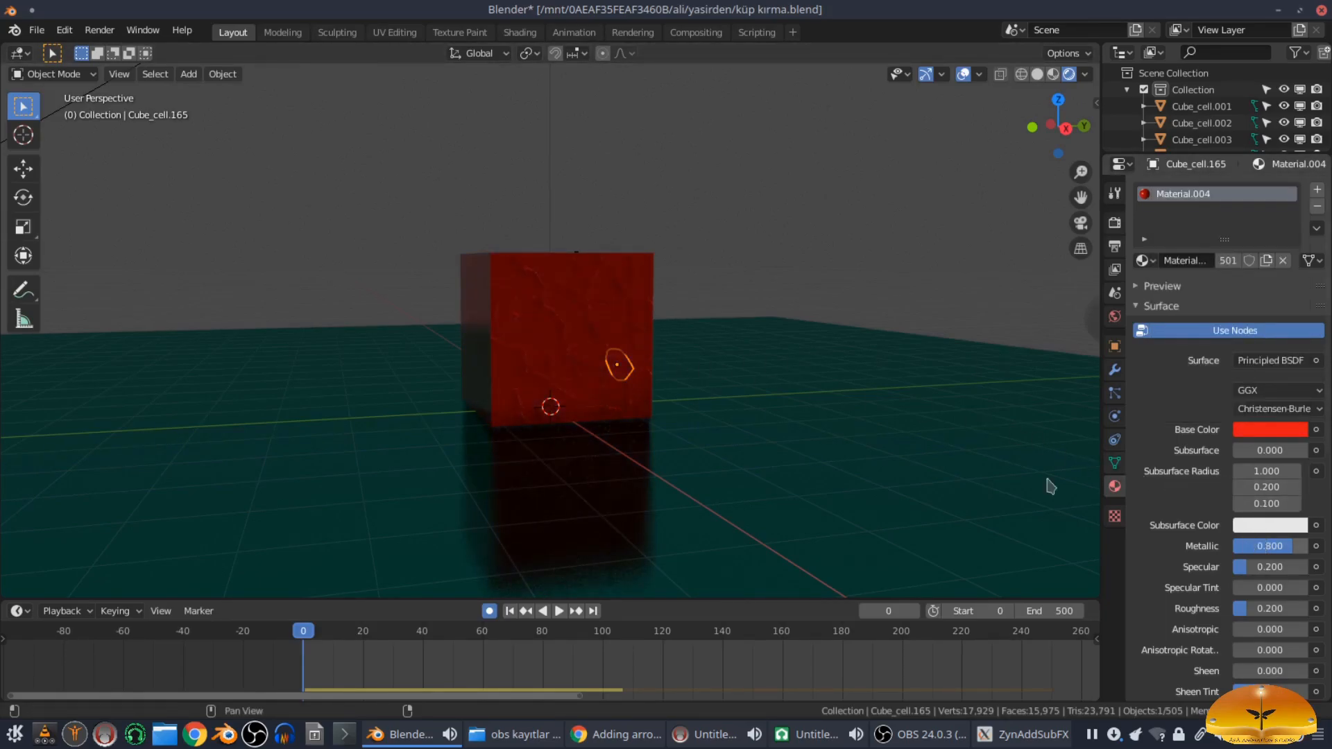
Step: Set the floor plane material's Metallic to 0 and darken its base color to a Value of about 0.45
{"action": "left_click", "coordinate": [969, 461]}
{"action": "left_click", "coordinate": [1265, 546]}
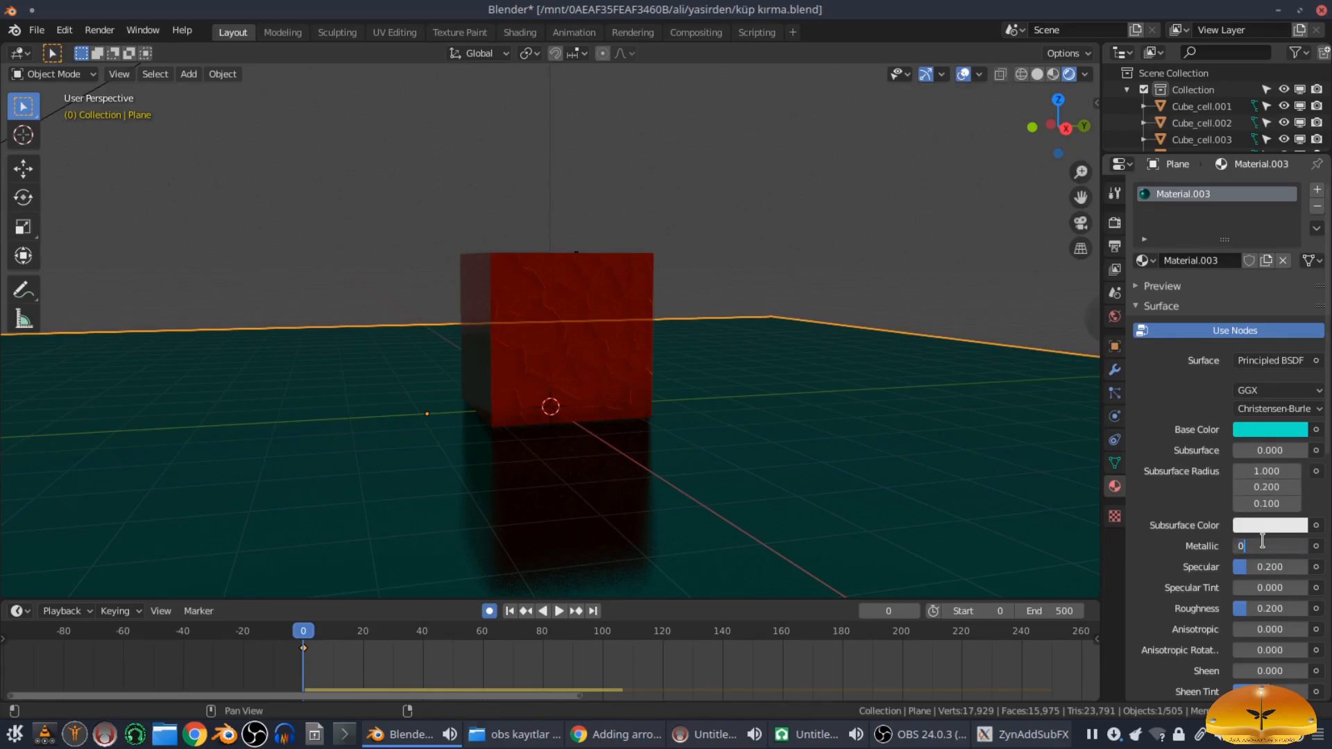
{"action": "type", "text": "0"}
{"action": "key", "text": "Return"}
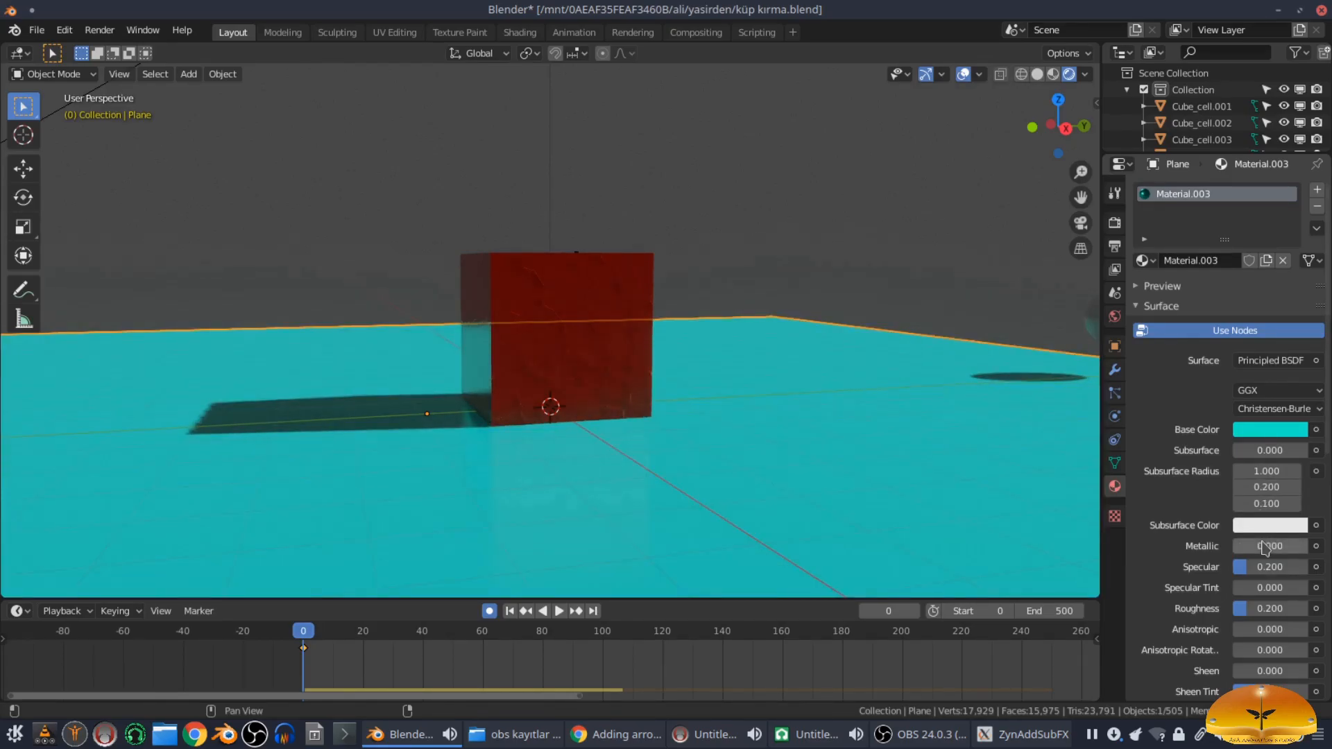
{"action": "left_click", "coordinate": [1277, 430]}
{"action": "left_click_drag", "start_coordinate": [1294, 200], "coordinate": [1295, 268]}
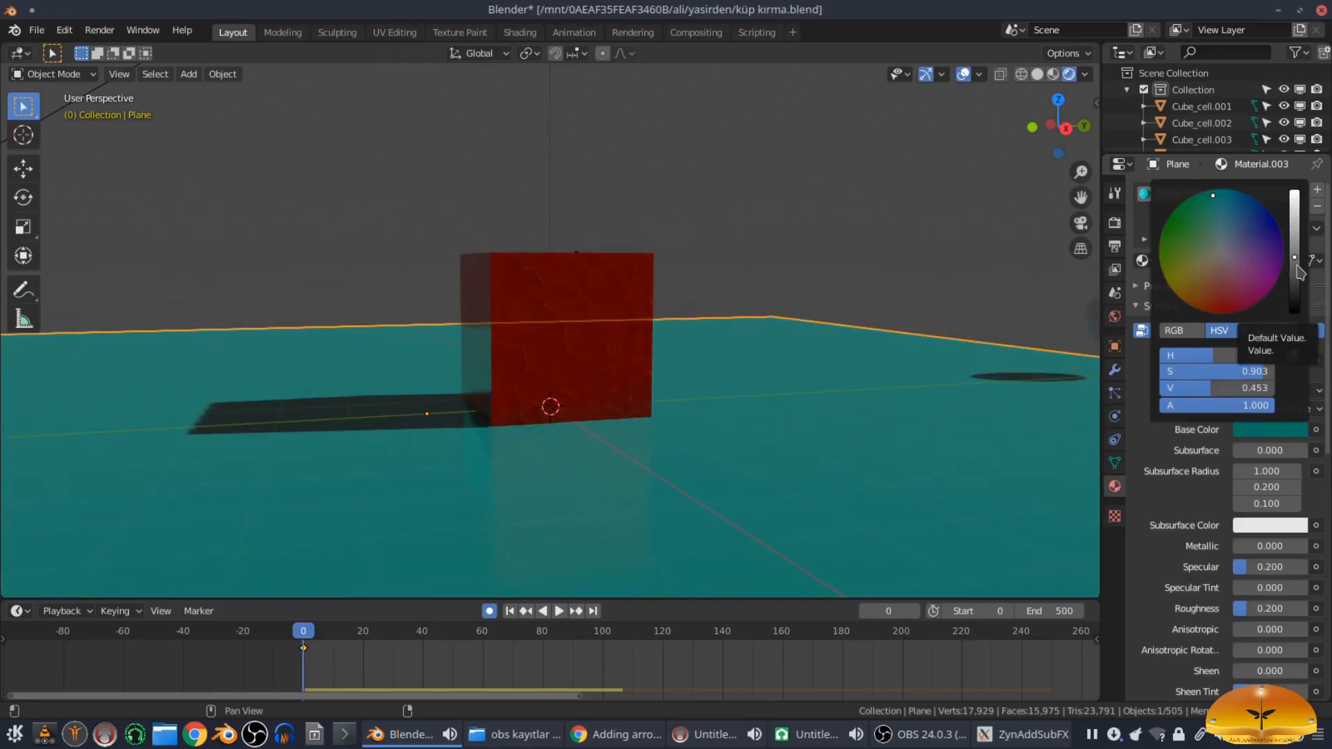
{"action": "left_click", "coordinate": [650, 249]}
{"action": "left_click", "coordinate": [694, 244]}
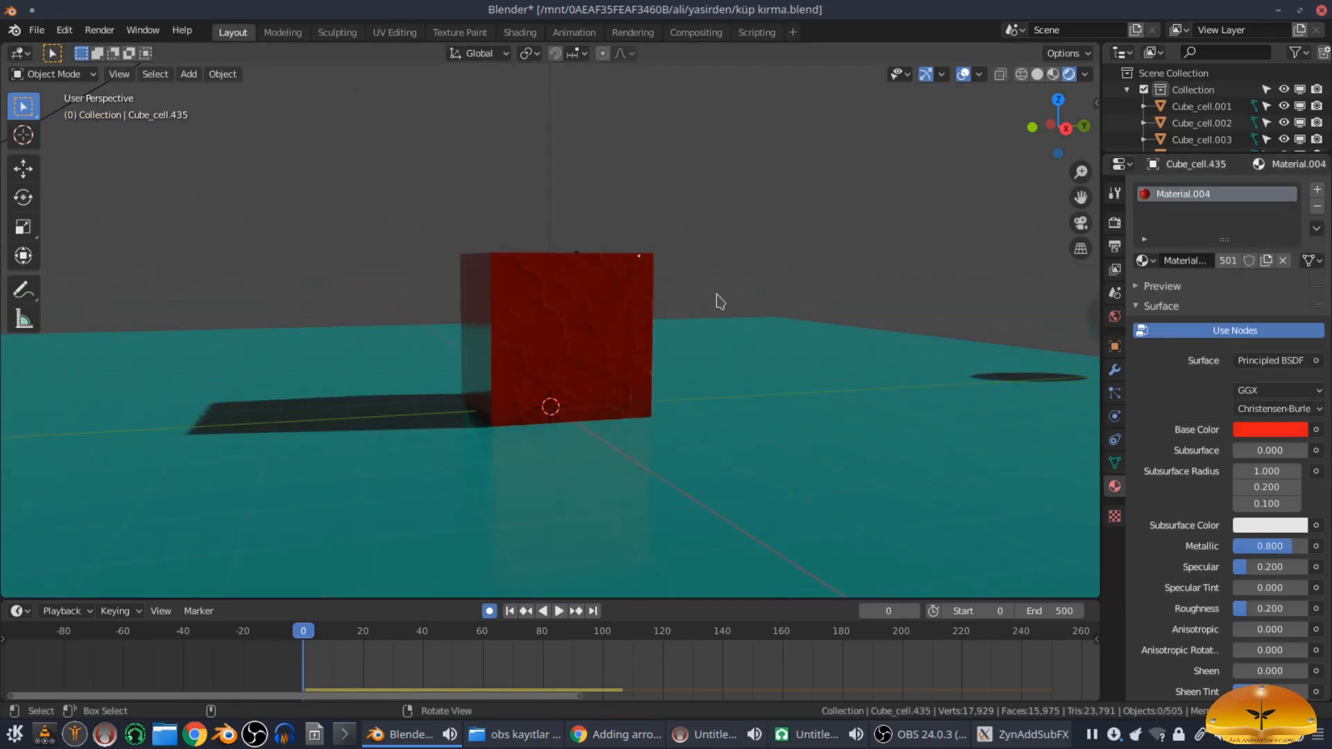
Step: Play the simulation to check the red fragments scattering on the darker floor, and return to the first frame
{"action": "middle_click_drag", "start_coordinate": [716, 298], "coordinate": [581, 585]}
{"action": "left_click", "coordinate": [559, 610]}
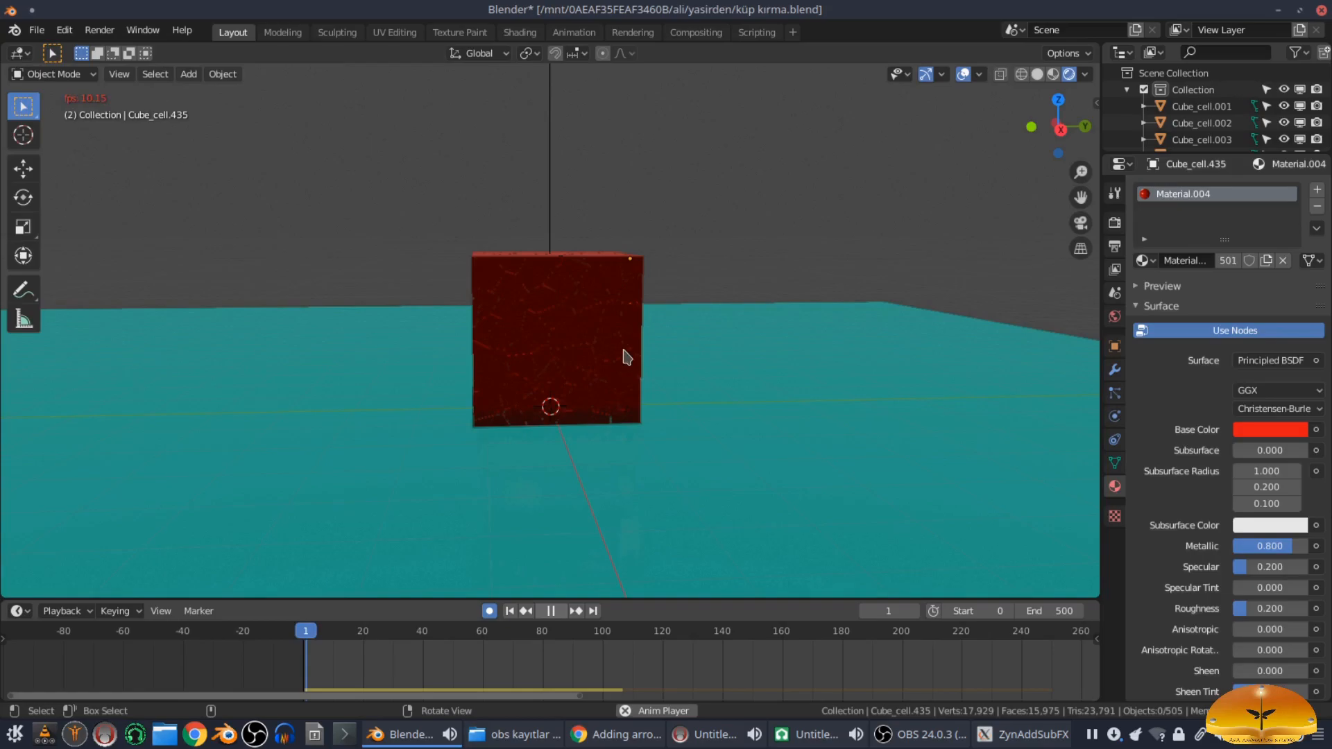
{"action": "scroll", "coordinate": [624, 357], "scroll_direction": "down", "scroll_amount": 4}
{"action": "middle_click_drag", "start_coordinate": [625, 357], "coordinate": [680, 424]}
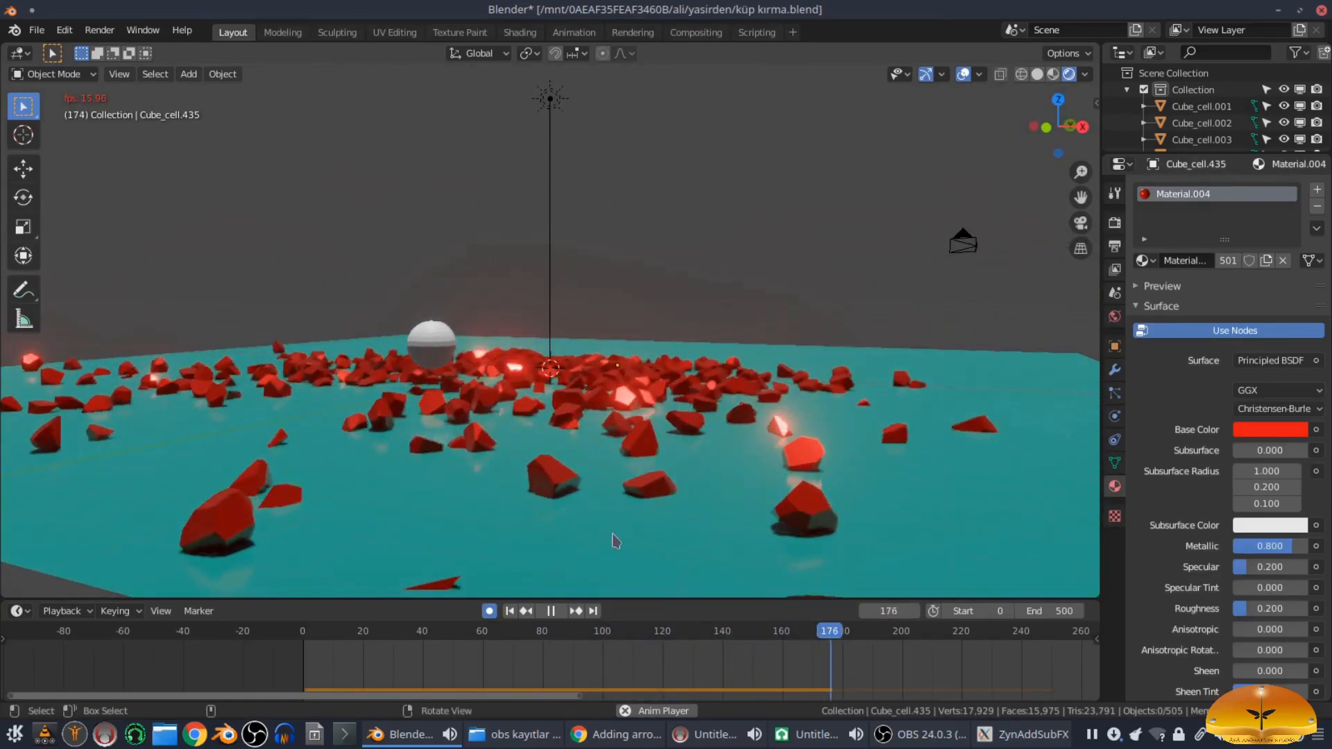
{"action": "left_click", "coordinate": [552, 610]}
{"action": "left_click", "coordinate": [509, 610]}
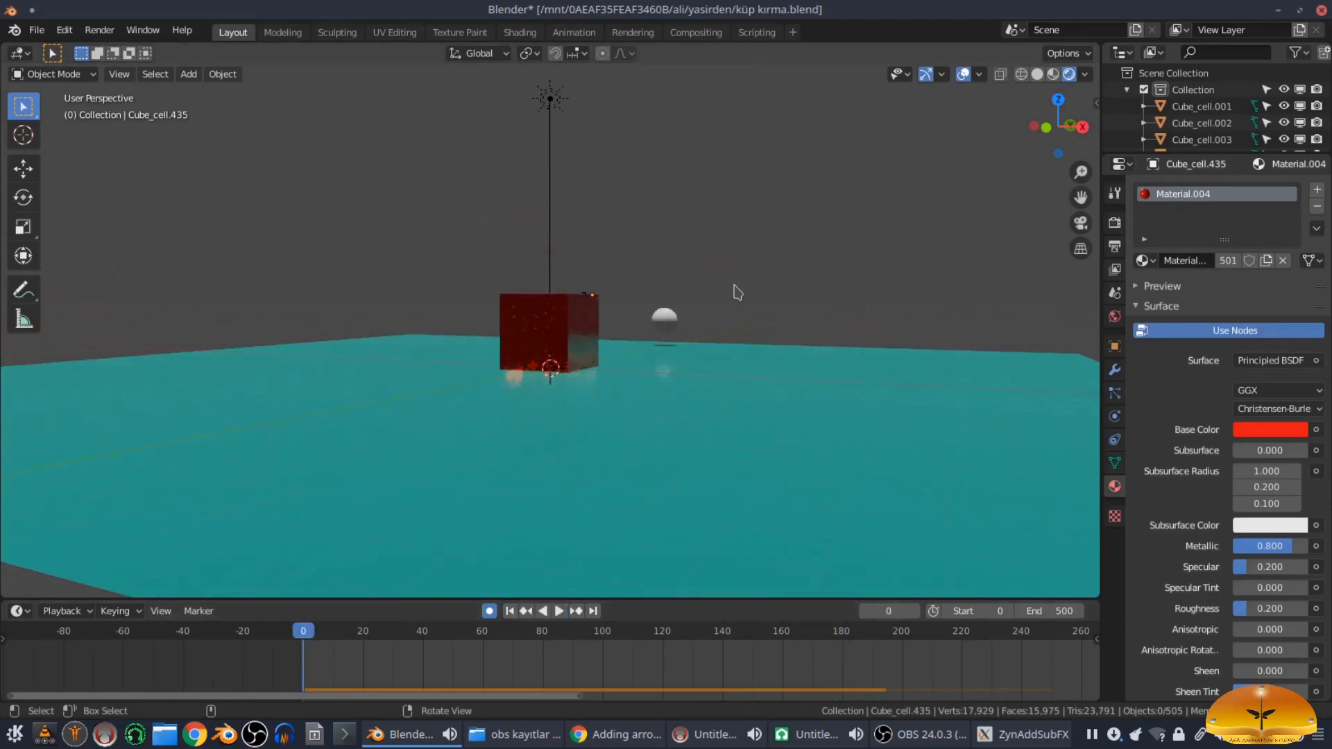
Step: Darken the sphere material's base color to a Value of about 0.27 and set its Metallic to 1
{"action": "left_click", "coordinate": [678, 324]}
{"action": "left_click", "coordinate": [1249, 264]}
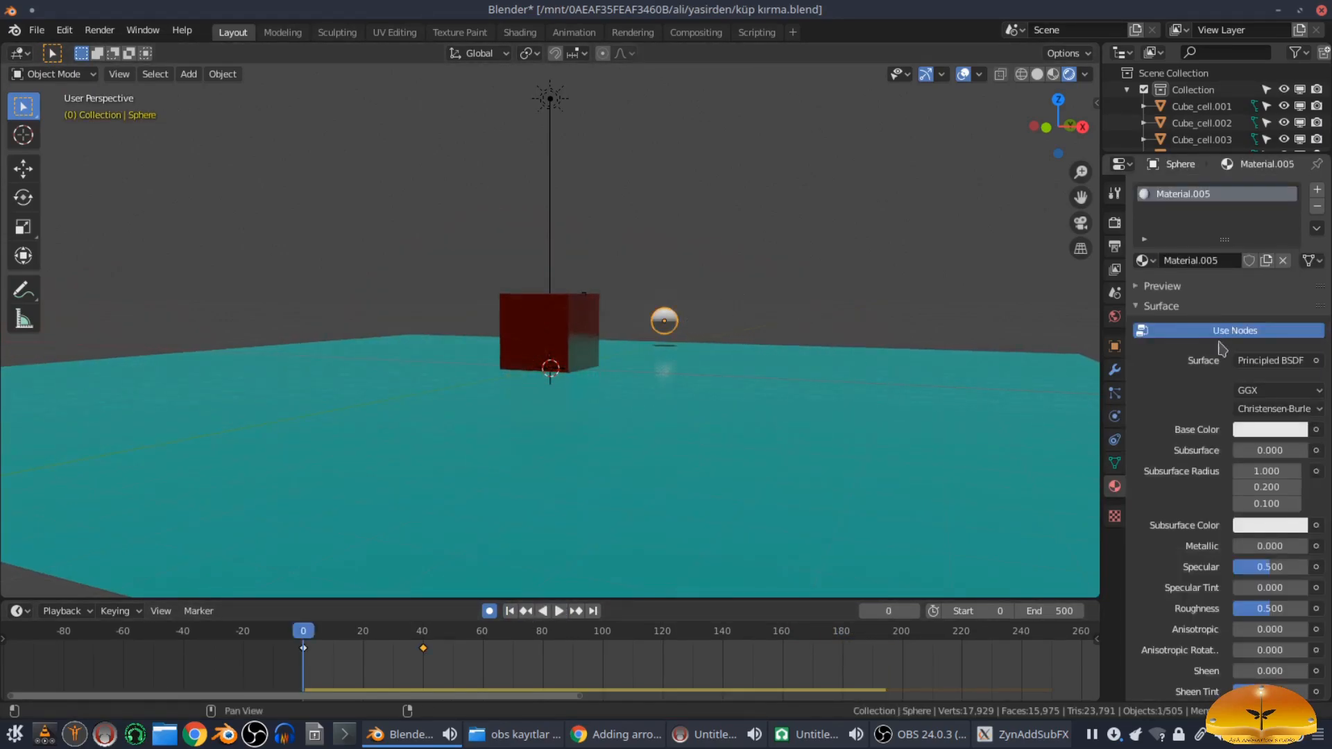
{"action": "left_click", "coordinate": [1270, 429]}
{"action": "left_click", "coordinate": [1296, 285]}
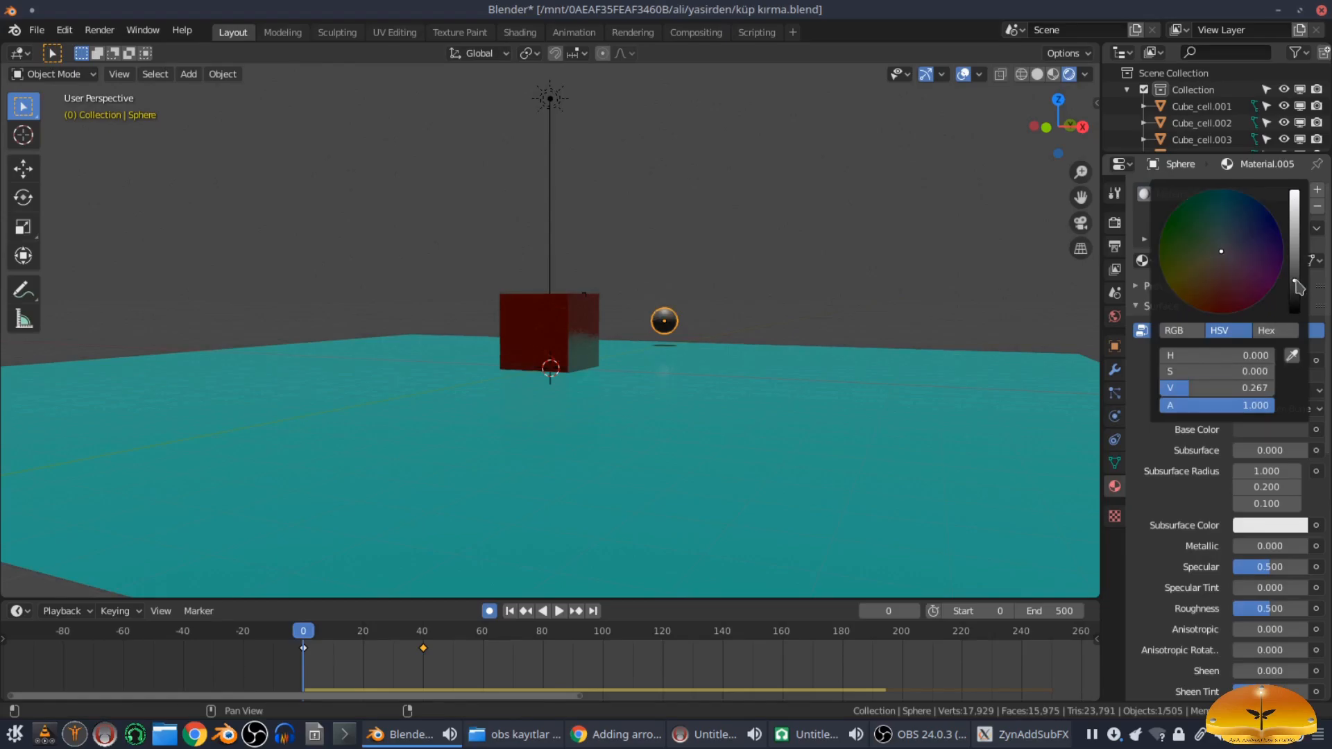
{"action": "left_click", "coordinate": [1243, 547]}
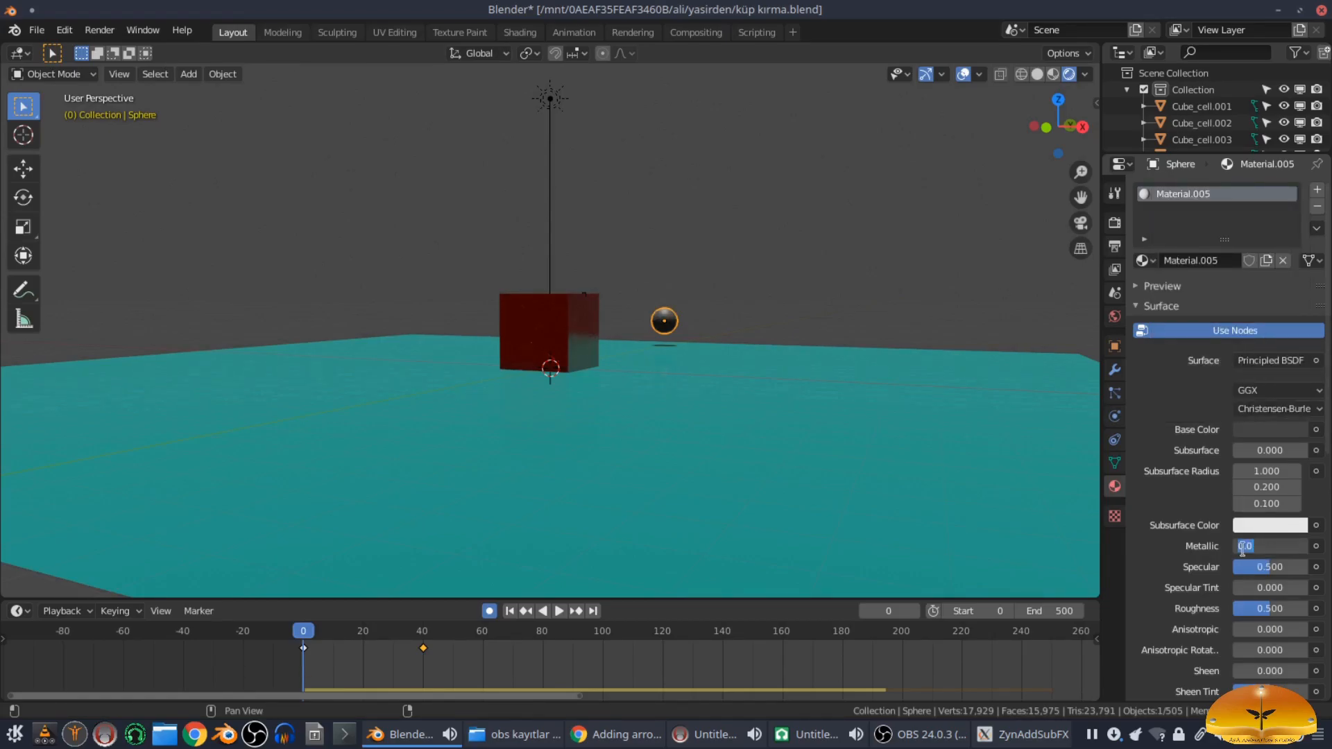
{"action": "type", "text": "1"}
{"action": "key", "text": "Return"}
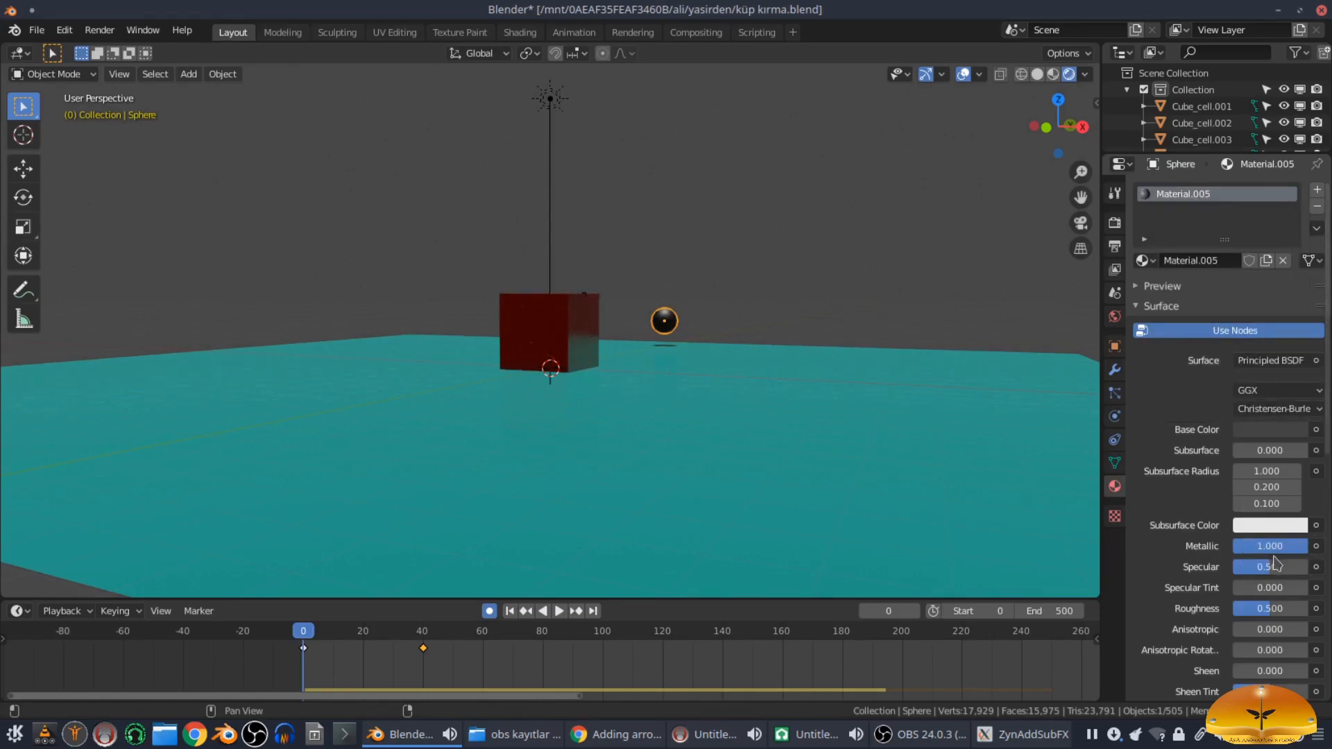
Step: Set the sphere material's Specular and Roughness to 0.2
{"action": "left_click", "coordinate": [1268, 567]}
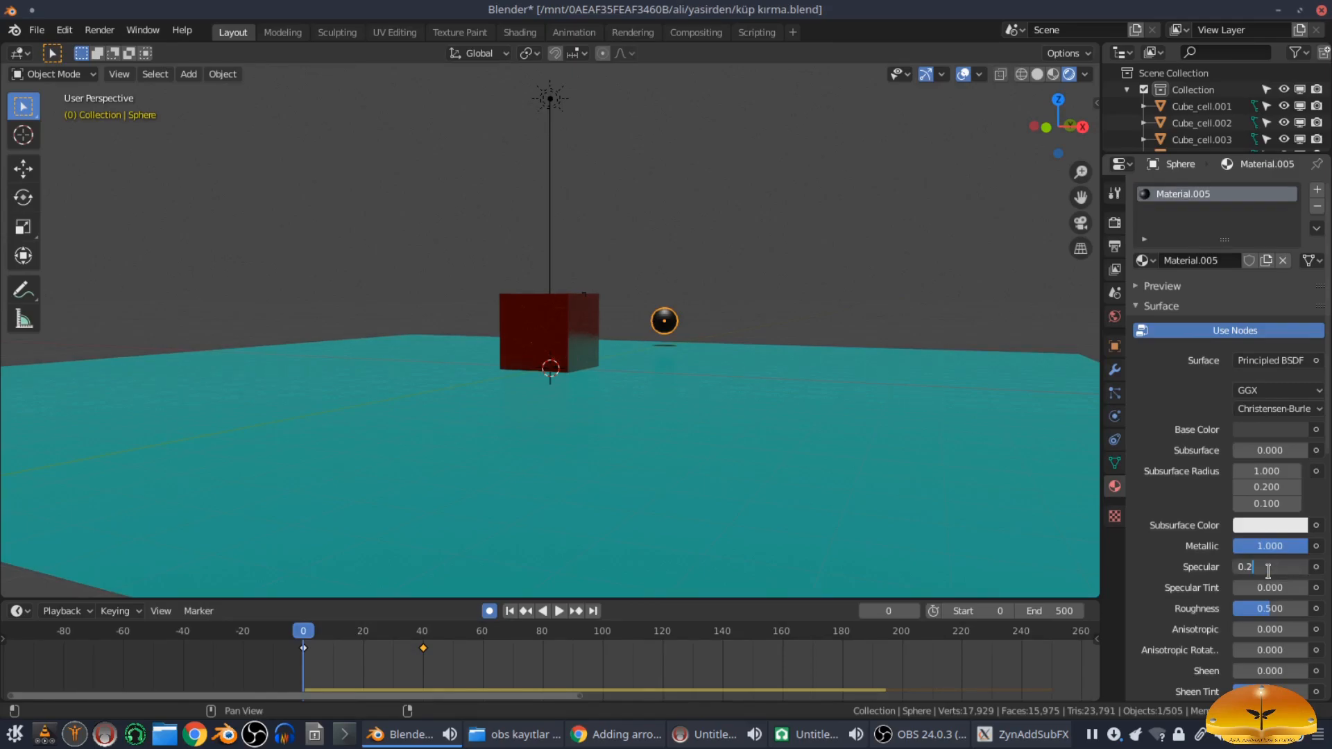
{"action": "key", "text": "Return"}
{"action": "left_click", "coordinate": [1275, 608]}
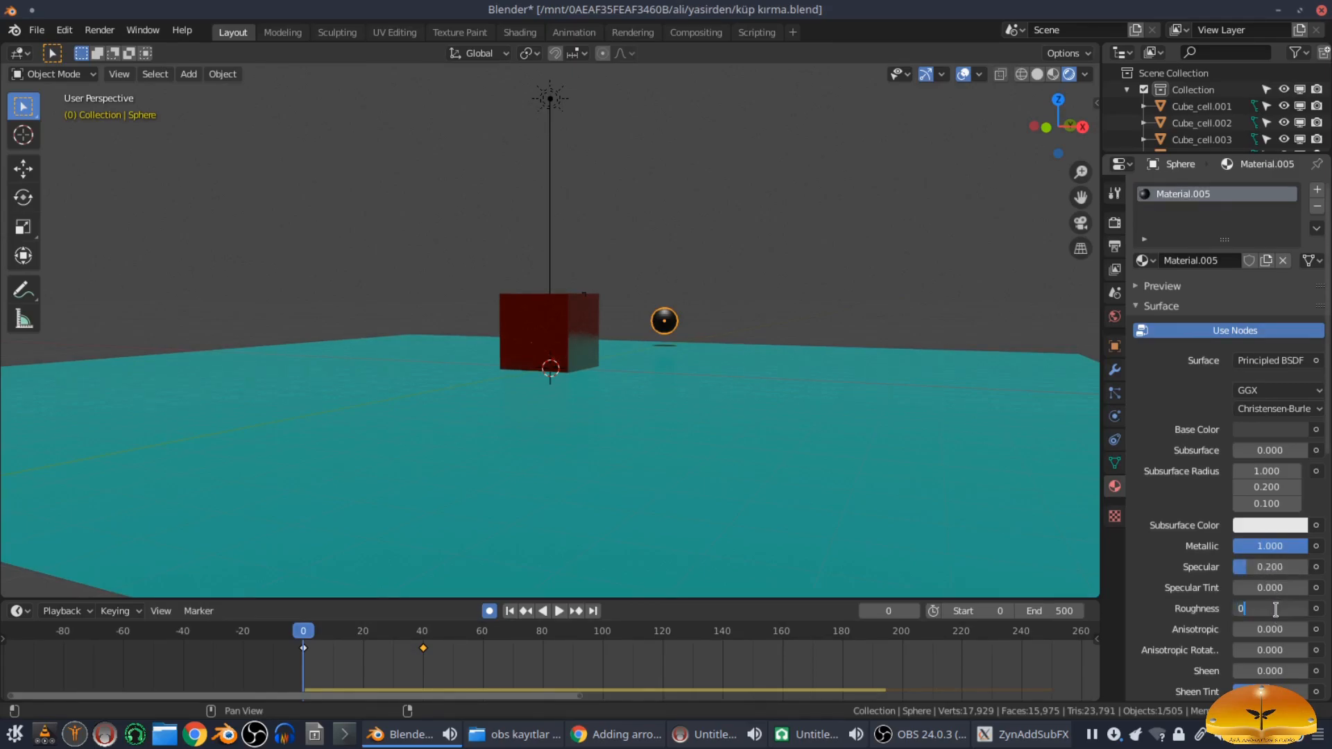
{"action": "type", "text": "0.2"}
{"action": "key", "text": "Return"}
{"action": "left_click", "coordinate": [830, 289]}
Step: Replay the simulation from another angle to check the dark metallic sphere hitting the cube, and rewind to frame 0
{"action": "middle_click_drag", "start_coordinate": [830, 288], "coordinate": [605, 309]}
{"action": "left_click", "coordinate": [560, 611]}
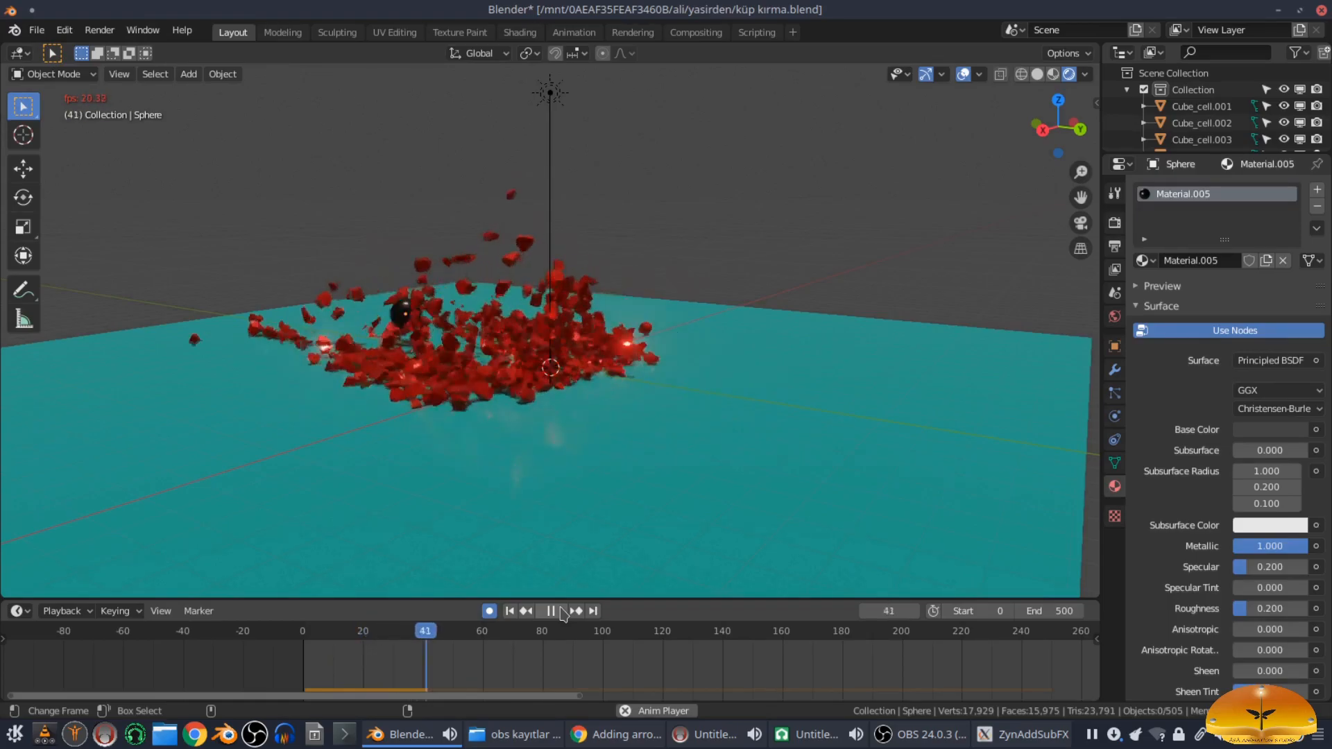
{"action": "left_click", "coordinate": [551, 612]}
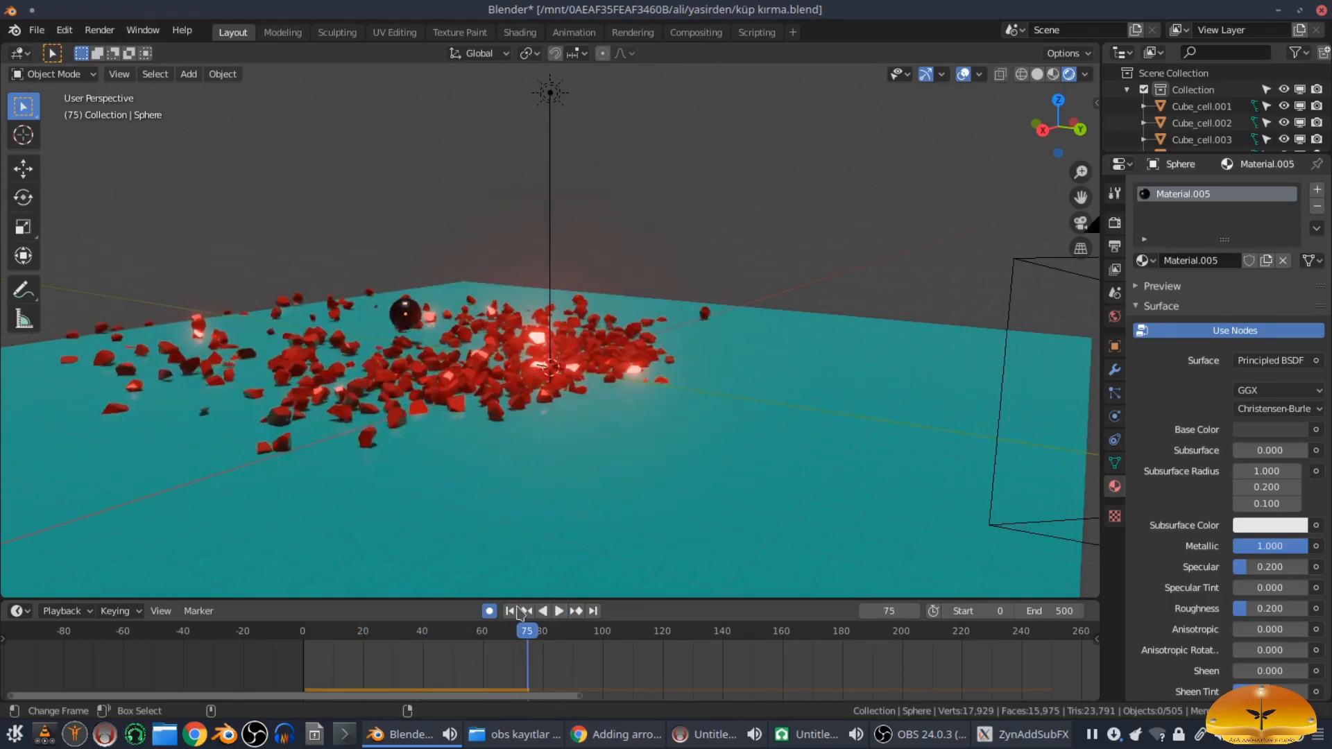
{"action": "left_click", "coordinate": [509, 611]}
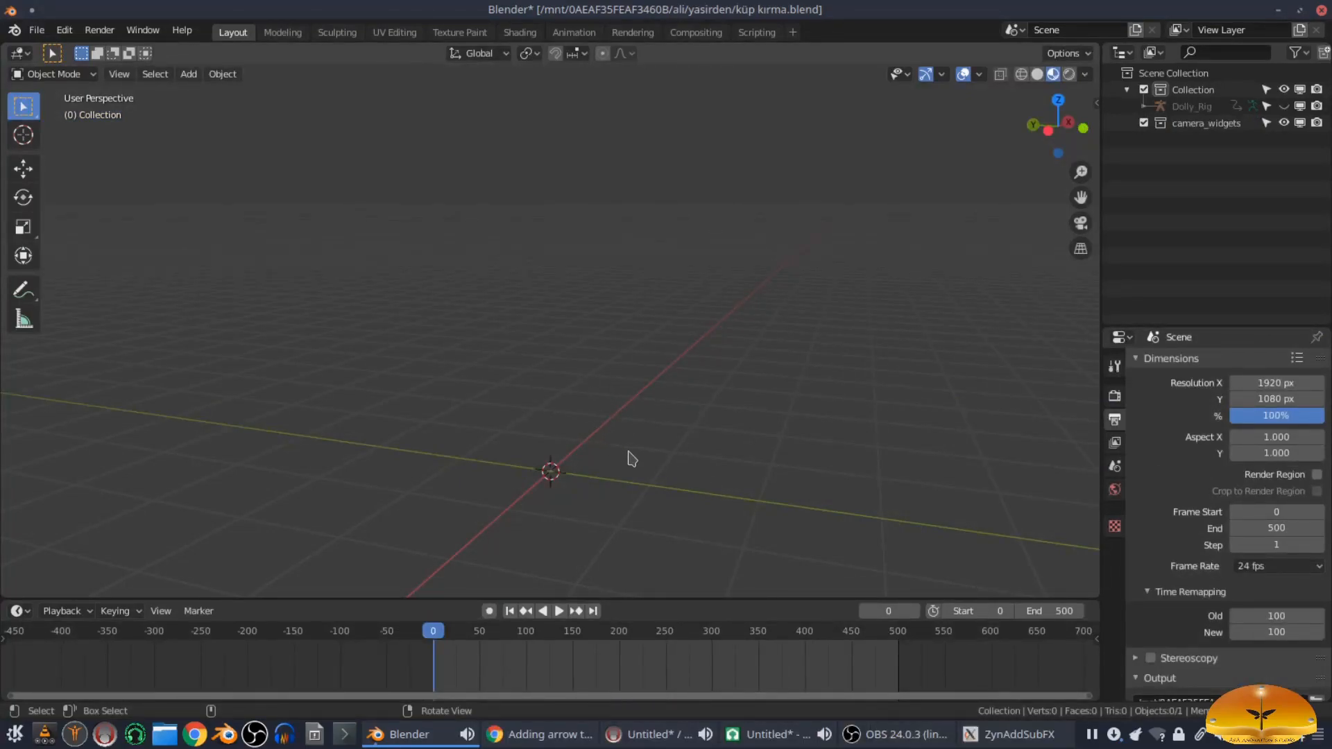
Step: Add a cube in the empty scene, raised along the Z axis above the origin and scaled up by about 1.18
{"action": "key", "text": "shift+a"}
{"action": "mouse_move", "coordinate": [642, 396]}
{"action": "left_click", "coordinate": [698, 418]}
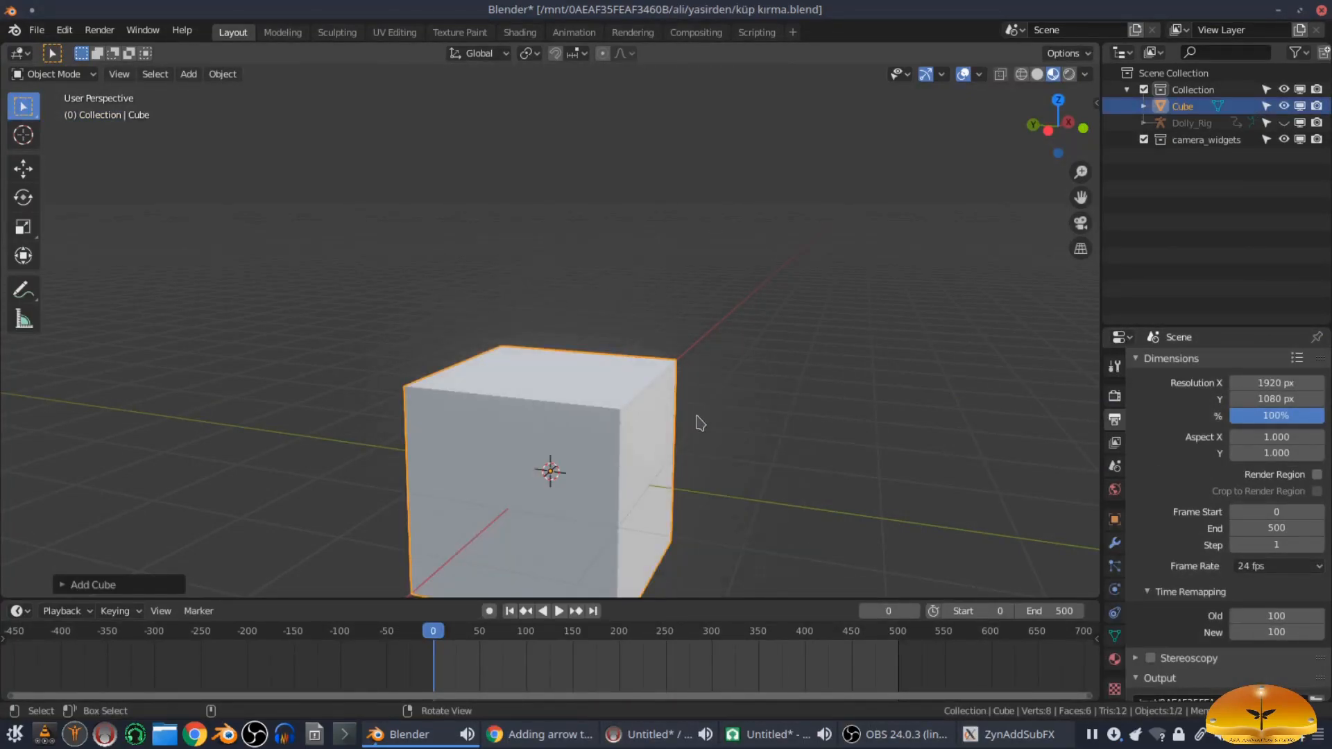
{"action": "scroll", "coordinate": [677, 442], "scroll_direction": "down", "scroll_amount": 1}
{"action": "key", "text": "g"}
{"action": "key", "text": "z"}
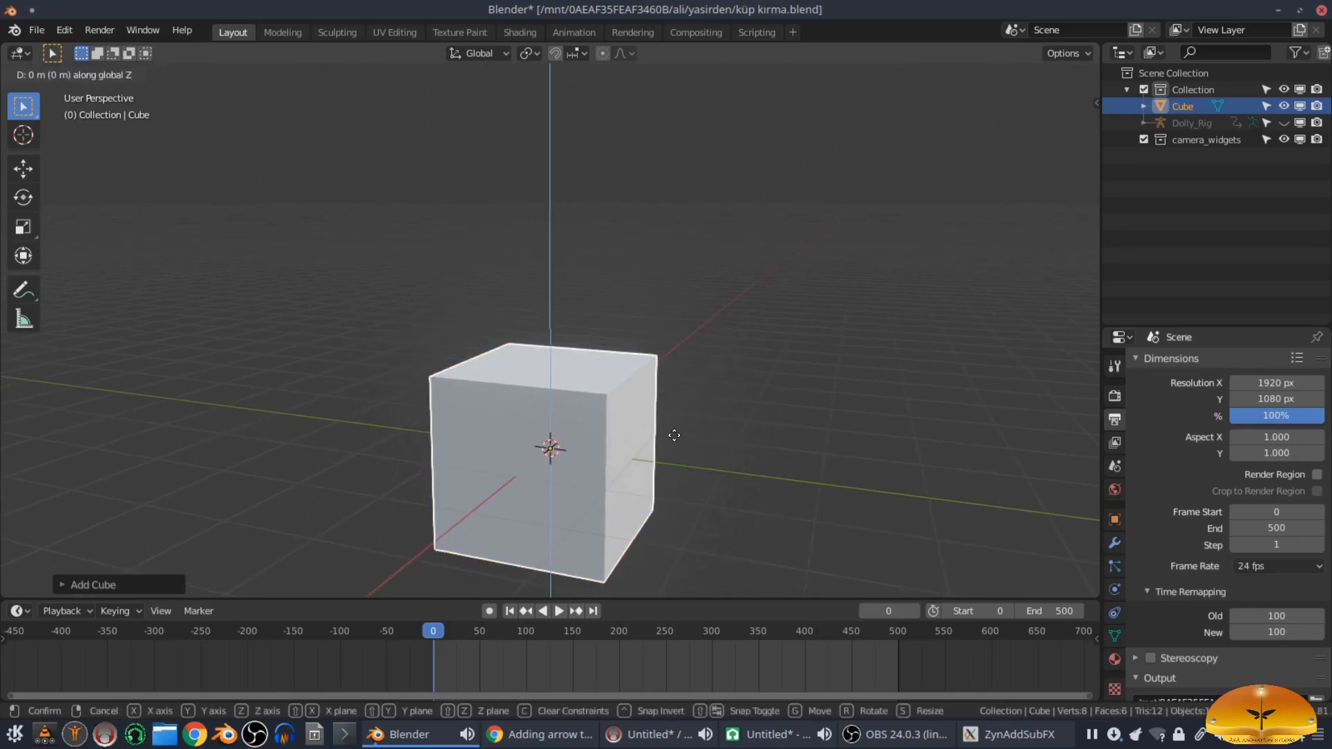
{"action": "left_click", "coordinate": [698, 342]}
{"action": "key", "text": "s"}
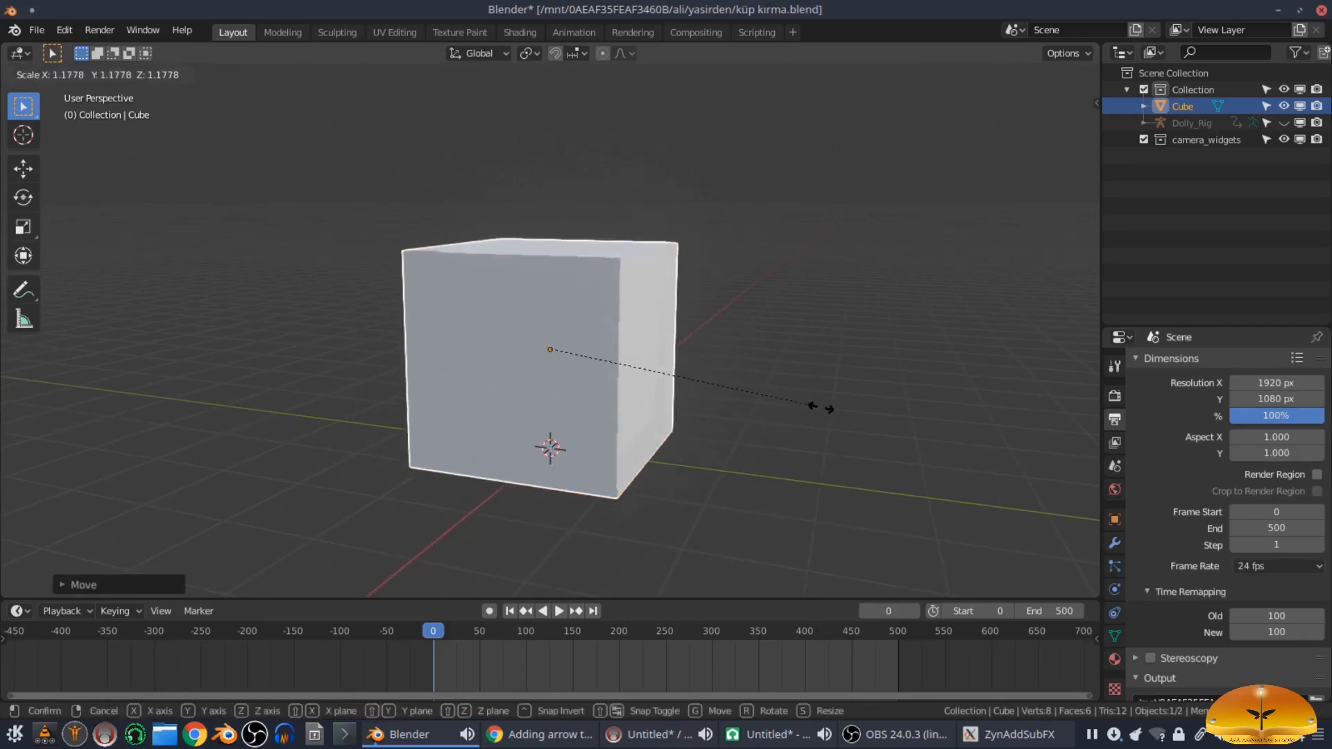
{"action": "left_click", "coordinate": [818, 399]}
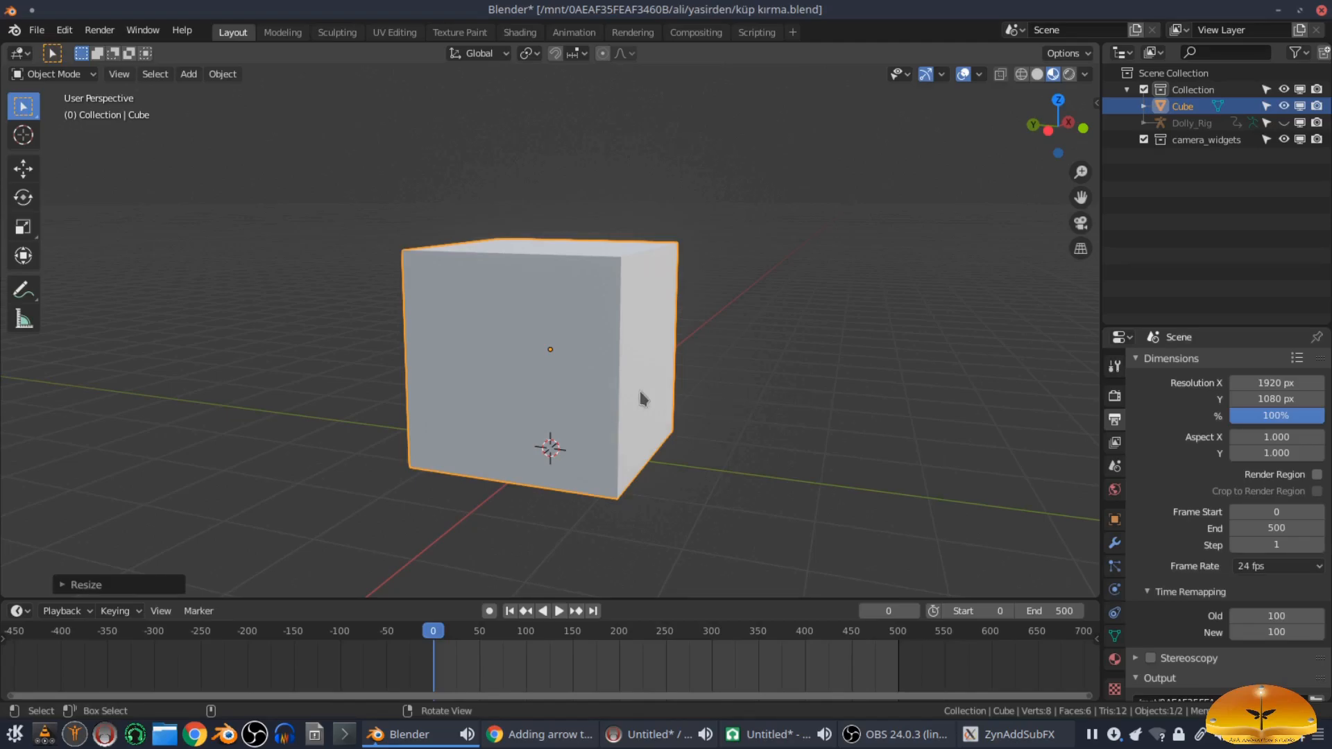
Step: Subdivide the whole cube mesh seven times in Edit Mode and return to Object Mode
{"action": "key", "text": "Tab"}
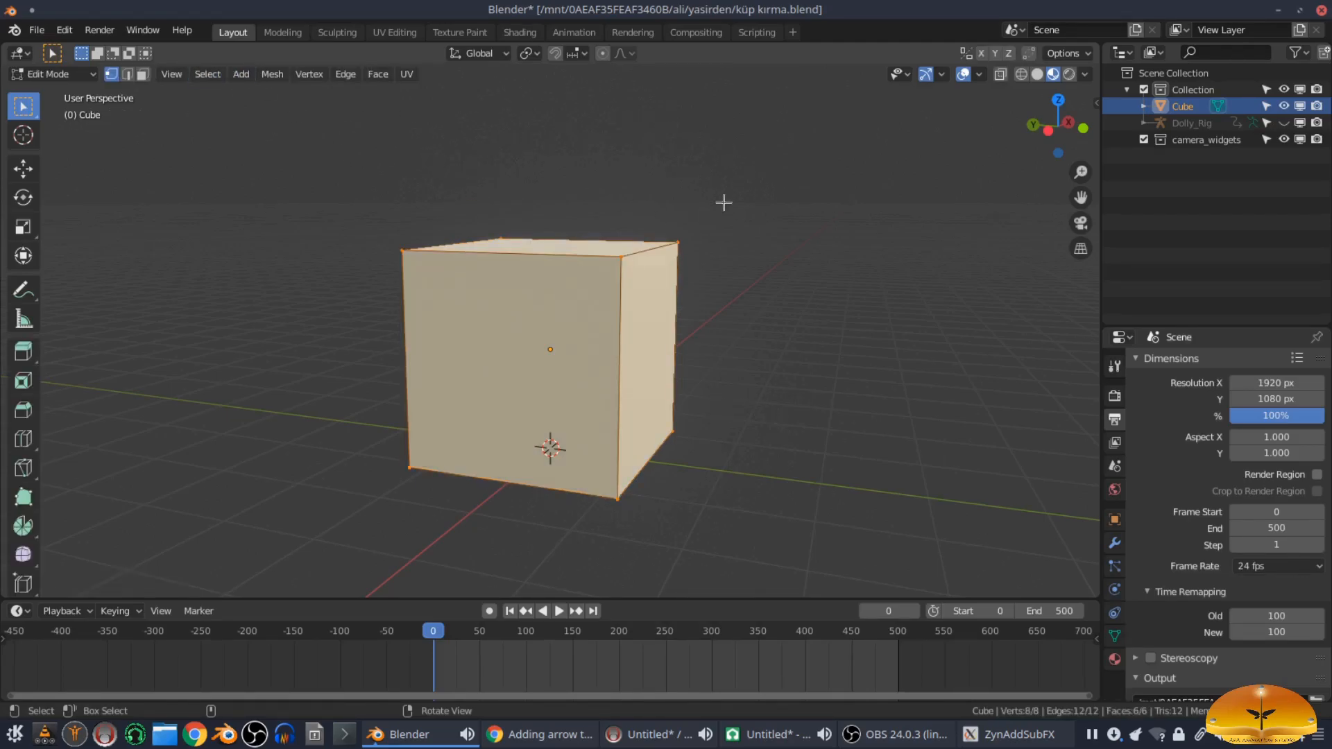
{"action": "right_click", "coordinate": [757, 187]}
{"action": "left_click", "coordinate": [757, 189]}
{"action": "right_click", "coordinate": [757, 188]}
{"action": "left_click", "coordinate": [757, 189]}
{"action": "right_click", "coordinate": [757, 188]}
{"action": "left_click", "coordinate": [757, 189]}
{"action": "right_click", "coordinate": [757, 188]}
{"action": "left_click", "coordinate": [757, 189]}
{"action": "right_click", "coordinate": [757, 188]}
{"action": "left_click", "coordinate": [757, 189]}
{"action": "right_click", "coordinate": [756, 188]}
{"action": "left_click", "coordinate": [757, 189]}
{"action": "right_click", "coordinate": [756, 189]}
{"action": "left_click", "coordinate": [757, 189]}
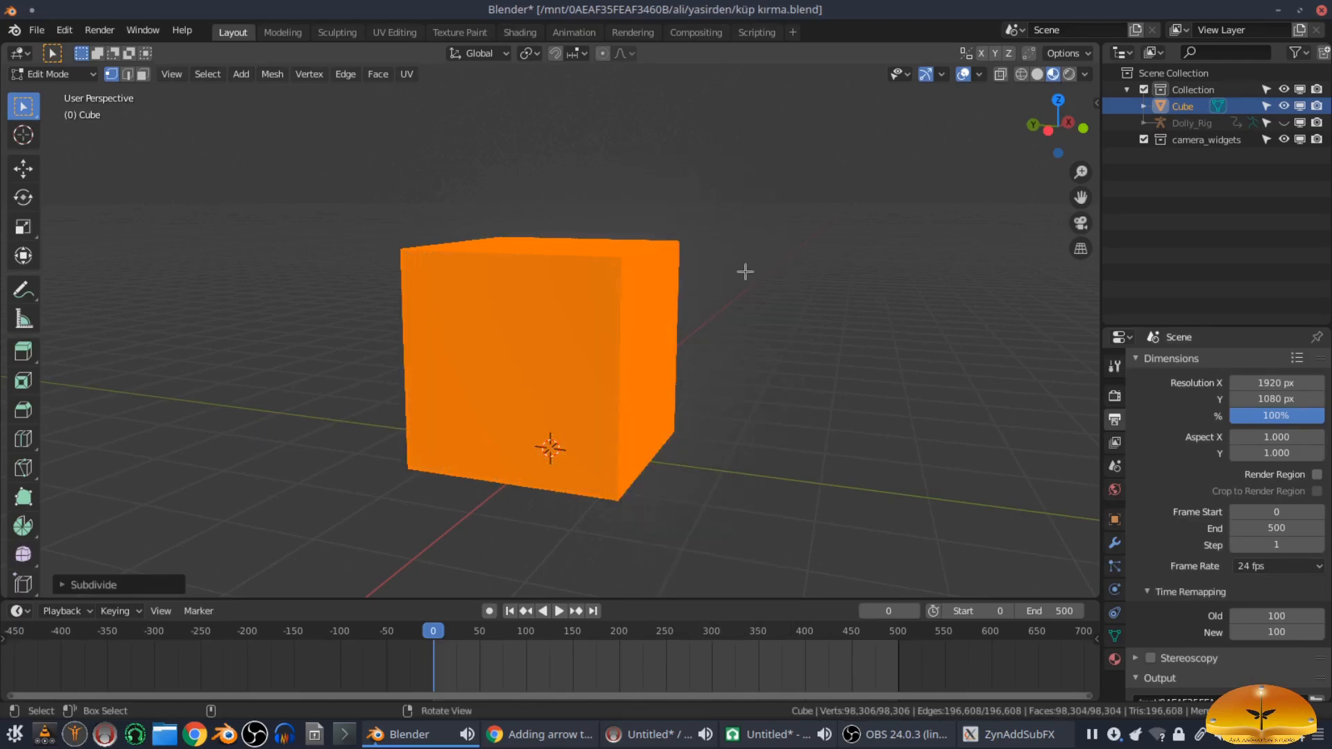
{"action": "key", "text": "Tab"}
Step: Search the add-ons in the preferences for "cell", enable Object: Cell Fracture, and close the preferences
{"action": "left_click", "coordinate": [223, 74]}
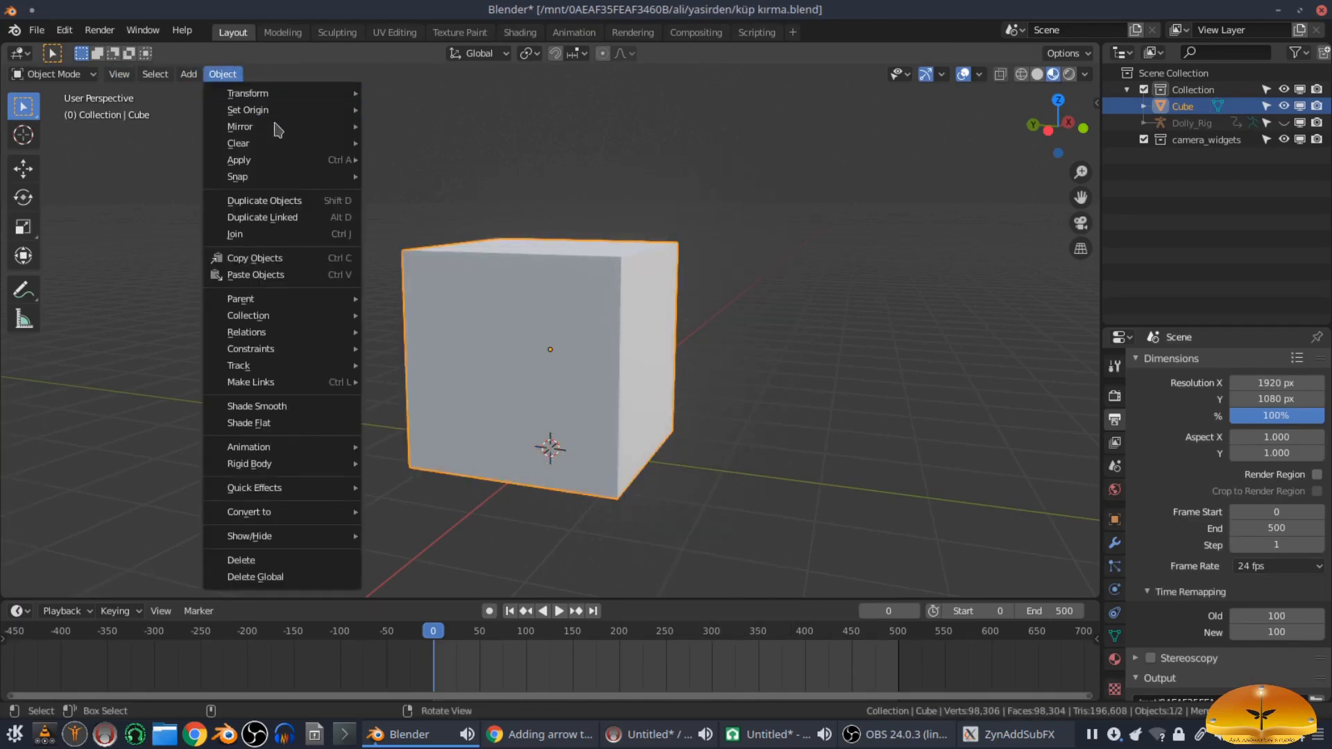
{"action": "mouse_move", "coordinate": [288, 494]}
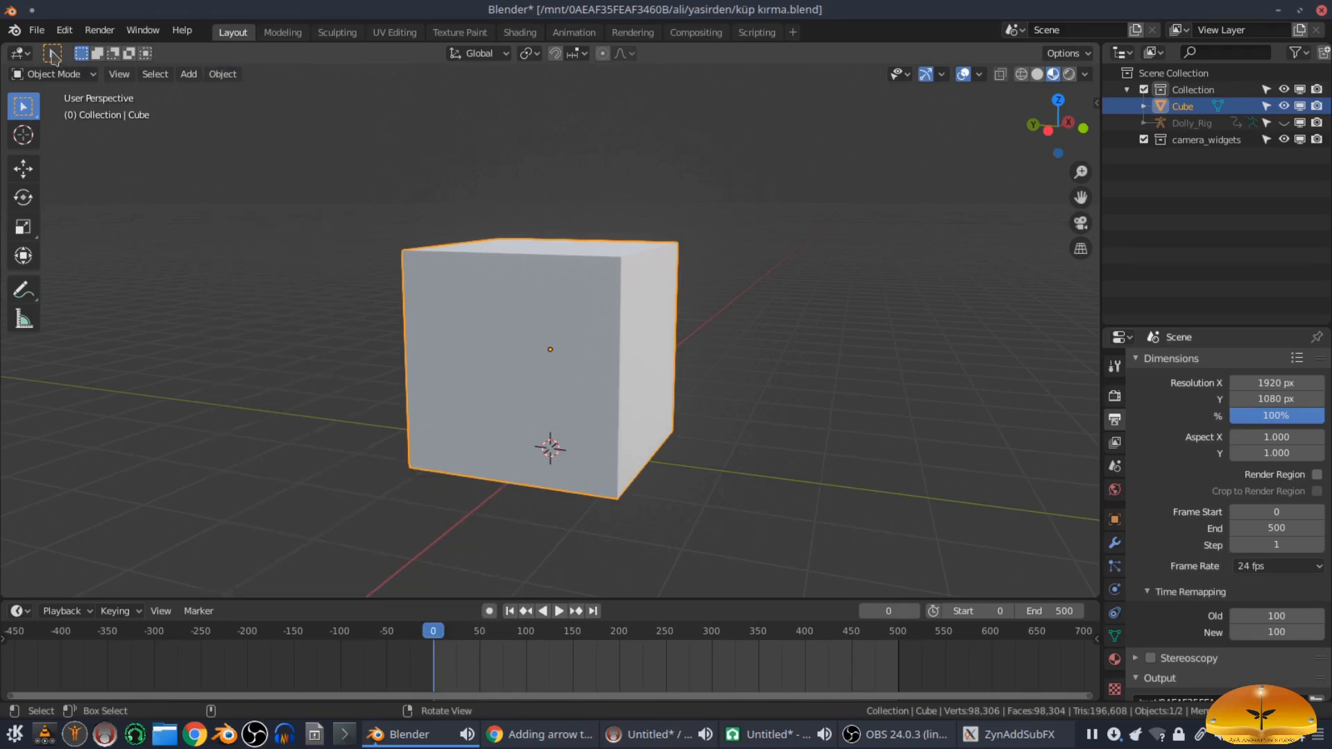
{"action": "left_click", "coordinate": [38, 31]}
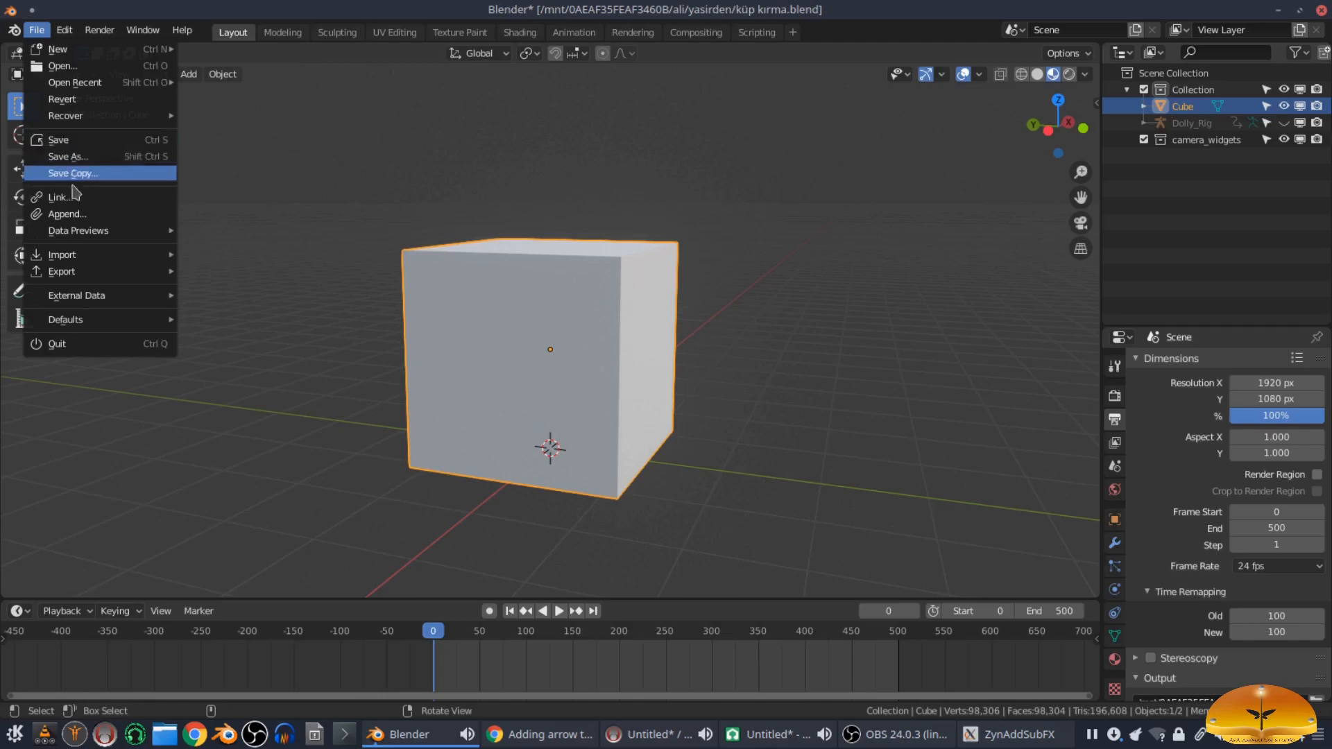
{"action": "left_click", "coordinate": [64, 30]}
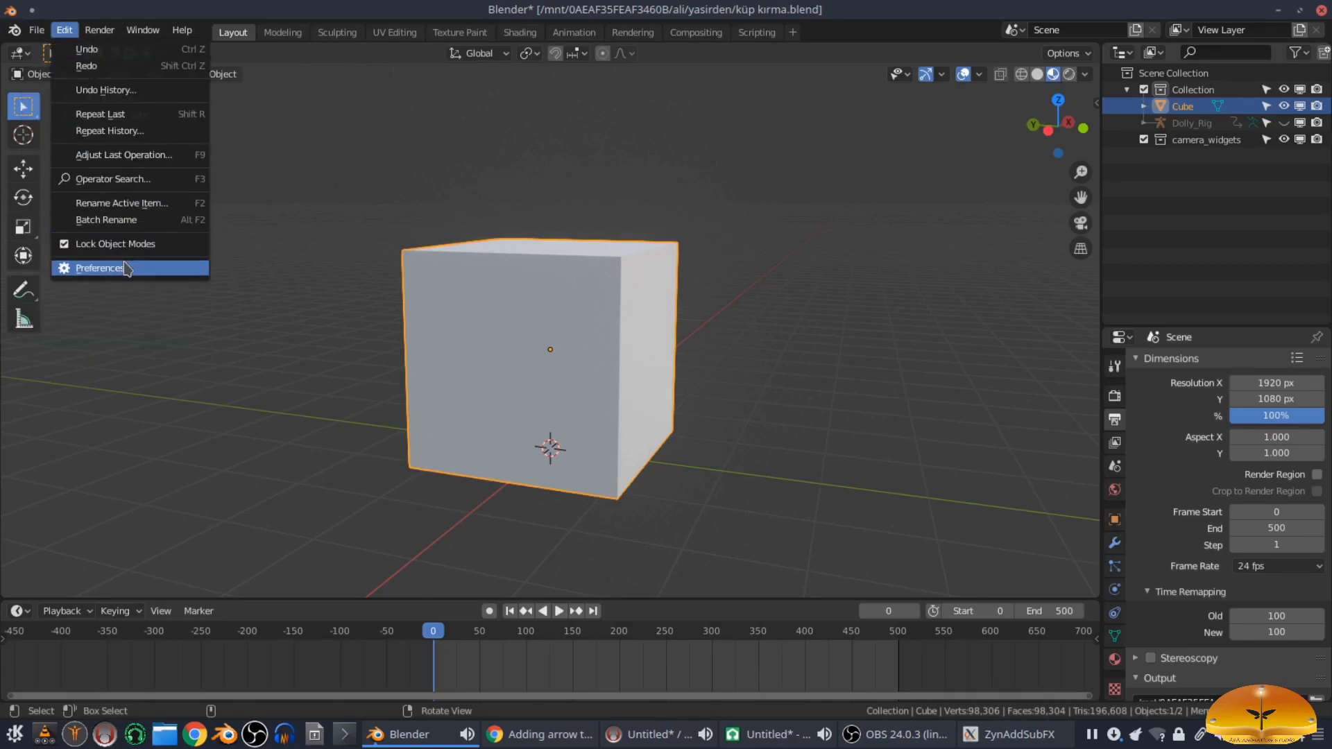
{"action": "left_click", "coordinate": [129, 267]}
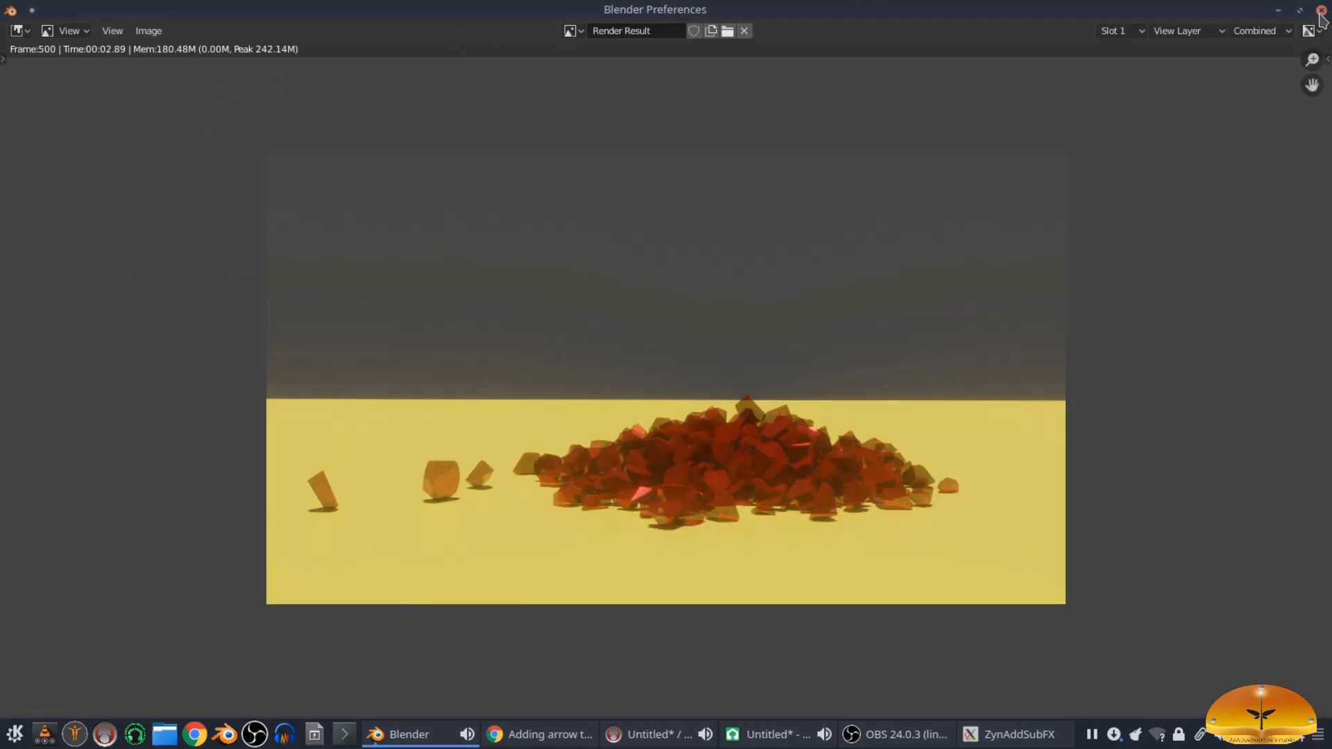
{"action": "scroll", "coordinate": [1126, 176], "scroll_direction": "up", "scroll_amount": 5}
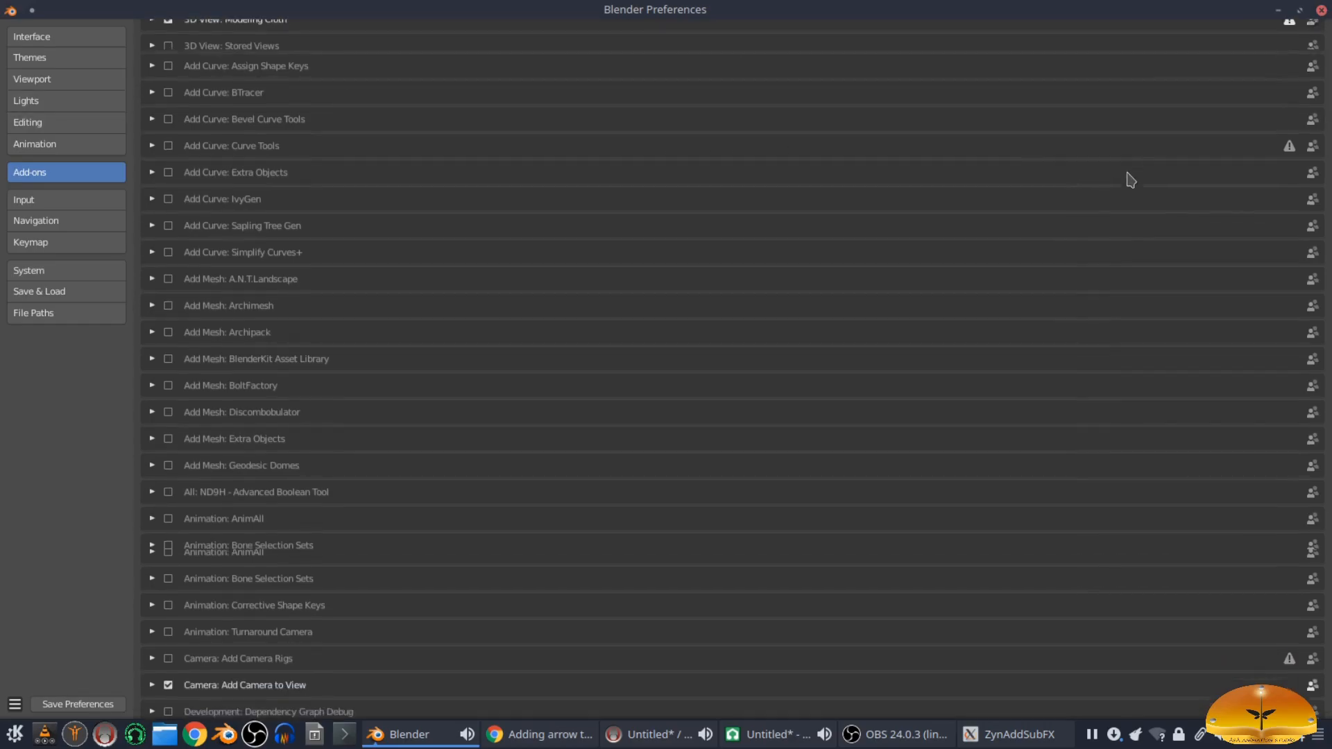
{"action": "left_click", "coordinate": [1143, 52]}
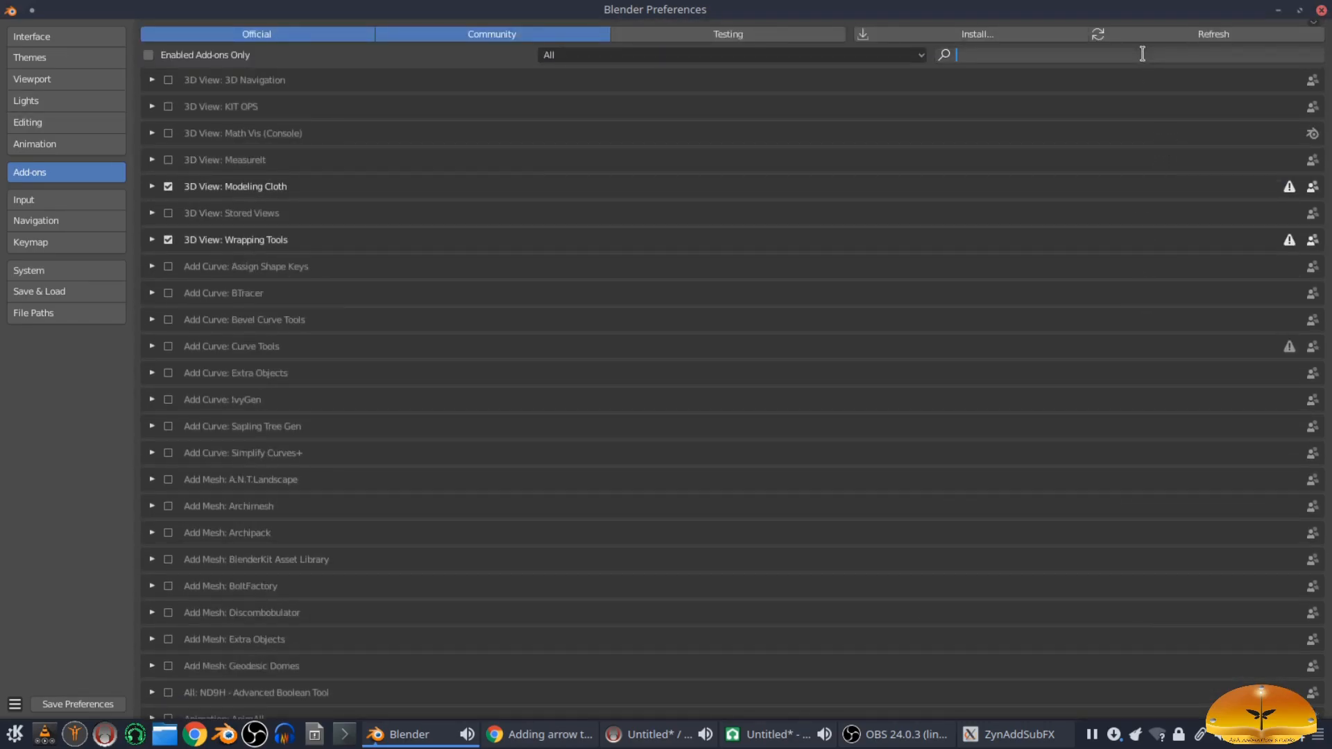
{"action": "type", "text": "cel"}
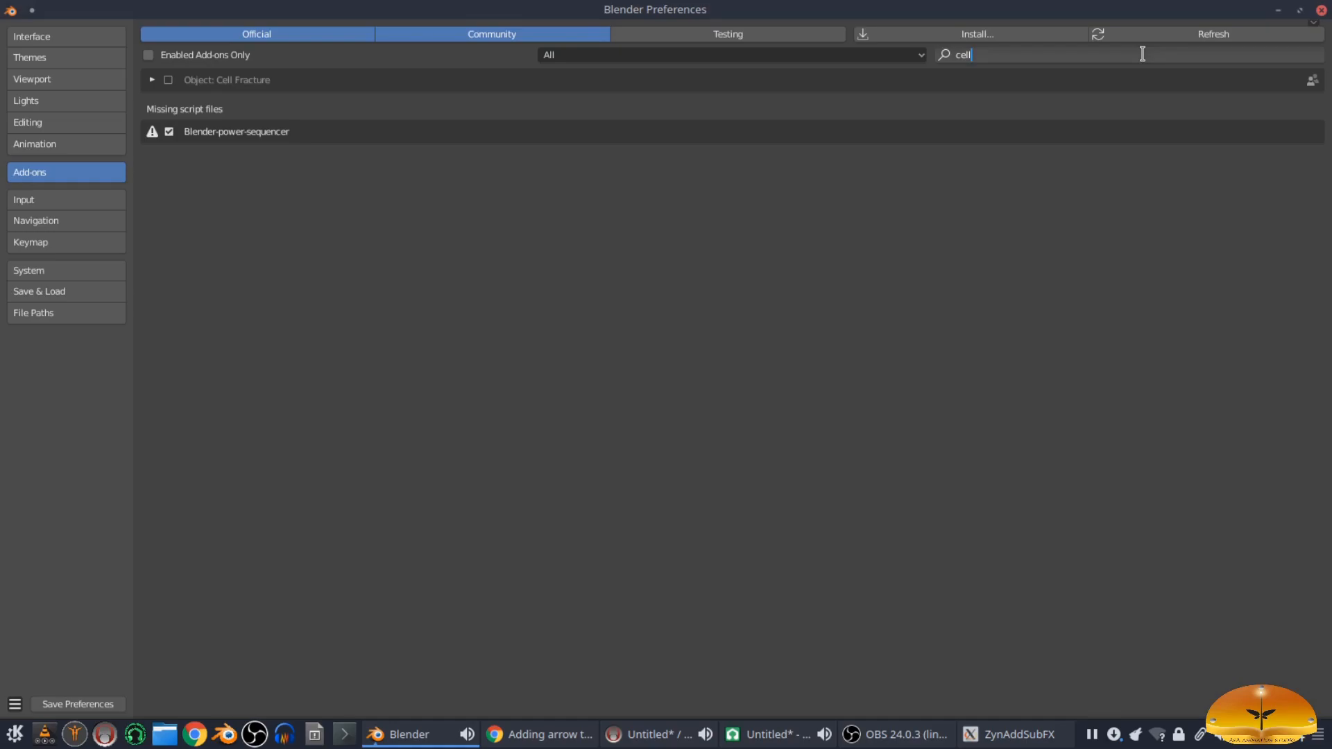
{"action": "type", "text": "l"}
{"action": "key", "text": "Return"}
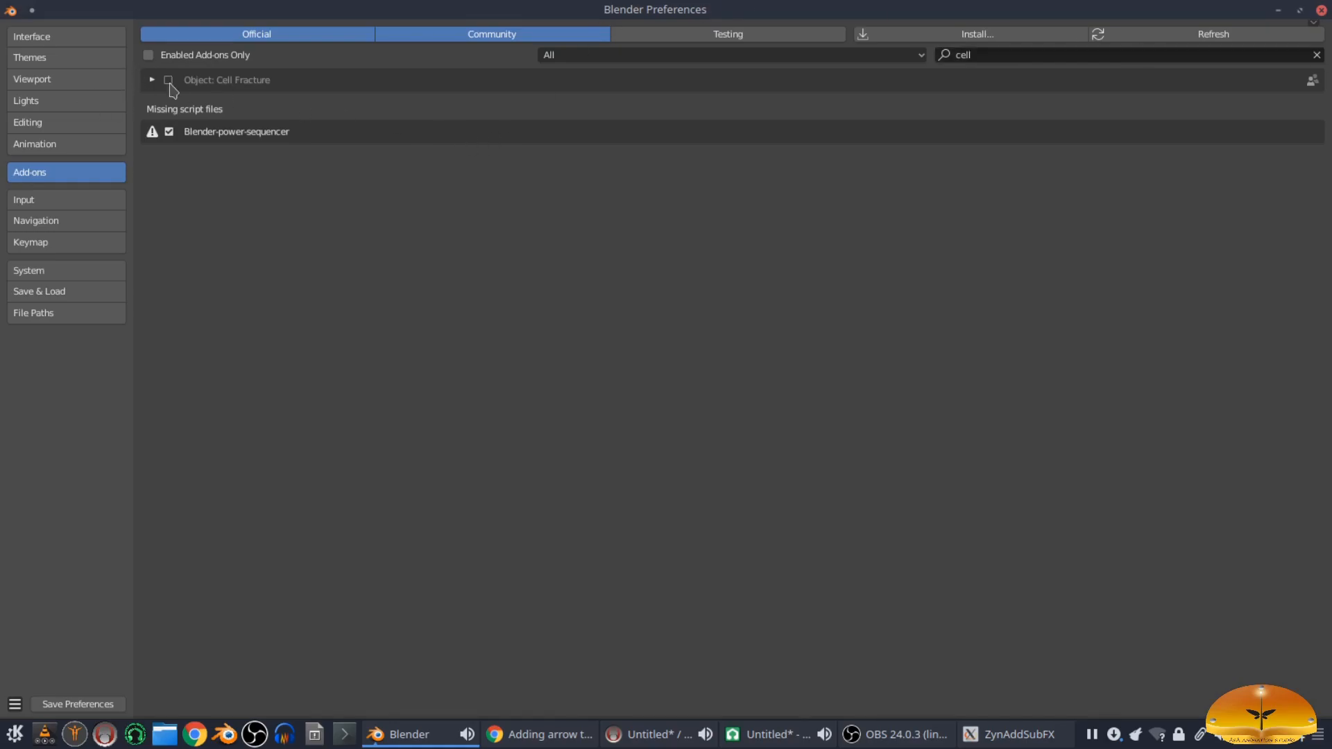
{"action": "left_click", "coordinate": [1320, 10]}
Step: Fracture the cube with Cell Fracture, using its own particles, a Source Limit of 1000 and a Noise of 1.00
{"action": "middle_click_drag", "start_coordinate": [702, 336], "coordinate": [756, 325]}
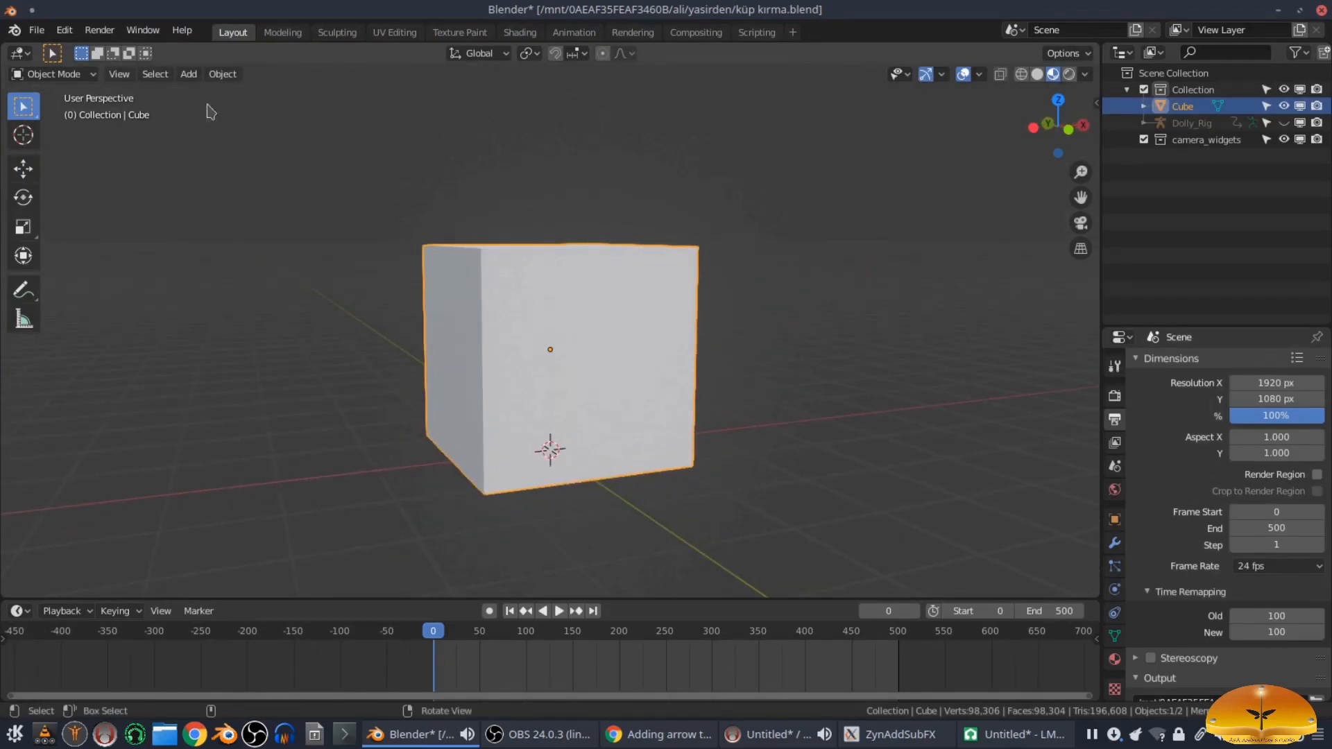
{"action": "left_click", "coordinate": [226, 76]}
{"action": "mouse_move", "coordinate": [288, 464]}
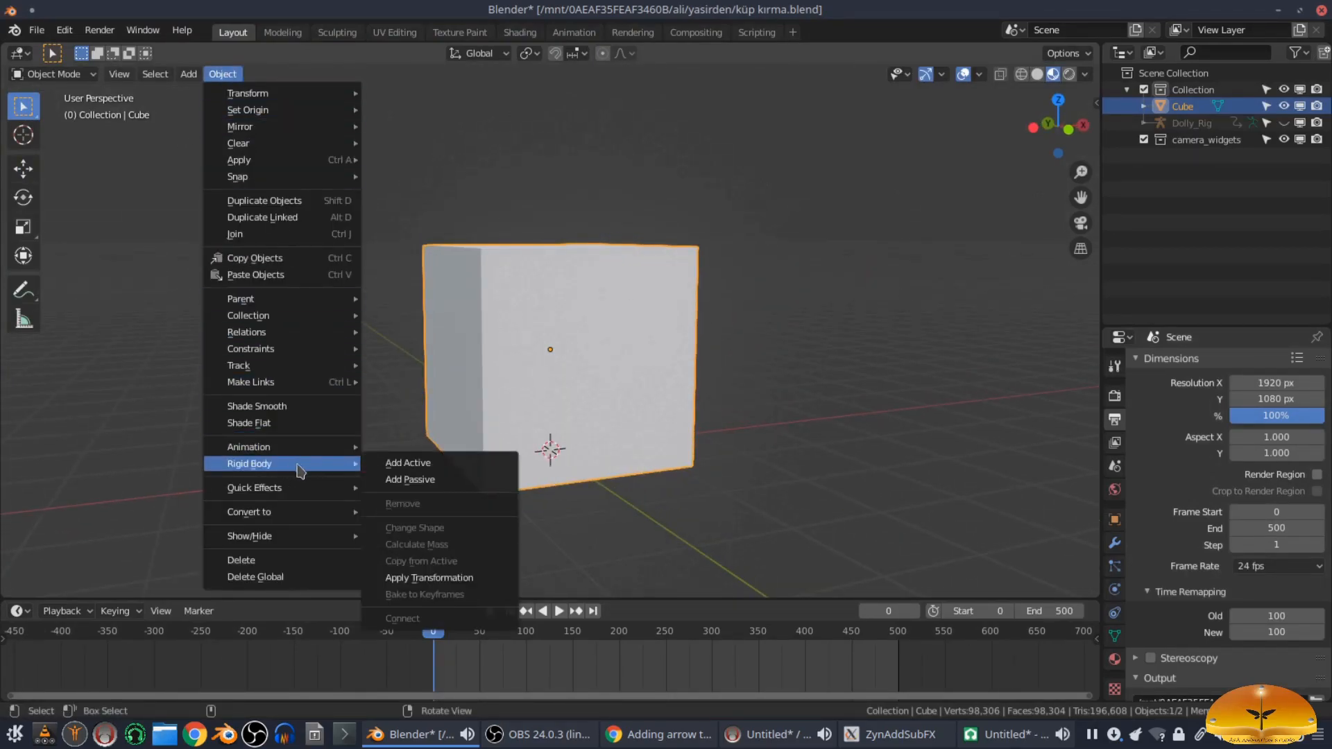
{"action": "mouse_move", "coordinate": [297, 492]}
{"action": "left_click", "coordinate": [412, 561]}
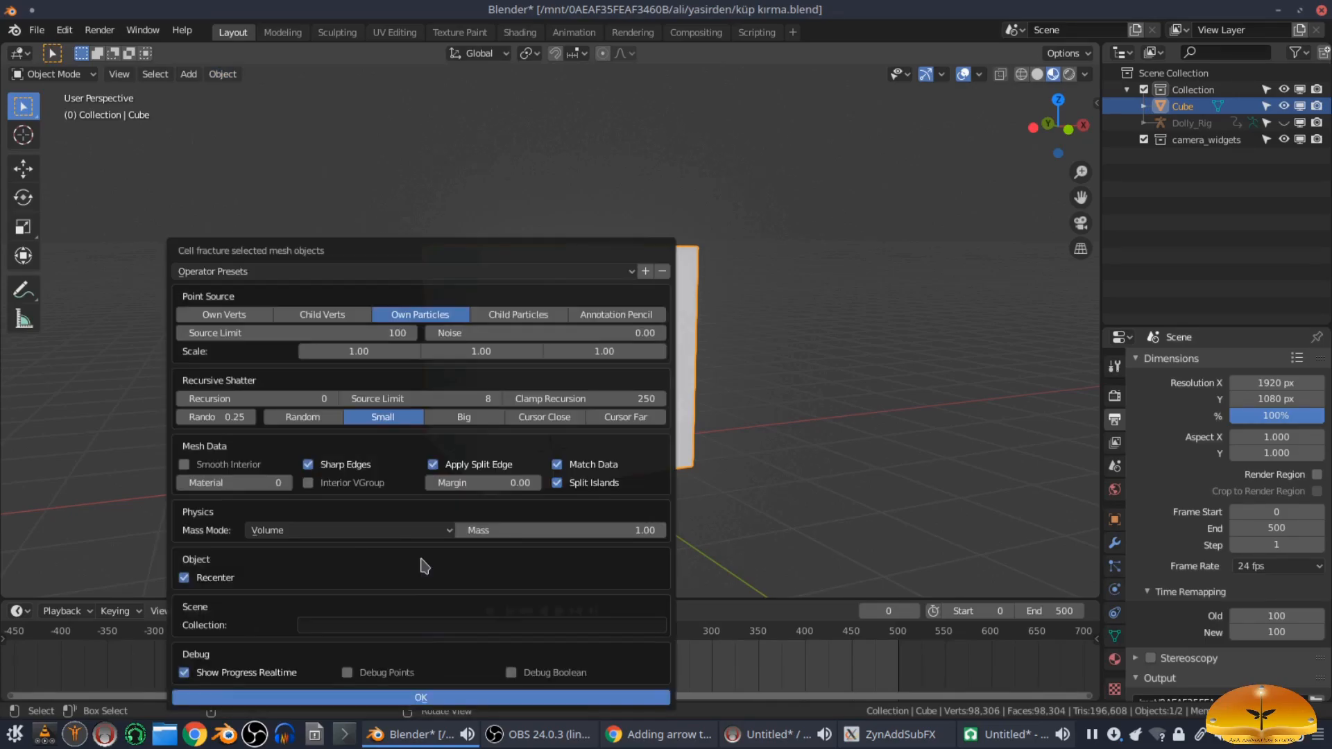
{"action": "left_click", "coordinate": [378, 336]}
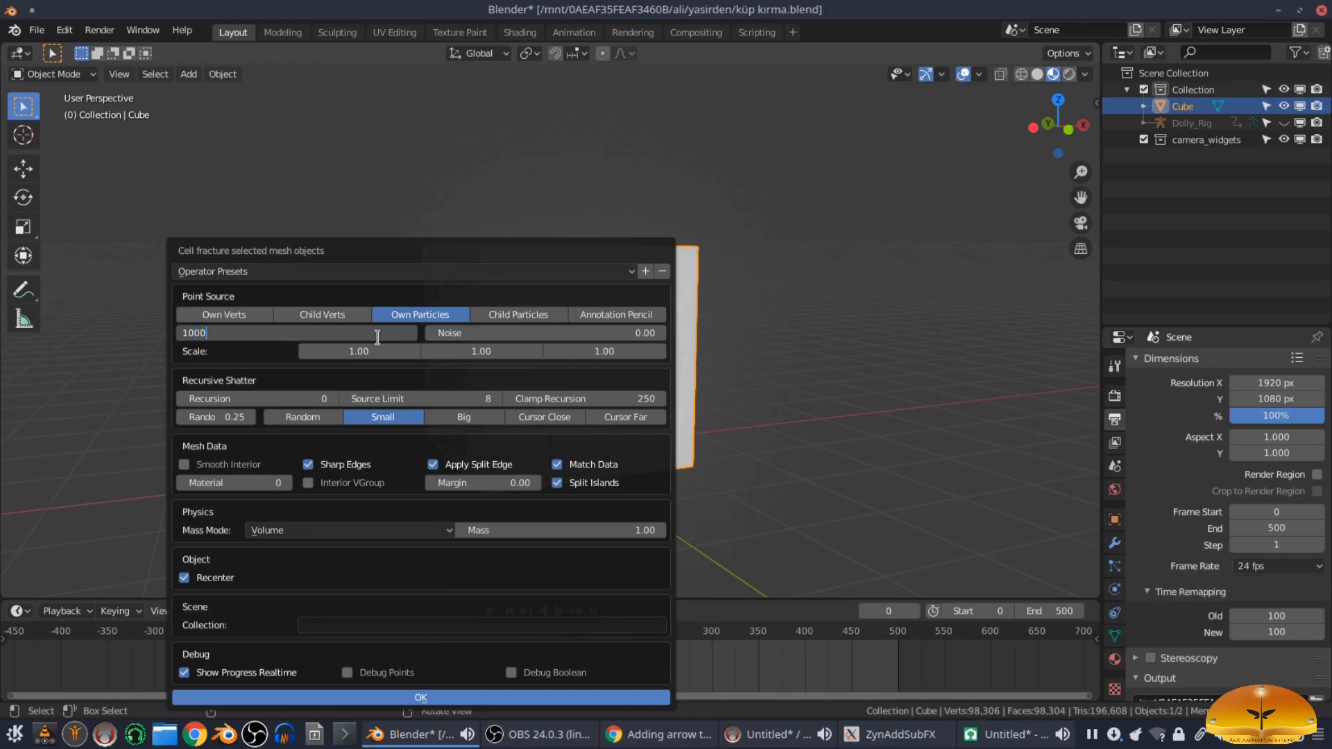
{"action": "key", "text": "Return"}
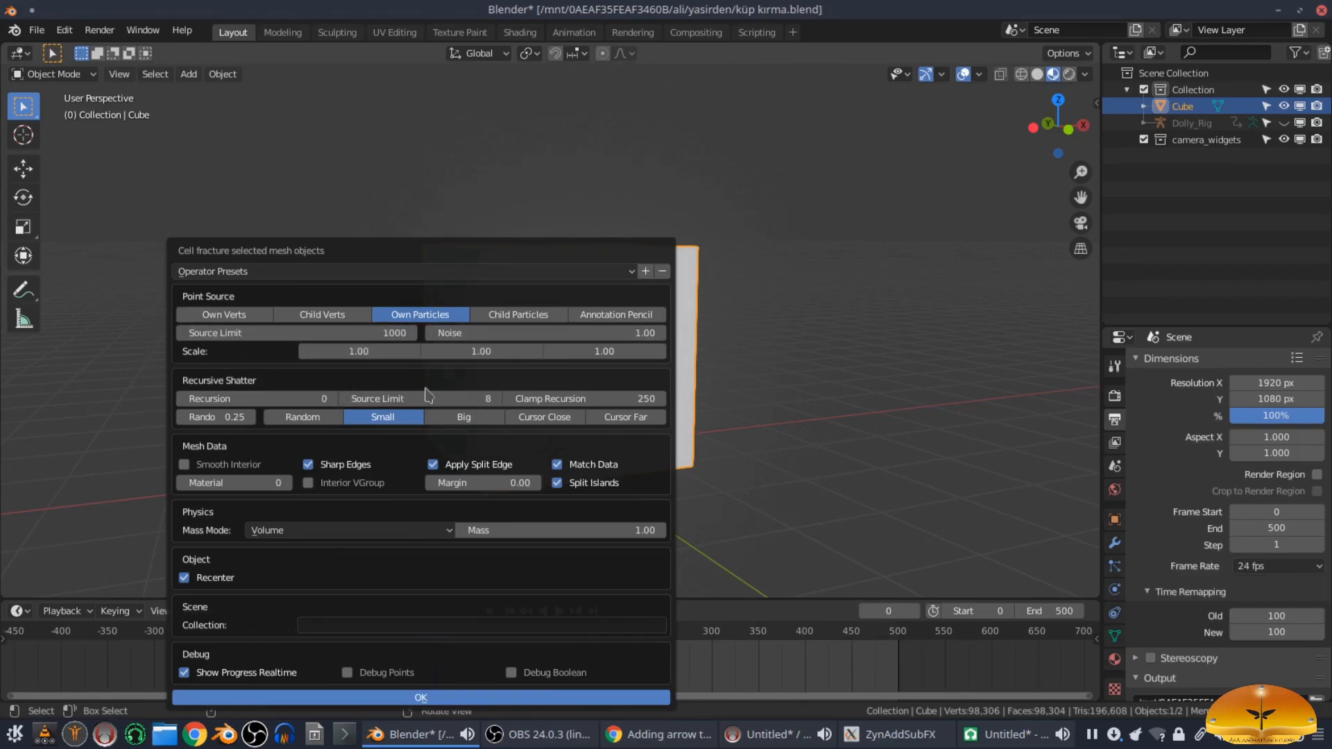
{"action": "left_click", "coordinate": [421, 698]}
{"action": "left_click", "coordinate": [442, 694]}
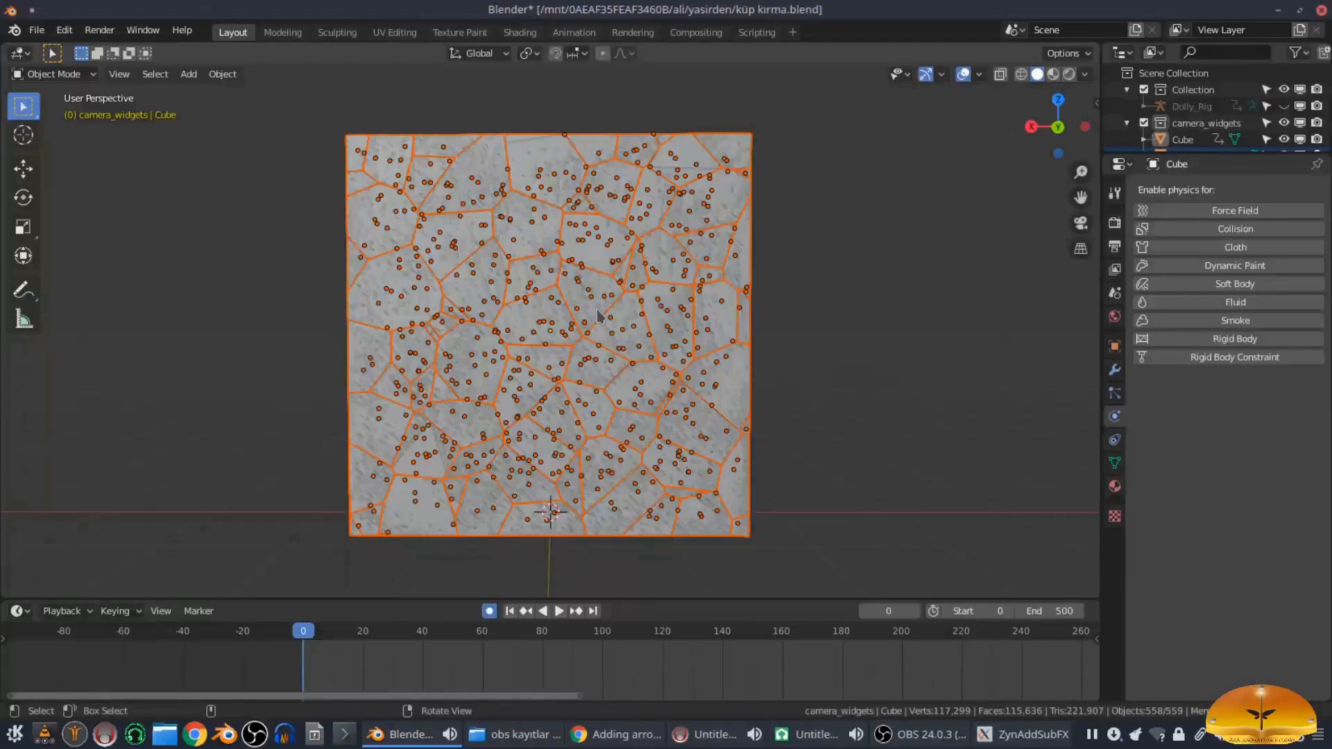
Step: Add an active rigid body to the active cube and copy it to all selected fracture pieces
{"action": "left_click", "coordinate": [1235, 338]}
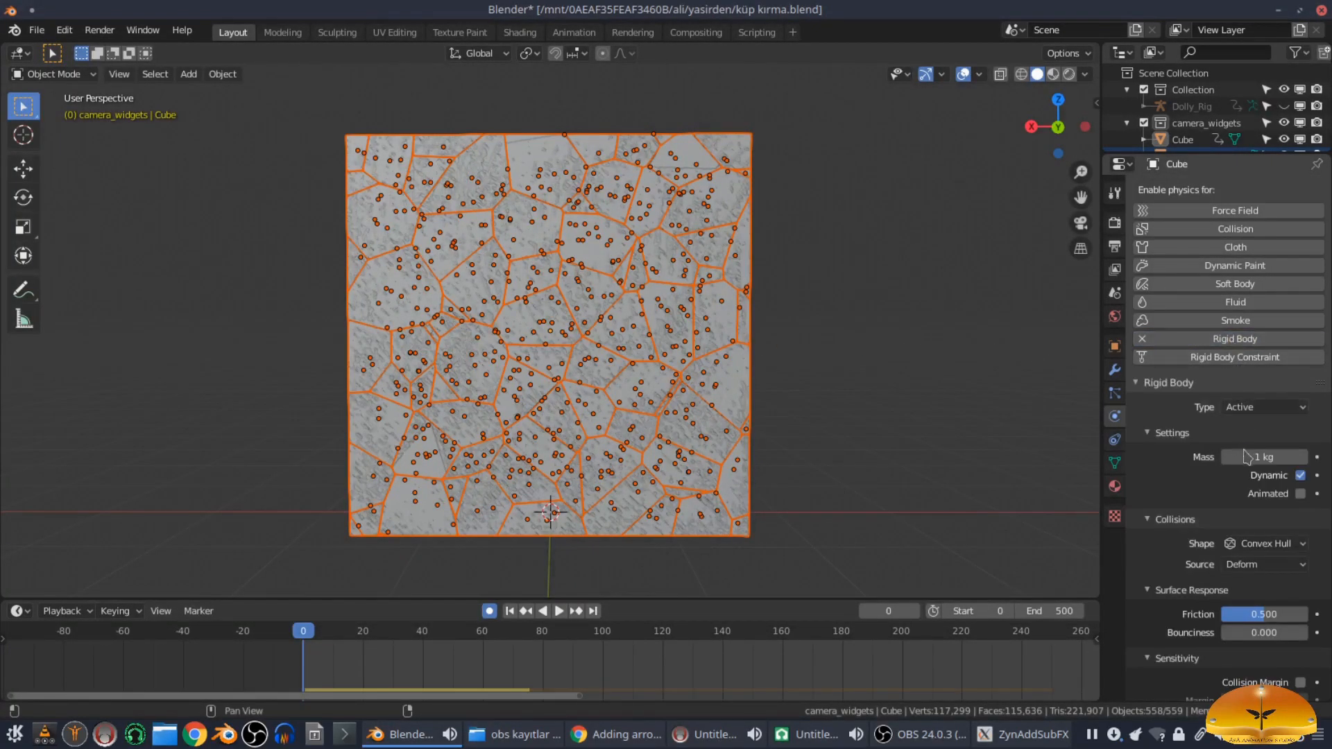
{"action": "left_click", "coordinate": [222, 73]}
{"action": "mouse_move", "coordinate": [296, 466]}
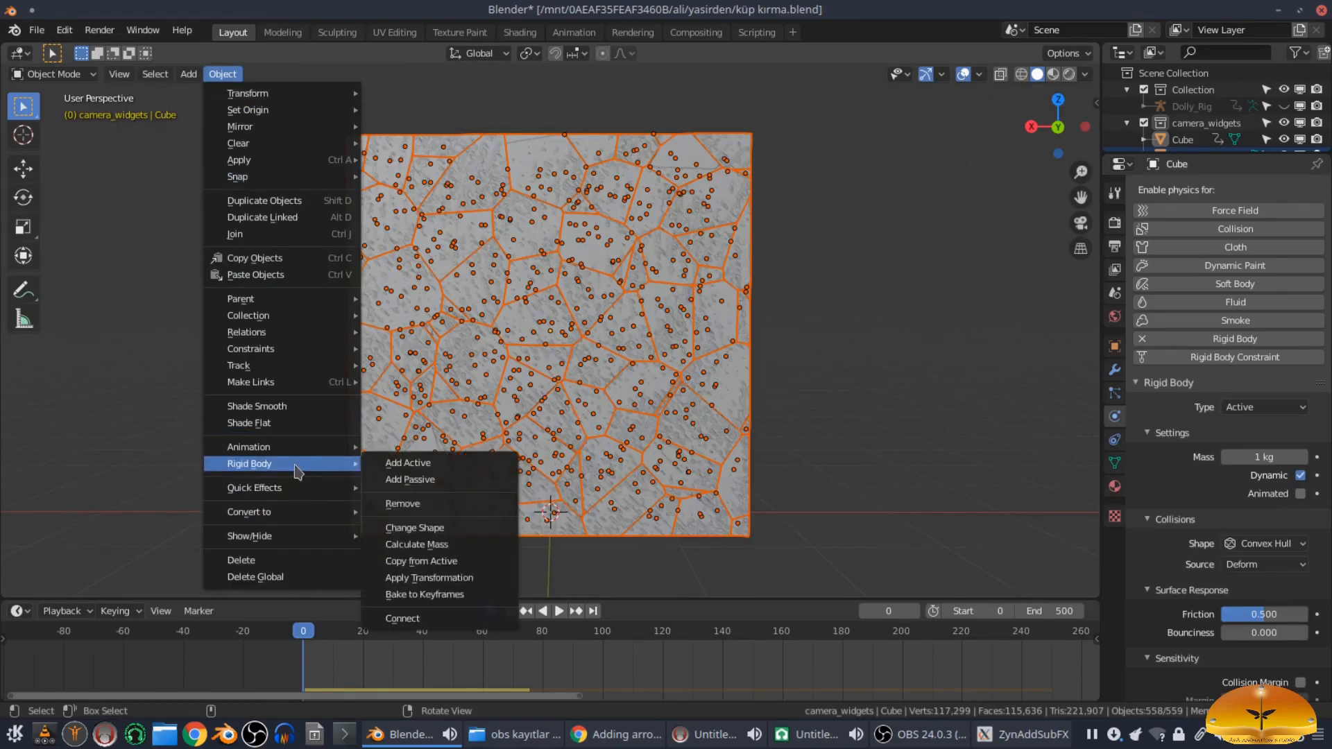
{"action": "left_click", "coordinate": [423, 562]}
Step: Enable Deactivation with Start Deactivated on the rigid body and copy the settings to all selected fracture pieces
{"action": "scroll", "coordinate": [1245, 625], "scroll_direction": "down", "scroll_amount": 8}
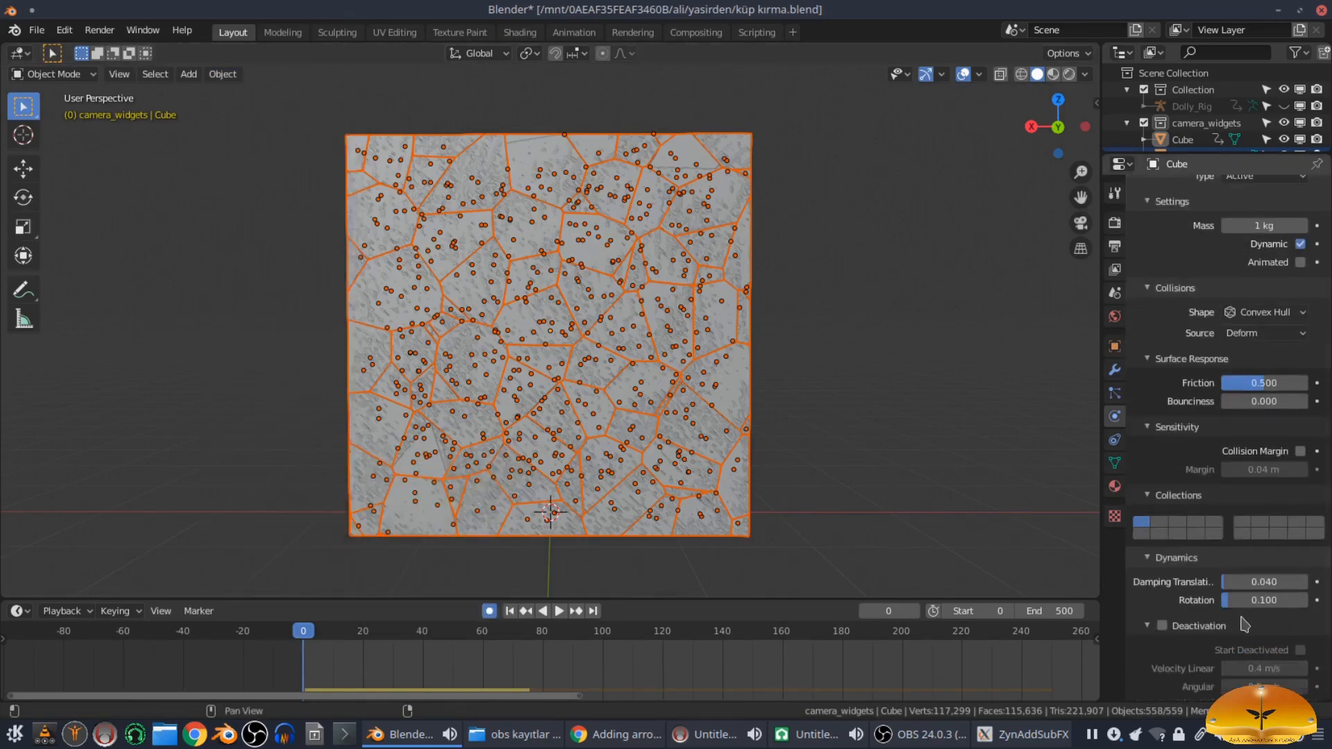
{"action": "left_click", "coordinate": [1162, 626]}
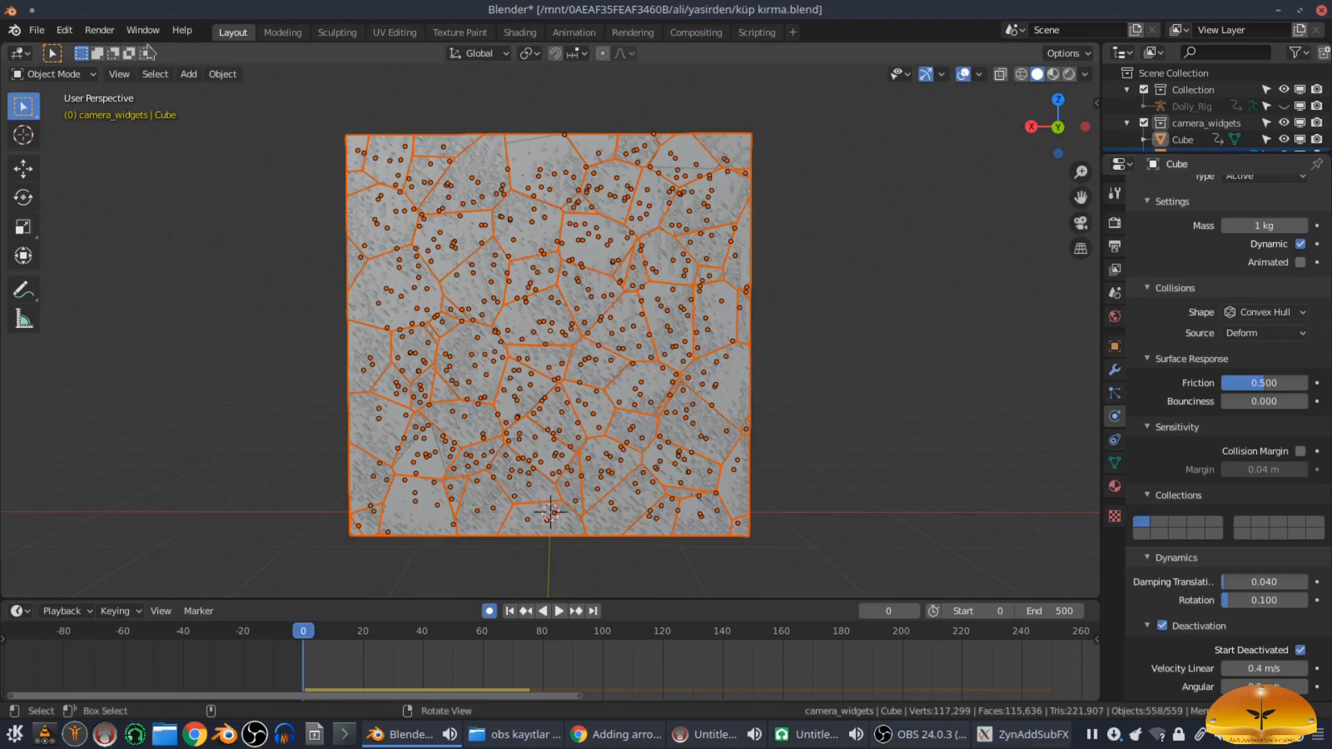
{"action": "left_click", "coordinate": [221, 75]}
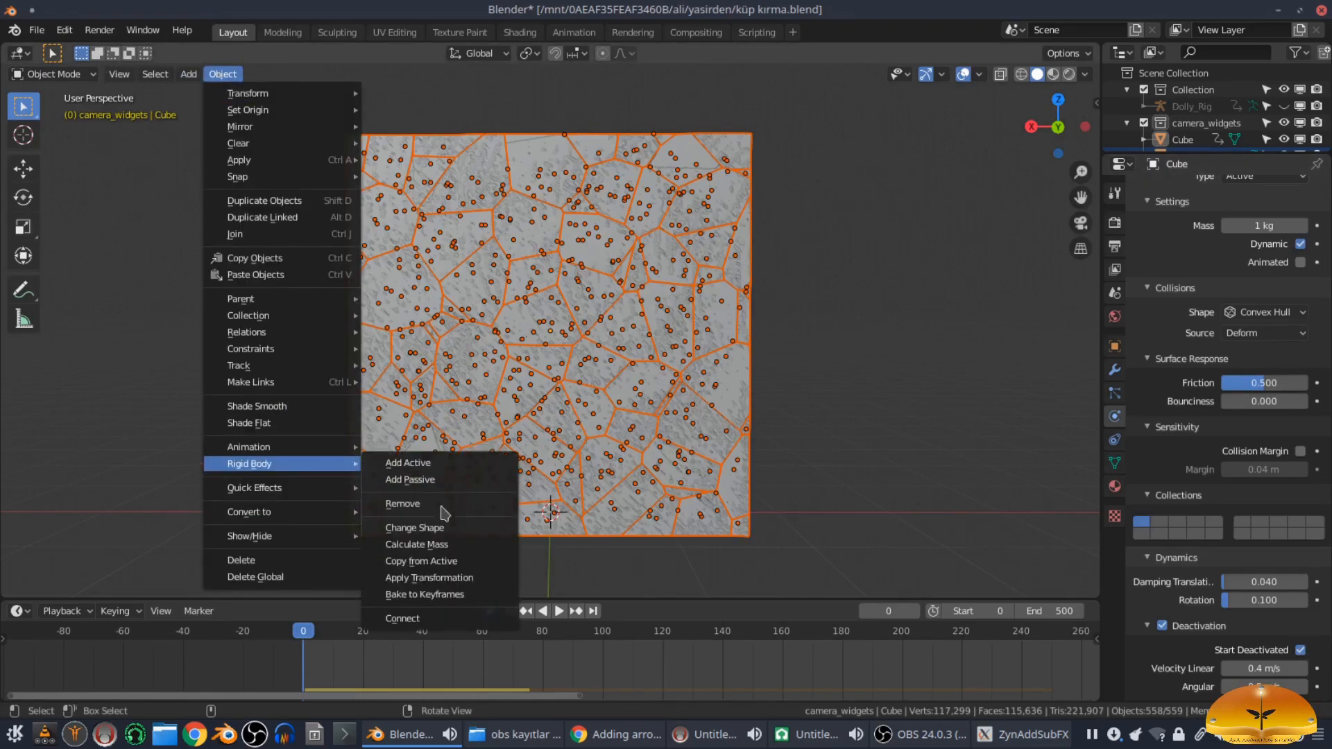
{"action": "left_click", "coordinate": [448, 581]}
Step: Add a plane at the origin and scale it up into a large floor around the fractured cube
{"action": "scroll", "coordinate": [706, 456], "scroll_direction": "down", "scroll_amount": 3}
{"action": "middle_click_drag", "start_coordinate": [706, 456], "coordinate": [746, 463]}
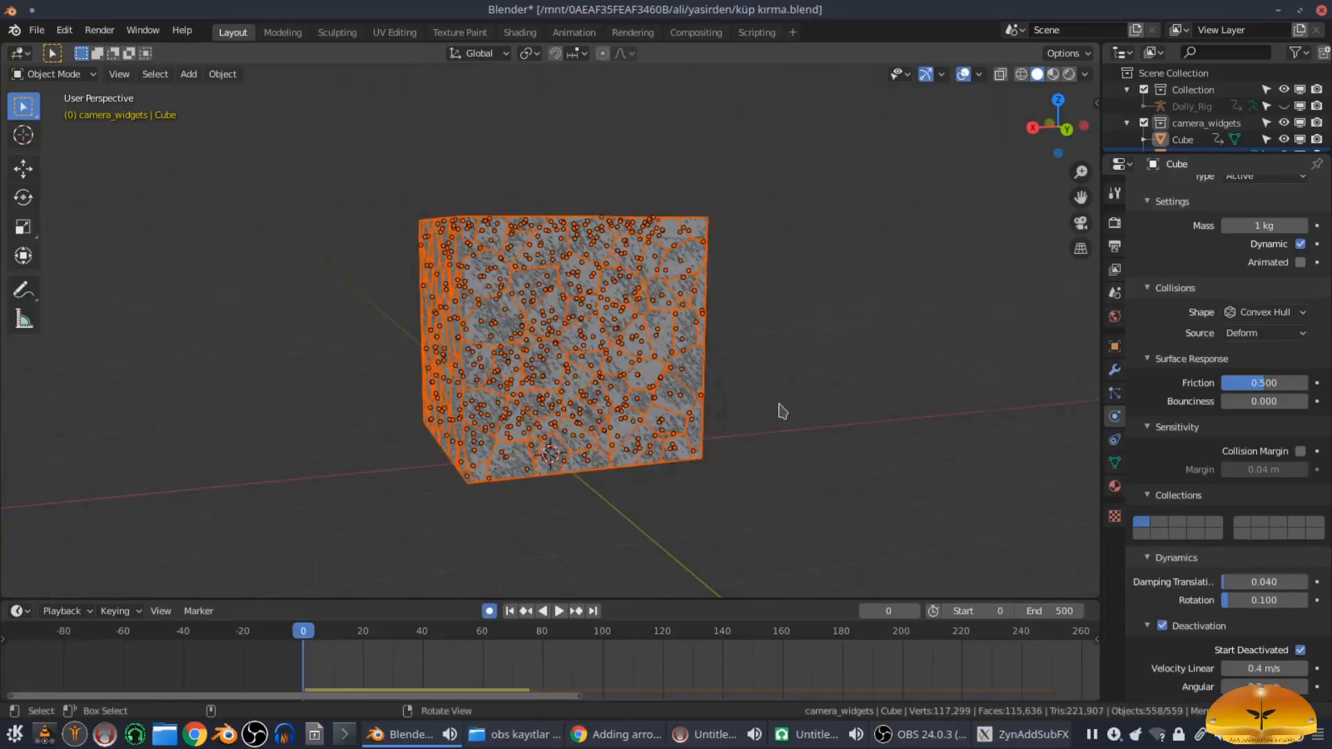
{"action": "key", "text": "shift+a"}
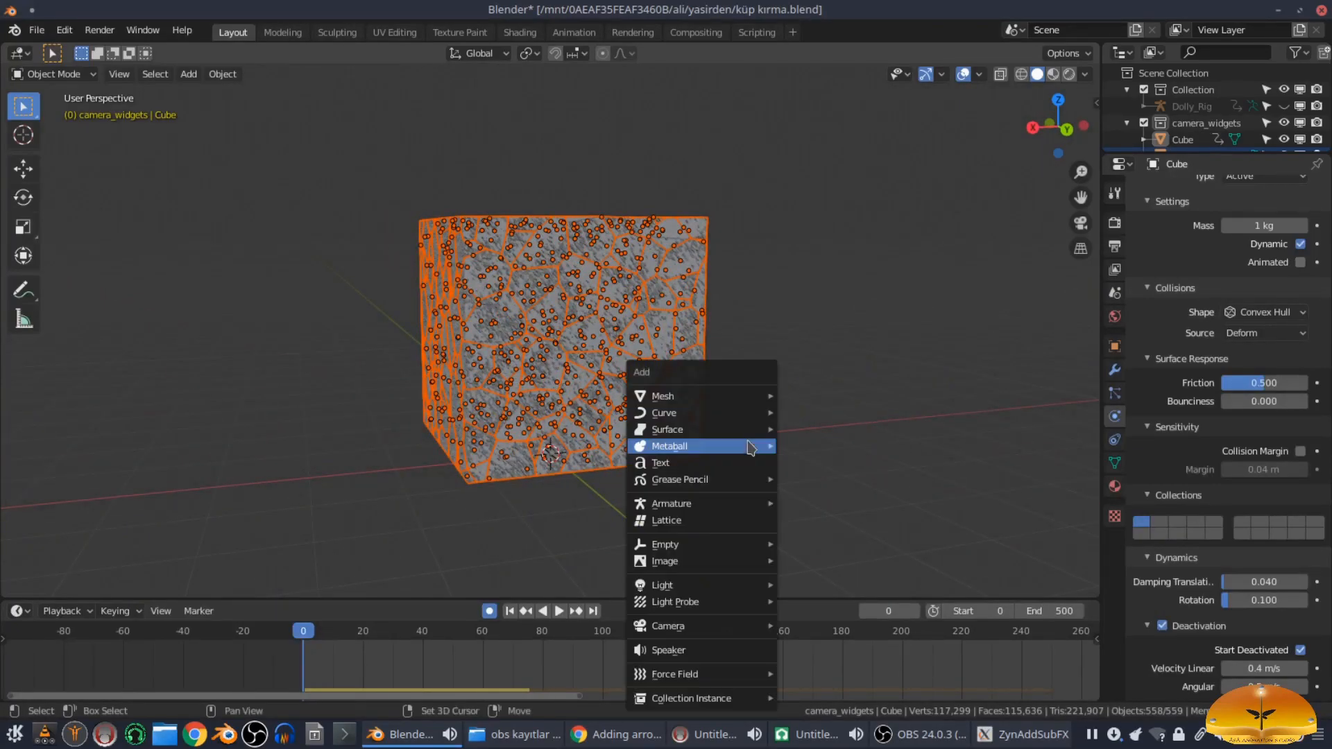
{"action": "mouse_move", "coordinate": [719, 395]}
{"action": "left_click", "coordinate": [829, 403]}
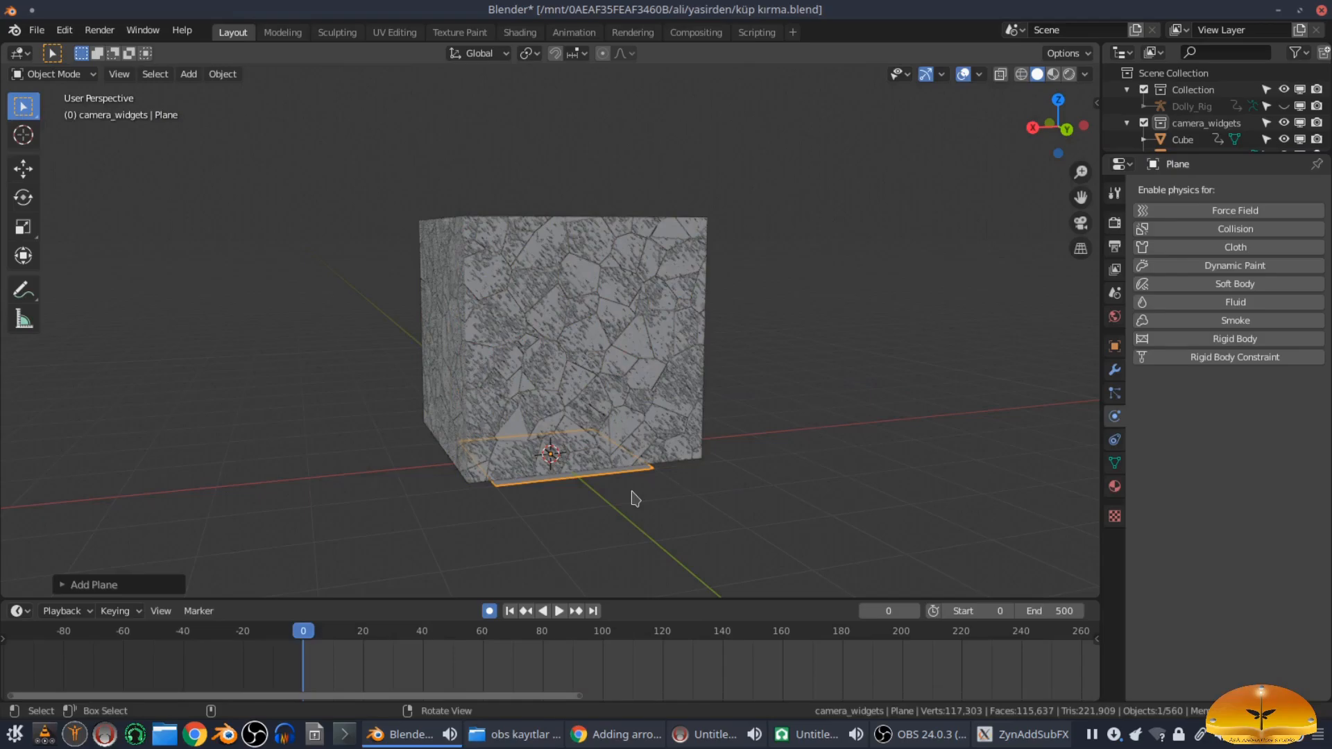
{"action": "key", "text": "s"}
{"action": "left_click", "coordinate": [414, 340]}
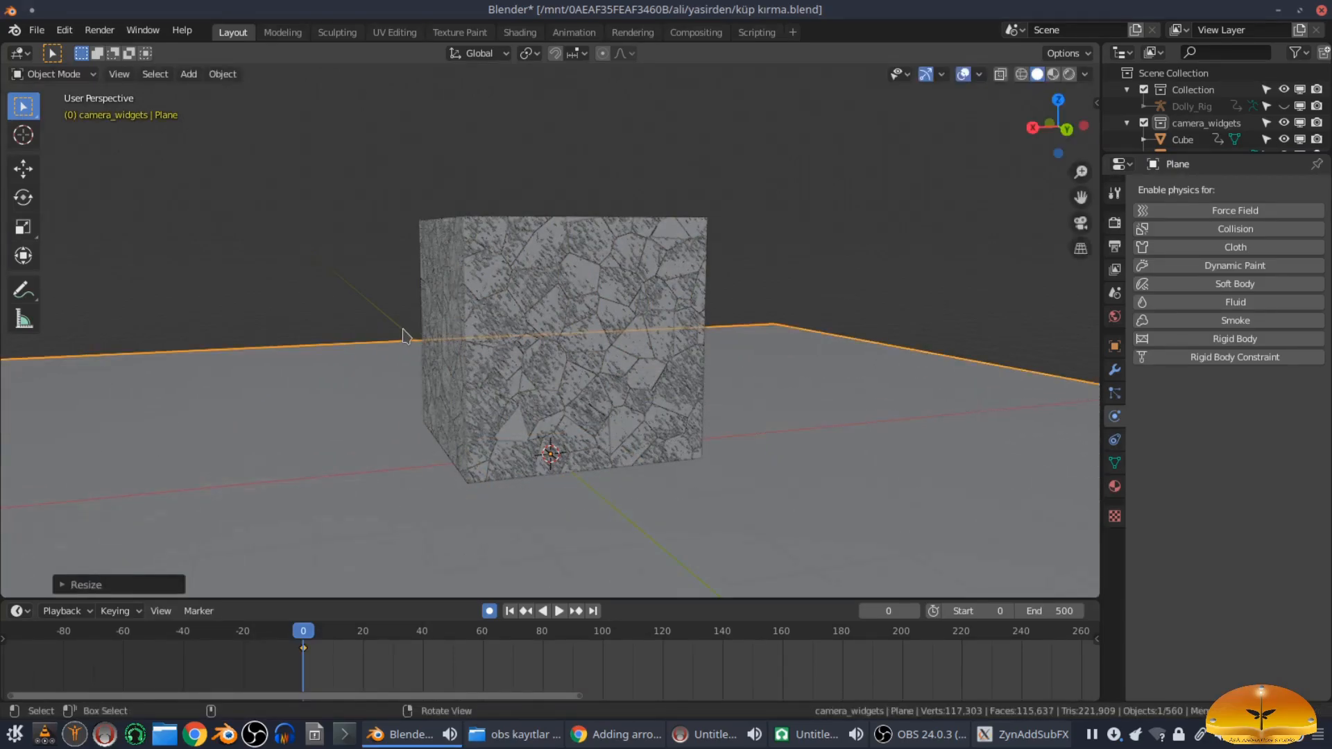
Step: Raise the floor plane about 0.17 m along the Z axis in the right side view, to just under the fractured cube
{"action": "key", "text": "KP_3"}
{"action": "scroll", "coordinate": [904, 407], "scroll_direction": "up", "scroll_amount": 3}
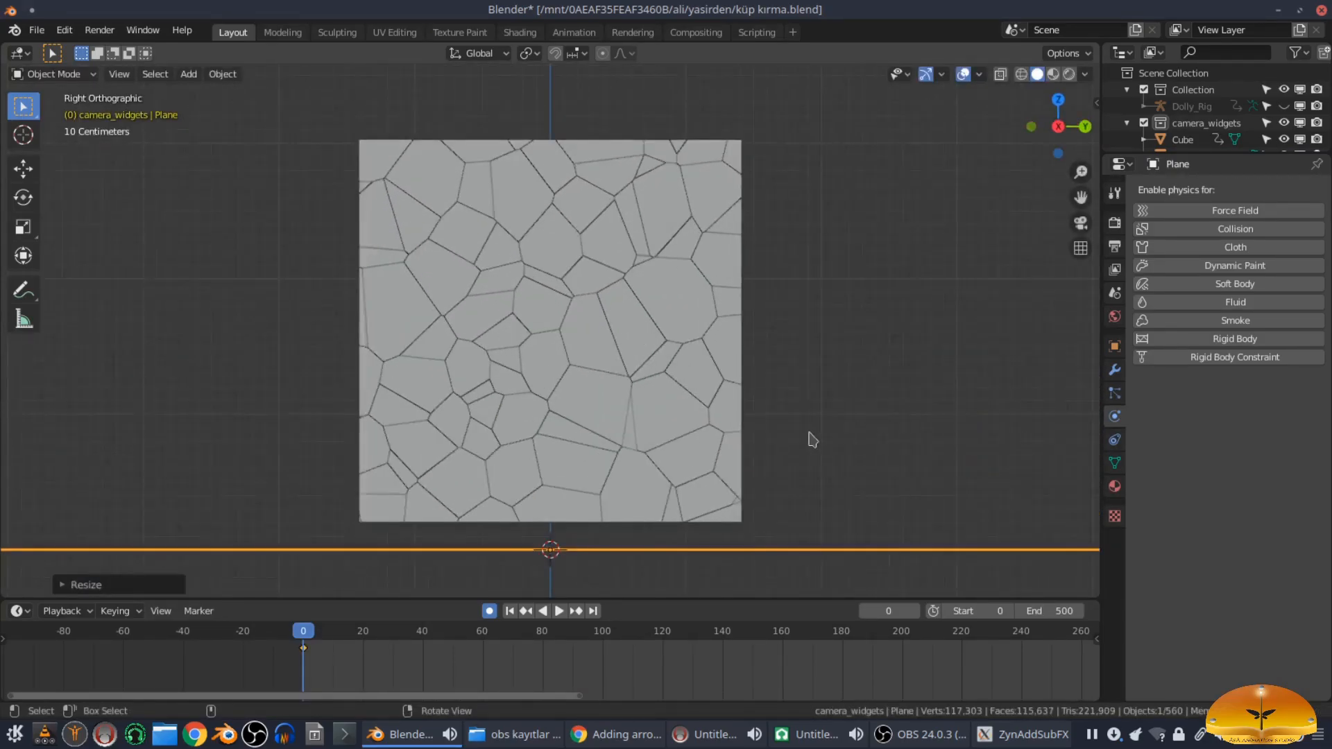
{"action": "middle_click_drag", "start_coordinate": [816, 383], "coordinate": [807, 281], "text": "shift"}
{"action": "scroll", "coordinate": [793, 321], "scroll_direction": "up", "scroll_amount": 2}
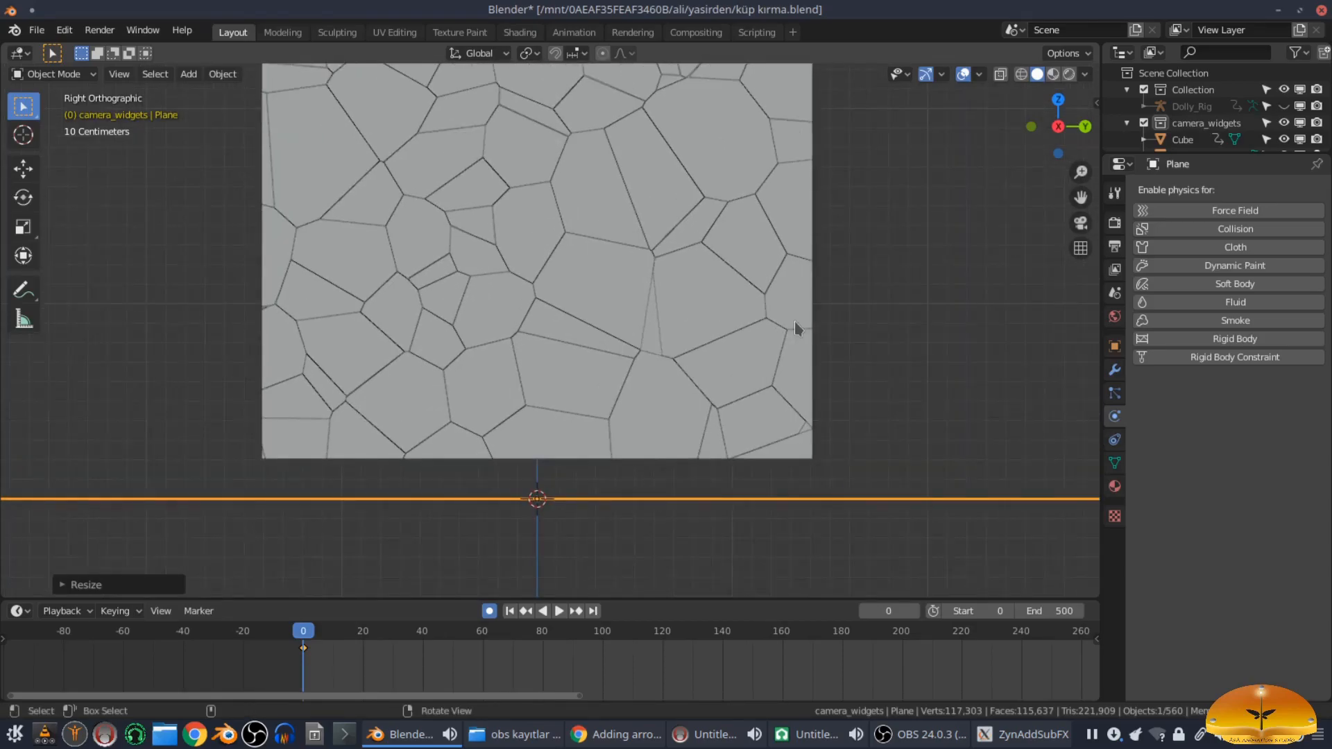
{"action": "key", "text": "g"}
{"action": "key", "text": "z"}
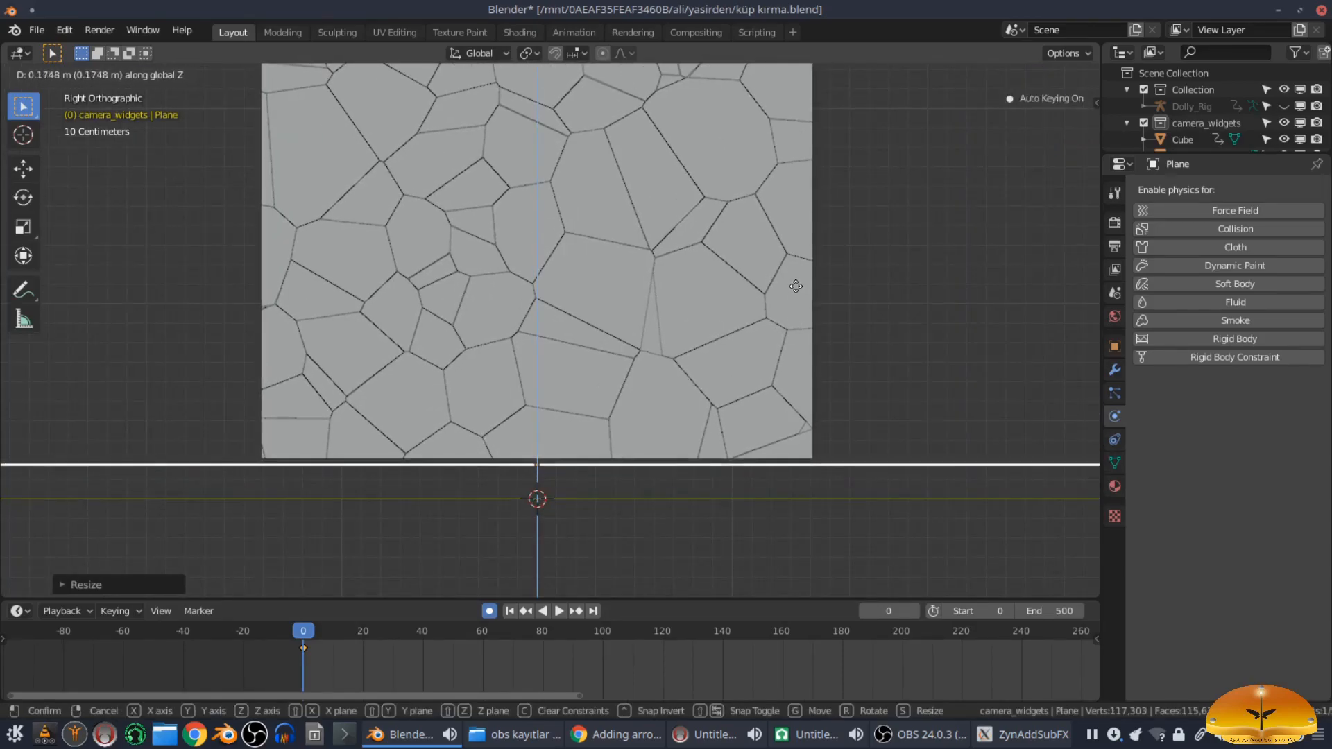
{"action": "left_click", "coordinate": [796, 284]}
Step: Delete the original unfractured Cube, leaving only the fracture pieces and the floor plane
{"action": "middle_click_drag", "start_coordinate": [809, 285], "coordinate": [731, 326]}
{"action": "left_click", "coordinate": [1182, 140]}
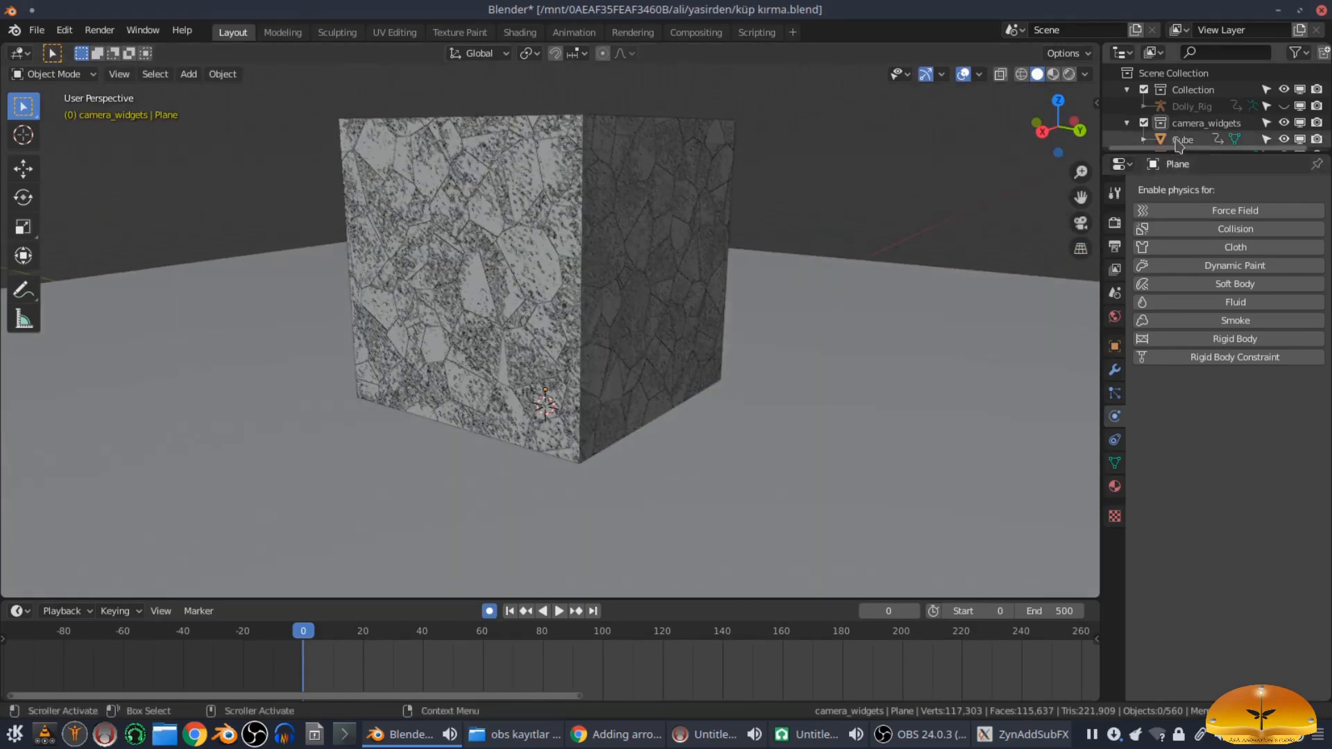
{"action": "key", "text": "x"}
{"action": "left_click", "coordinate": [690, 268]}
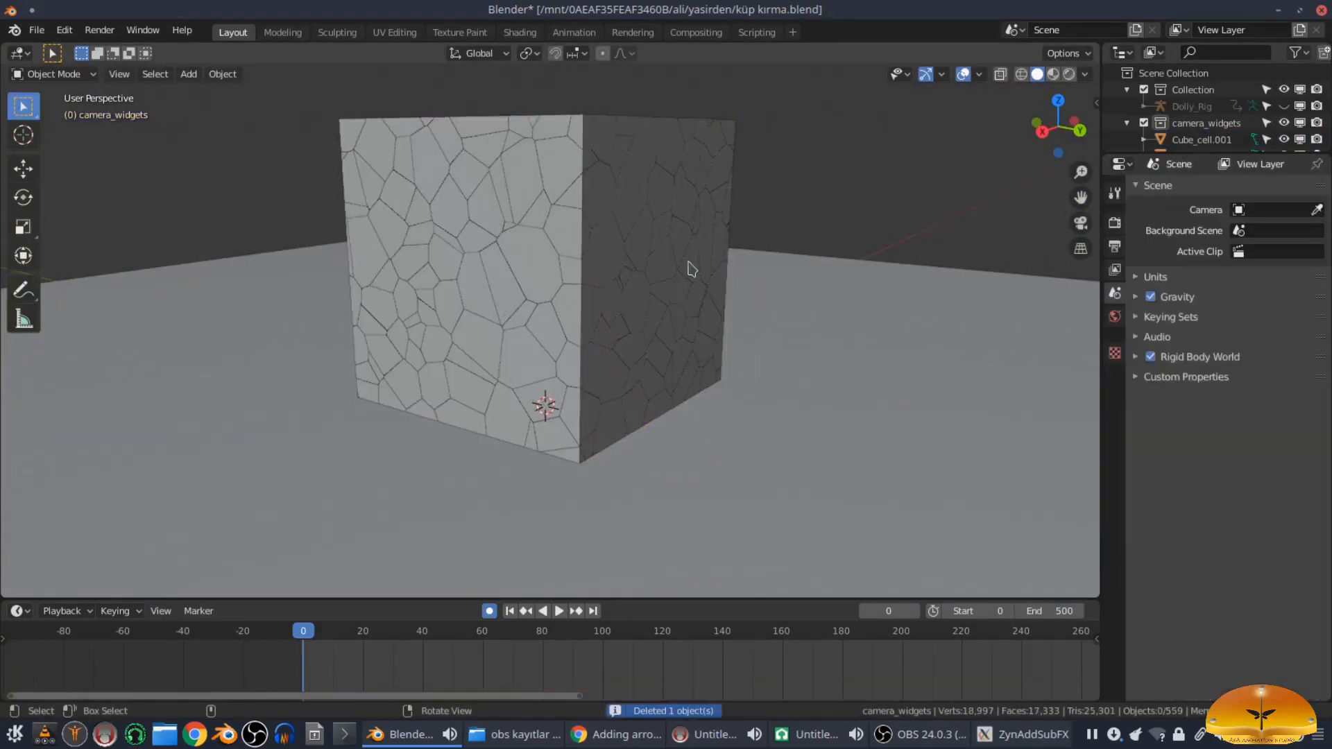
Step: Select the floor plane, play the simulation briefly to check how the fracture pieces behave, and rewind to frame 0
{"action": "middle_click_drag", "start_coordinate": [733, 421], "coordinate": [765, 387]}
{"action": "left_click", "coordinate": [848, 354]}
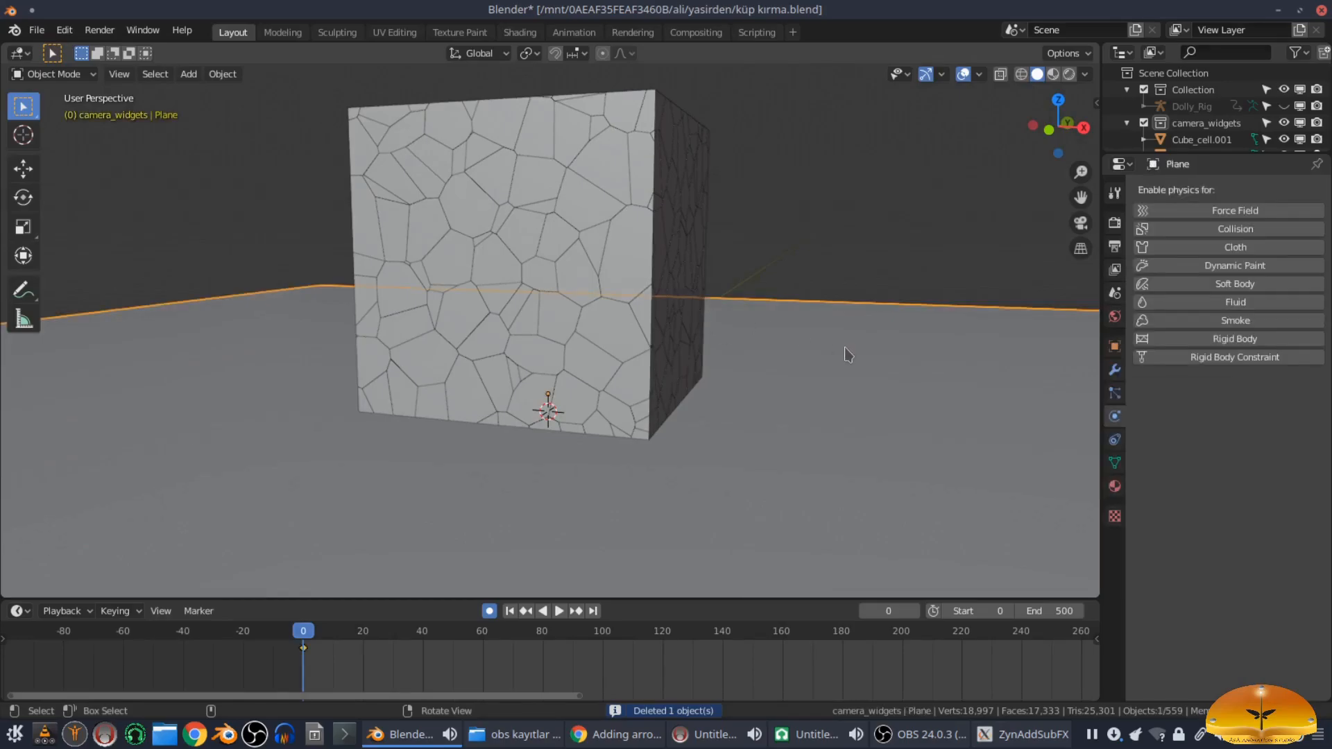
{"action": "left_click", "coordinate": [560, 611]}
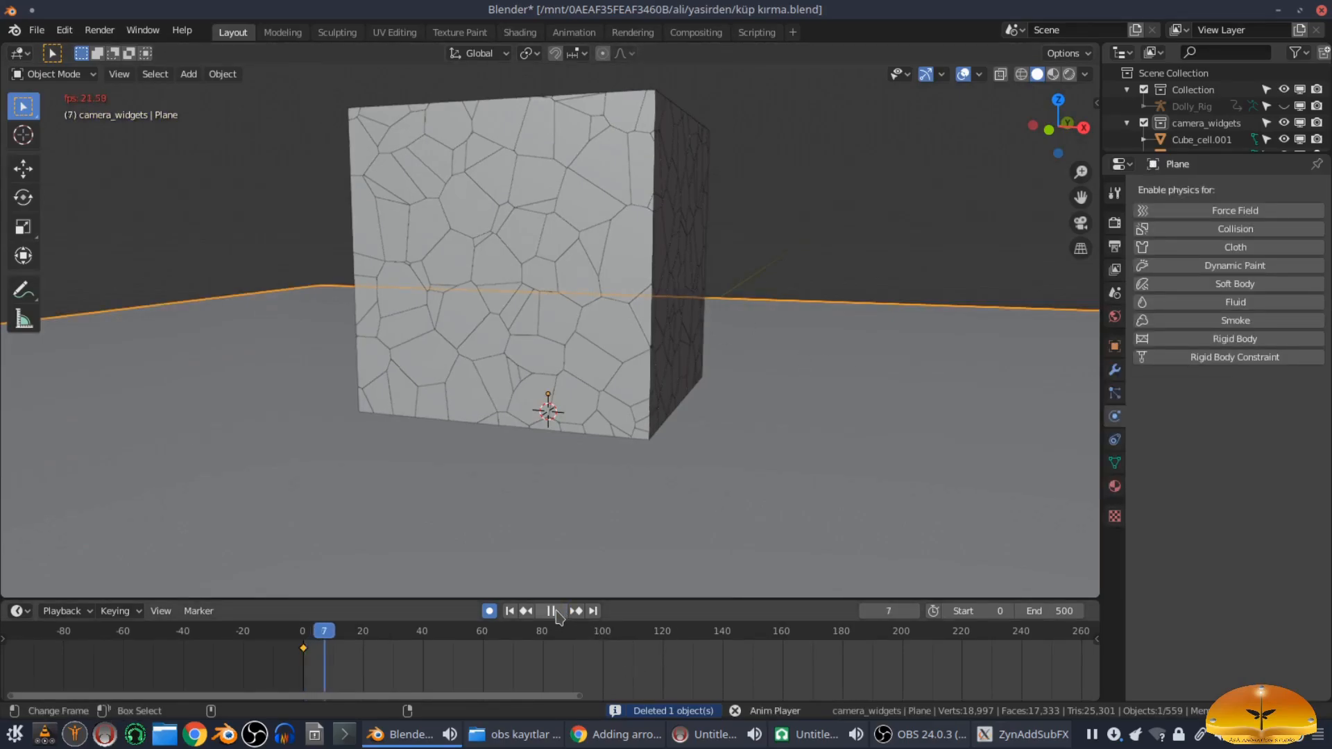
{"action": "left_click", "coordinate": [551, 611]}
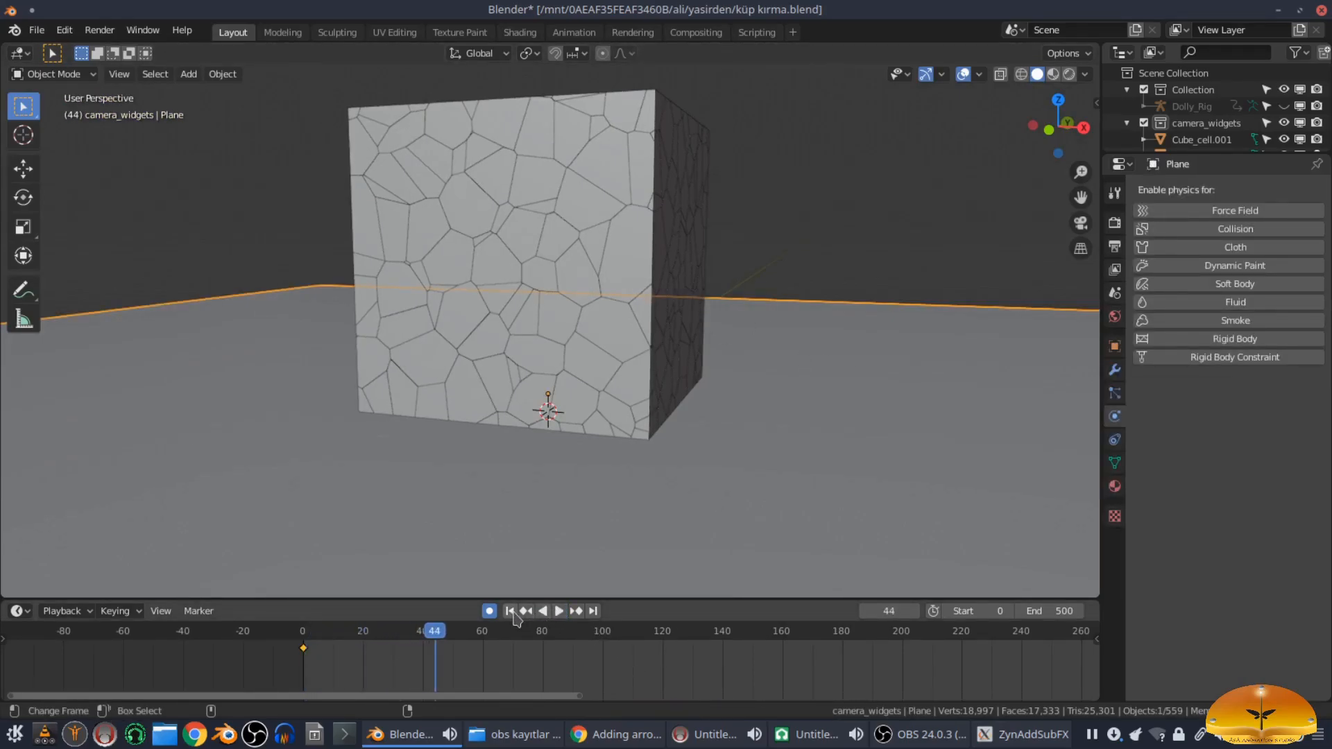
{"action": "left_click", "coordinate": [509, 611]}
Step: Add a cone mesh at the origin in the right orthographic view
{"action": "middle_click_drag", "start_coordinate": [752, 484], "coordinate": [680, 465]}
{"action": "scroll", "coordinate": [766, 465], "scroll_direction": "down", "scroll_amount": 3}
{"action": "scroll", "coordinate": [763, 458], "scroll_direction": "down", "scroll_amount": 1}
{"action": "scroll", "coordinate": [764, 458], "scroll_direction": "up", "scroll_amount": 4}
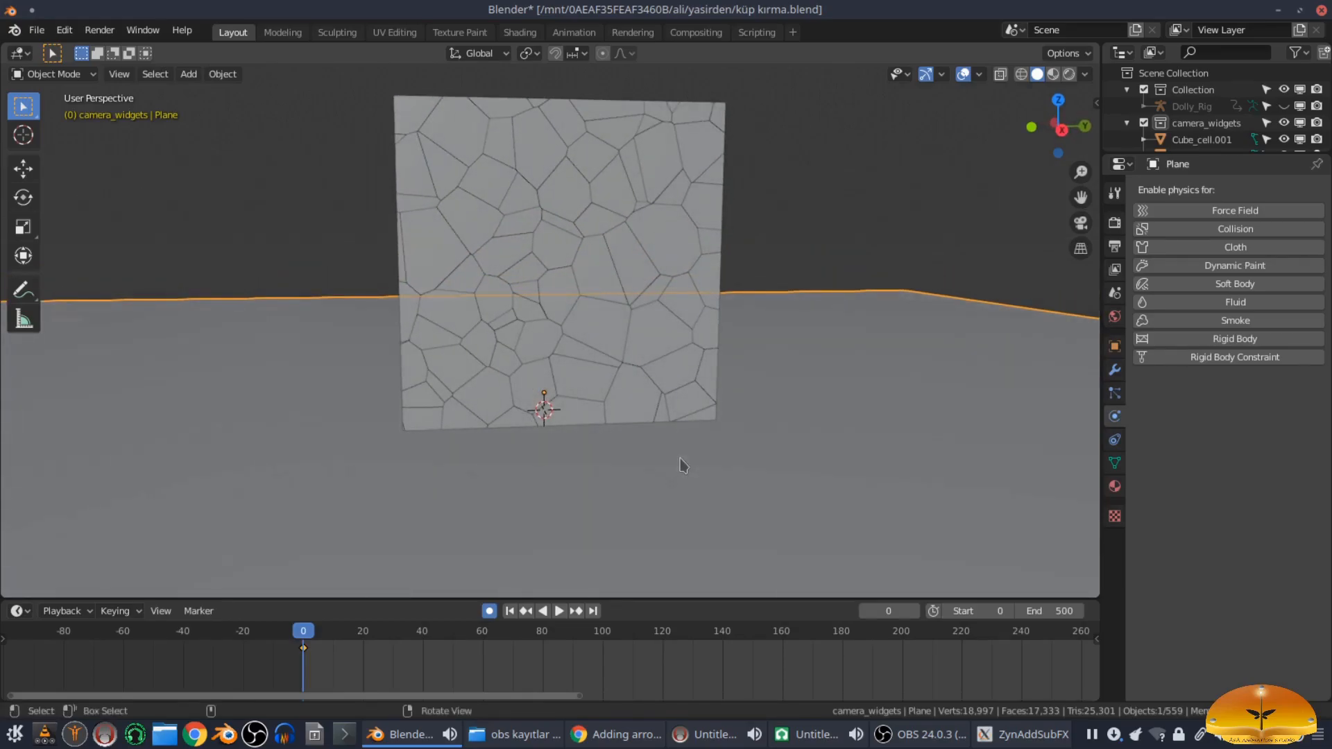
{"action": "key", "text": "KP_3"}
{"action": "scroll", "coordinate": [667, 380], "scroll_direction": "down", "scroll_amount": 1}
{"action": "key", "text": "shift+a"}
{"action": "mouse_move", "coordinate": [667, 375]}
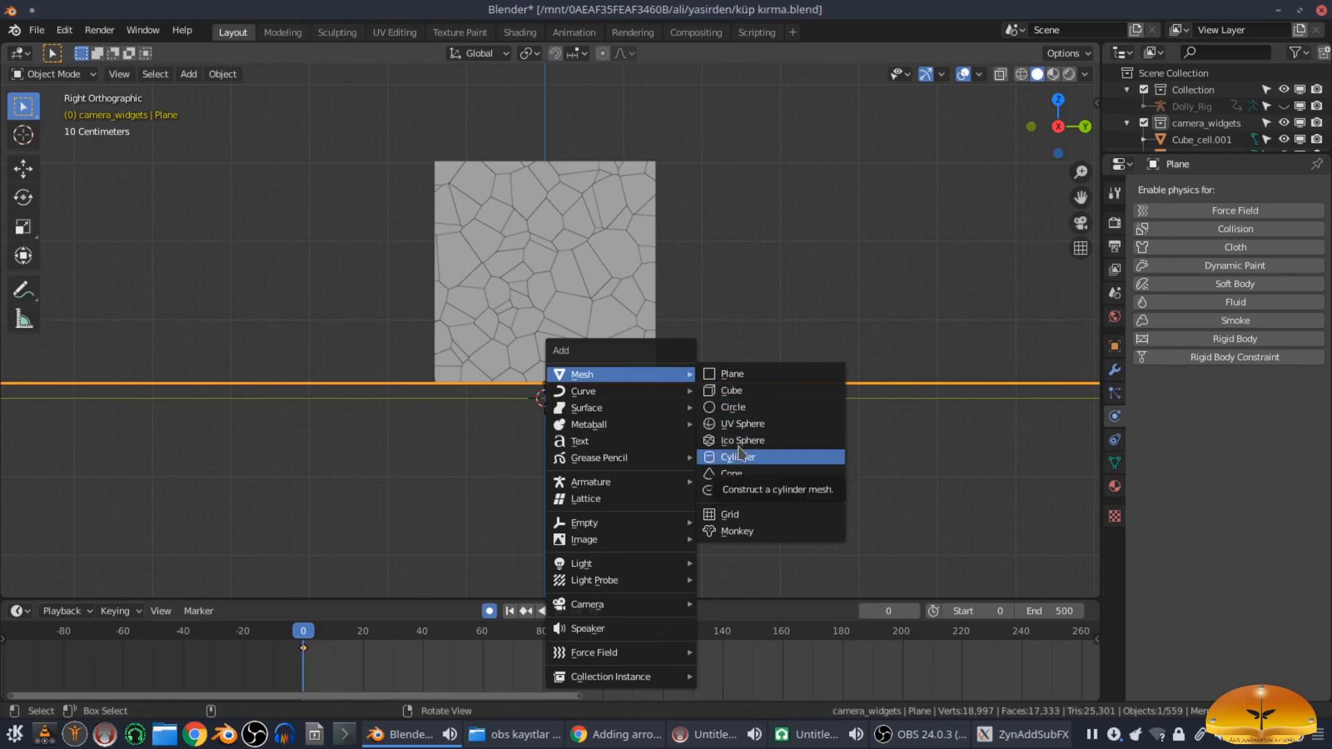
{"action": "left_click", "coordinate": [737, 476]}
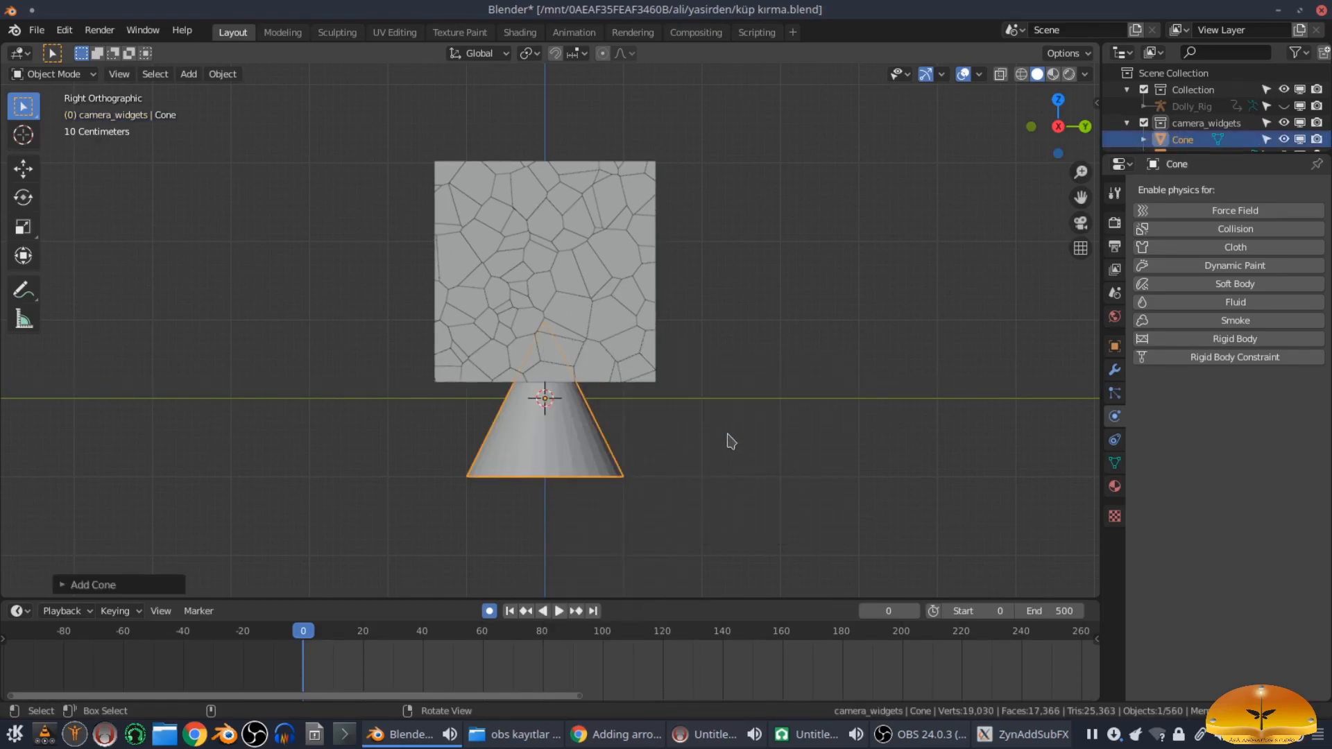
Step: Move the cone along the Y axis clear of the fractured cube and raise it to the height of the cube's upper half
{"action": "scroll", "coordinate": [728, 440], "scroll_direction": "down", "scroll_amount": 1}
{"action": "key", "text": "g"}
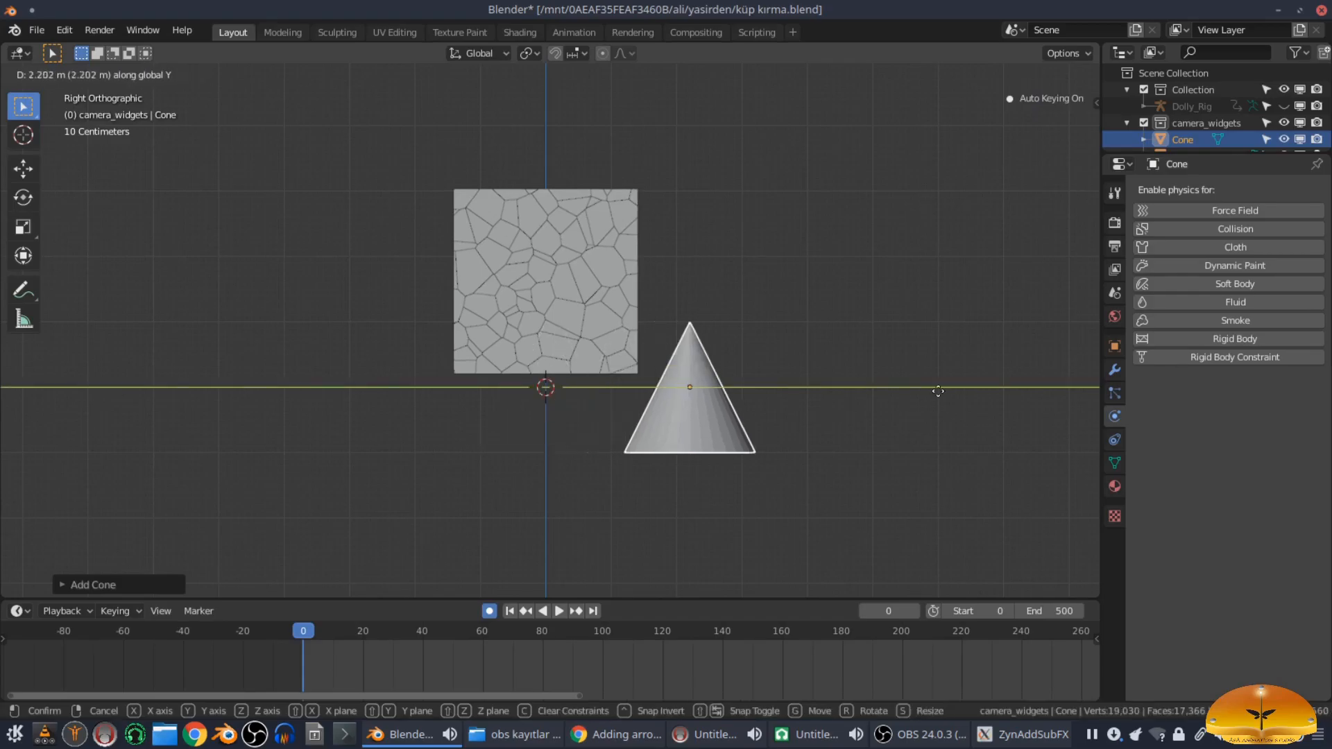
{"action": "left_click", "coordinate": [1048, 385]}
{"action": "key", "text": "g"}
{"action": "key", "text": "x"}
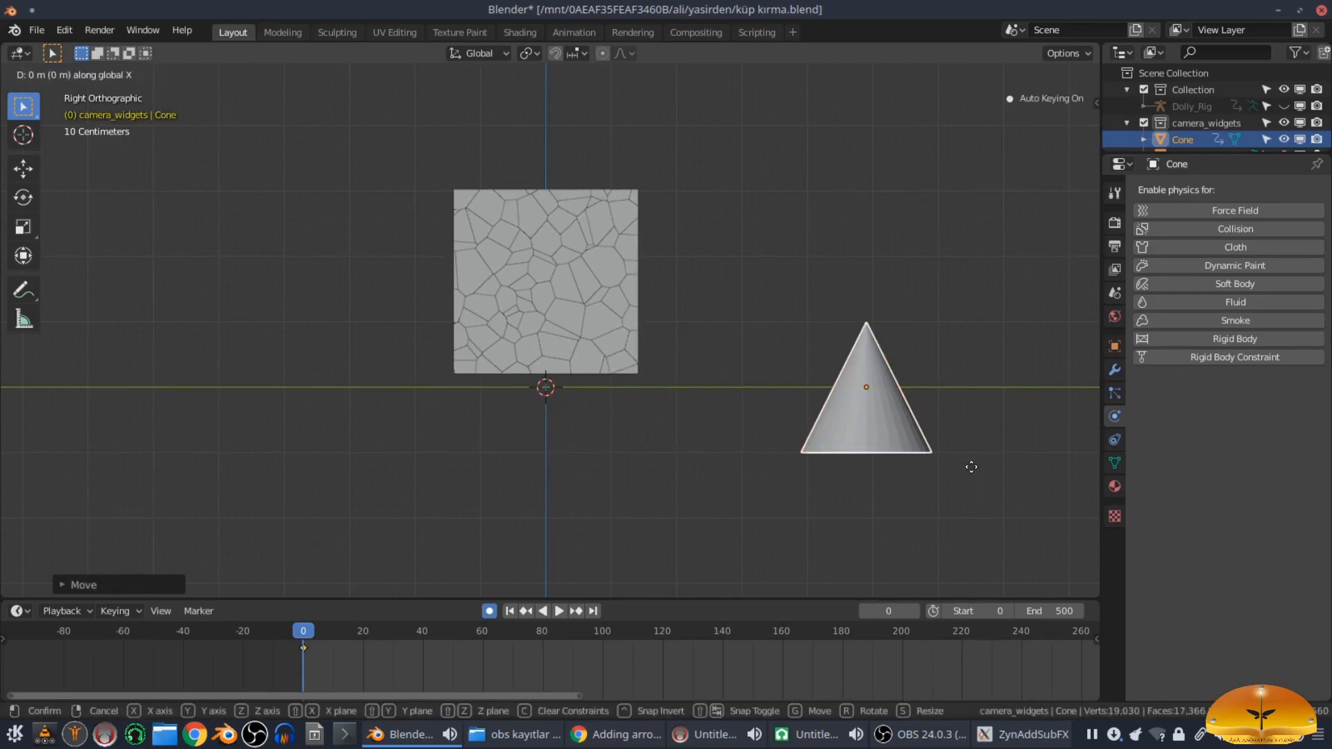
{"action": "left_click", "coordinate": [974, 336]}
Step: Rotate the cone 90° about the X axis so its tip points at the cube, and scale it down
{"action": "key", "text": "r"}
{"action": "type", "text": "x"}
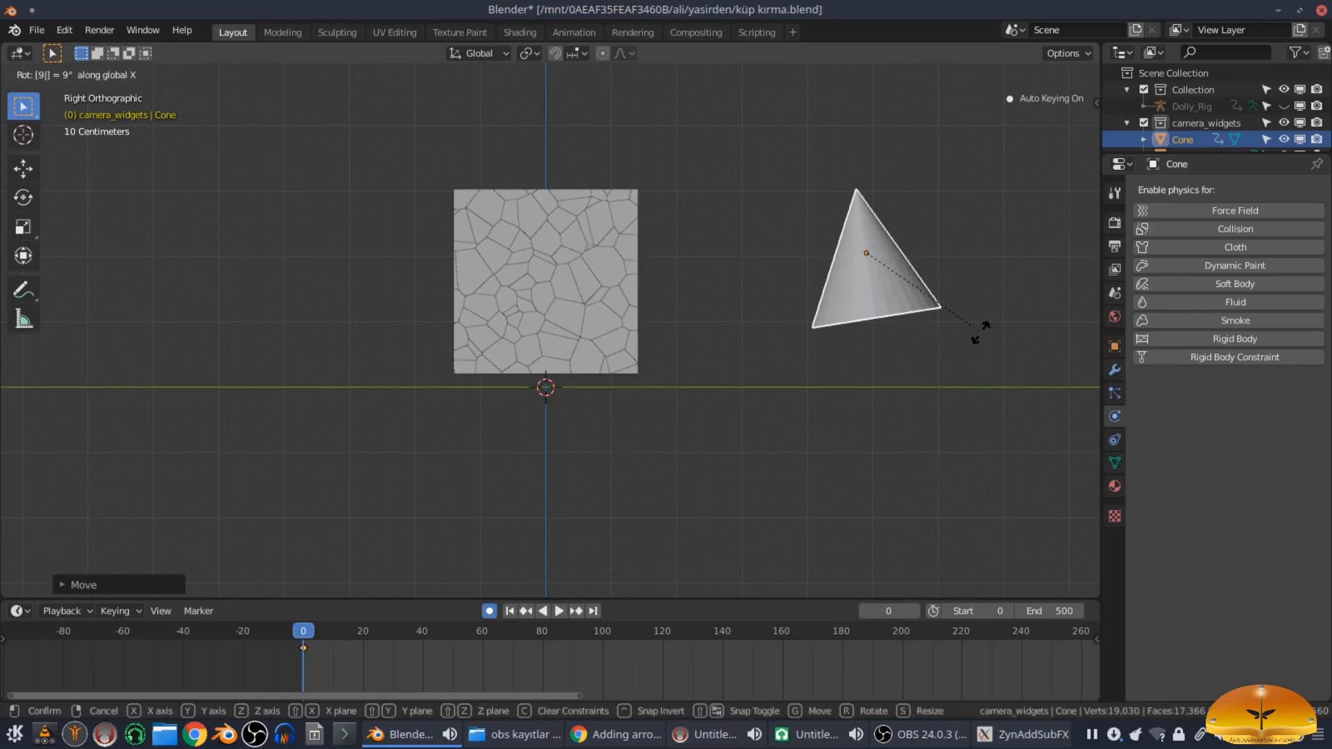
{"action": "type", "text": "90"}
{"action": "left_click", "coordinate": [983, 340]}
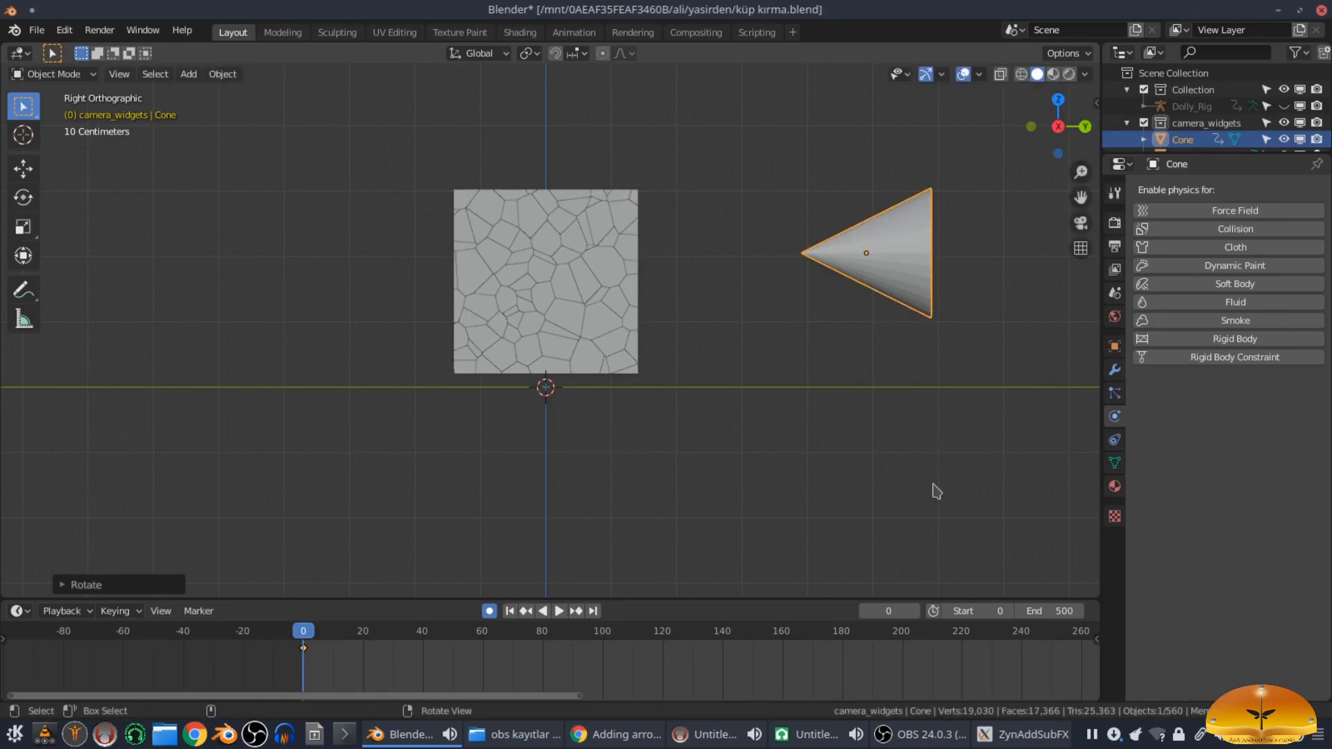
{"action": "key", "text": "s"}
{"action": "left_click", "coordinate": [910, 371]}
Step: Lower the cone about 0.55 m in the front view, toward the middle of the cube's face
{"action": "middle_click_drag", "start_coordinate": [911, 371], "coordinate": [809, 410]}
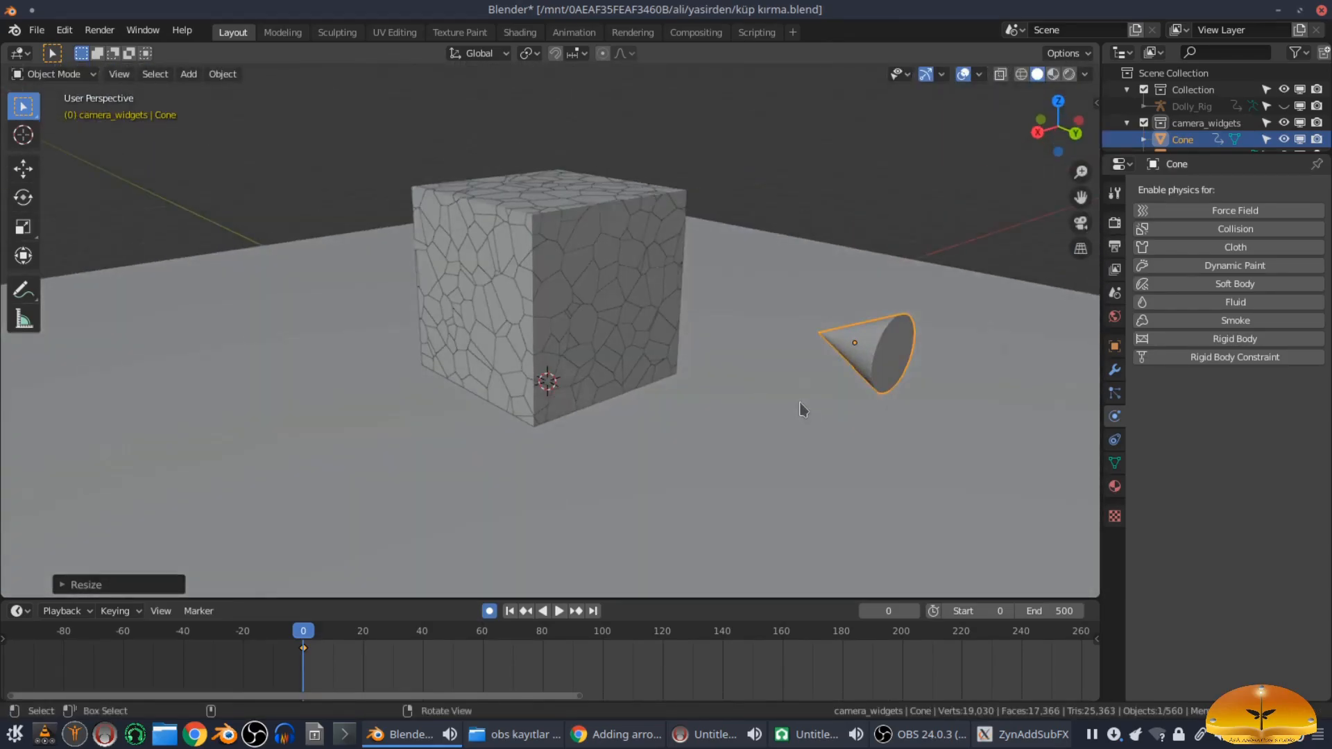
{"action": "key", "text": "KP_3"}
{"action": "key", "text": "KP_1"}
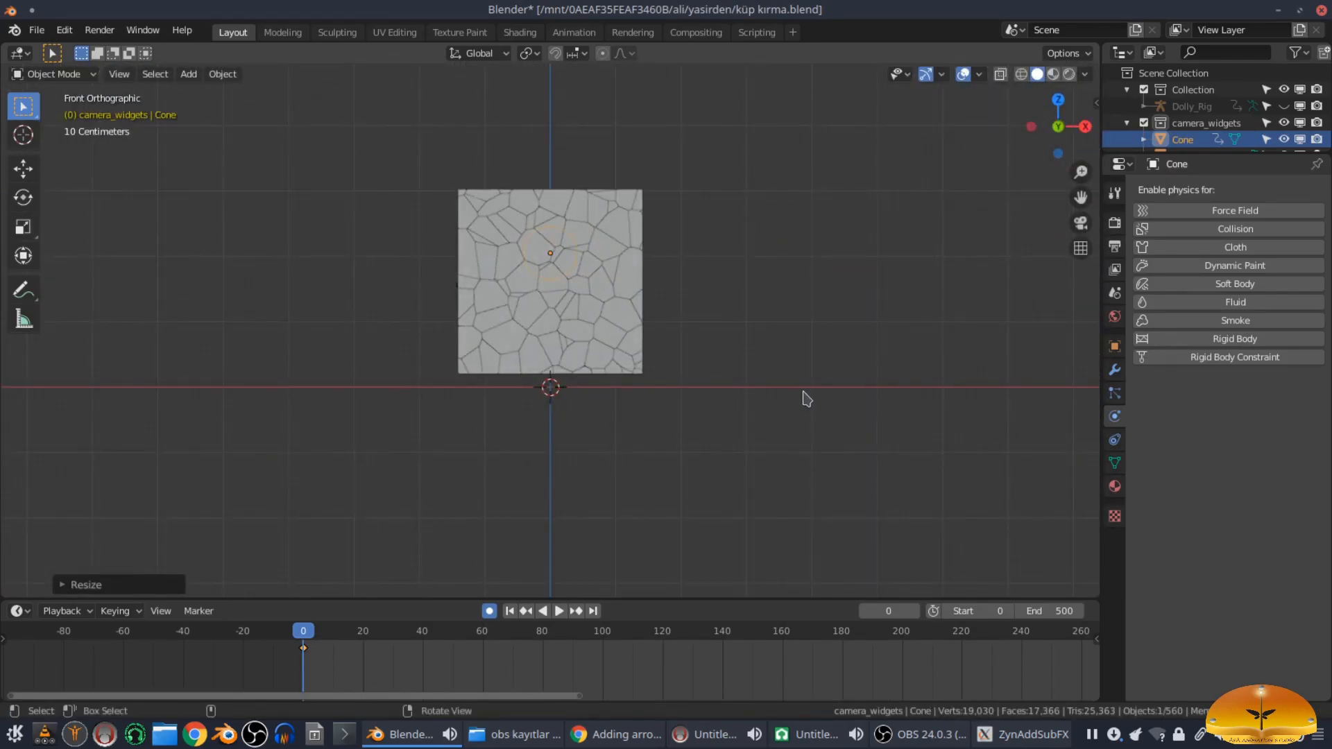
{"action": "key", "text": "g"}
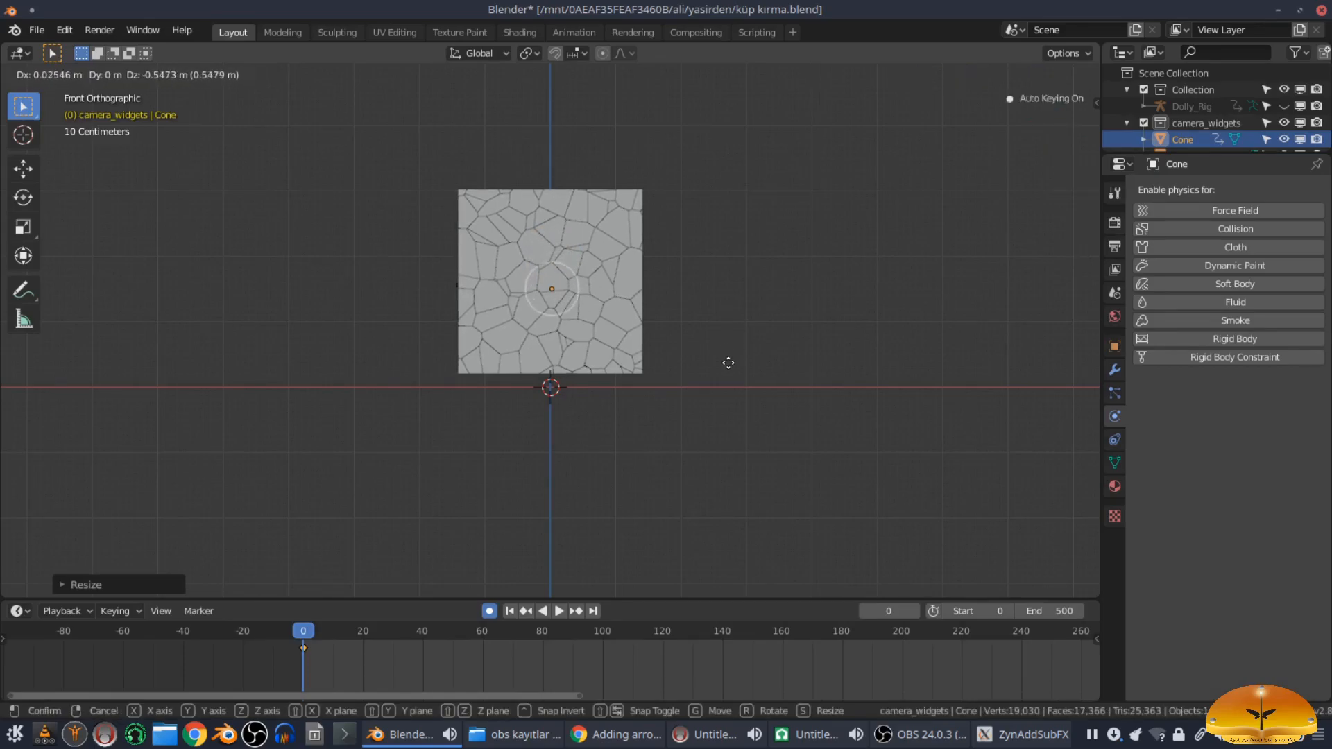
{"action": "left_click", "coordinate": [725, 365]}
Step: Move the cone farther from the cube along the Y axis, toward the edge of the floor plane
{"action": "middle_click_drag", "start_coordinate": [822, 353], "coordinate": [637, 402]}
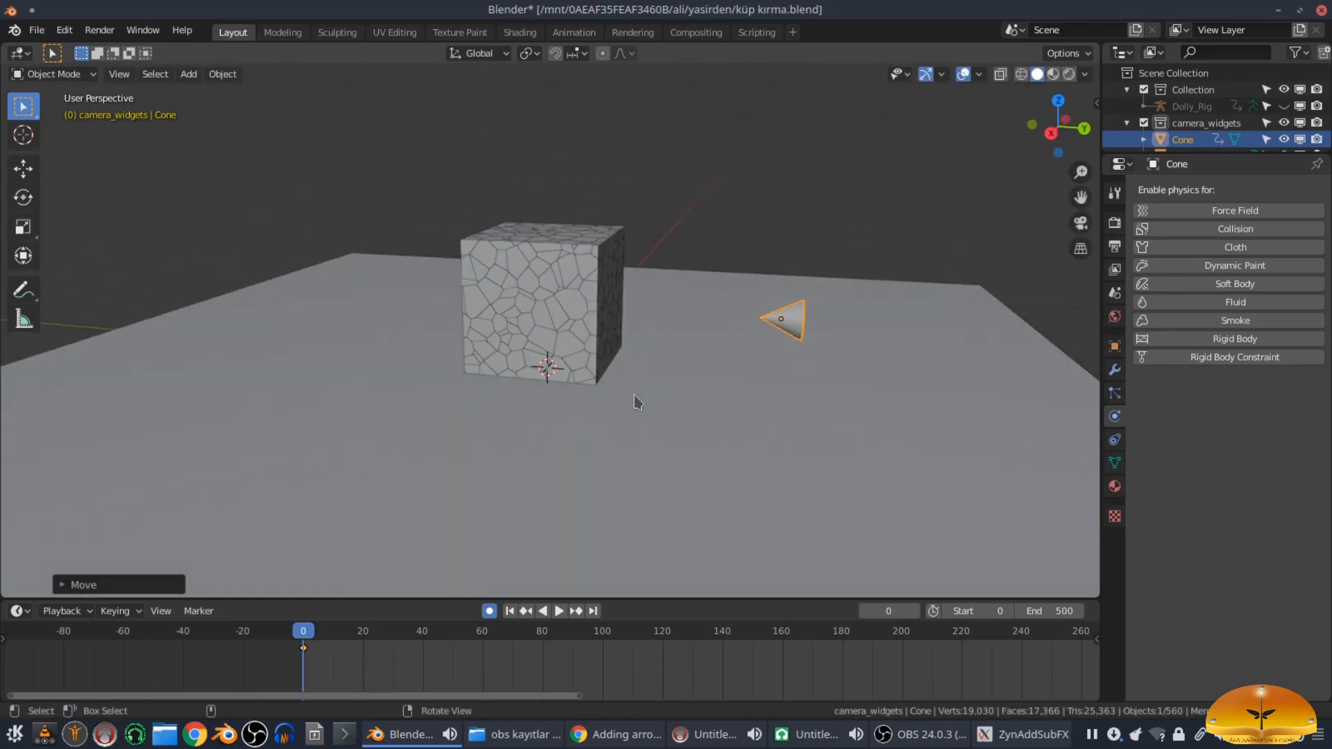
{"action": "key", "text": "g"}
{"action": "key", "text": "y"}
{"action": "left_click", "coordinate": [874, 378]}
Step: Raise the cone slightly in the front view to line it up with the centre of the cube
{"action": "middle_click_drag", "start_coordinate": [874, 378], "coordinate": [640, 334]}
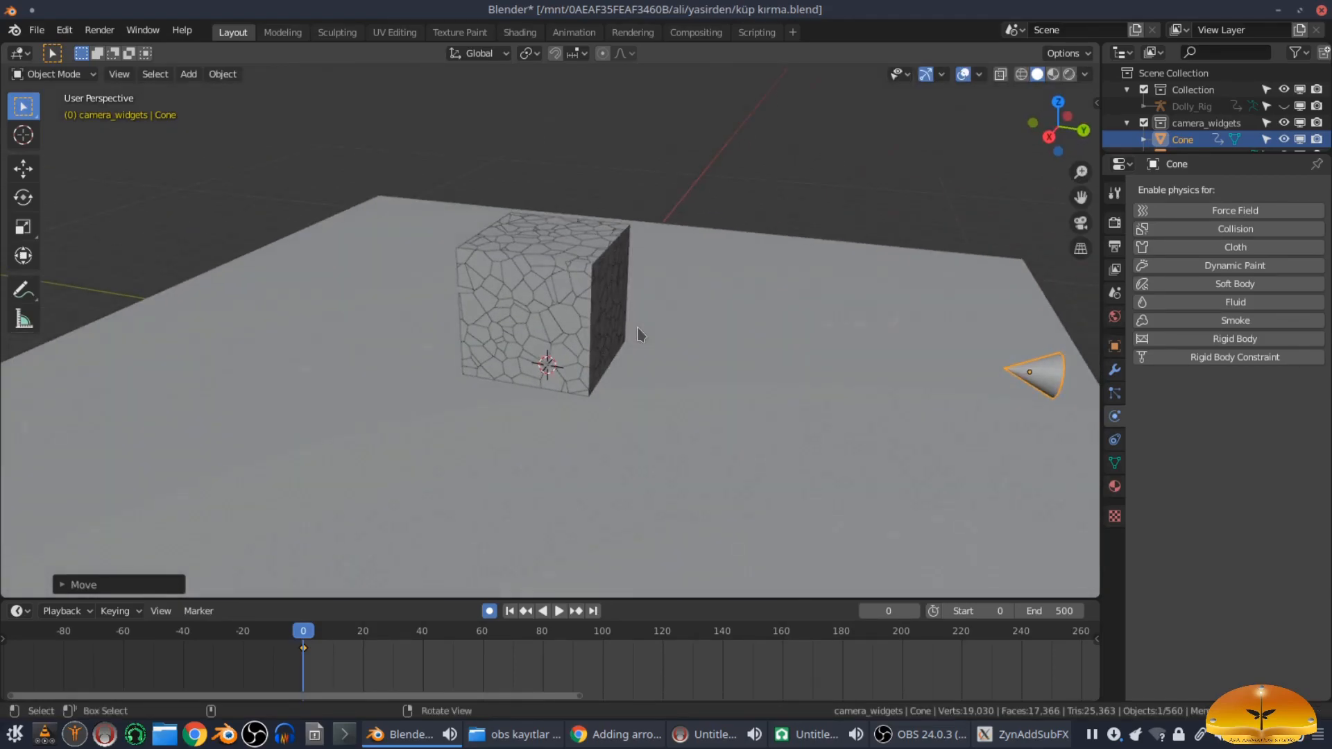
{"action": "key", "text": "KP_1"}
{"action": "scroll", "coordinate": [661, 319], "scroll_direction": "up", "scroll_amount": 6}
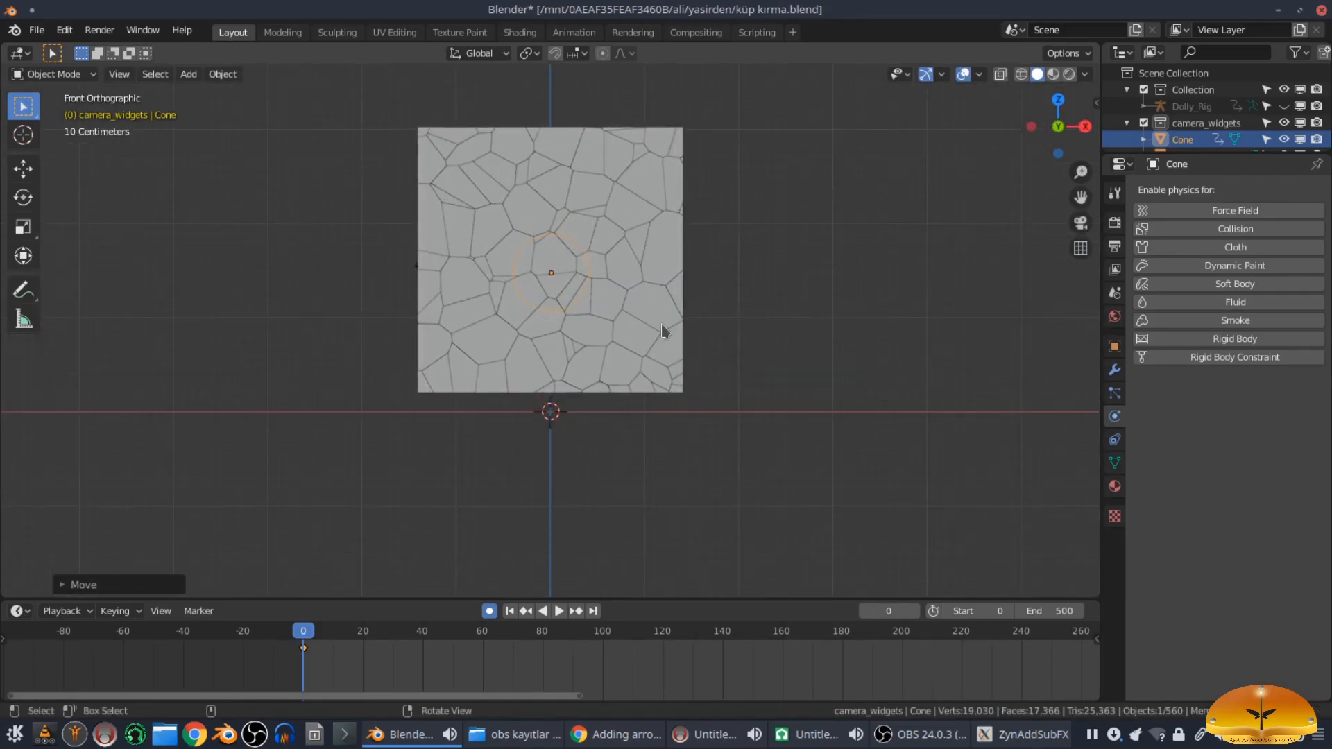
{"action": "middle_click_drag", "start_coordinate": [664, 378], "coordinate": [648, 426], "text": "shift"}
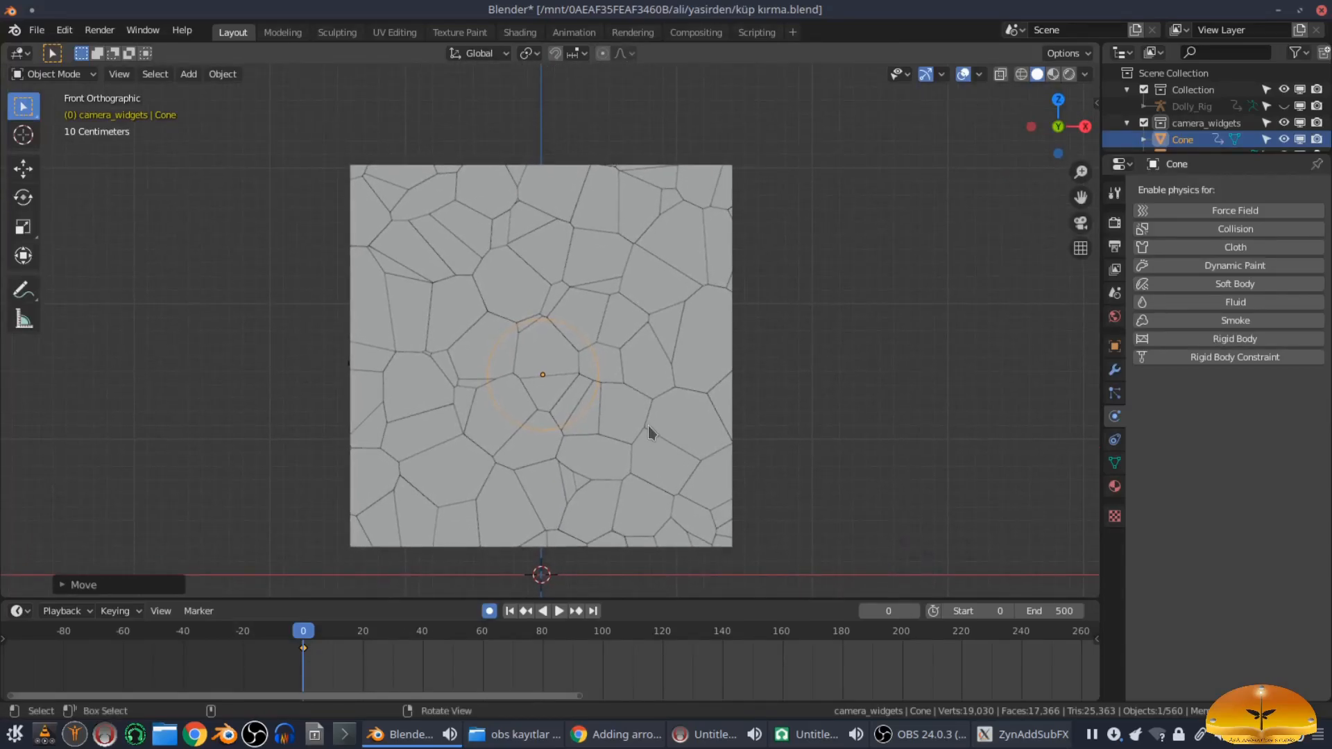
{"action": "key", "text": "g"}
{"action": "right_click", "coordinate": [652, 399]}
{"action": "left_click", "coordinate": [651, 378]}
Step: Circle-select the outer fracture pieces in the front view, leaving the pieces in the cone's path unselected
{"action": "key", "text": "c"}
{"action": "right_click", "coordinate": [753, 310]}
{"action": "mouse_move", "coordinate": [752, 310]}
{"action": "middle_mouse_down"}
{"action": "mouse_move", "coordinate": [894, 347]}
{"action": "mouse_move", "coordinate": [1072, 343]}
{"action": "middle_mouse_up"}
{"action": "left_click", "coordinate": [992, 312]}
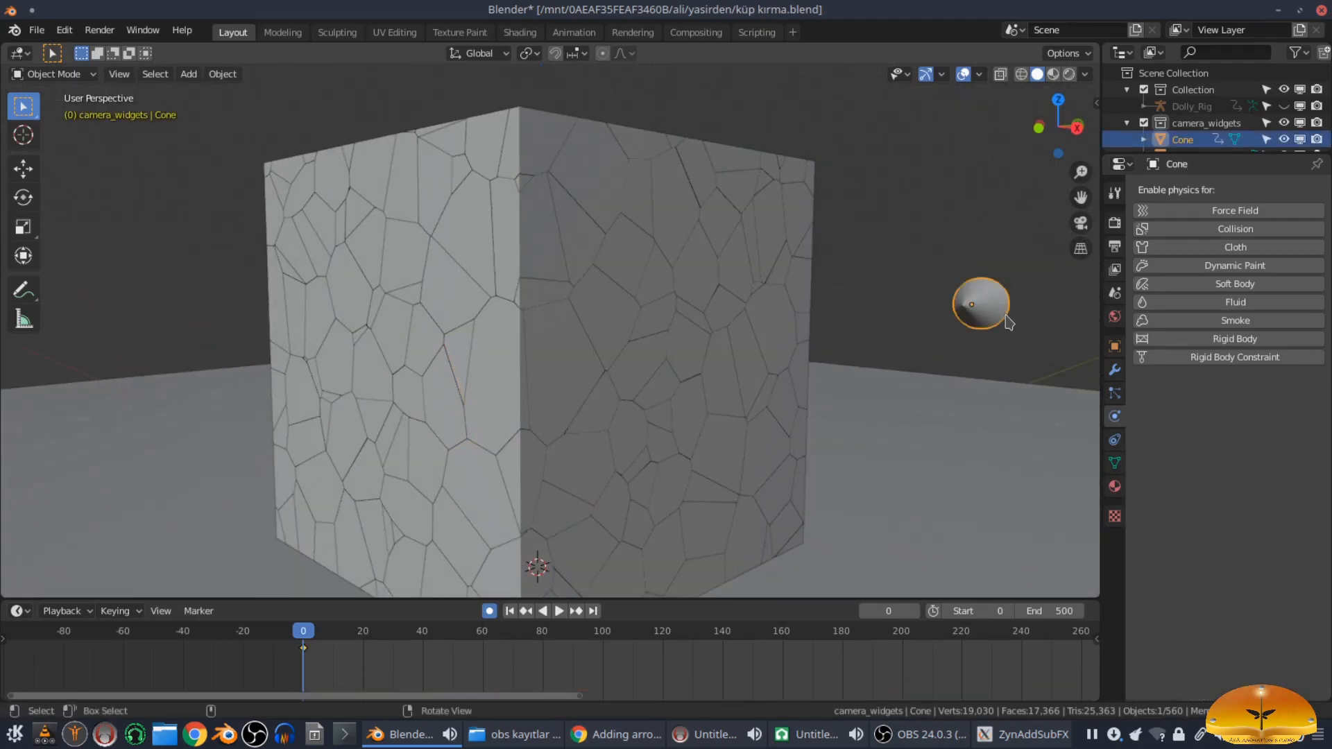
{"action": "key", "text": "KP_1"}
{"action": "key", "text": "c"}
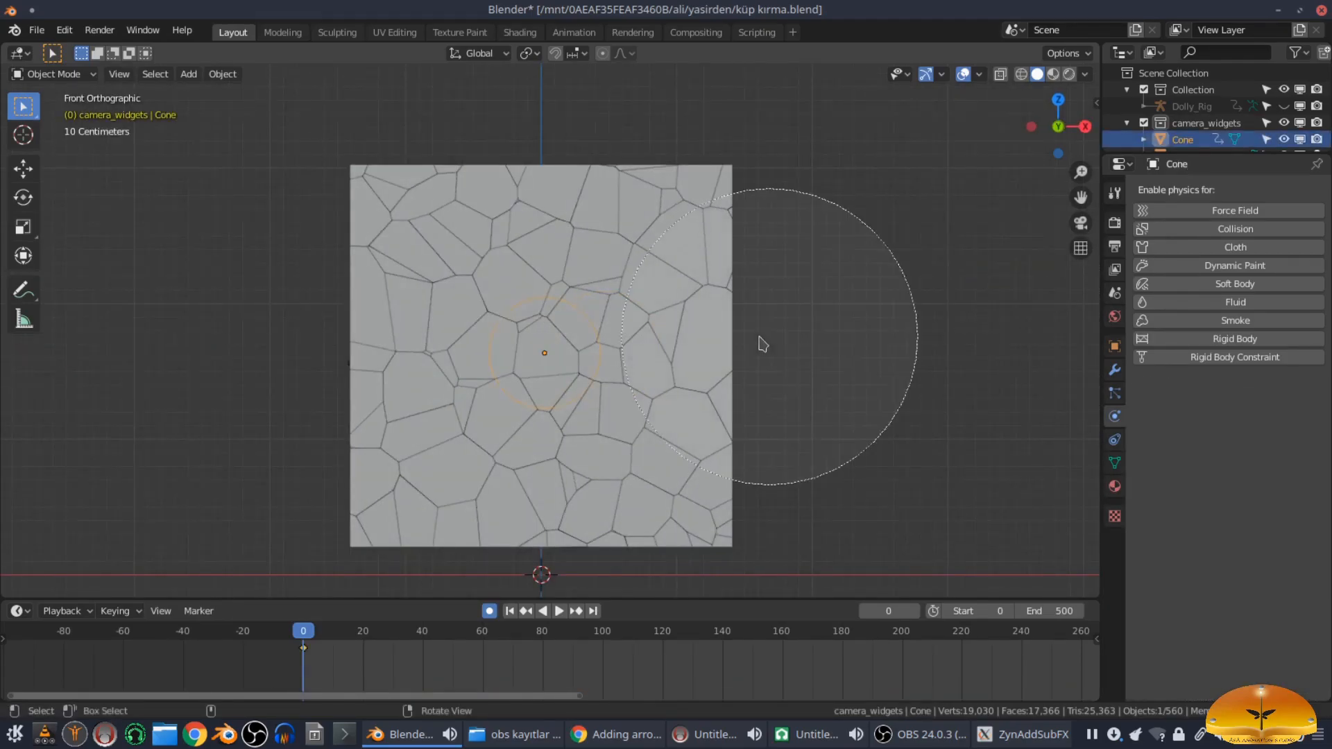
{"action": "mouse_move", "coordinate": [770, 210]}
{"action": "left_mouse_down"}
{"action": "mouse_move", "coordinate": [773, 288]}
{"action": "mouse_move", "coordinate": [809, 363]}
{"action": "mouse_move", "coordinate": [788, 481]}
{"action": "mouse_move", "coordinate": [728, 589]}
{"action": "mouse_move", "coordinate": [312, 555]}
{"action": "mouse_move", "coordinate": [281, 425]}
{"action": "mouse_move", "coordinate": [268, 148]}
{"action": "mouse_move", "coordinate": [396, 101]}
{"action": "mouse_move", "coordinate": [659, 82]}
{"action": "left_mouse_up"}
{"action": "key", "text": "Escape"}
Step: Deselect the floor plane and the cone, keeping the outer fracture pieces selected and the cone as the active object
{"action": "middle_click_drag", "start_coordinate": [1012, 329], "coordinate": [784, 351]}
{"action": "scroll", "coordinate": [786, 353], "scroll_direction": "down", "scroll_amount": 3}
{"action": "left_click", "coordinate": [795, 466], "text": "shift"}
{"action": "left_click", "coordinate": [795, 465], "text": "shift"}
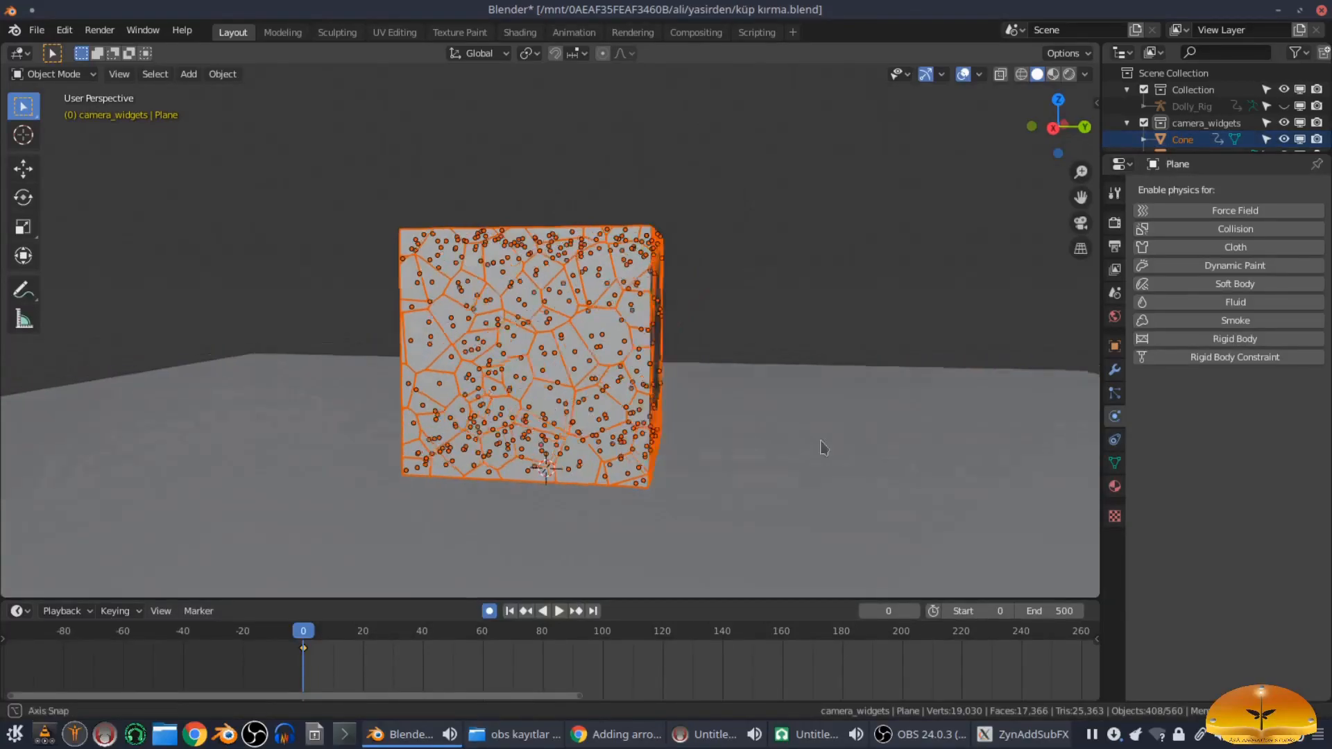
{"action": "middle_click_drag", "start_coordinate": [805, 451], "coordinate": [906, 416]}
{"action": "left_click", "coordinate": [825, 365], "text": "shift"}
{"action": "left_click", "coordinate": [825, 365], "text": "shift"}
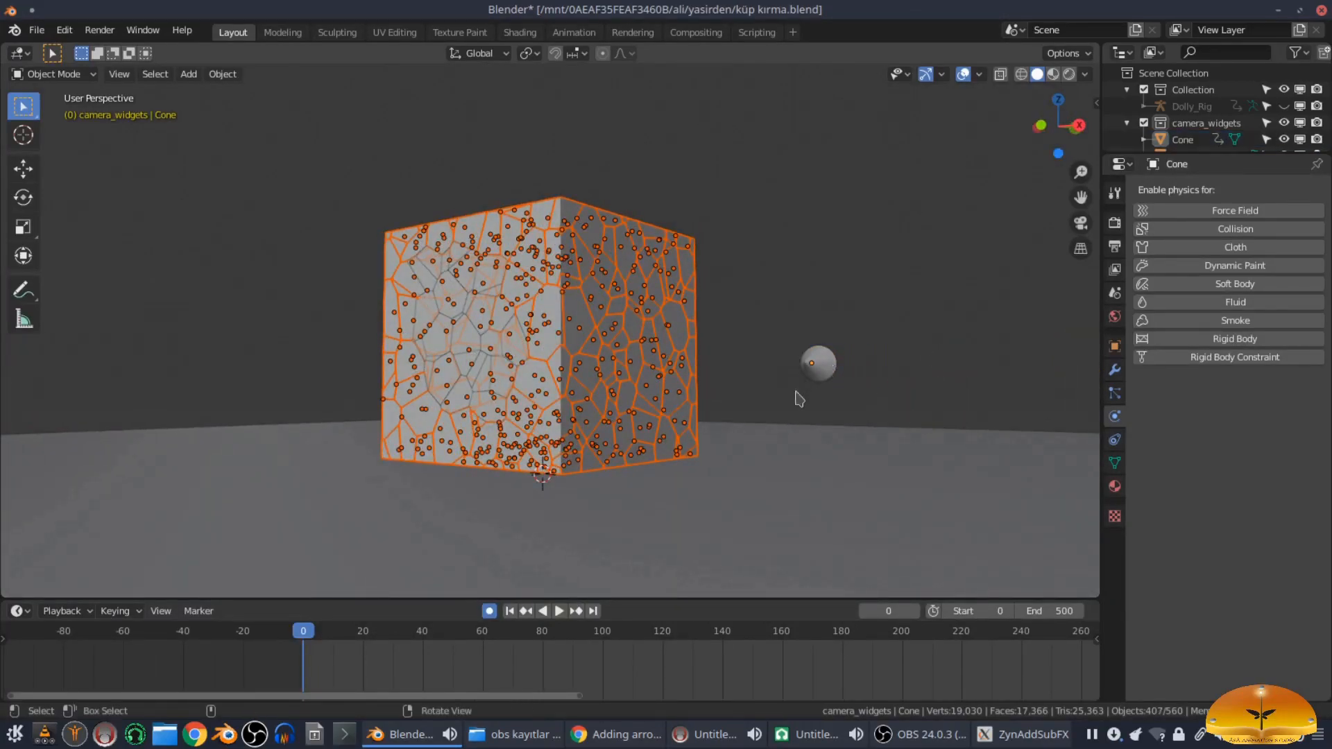
Step: Add a rigid body to the active cone and set its type to Passive
{"action": "left_click", "coordinate": [1249, 340]}
{"action": "middle_click_drag", "start_coordinate": [937, 416], "coordinate": [649, 435]}
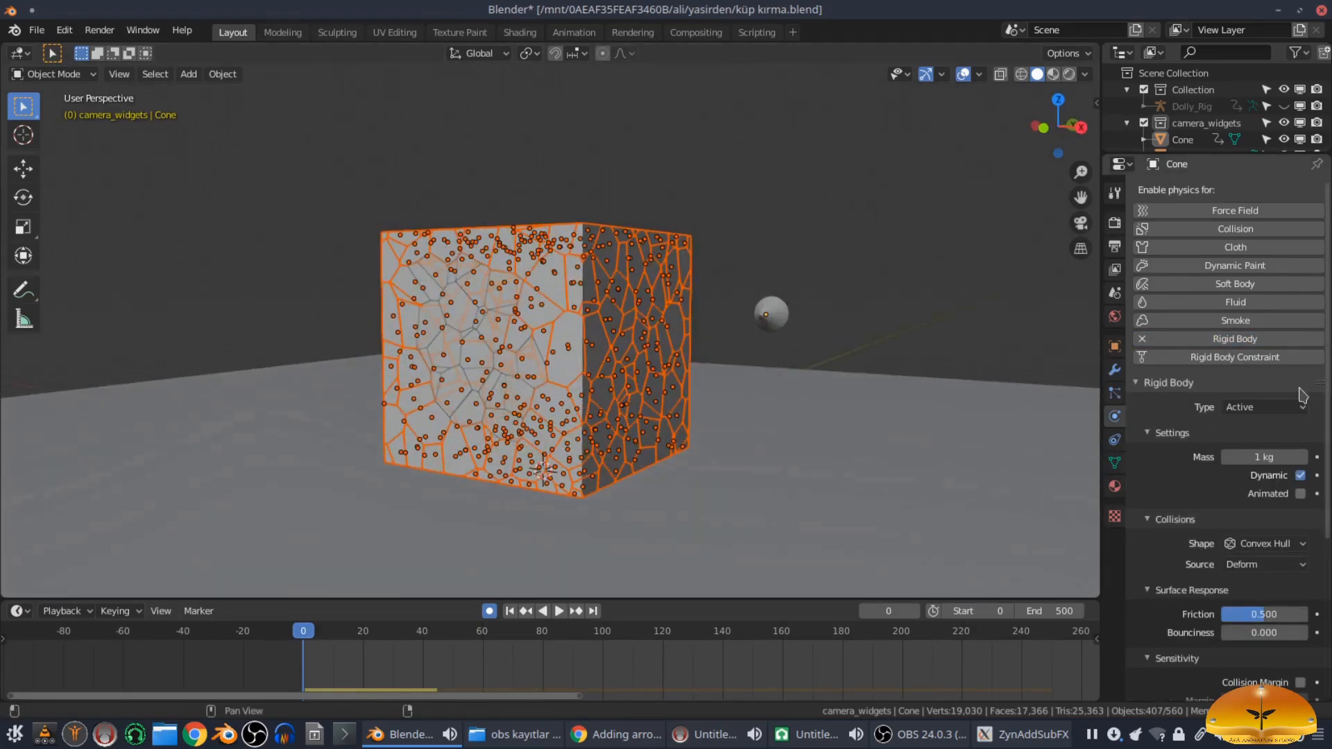
{"action": "left_click", "coordinate": [1294, 409]}
{"action": "left_click", "coordinate": [1255, 444]}
{"action": "mouse_move", "coordinate": [797, 467]}
{"action": "middle_mouse_down"}
{"action": "mouse_move", "coordinate": [817, 468]}
{"action": "mouse_move", "coordinate": [772, 460]}
{"action": "middle_mouse_up"}
{"action": "left_click", "coordinate": [815, 335]}
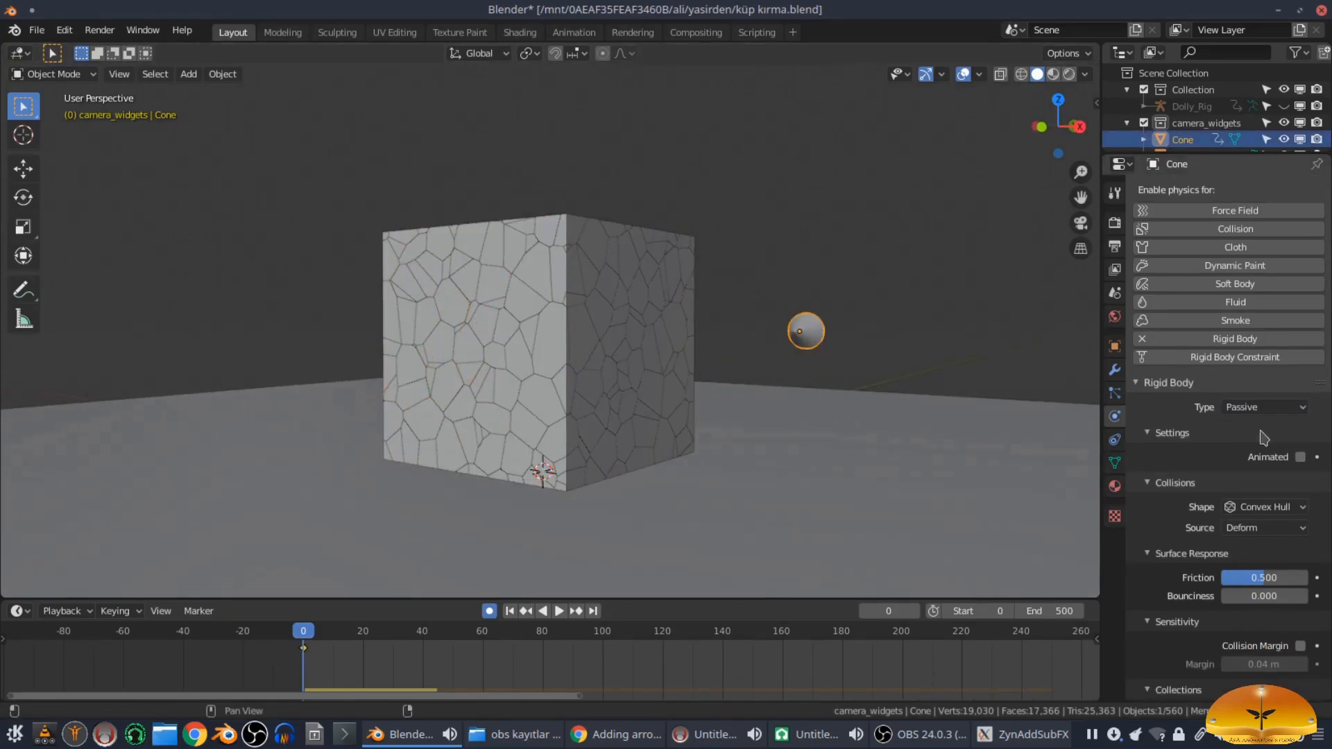
Step: Copy the active cone's rigid body settings to the selected outer fracture pieces
{"action": "left_click_drag", "start_coordinate": [761, 377], "coordinate": [322, 144]}
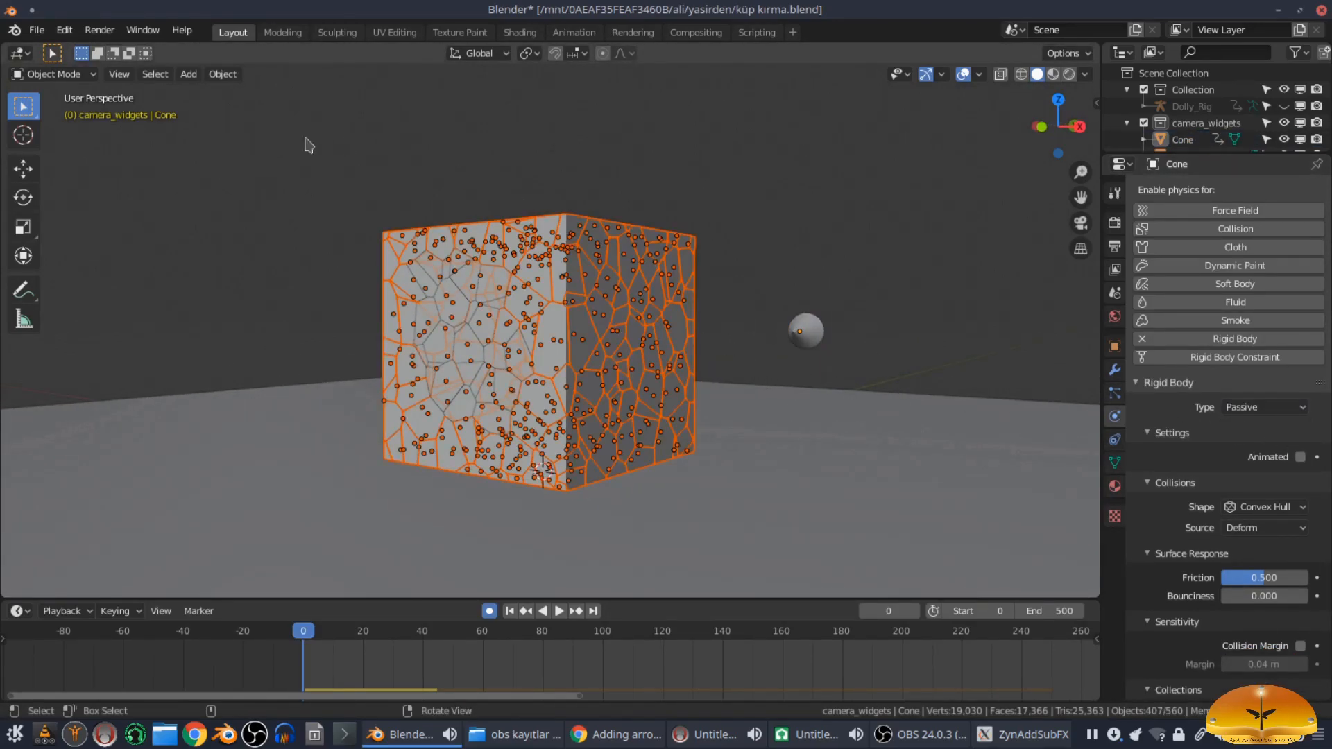
{"action": "left_click", "coordinate": [235, 78]}
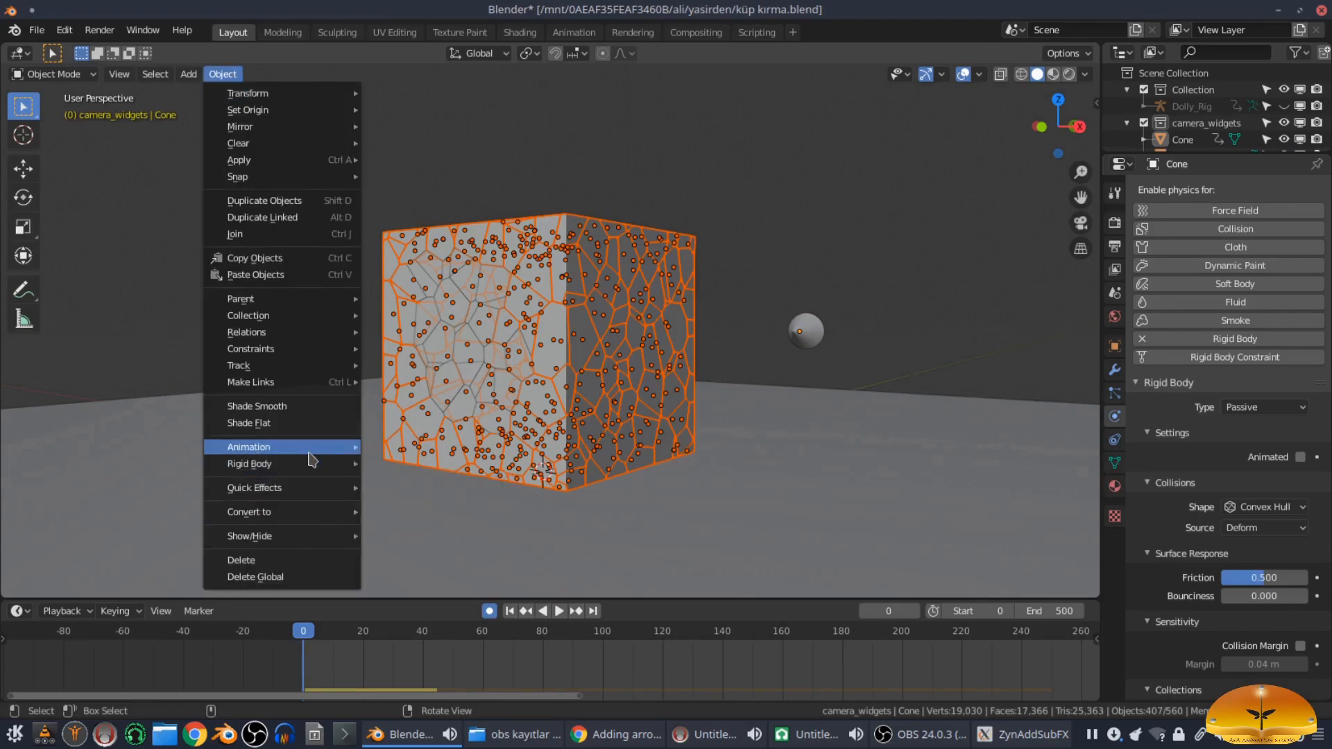
{"action": "mouse_move", "coordinate": [320, 466]}
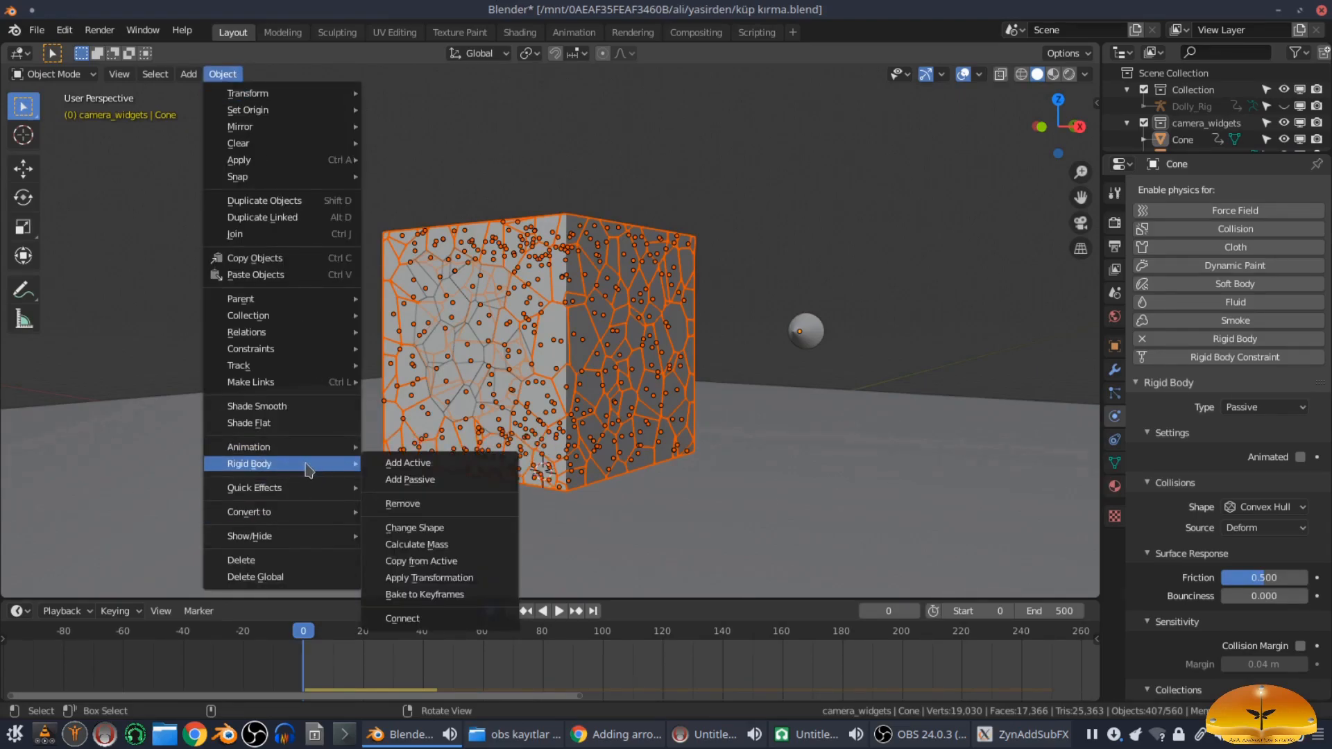
{"action": "left_click", "coordinate": [433, 564]}
{"action": "middle_click_drag", "start_coordinate": [538, 476], "coordinate": [582, 474]}
Step: Add a rigid body of type Passive to the floor plane and set the cone's rigid body type to Passive
{"action": "left_click", "coordinate": [831, 467]}
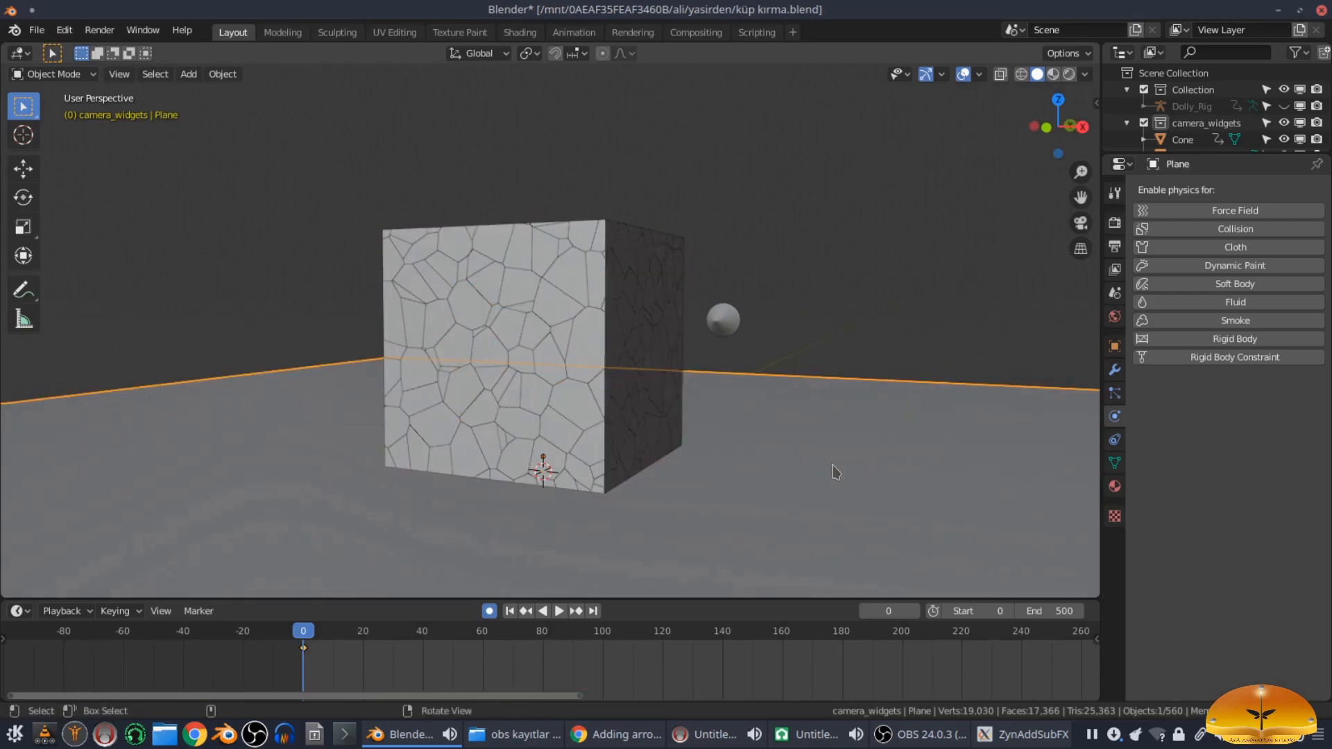
{"action": "left_click", "coordinate": [1224, 339]}
{"action": "left_click", "coordinate": [1243, 415]}
{"action": "left_click", "coordinate": [1246, 446]}
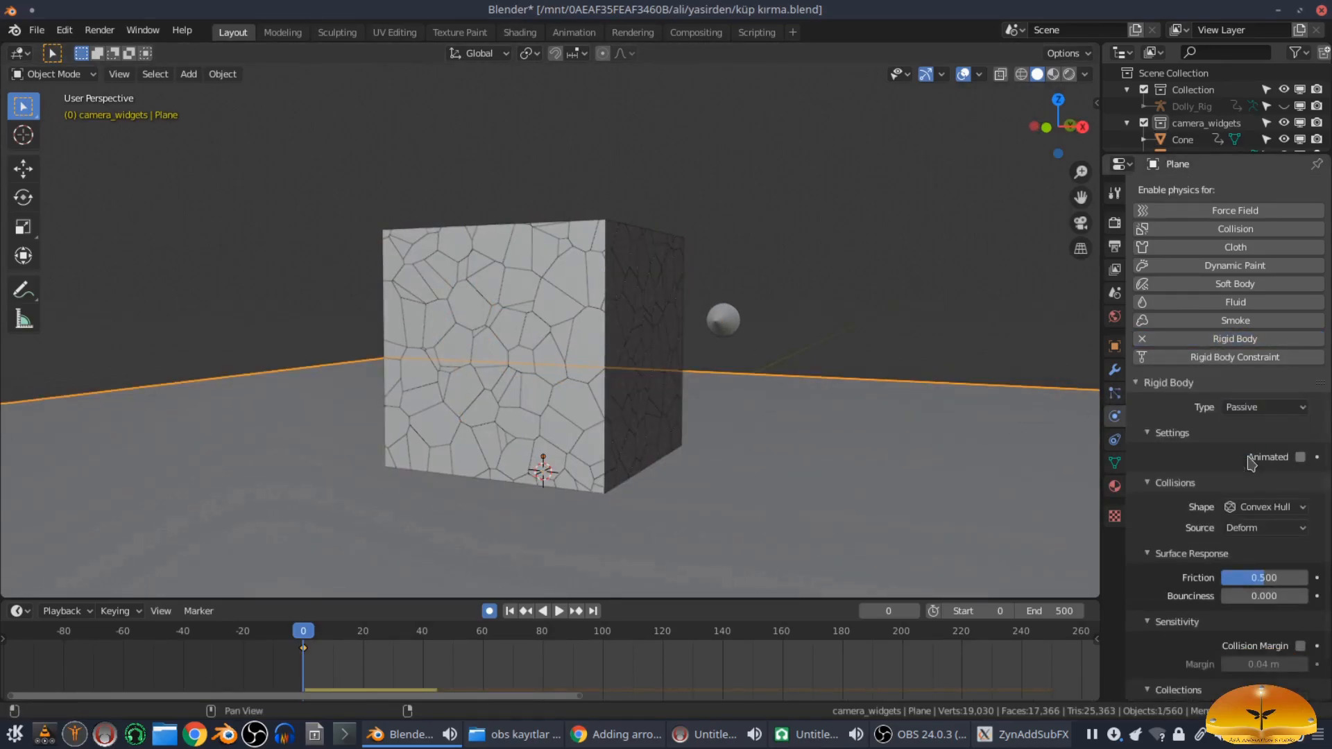
{"action": "left_click", "coordinate": [739, 326]}
{"action": "left_click", "coordinate": [1264, 408]}
{"action": "left_click", "coordinate": [1246, 446]}
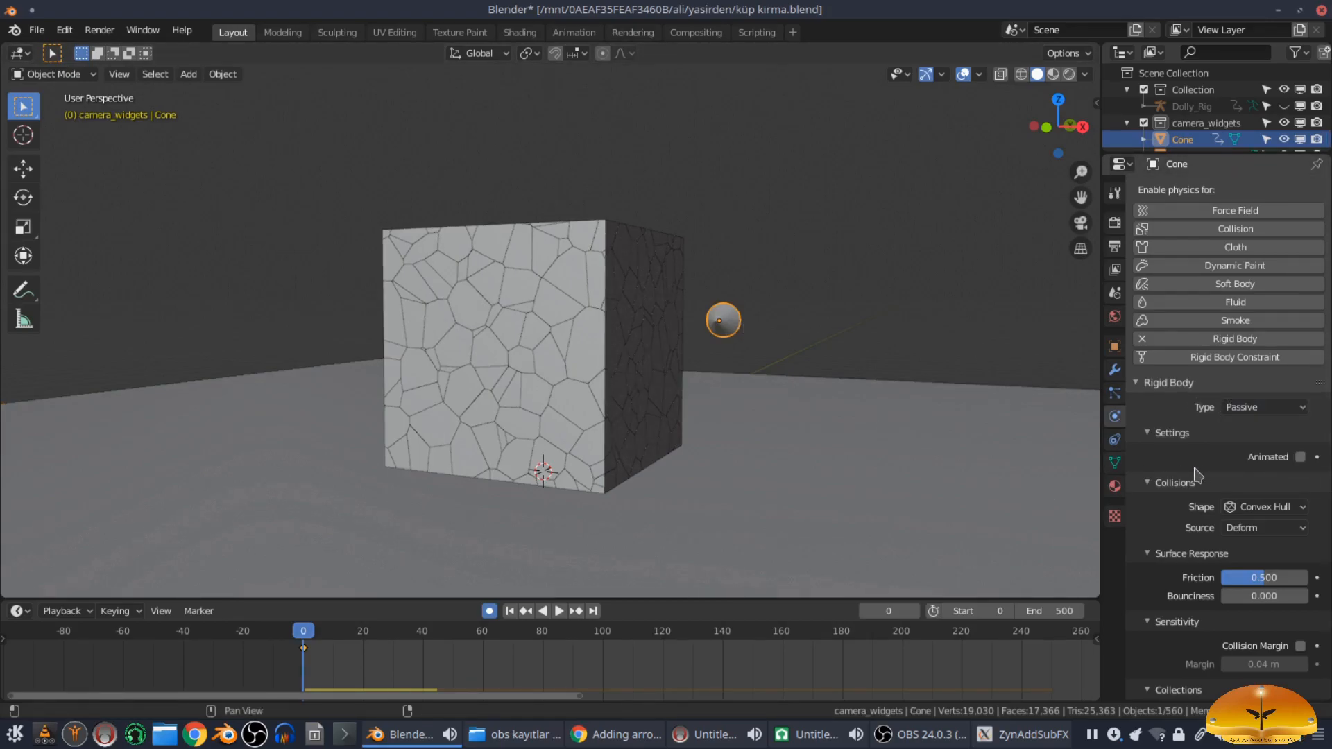
Step: Deselect everything, play the simulation briefly from a side angle to check the cube, and rewind to frame 0
{"action": "left_click", "coordinate": [829, 336]}
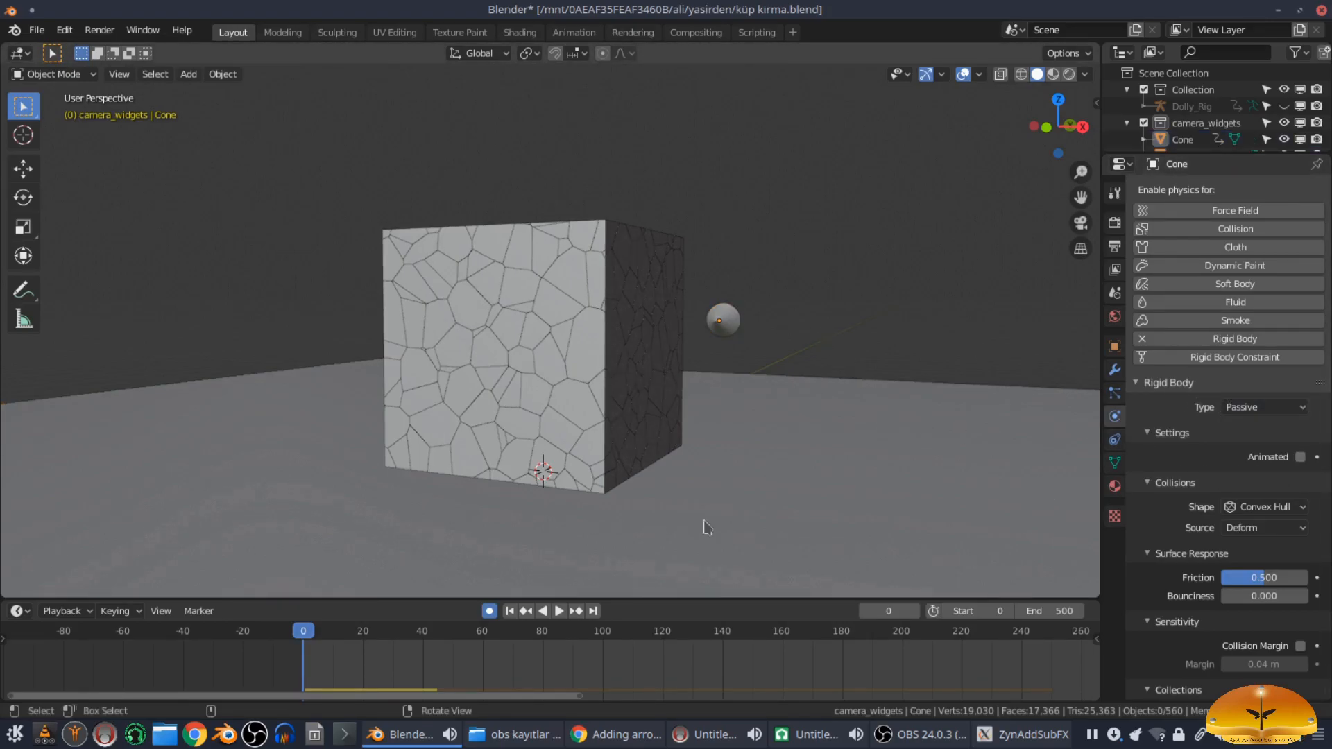
{"action": "left_click", "coordinate": [559, 611]}
{"action": "middle_click_drag", "start_coordinate": [853, 315], "coordinate": [610, 440]}
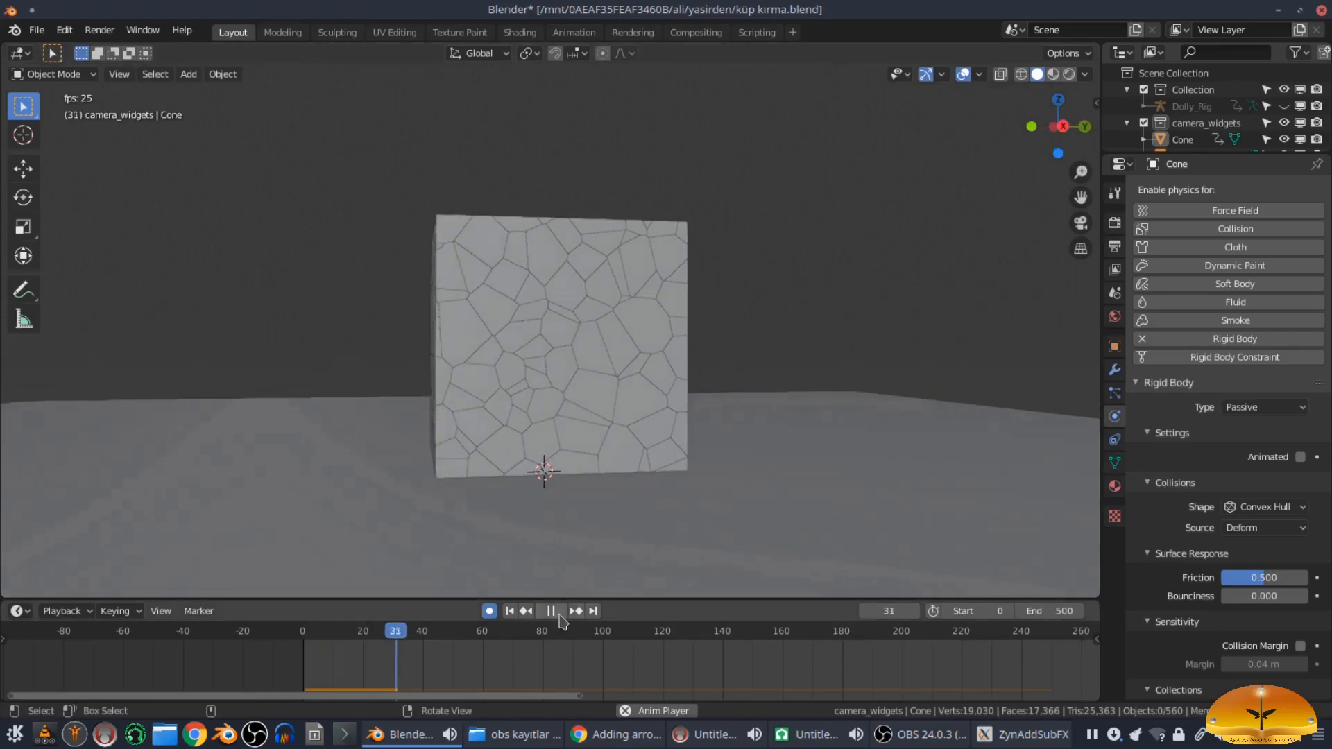
{"action": "left_click", "coordinate": [511, 611]}
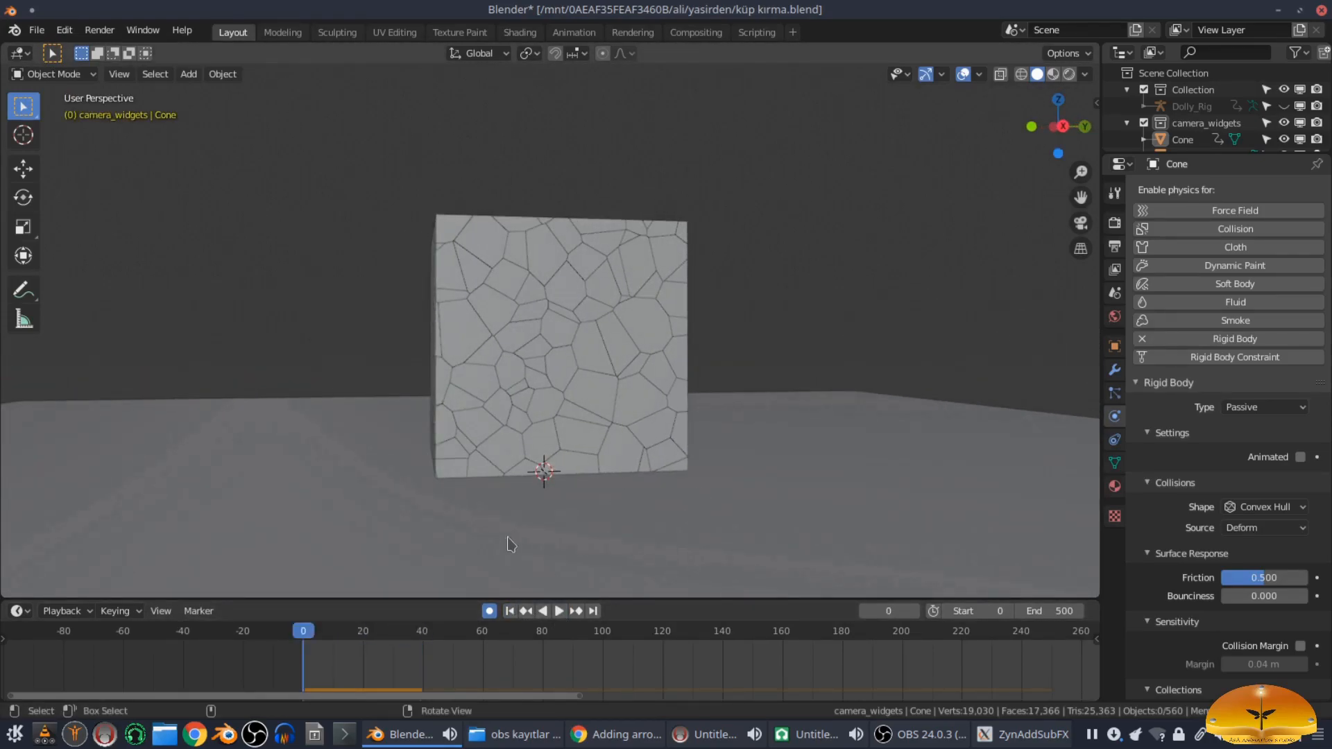
Step: Select the cone in the right view and keyframe its starting location at frame 0 using a move with auto keying
{"action": "key", "text": "KP_3"}
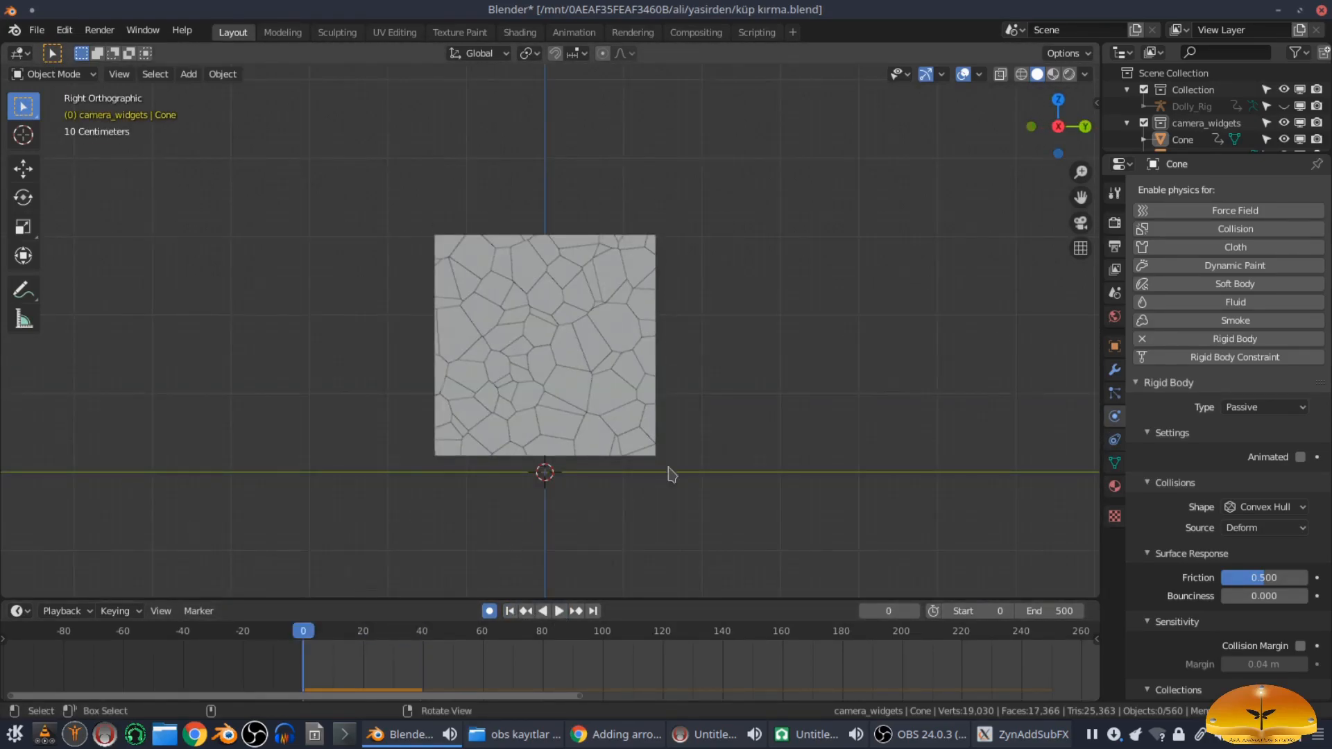
{"action": "scroll", "coordinate": [756, 355], "scroll_direction": "down", "scroll_amount": 5}
{"action": "left_click", "coordinate": [841, 338]}
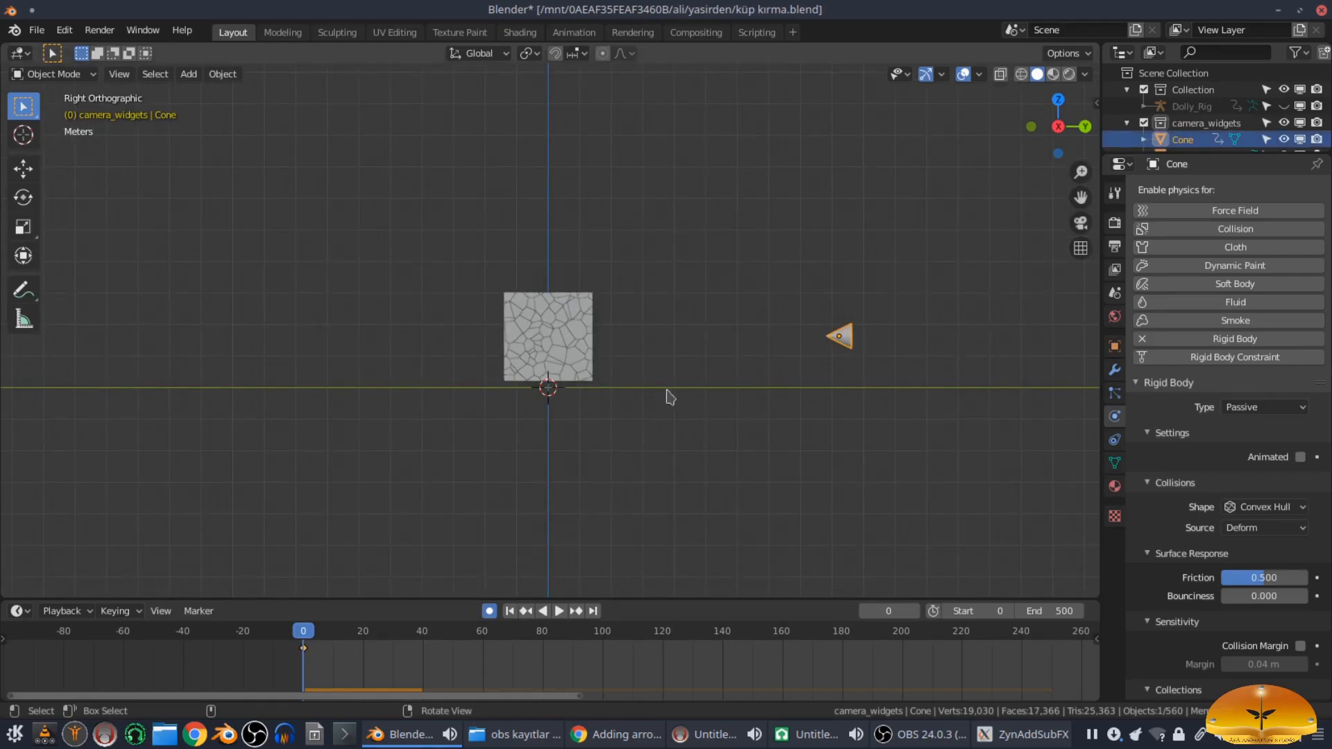
{"action": "key", "text": "g"}
{"action": "left_click", "coordinate": [746, 279]}
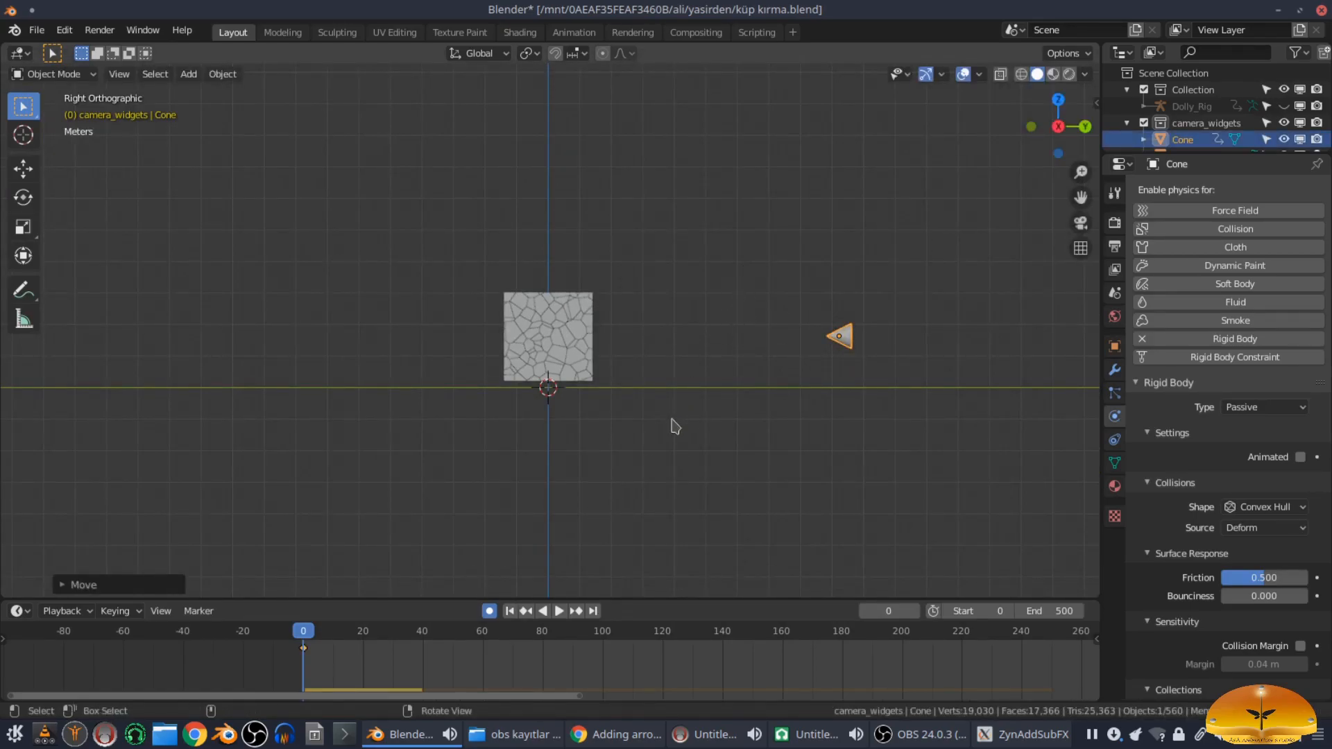
Step: At frame 36, move the cone through the cube to its far side, keyframing the new location
{"action": "scroll", "coordinate": [674, 422], "scroll_direction": "up", "scroll_amount": 2}
{"action": "left_click", "coordinate": [366, 635]}
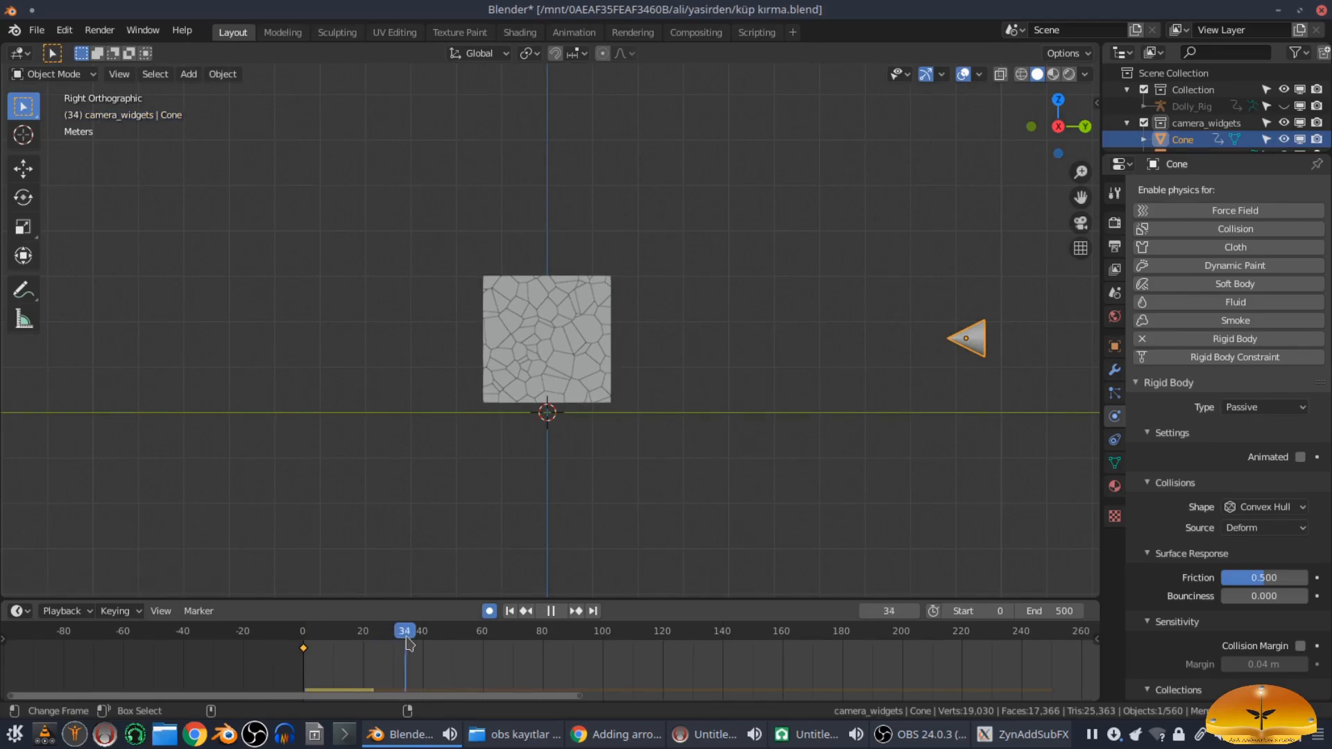
{"action": "left_click_drag", "start_coordinate": [413, 645], "coordinate": [411, 644]}
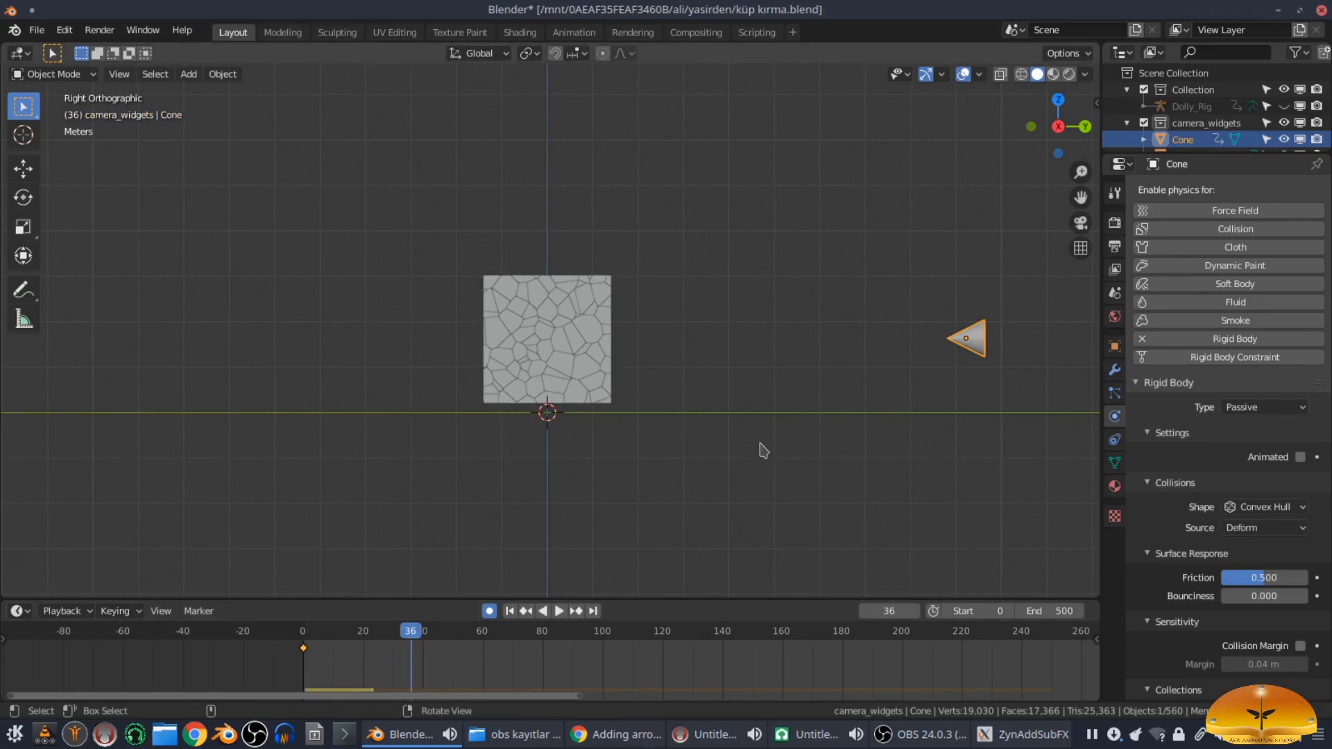
{"action": "key", "text": "g"}
{"action": "left_click", "coordinate": [150, 460]}
Step: Play the cone animation from frame 0 in perspective to check its flight through the cube, and rewind
{"action": "middle_click_drag", "start_coordinate": [635, 427], "coordinate": [562, 553]}
{"action": "left_click", "coordinate": [526, 610]}
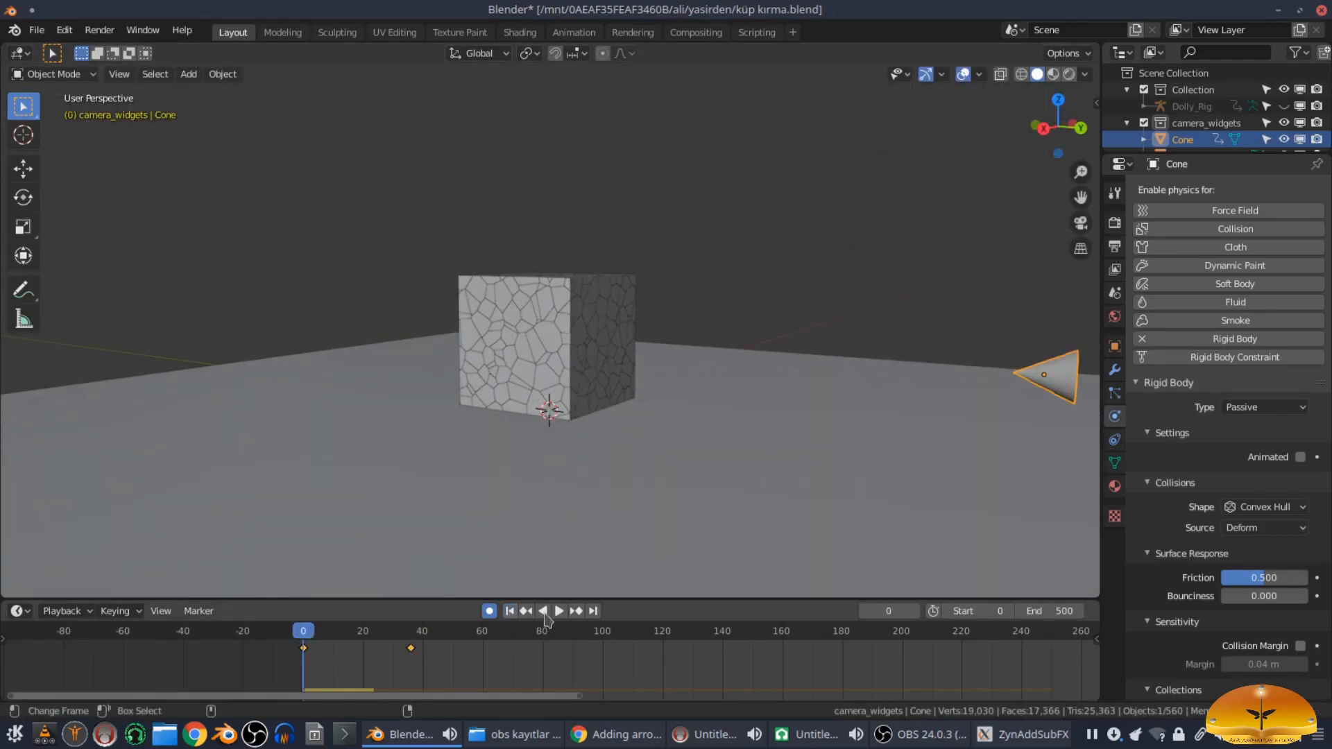
{"action": "left_click", "coordinate": [560, 614]}
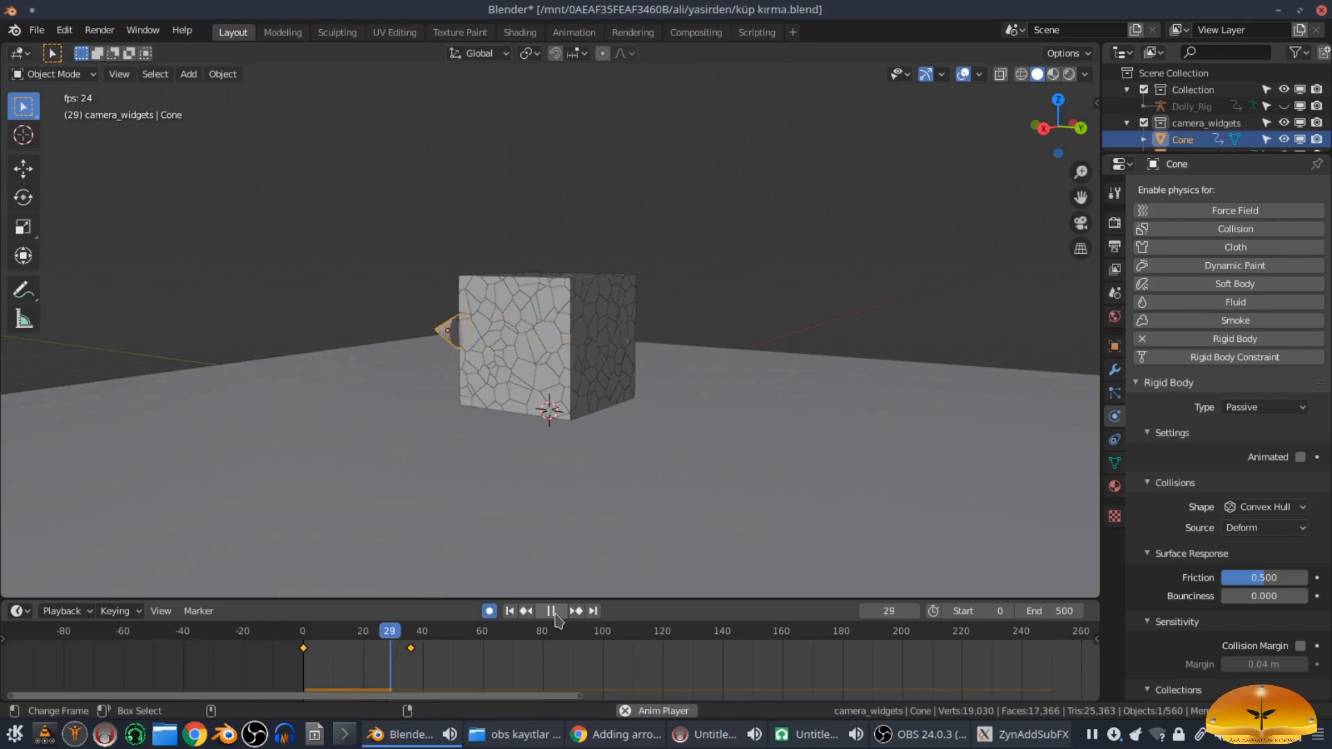
{"action": "left_click", "coordinate": [556, 614]}
{"action": "left_click", "coordinate": [509, 610]}
Step: In the front view, circle-select the pieces in the middle of the cube, then remove the cone from the selection
{"action": "middle_click_drag", "start_coordinate": [604, 485], "coordinate": [576, 405]}
{"action": "key", "text": "KP_1"}
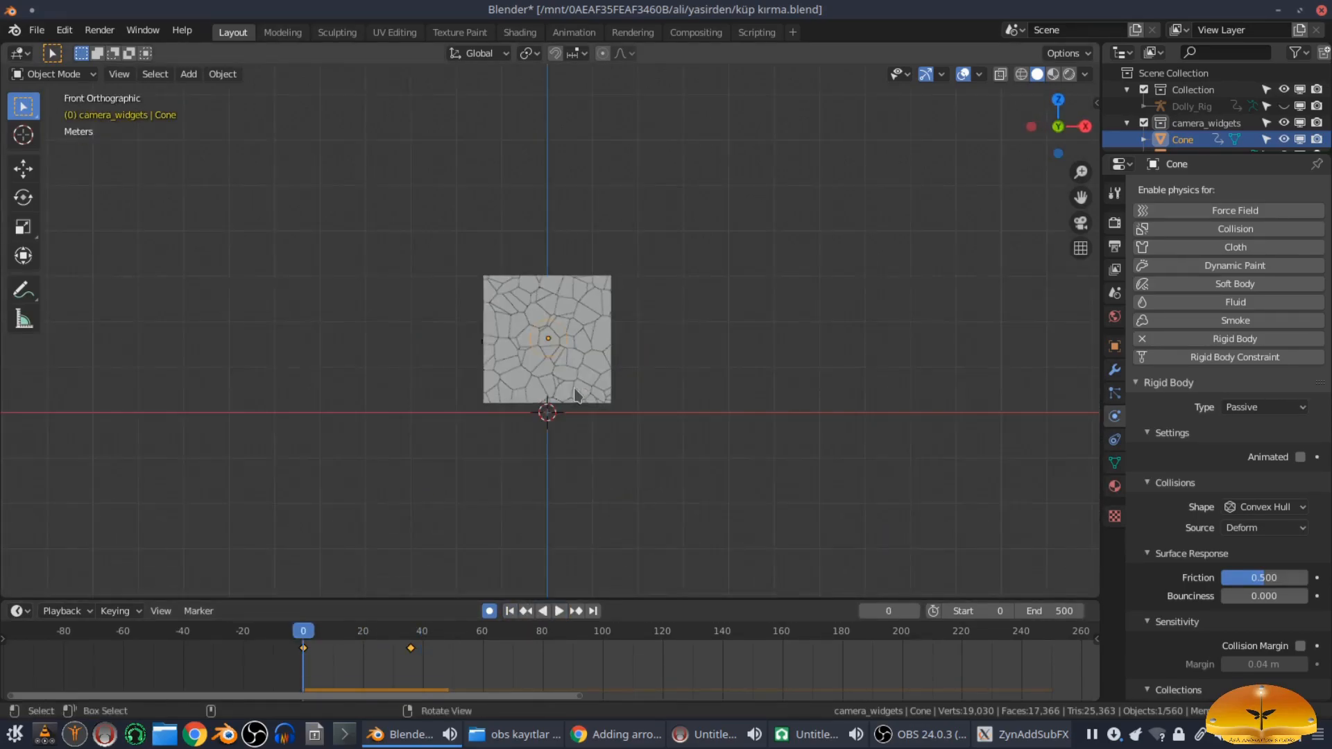
{"action": "scroll", "coordinate": [572, 376], "scroll_direction": "up", "scroll_amount": 6}
{"action": "key", "text": "c"}
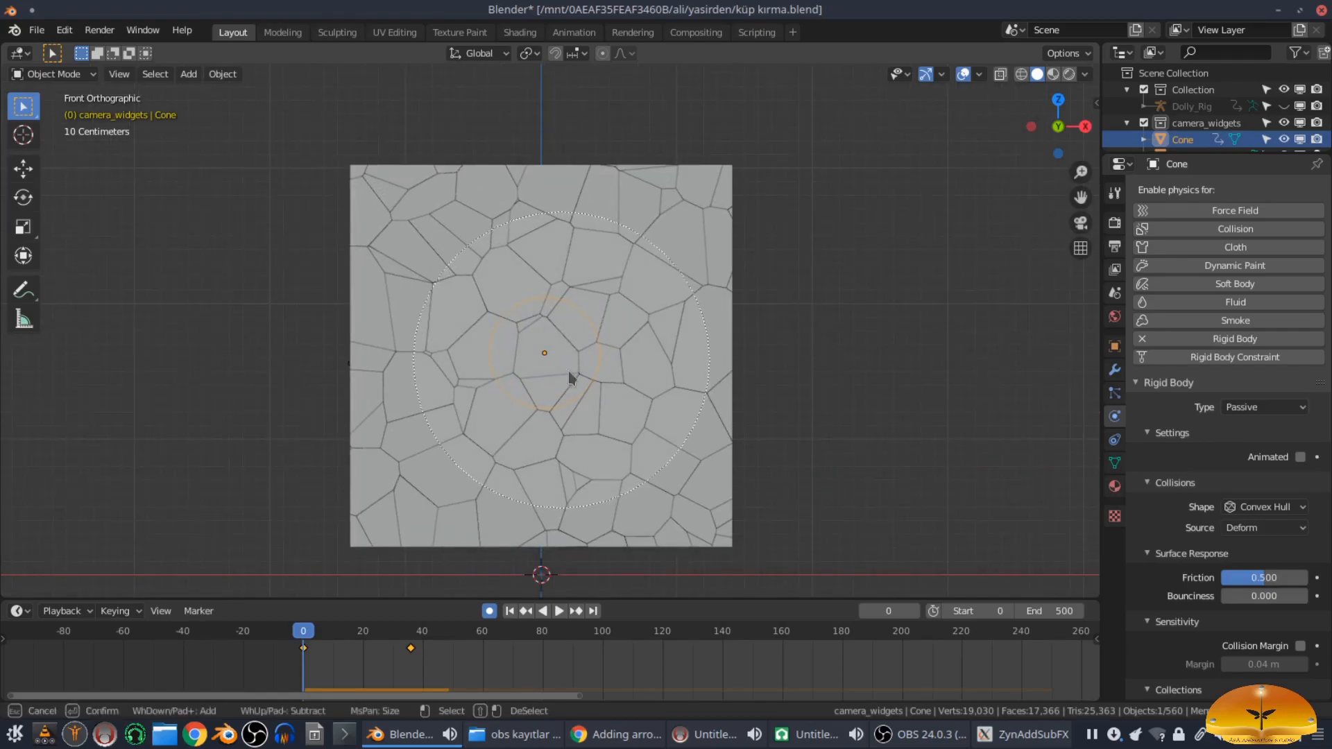
{"action": "left_click", "coordinate": [552, 361]}
{"action": "key", "text": "Escape"}
{"action": "middle_click_drag", "start_coordinate": [915, 389], "coordinate": [851, 389]}
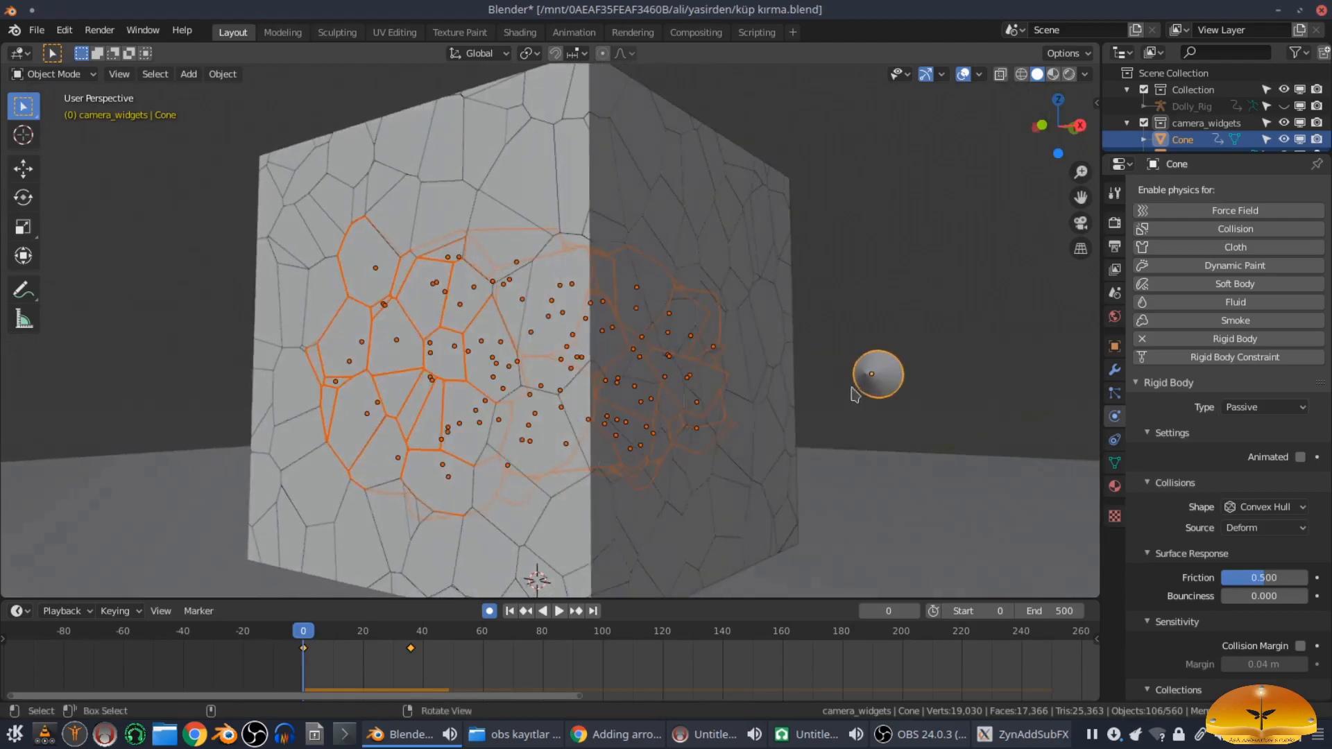
{"action": "left_click", "coordinate": [866, 383], "text": "shift"}
Step: Set the cone's rigid body type to Active and enable Deactivation with Start Deactivated
{"action": "left_click", "coordinate": [1239, 407]}
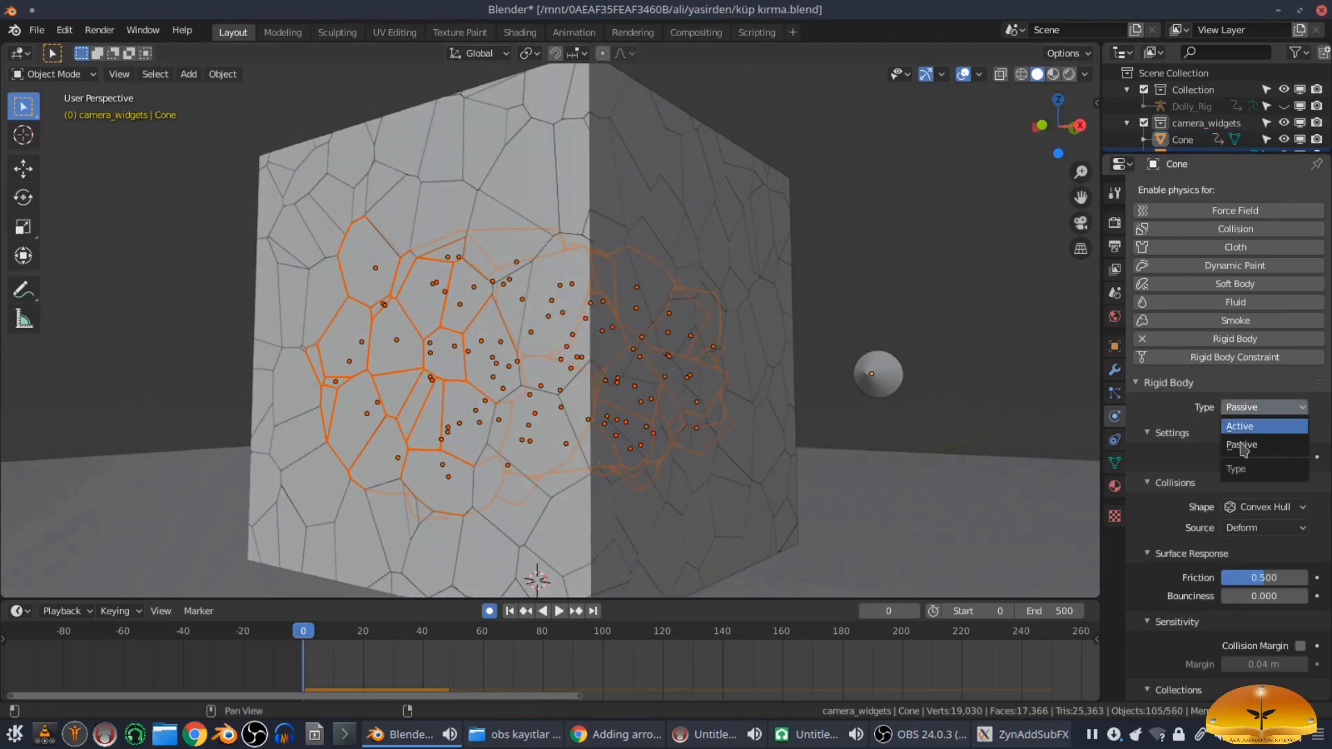
{"action": "left_click", "coordinate": [1256, 427]}
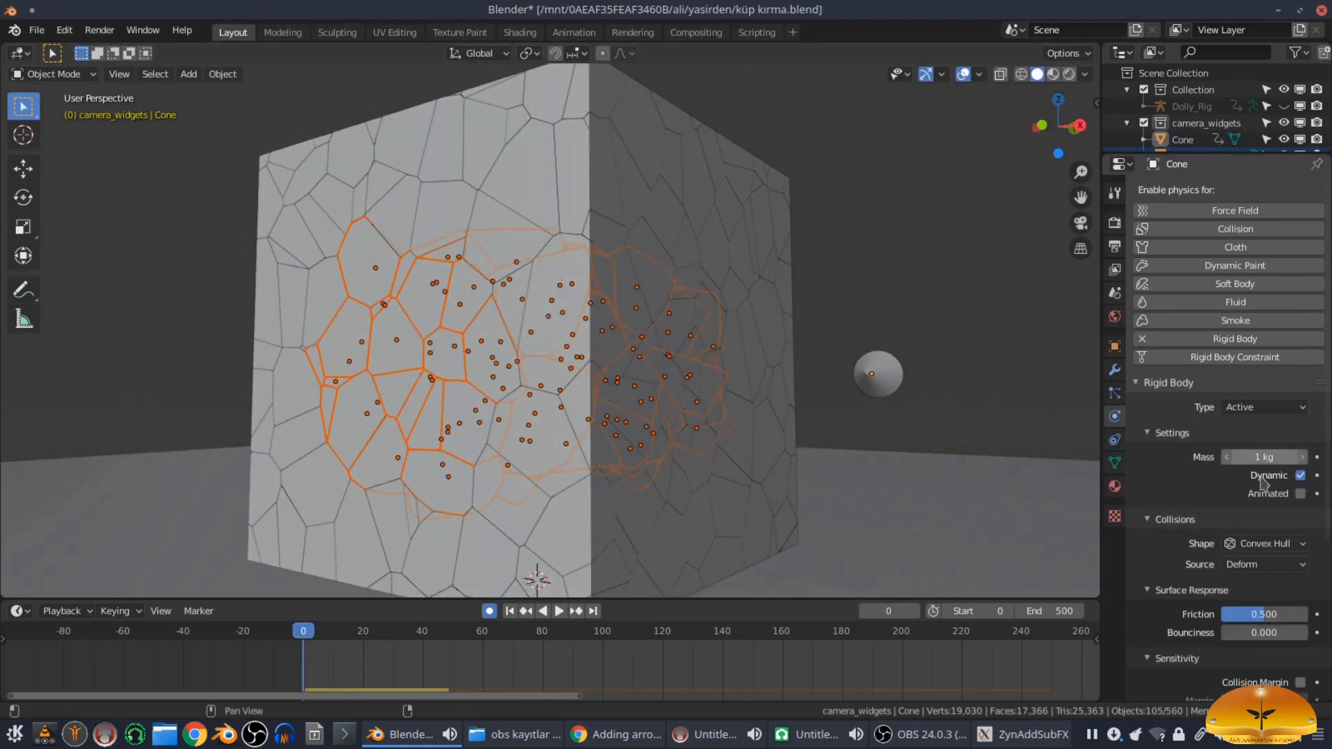
{"action": "scroll", "coordinate": [1270, 528], "scroll_direction": "down", "scroll_amount": 7}
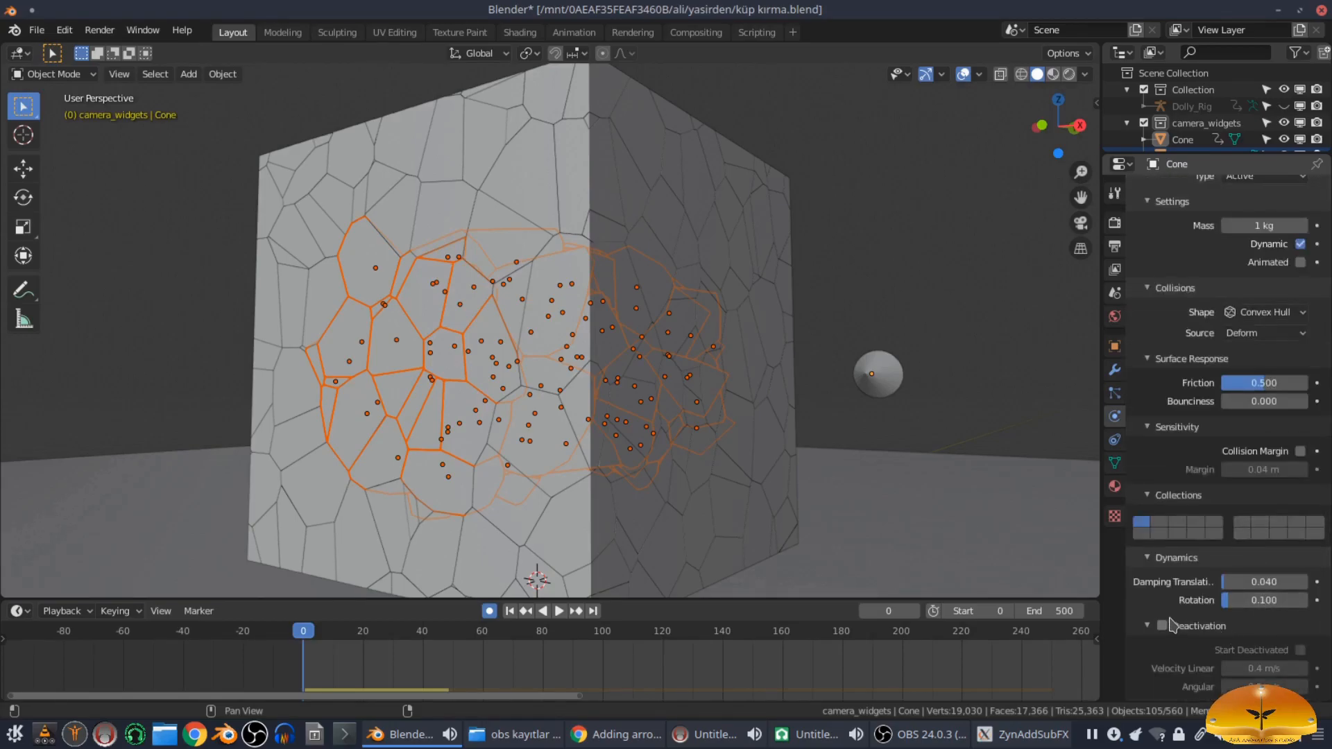
{"action": "left_click", "coordinate": [1168, 625]}
{"action": "left_click", "coordinate": [1300, 650]}
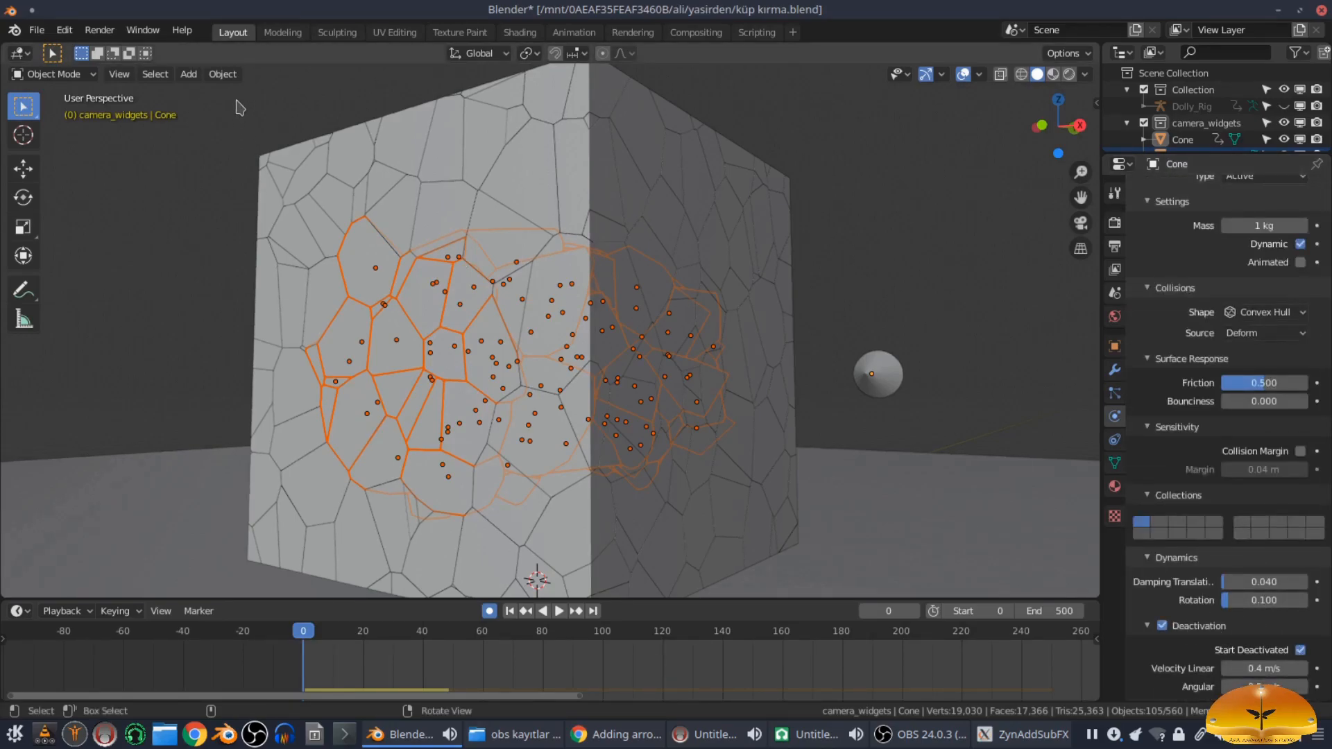
Step: Copy the cone's rigid body settings to the selected central cube pieces
{"action": "left_click", "coordinate": [223, 73]}
{"action": "mouse_move", "coordinate": [267, 494]}
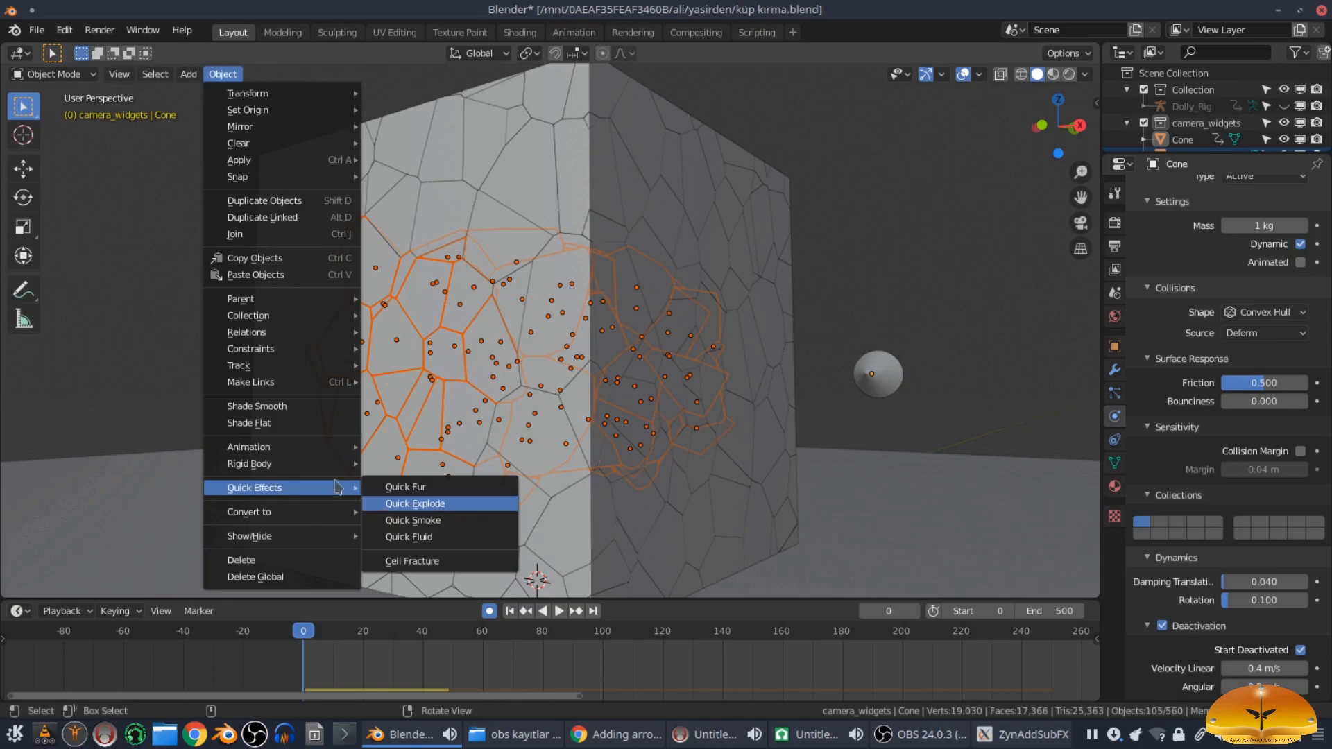
{"action": "mouse_move", "coordinate": [350, 464]}
{"action": "left_click", "coordinate": [439, 563]}
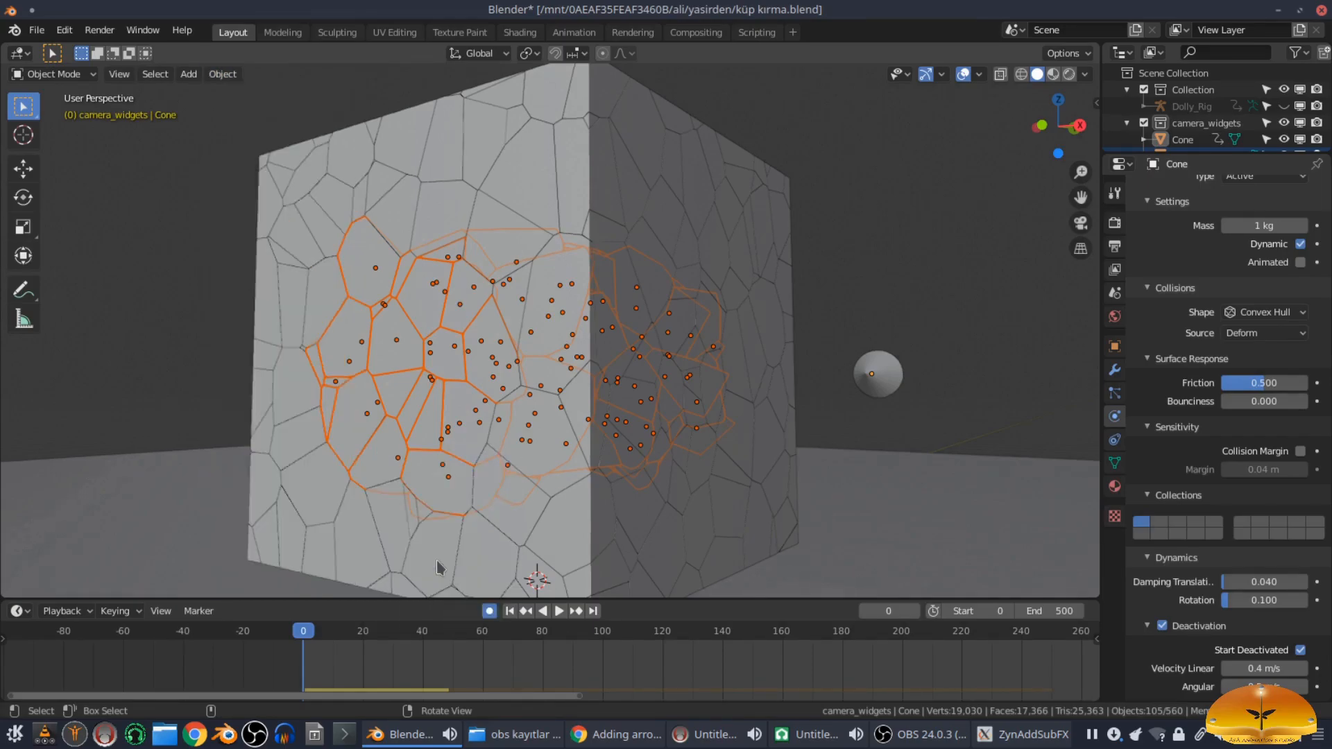
Step: Select only the cone and set its rigid body type back to Passive
{"action": "left_click", "coordinate": [898, 369]}
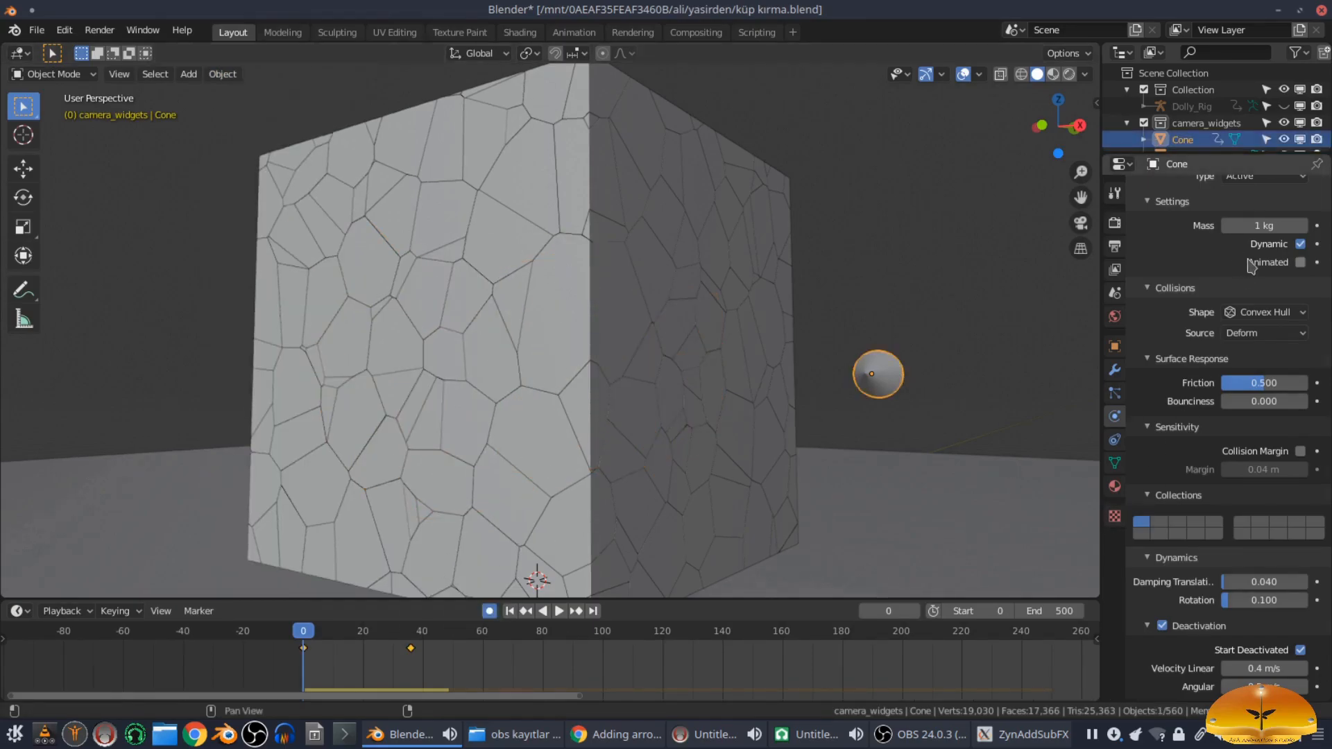
{"action": "scroll", "coordinate": [1259, 308], "scroll_direction": "up", "scroll_amount": 6}
{"action": "left_click", "coordinate": [1269, 377]}
{"action": "left_click", "coordinate": [1266, 416]}
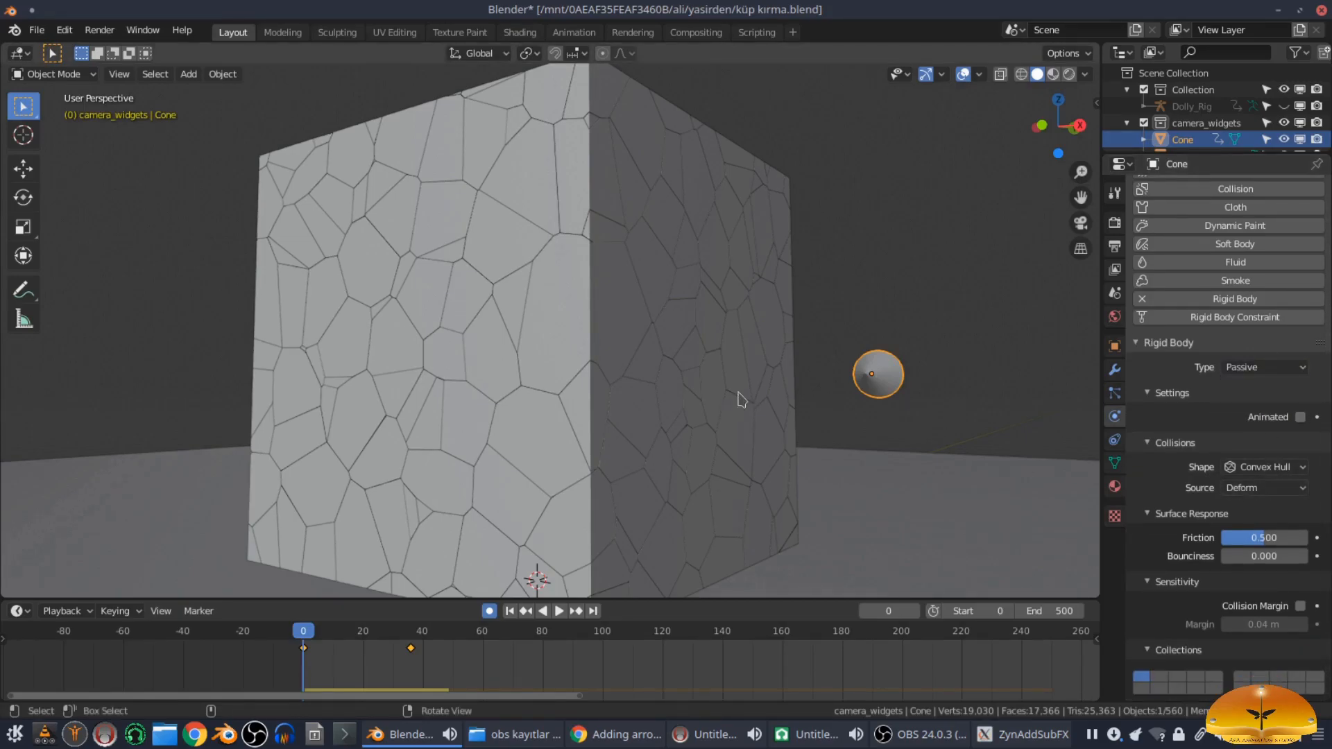
Step: Deselect everything, play the simulation briefly from the side, and rewind to frame 0
{"action": "left_click", "coordinate": [854, 253]}
{"action": "middle_click_drag", "start_coordinate": [853, 254], "coordinate": [557, 609]}
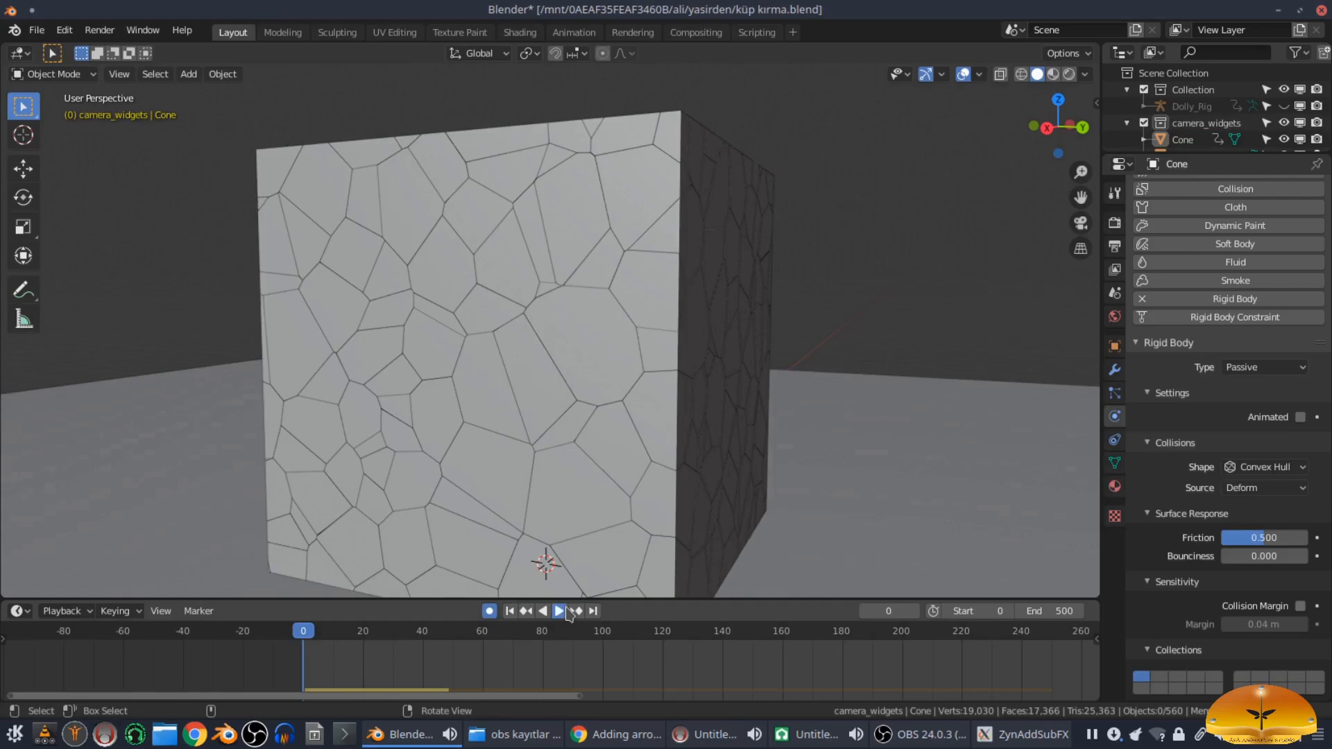
{"action": "left_click", "coordinate": [560, 610]}
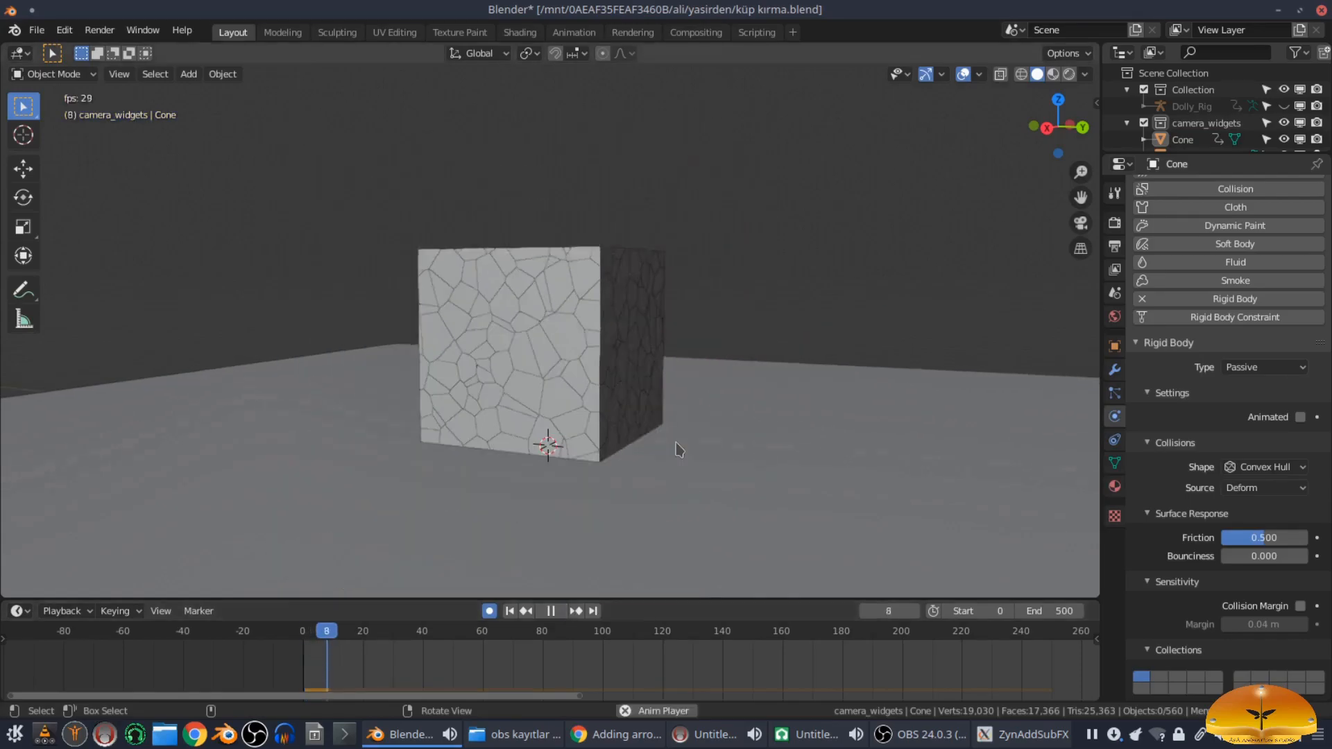
{"action": "left_click", "coordinate": [549, 613]}
{"action": "left_click", "coordinate": [509, 612]}
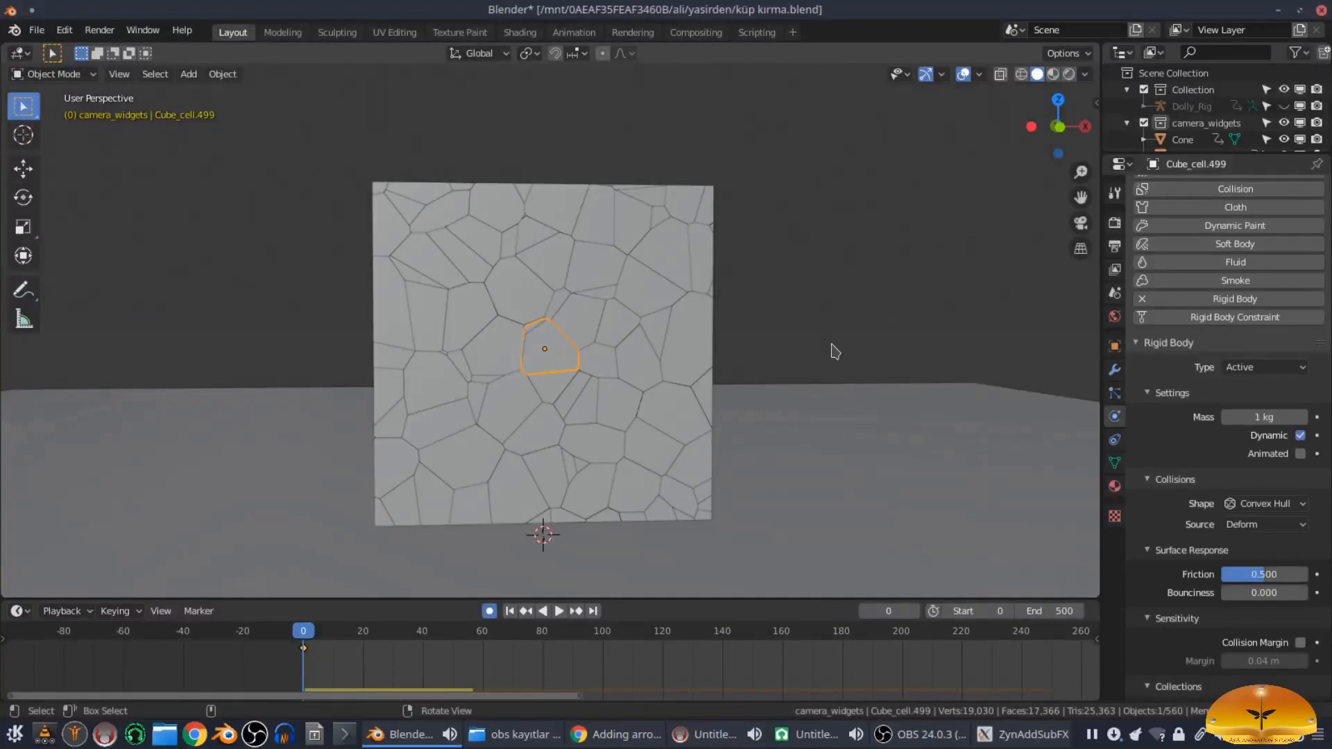
Step: In the front view, circle-select the pieces around the active center piece of the cube
{"action": "key", "text": "KP_1"}
{"action": "key", "text": "c"}
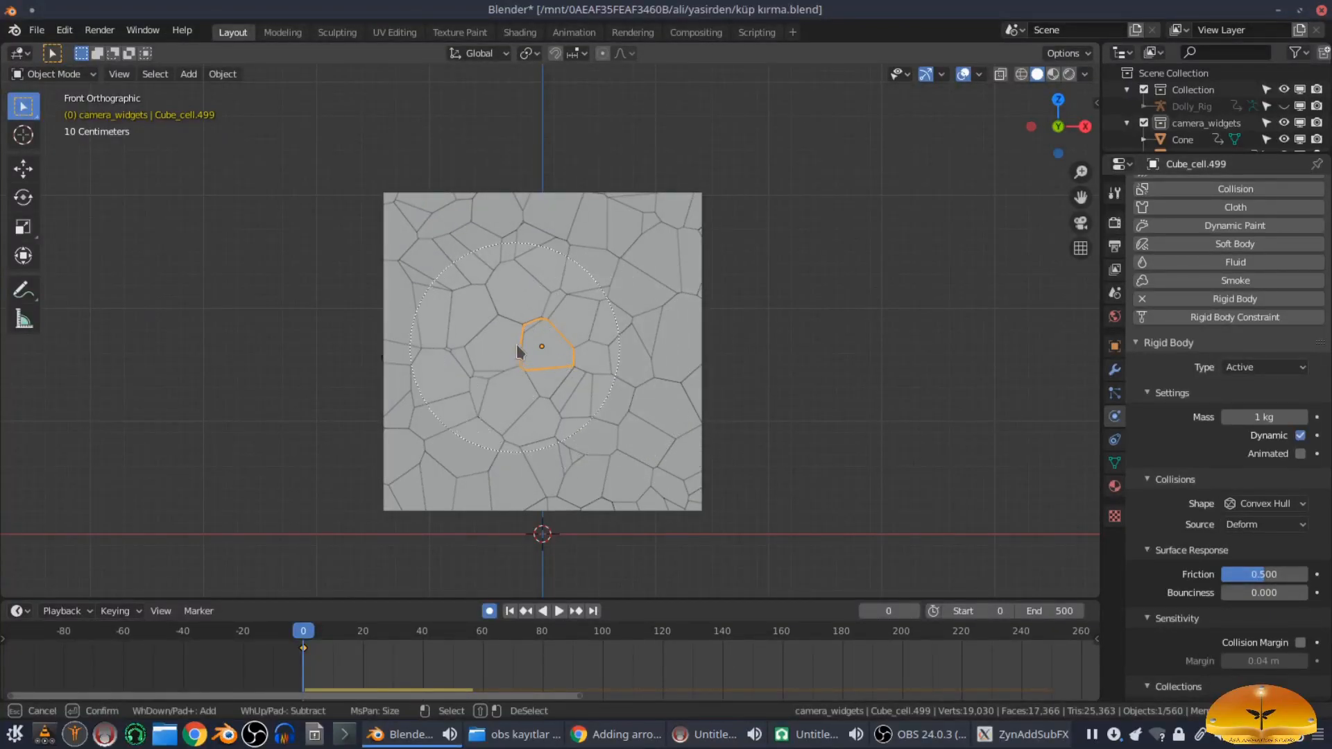
{"action": "left_click", "coordinate": [547, 351]}
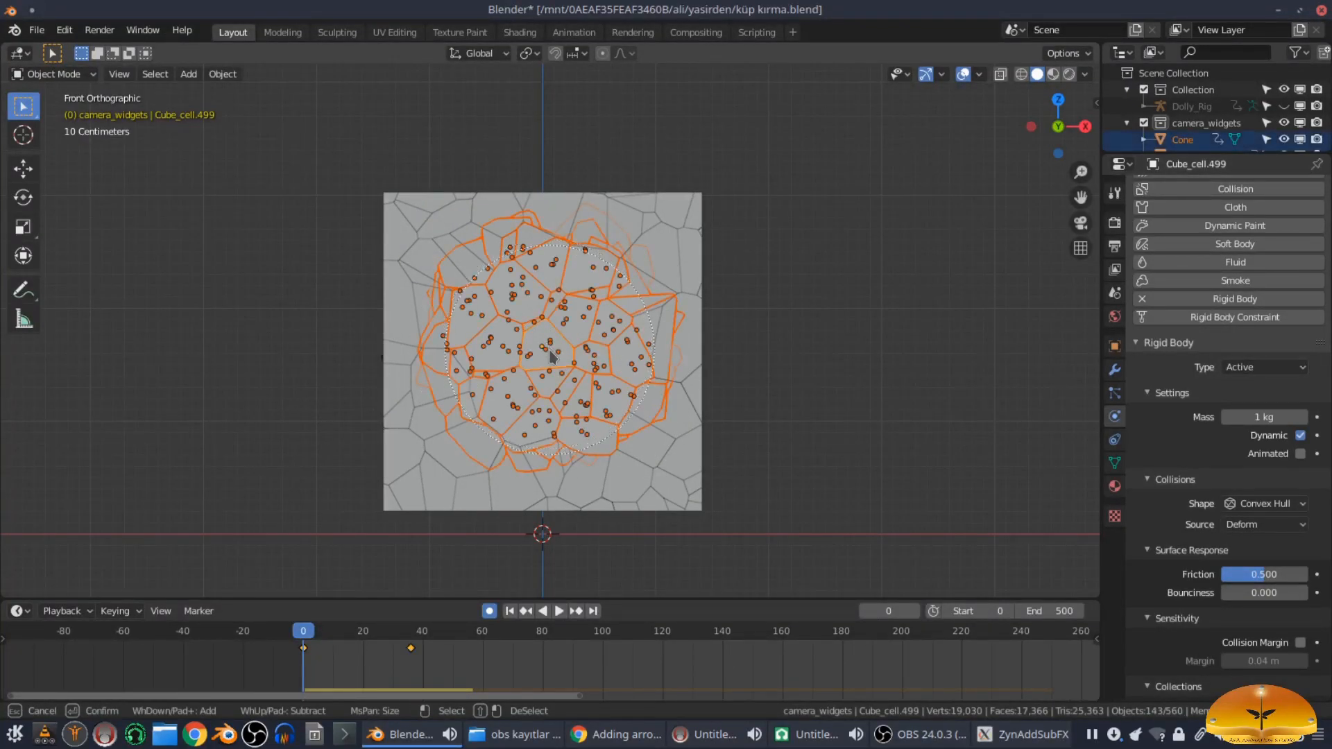
{"action": "right_click", "coordinate": [553, 355]}
Step: Check the active piece's deactivation settings and copy its rigid body settings to all selected pieces
{"action": "left_click", "coordinate": [1289, 368]}
{"action": "scroll", "coordinate": [1242, 588], "scroll_direction": "down", "scroll_amount": 6}
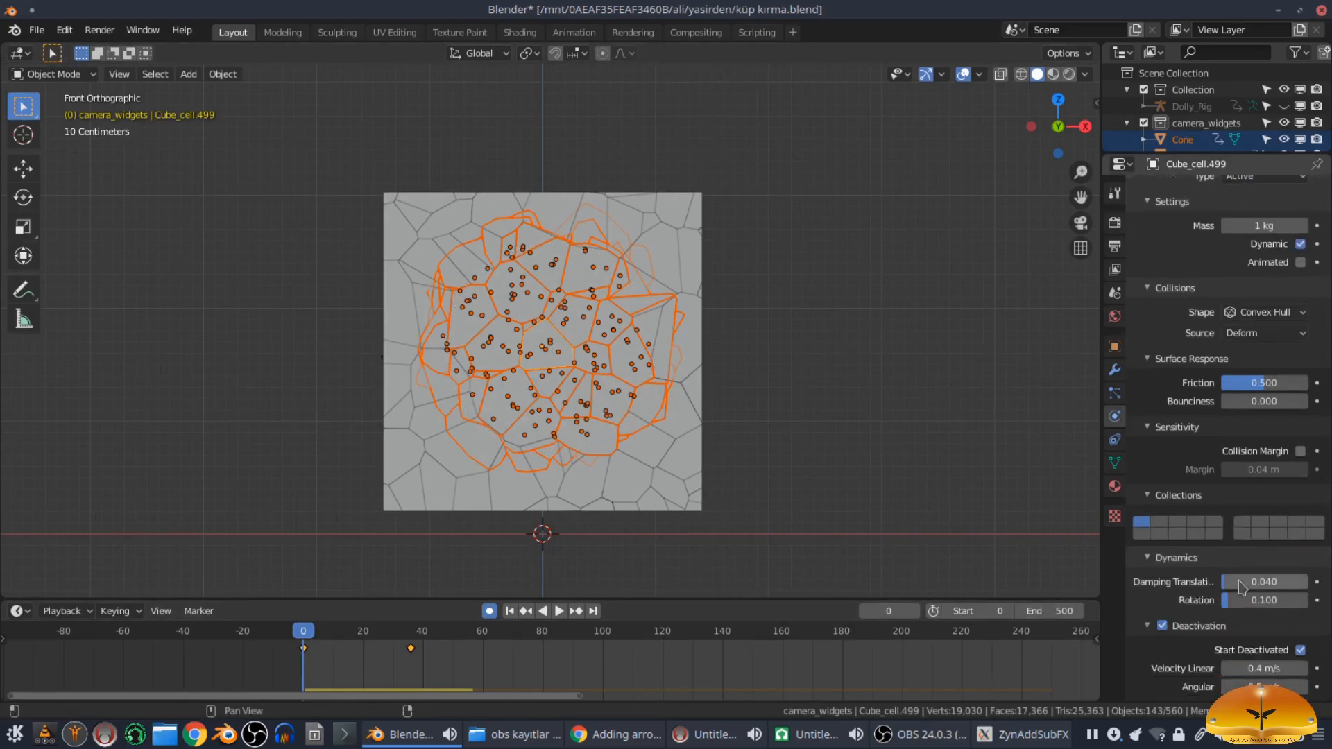
{"action": "scroll", "coordinate": [1241, 589], "scroll_direction": "up", "scroll_amount": 8}
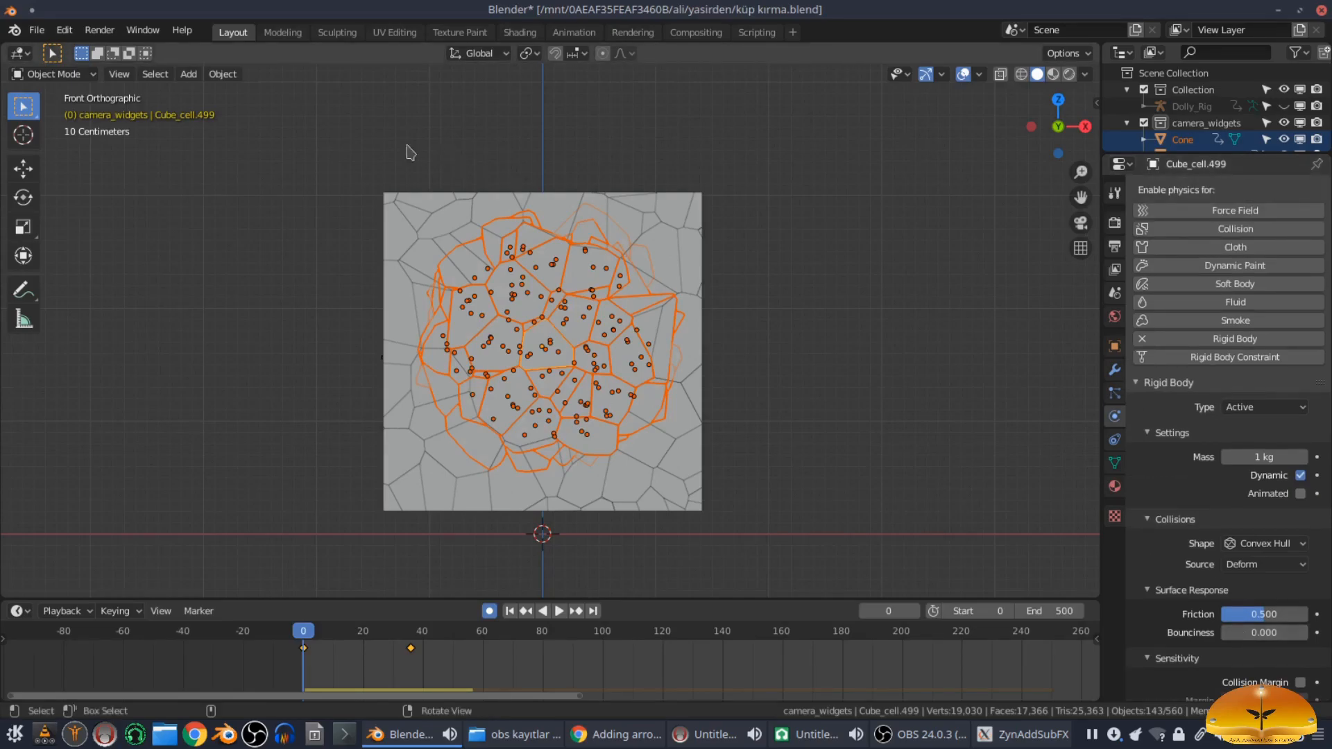
{"action": "left_click", "coordinate": [223, 74]}
{"action": "mouse_move", "coordinate": [350, 463]}
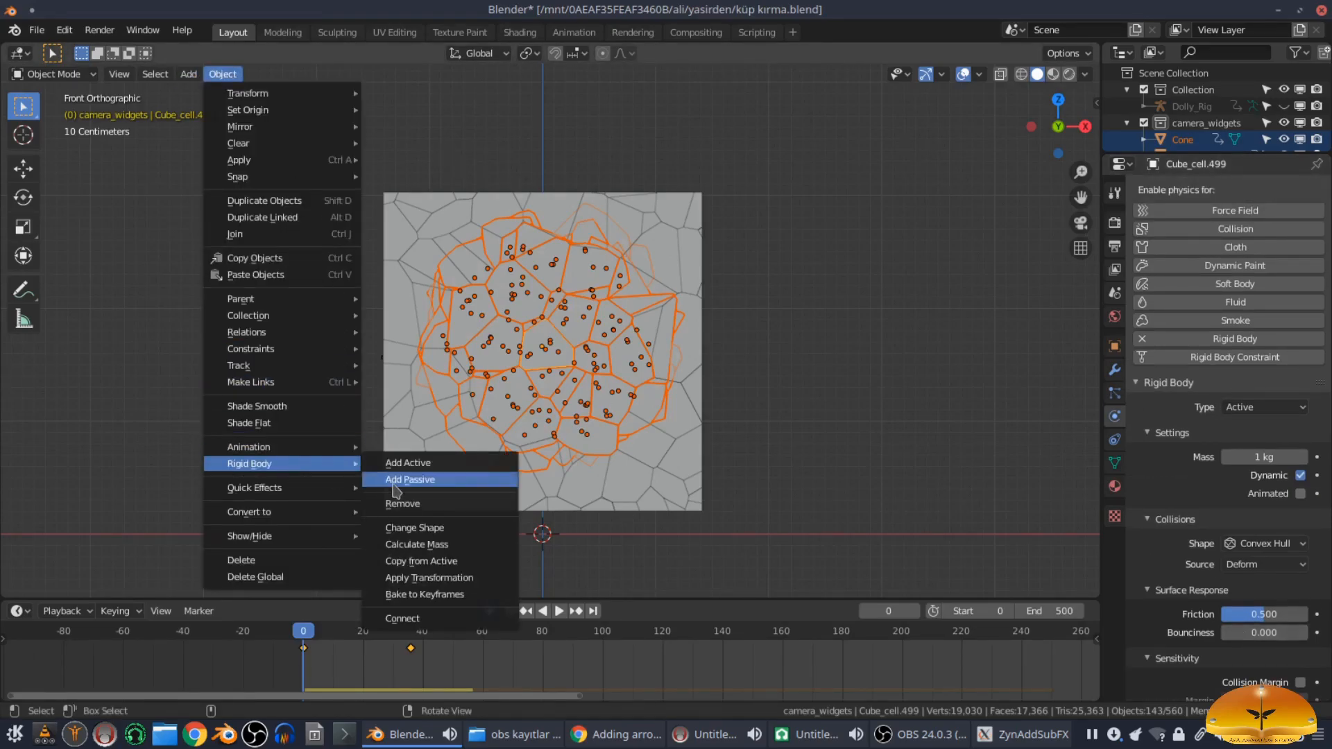
{"action": "left_click", "coordinate": [435, 562]}
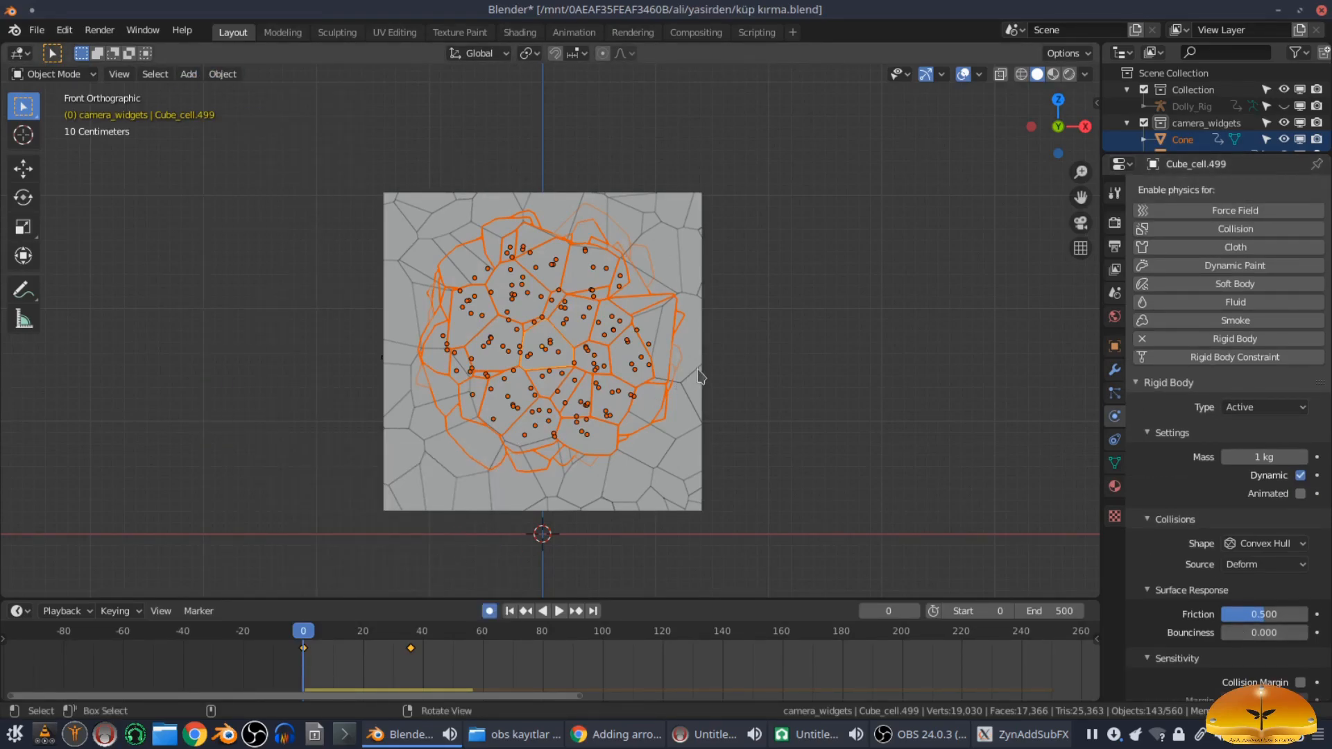
Step: Select only the cone and make it a Passive rigid body with Animated enabled
{"action": "middle_click_drag", "start_coordinate": [737, 372], "coordinate": [670, 476]}
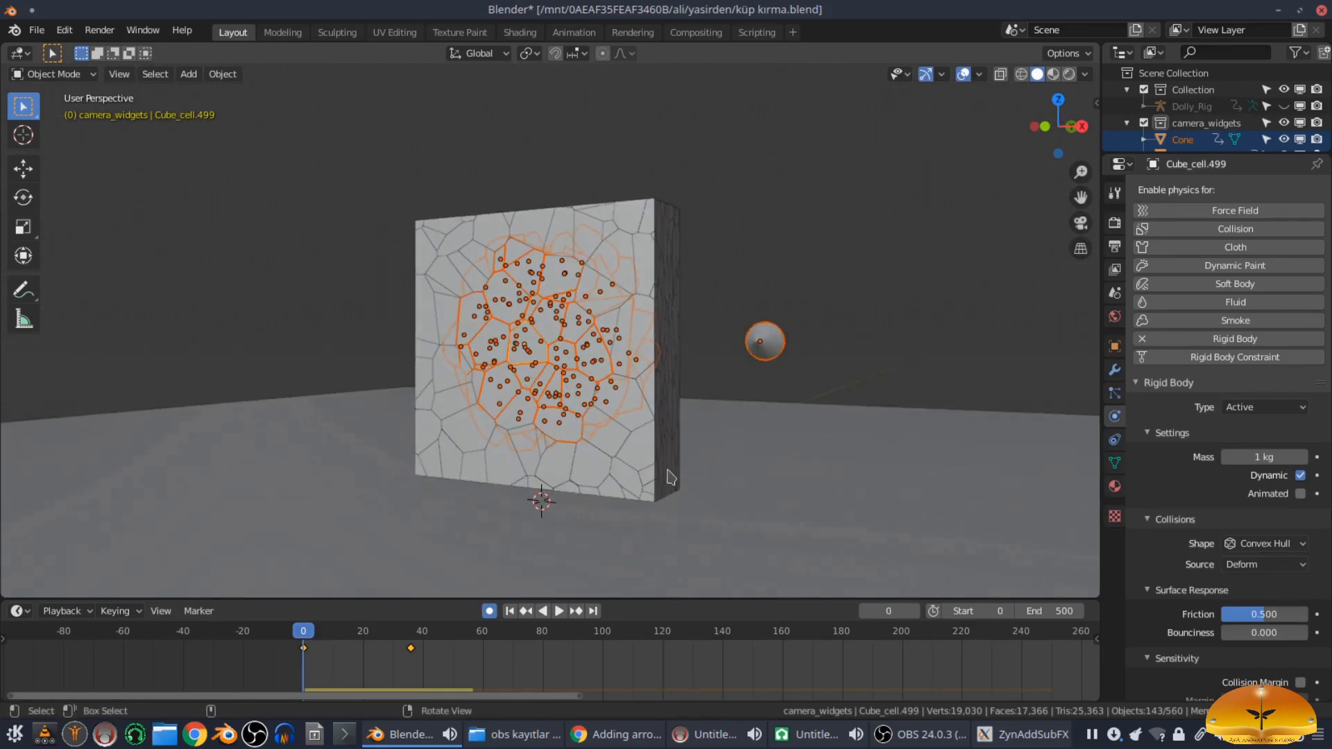
{"action": "left_click", "coordinate": [764, 347]}
{"action": "left_click", "coordinate": [1269, 410]}
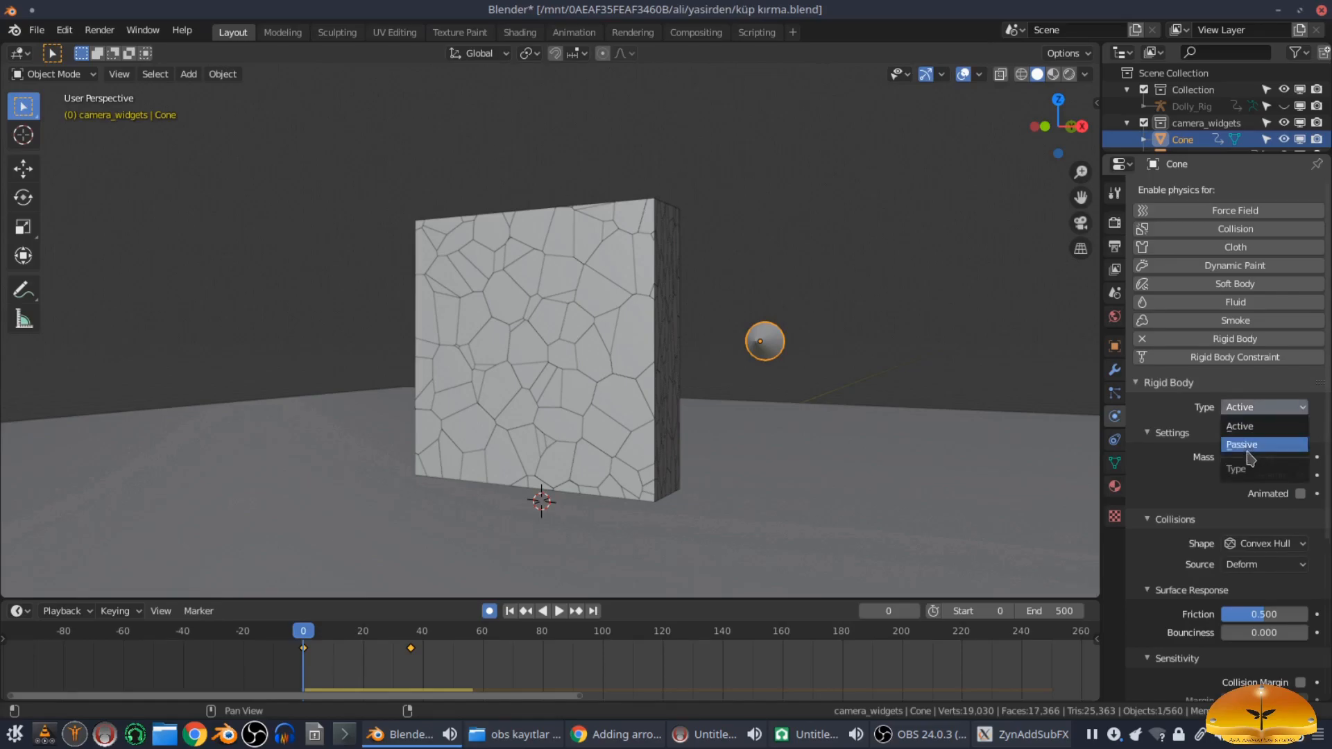
{"action": "left_click", "coordinate": [1250, 450]}
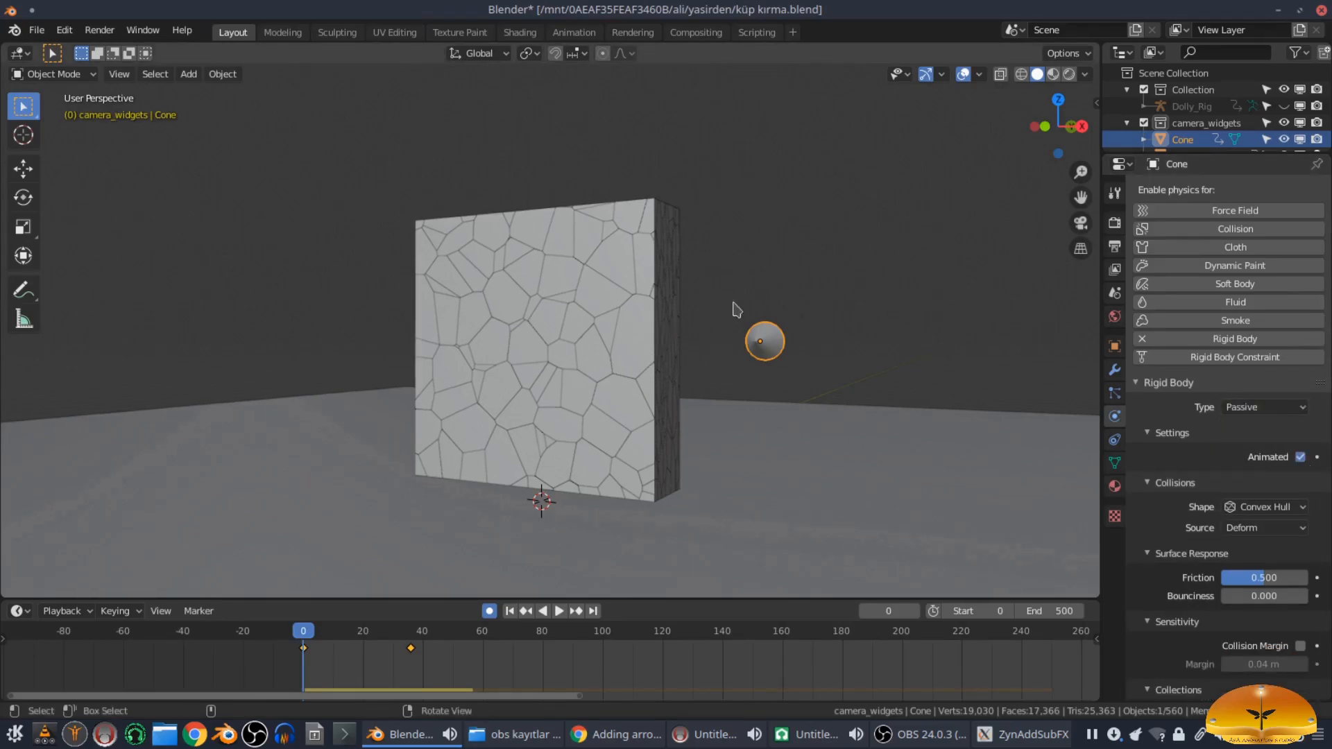
Step: Deselect everything, play the simulation of the cone breaking through the cube, and rewind to frame 0
{"action": "left_click", "coordinate": [975, 342]}
{"action": "left_click", "coordinate": [558, 610]}
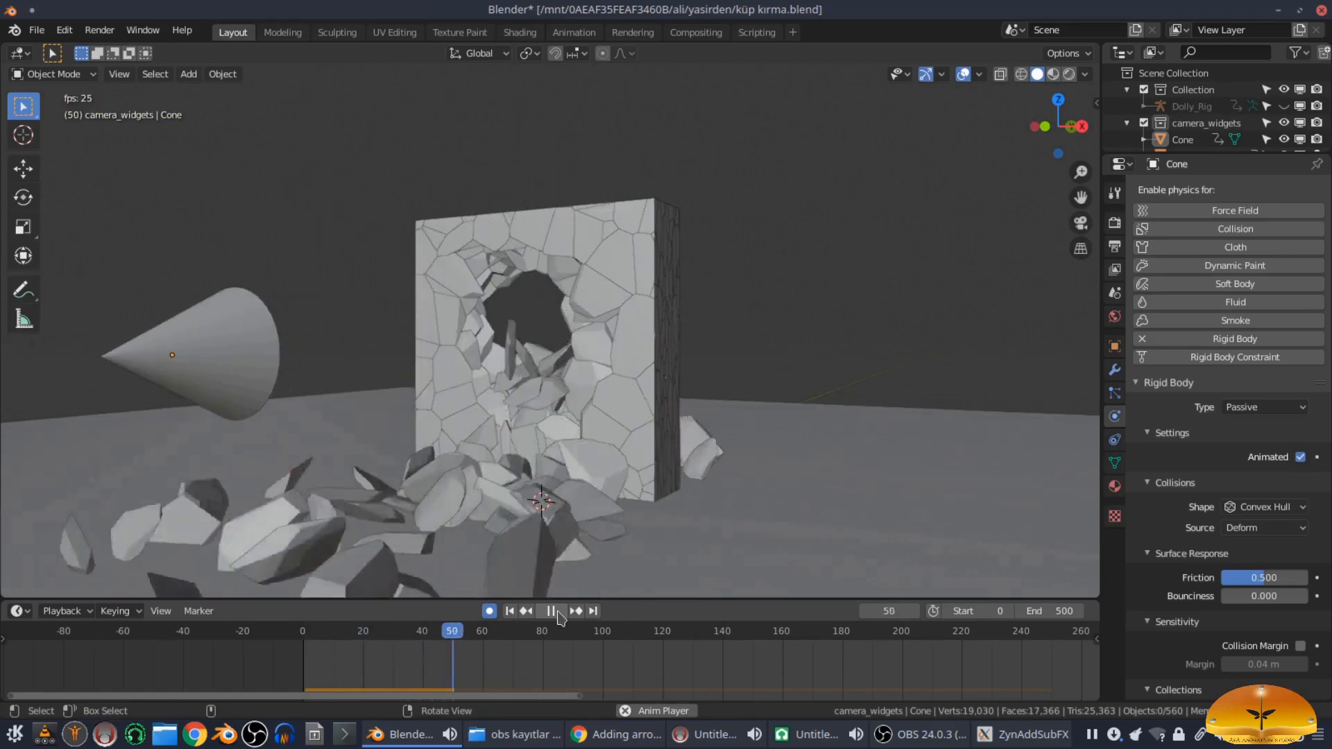
{"action": "left_click", "coordinate": [559, 611]}
{"action": "left_click", "coordinate": [509, 611]}
Step: Replay the shattering simulation from farther away while viewing it from the opposite side, and stop playback
{"action": "scroll", "coordinate": [719, 493], "scroll_direction": "down", "scroll_amount": 4}
{"action": "middle_click_drag", "start_coordinate": [719, 493], "coordinate": [519, 501]}
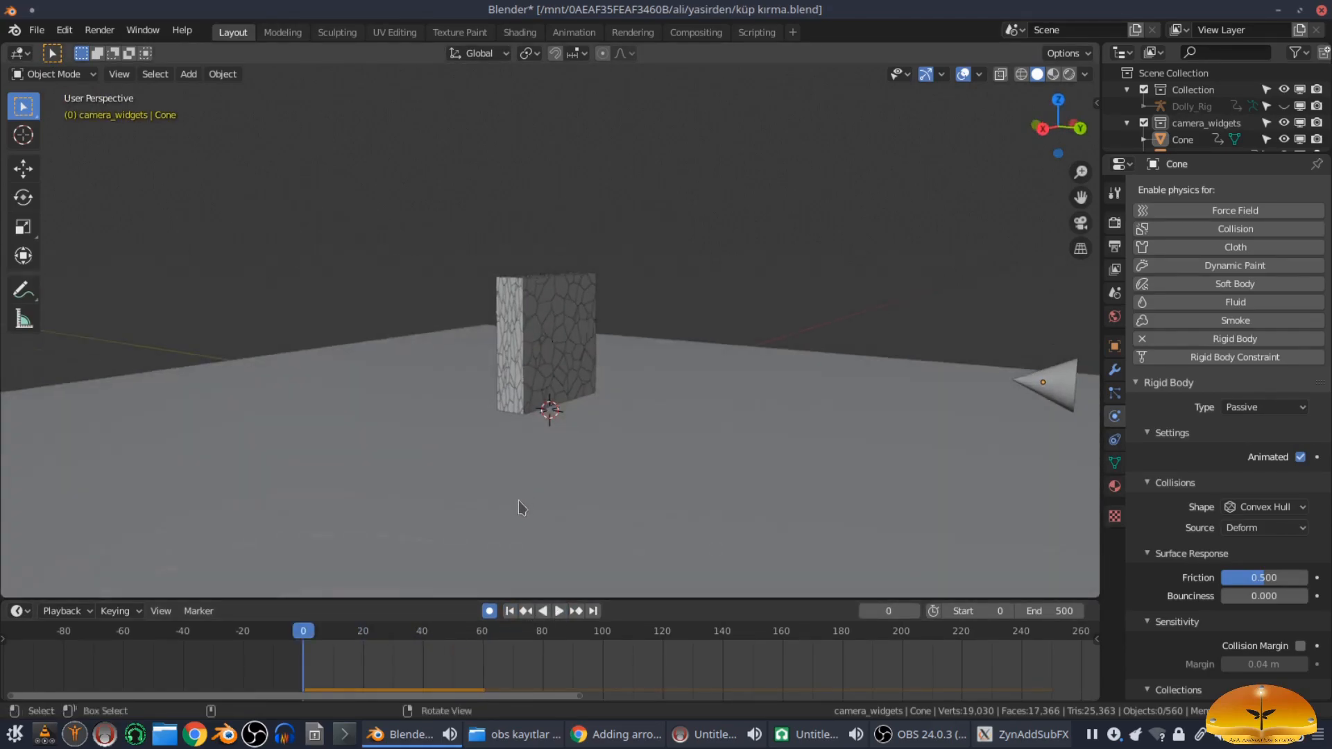
{"action": "left_click", "coordinate": [559, 611]}
{"action": "middle_click_drag", "start_coordinate": [844, 387], "coordinate": [111, 378]}
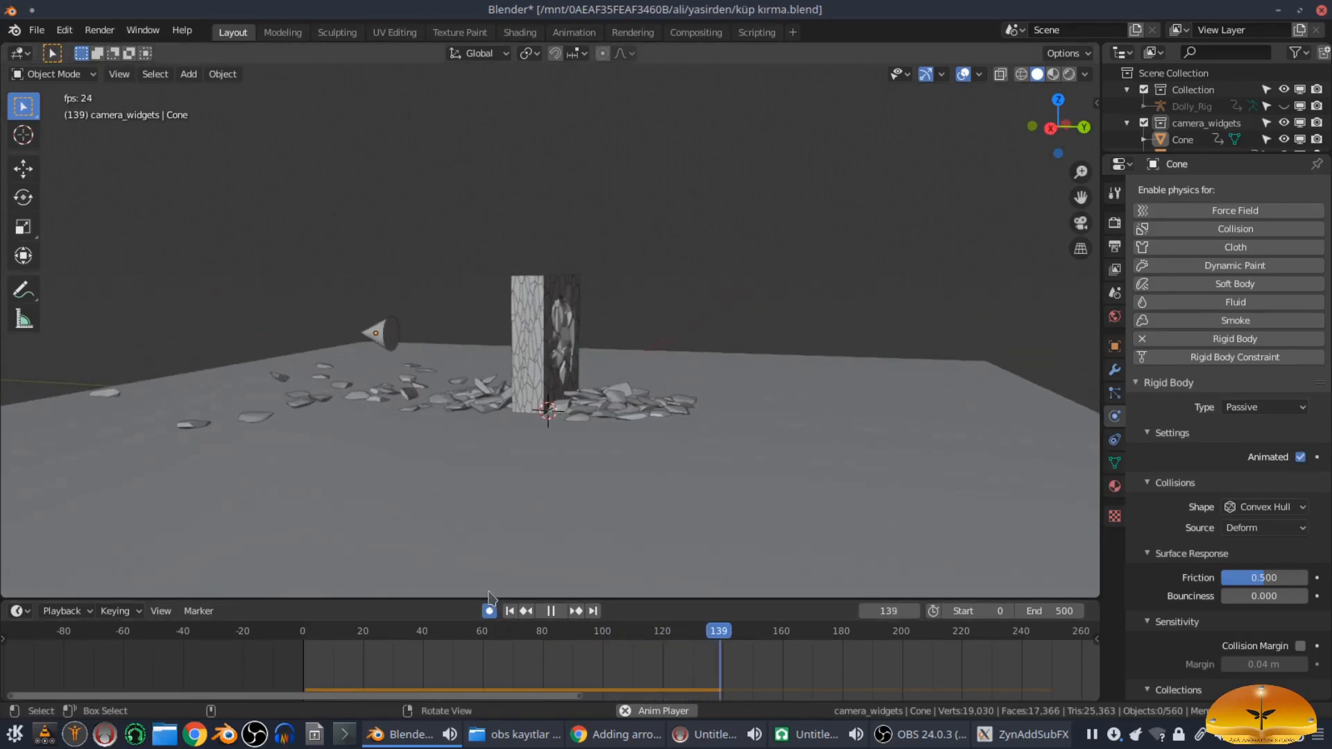
{"action": "left_click", "coordinate": [558, 614]}
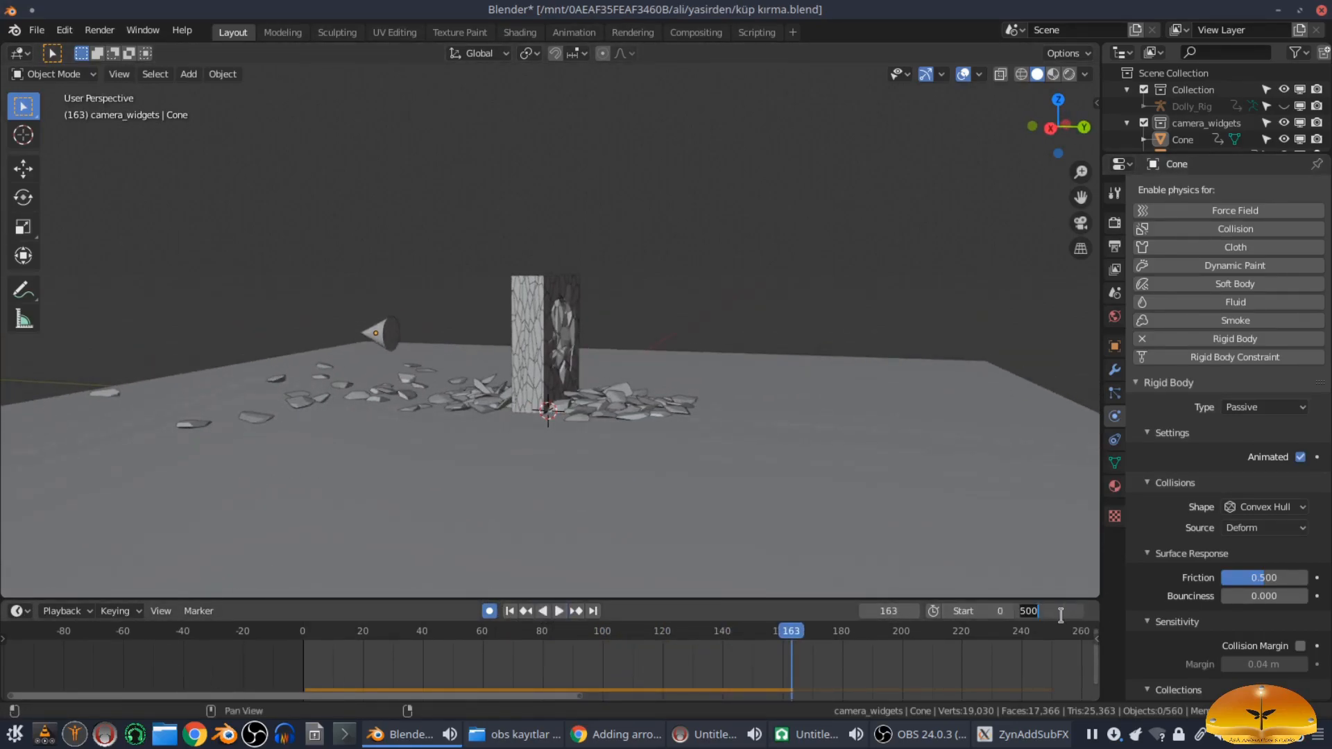
Step: Set the animation's end frame to 100 and replay the simulation from frame 0, orbiting around the debris
{"action": "key", "text": "Return"}
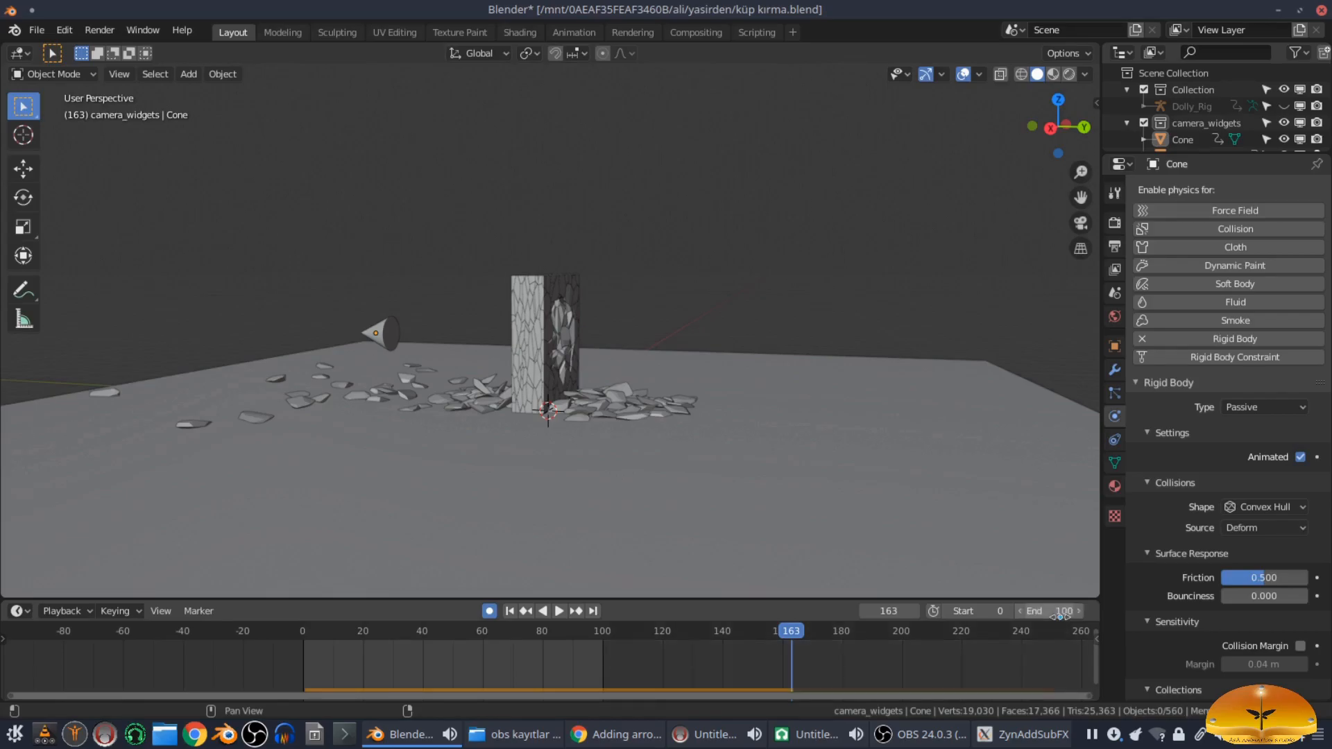
{"action": "left_click", "coordinate": [509, 612]}
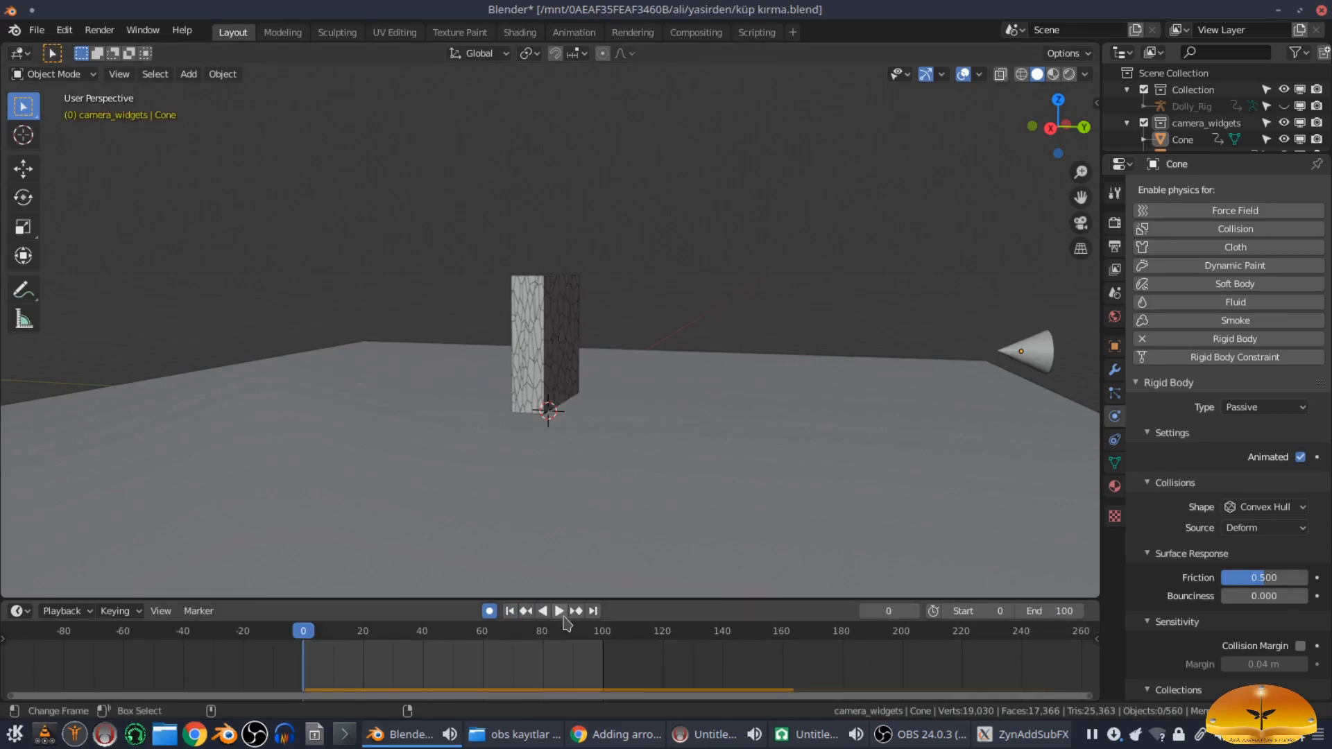
{"action": "left_click", "coordinate": [559, 610]}
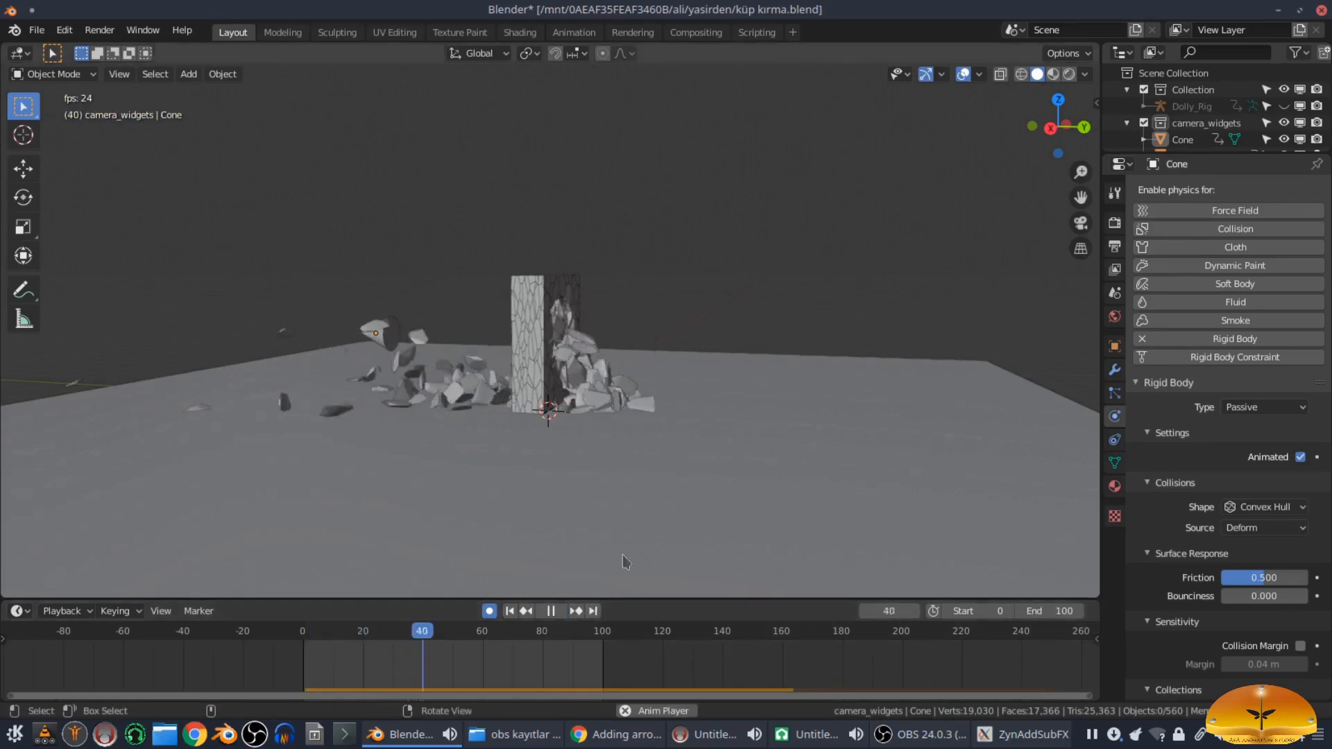
{"action": "middle_click_drag", "start_coordinate": [517, 520], "coordinate": [598, 517]}
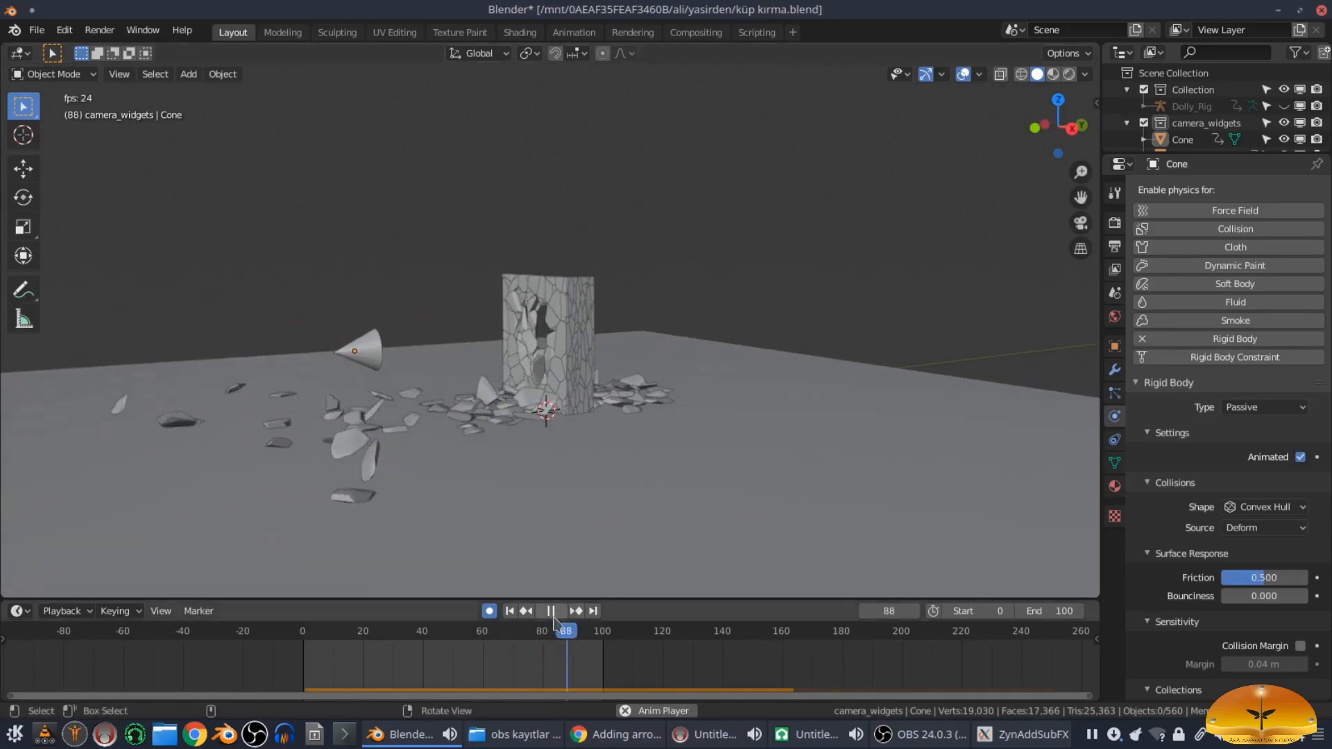
{"action": "key", "text": "space"}
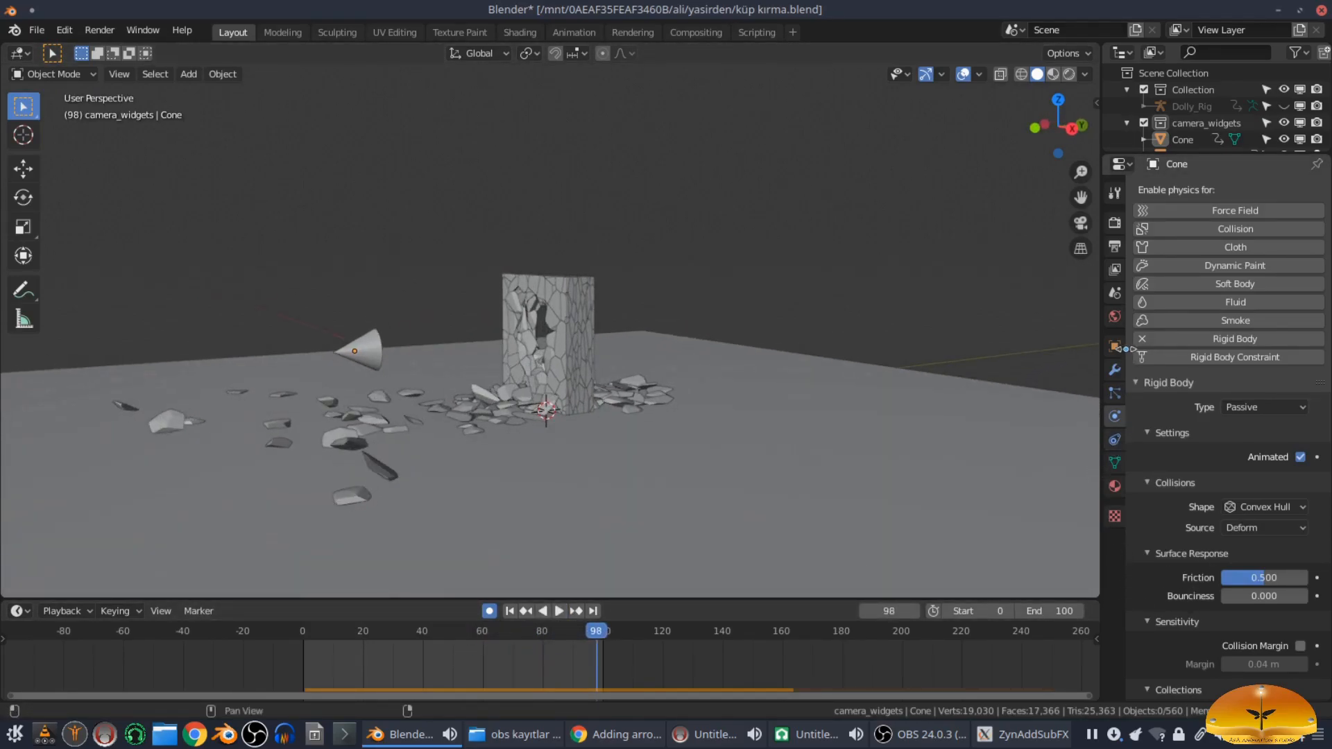
Step: Try a Time Remapping Old value of 200, playing the animation from frame 0 and stopping it
{"action": "left_click", "coordinate": [1114, 246]}
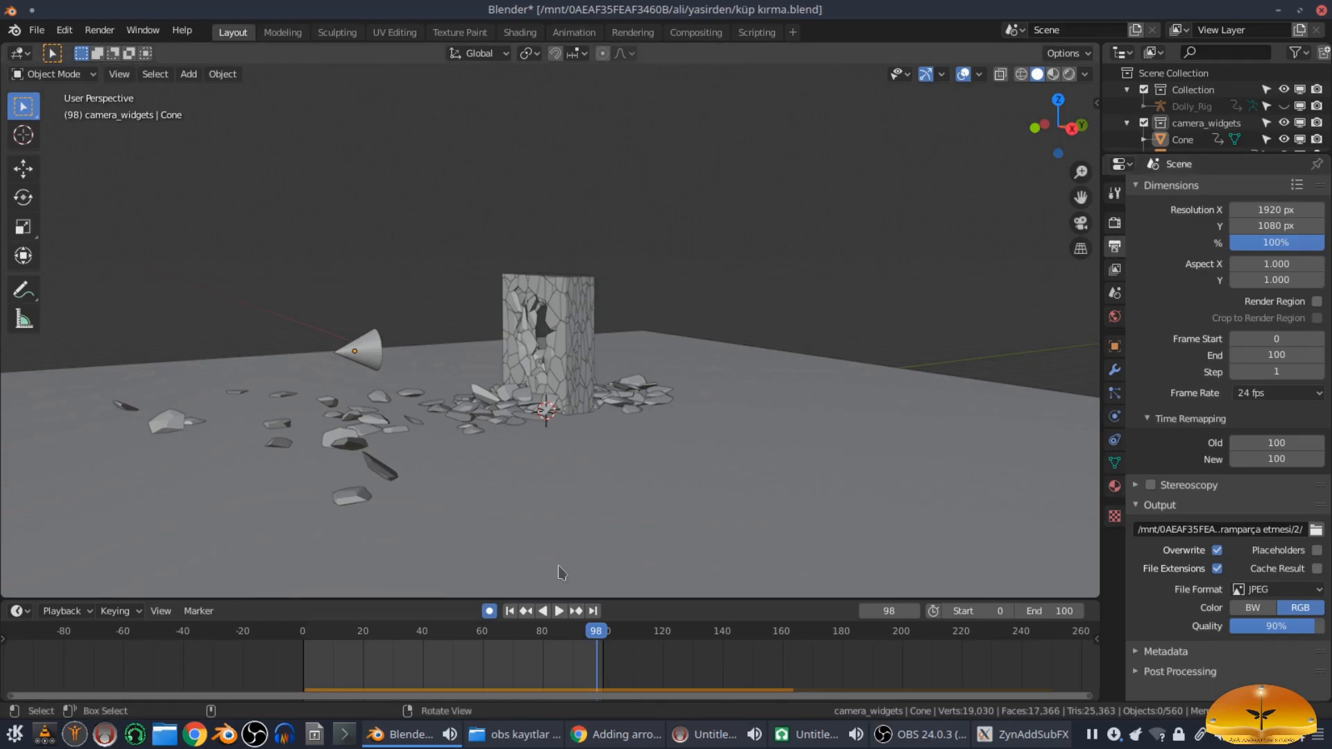
{"action": "left_click", "coordinate": [508, 612]}
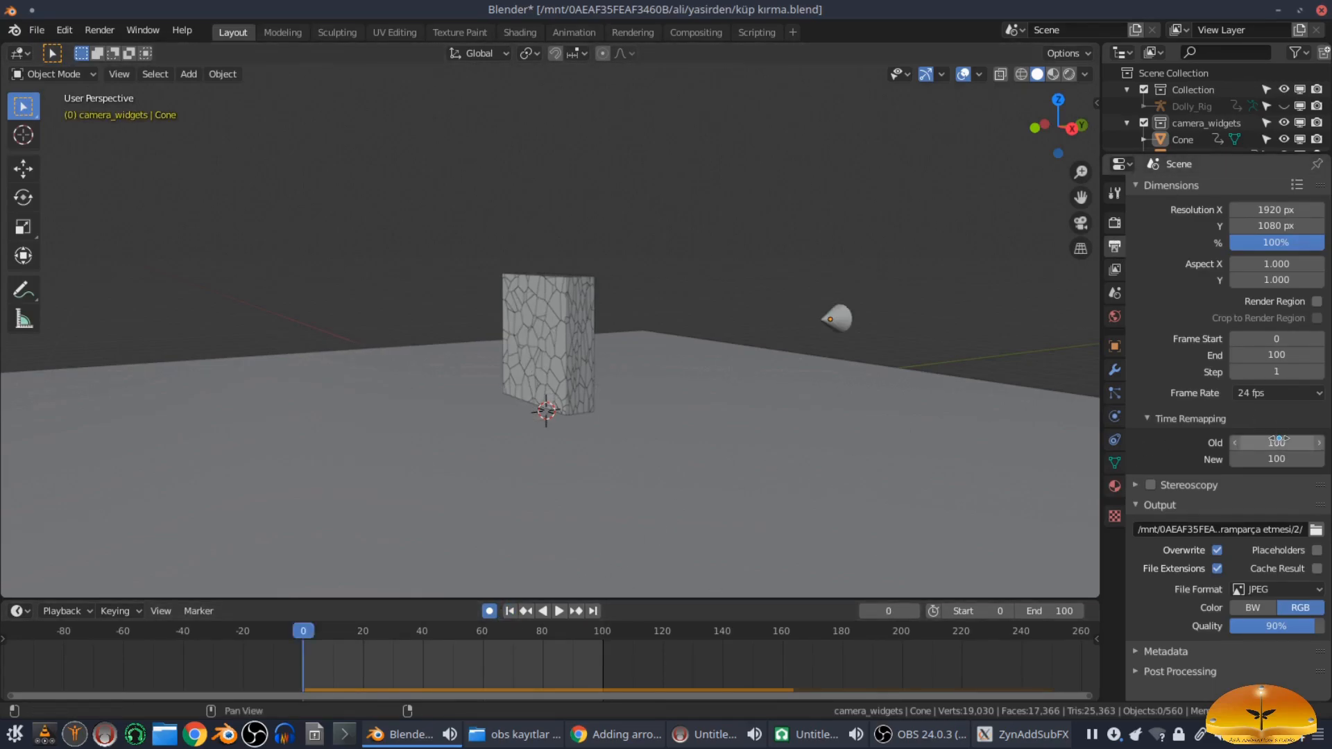
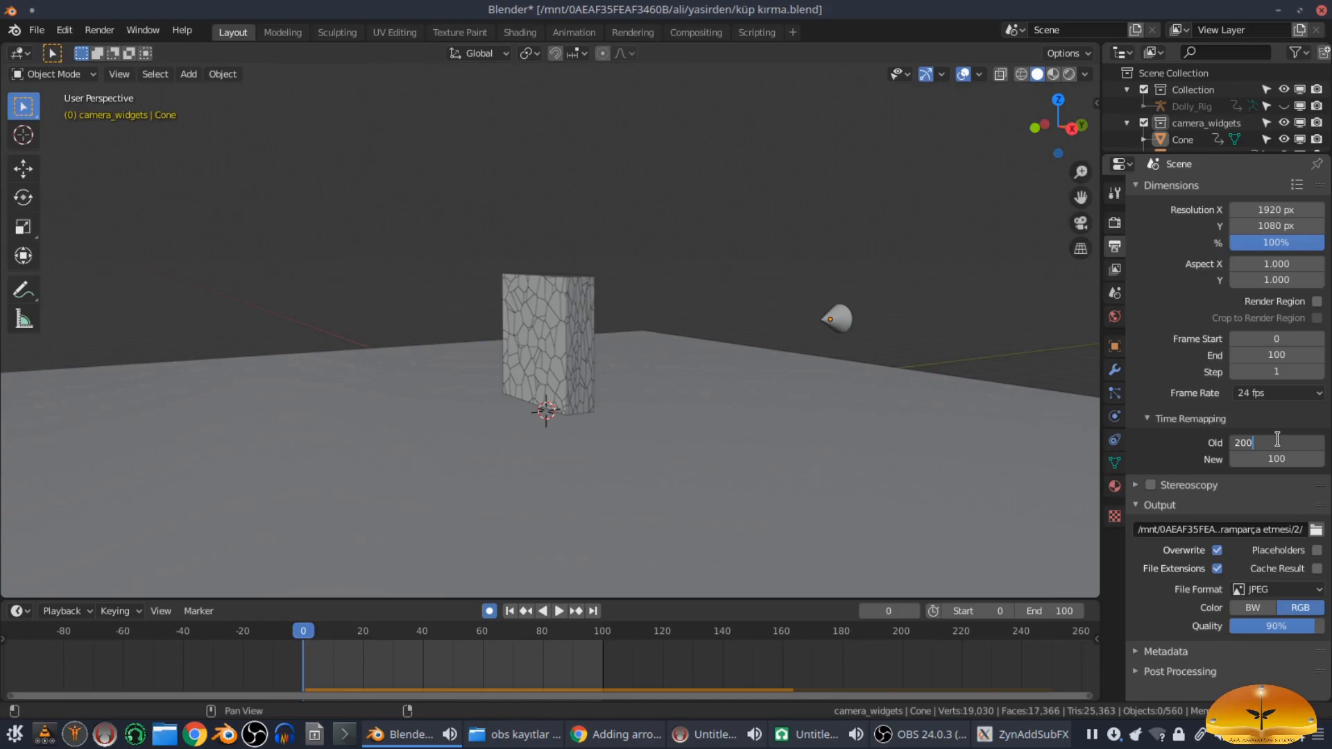
{"action": "left_click", "coordinate": [559, 612]}
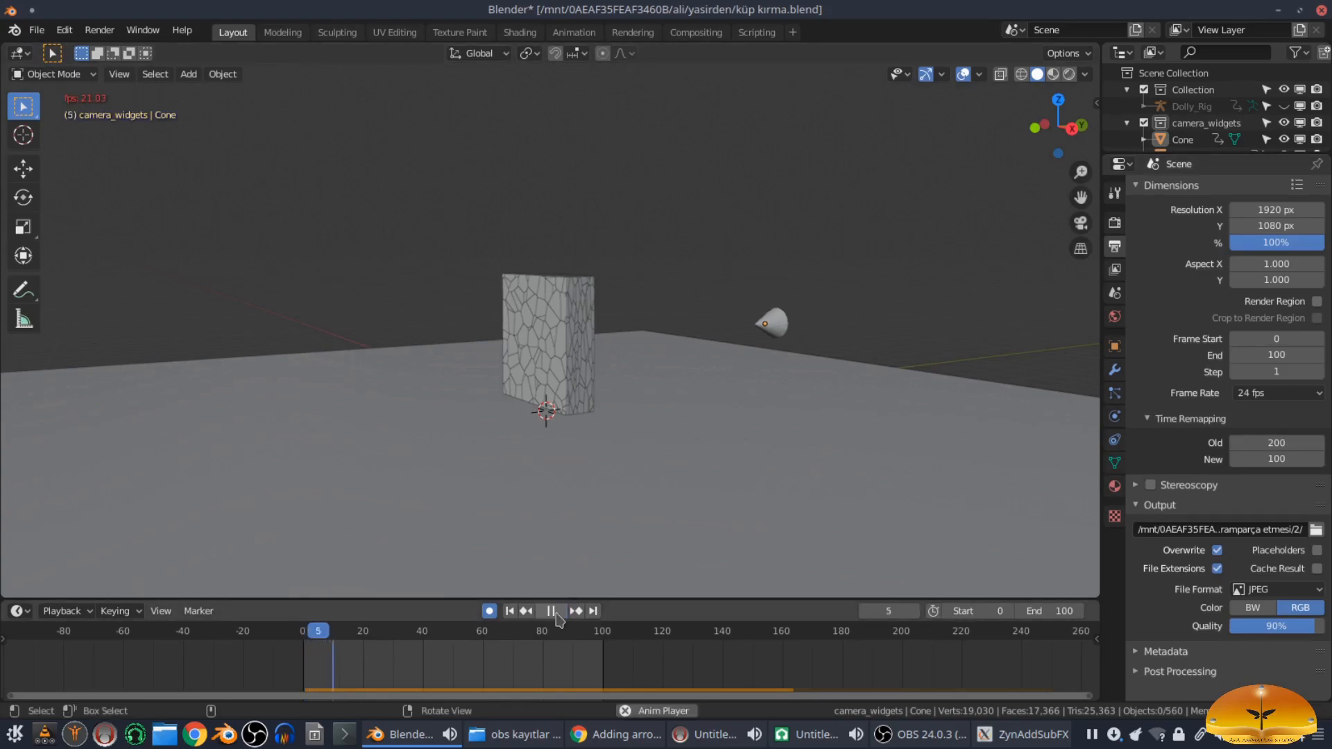
{"action": "left_click", "coordinate": [556, 614]}
Step: Set Time Remapping to Old 100 and New 300, play from frame 0, and extend the animation's end frame to 300
{"action": "left_click", "coordinate": [510, 611]}
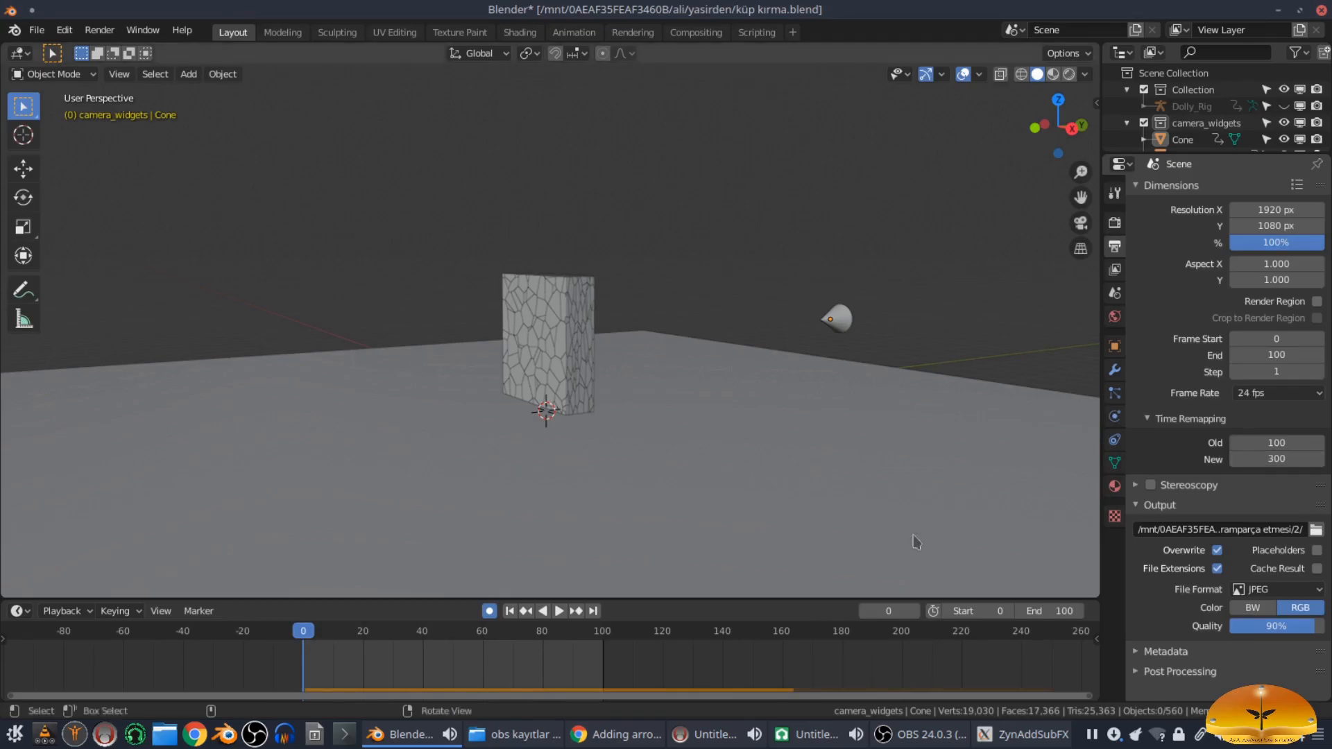
{"action": "left_click", "coordinate": [559, 611]}
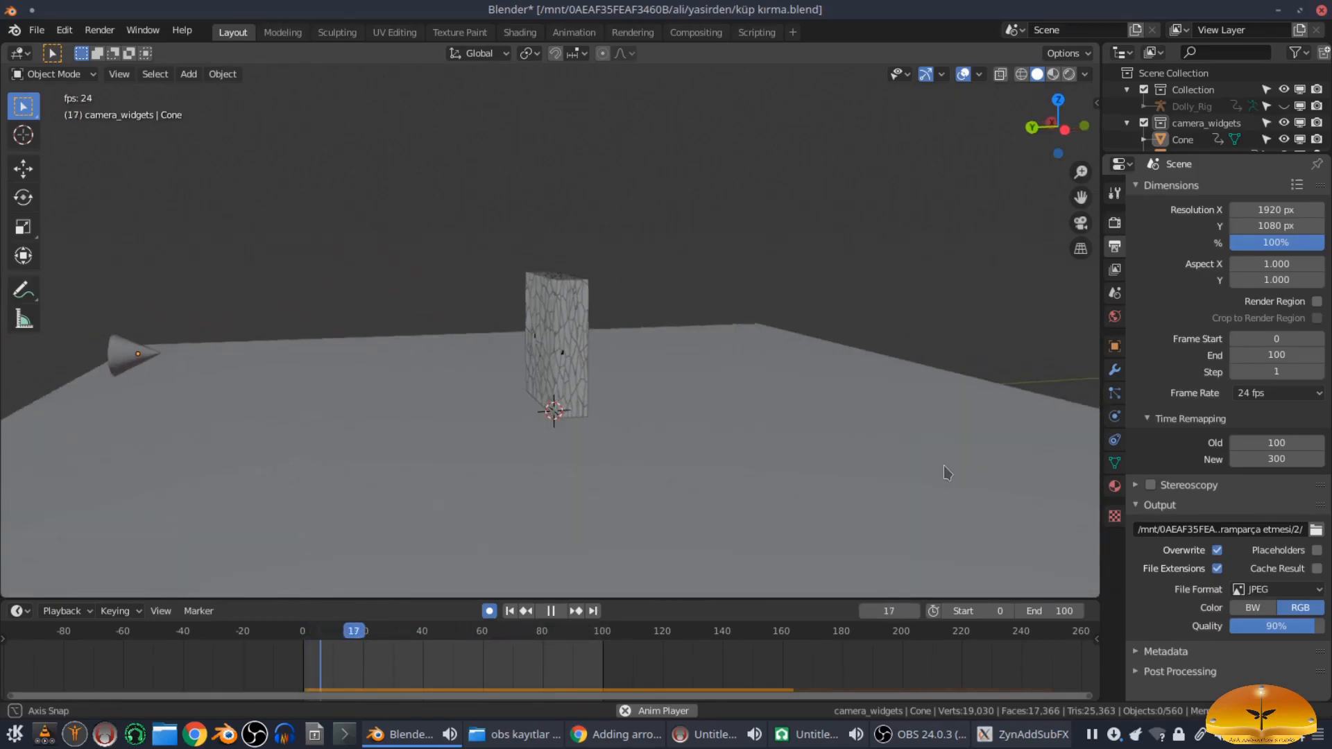
{"action": "left_click", "coordinate": [1031, 611]}
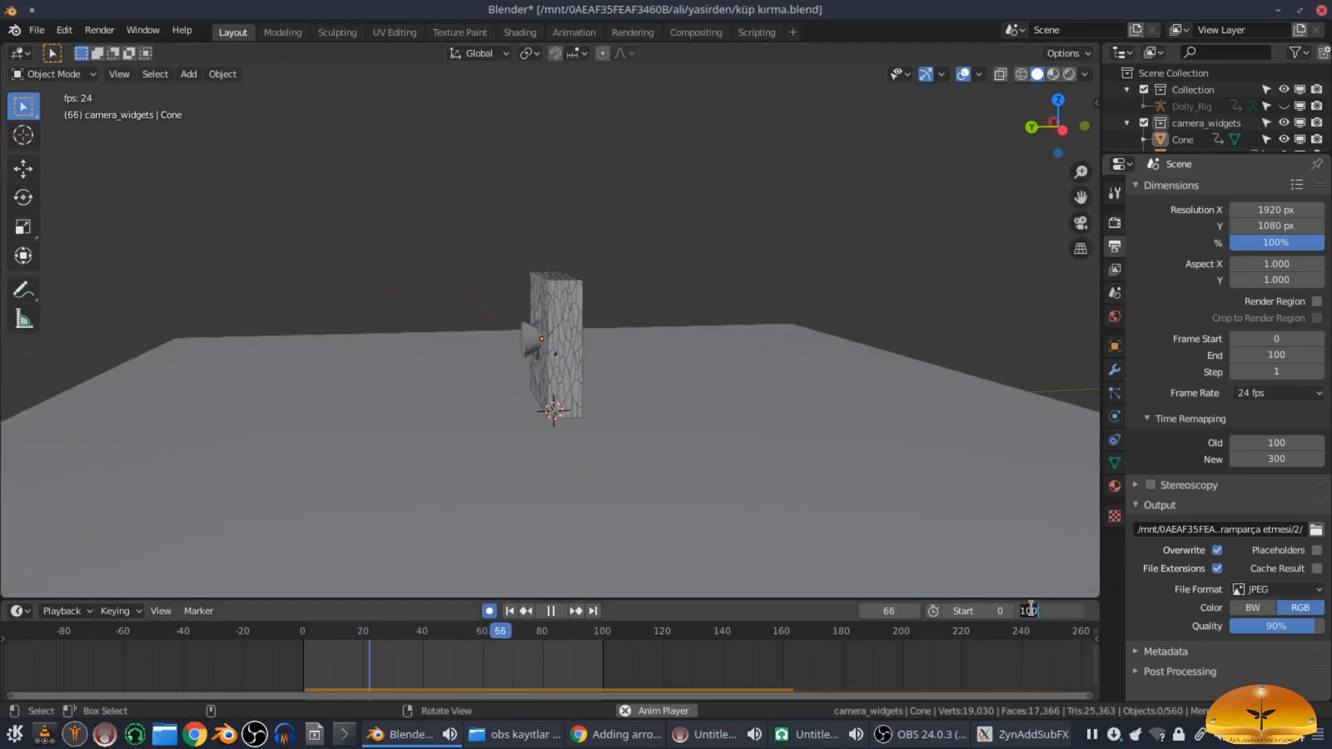
{"action": "type", "text": "200"}
{"action": "key", "text": "Return"}
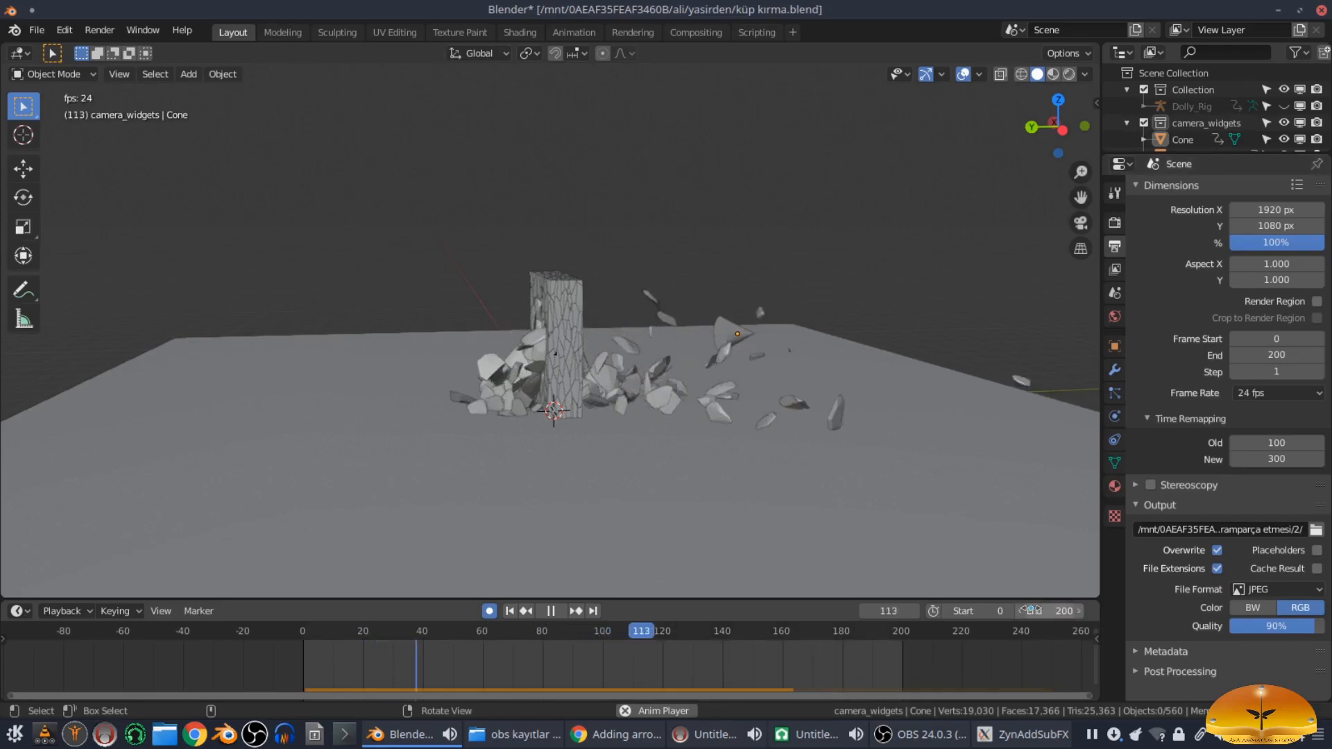
{"action": "left_click", "coordinate": [1038, 609]}
{"action": "type", "text": "3"}
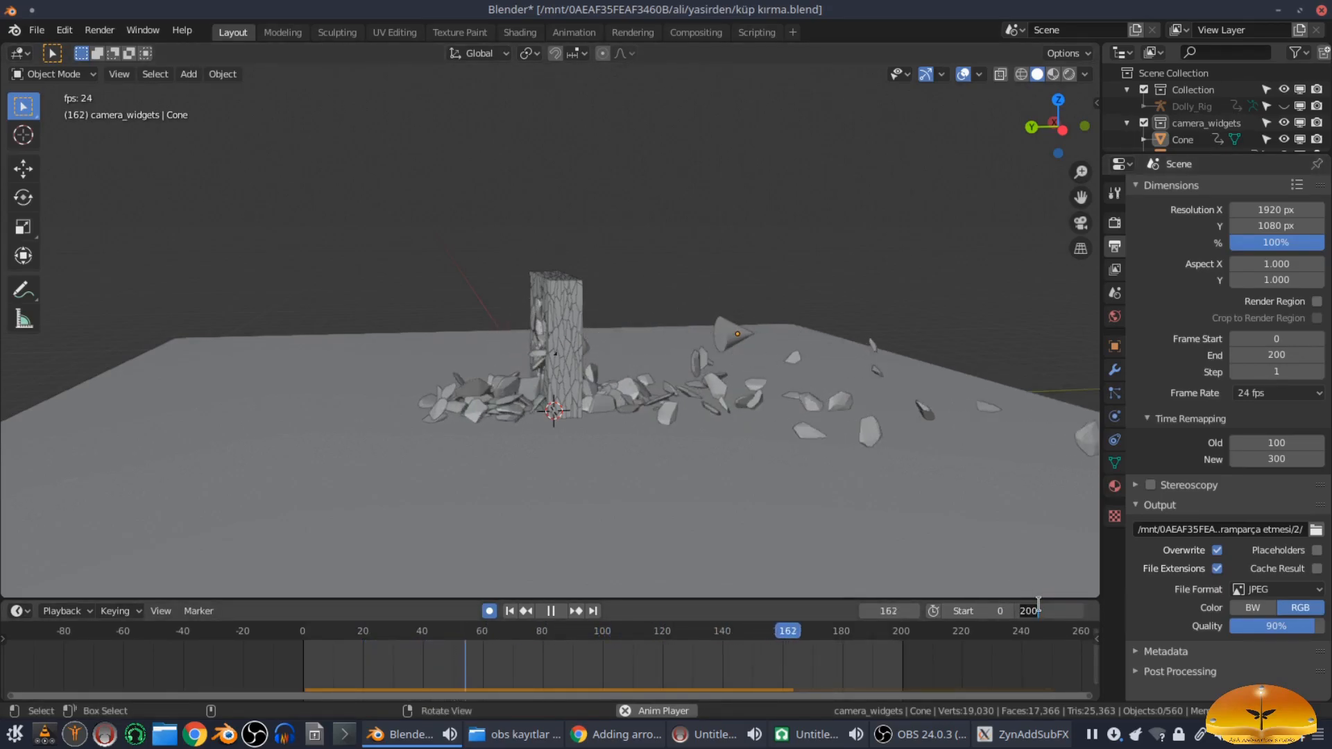
{"action": "type", "text": "00"}
{"action": "key", "text": "Return"}
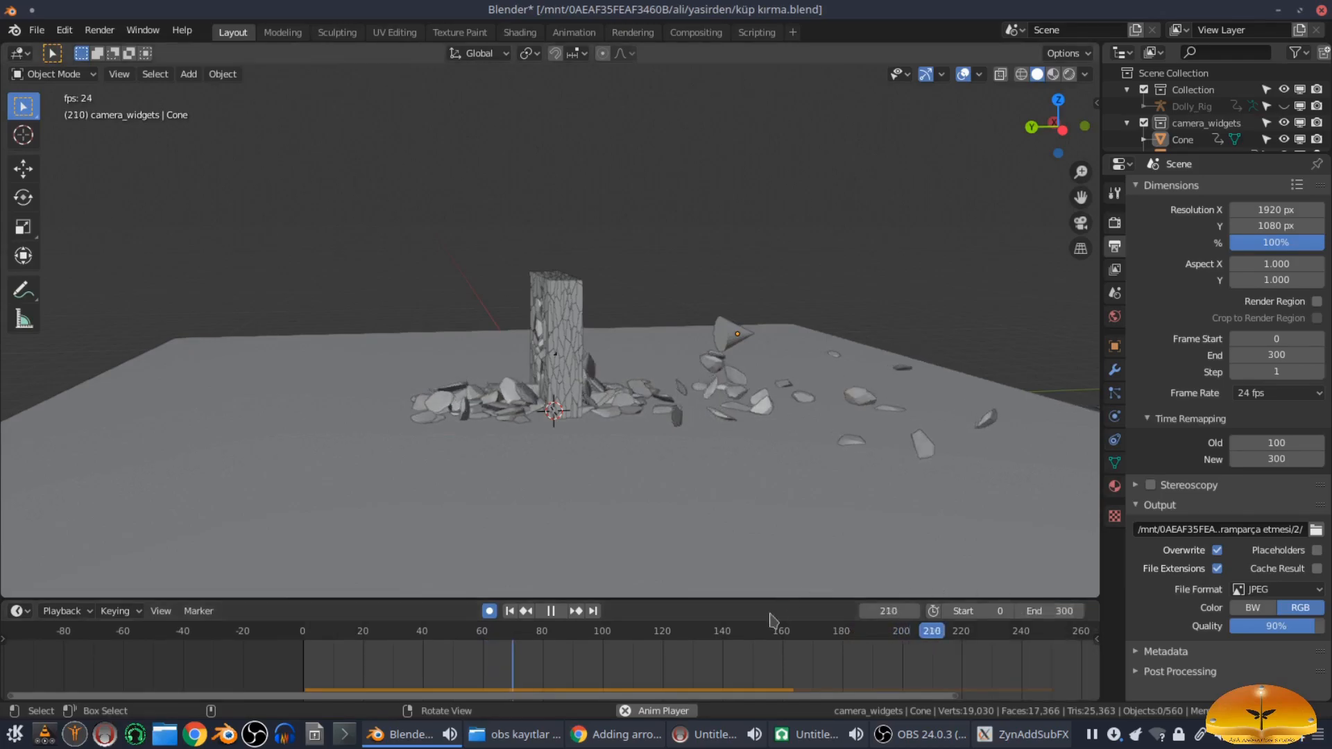
Step: Replay the slowed-down cone impact from frame 0 while viewing it from the opposite side, and stop playback
{"action": "left_click", "coordinate": [510, 611]}
{"action": "middle_click_drag", "start_coordinate": [782, 348], "coordinate": [177, 319]}
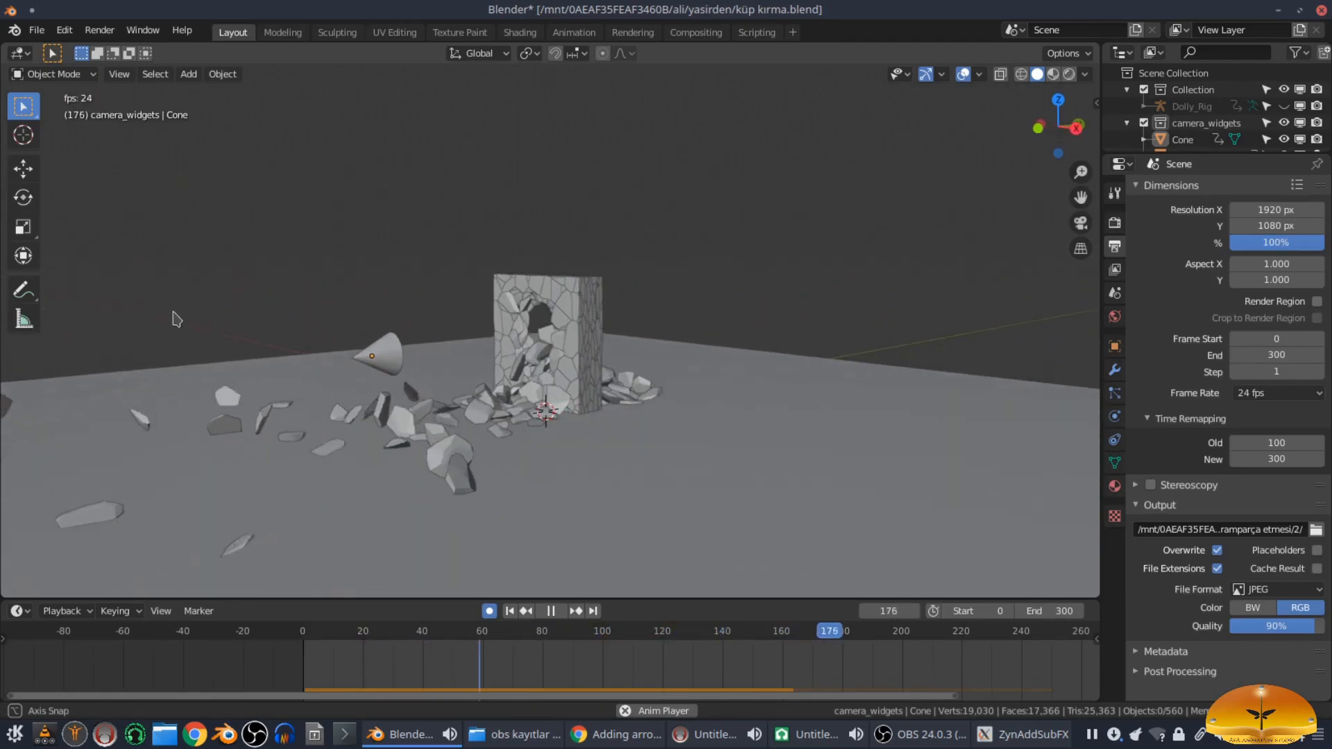
{"action": "left_click", "coordinate": [559, 612]}
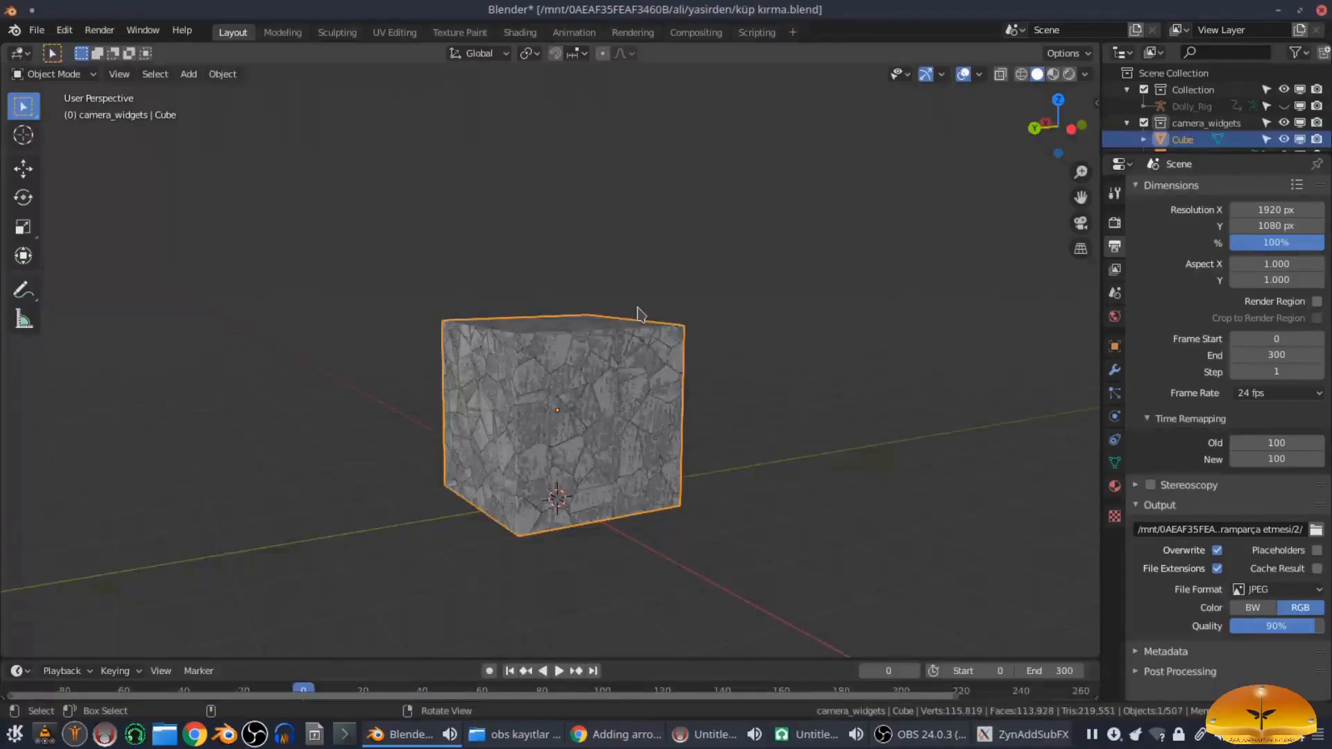
Step: In the fractured cube scene, delete the original unbroken cube and select all of its fracture cells
{"action": "key", "text": "x"}
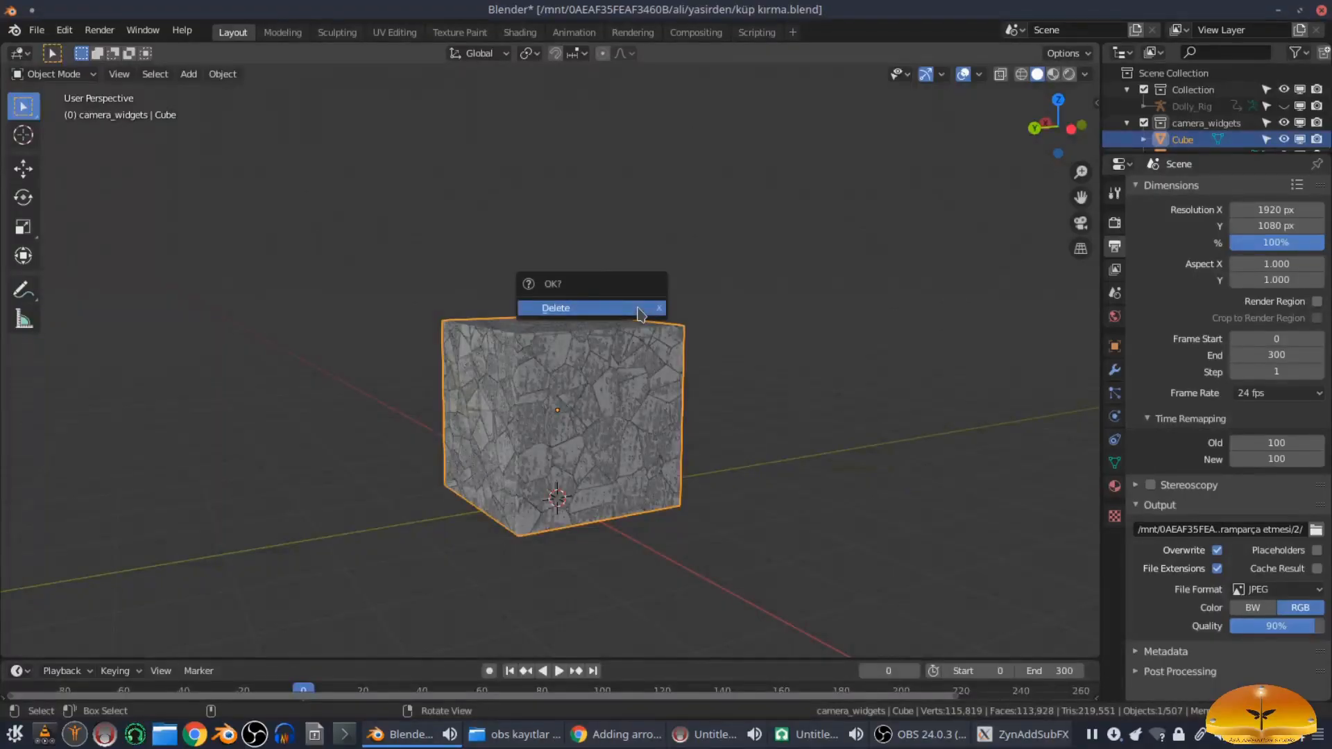
{"action": "left_click", "coordinate": [638, 309]}
{"action": "left_click", "coordinate": [644, 396]}
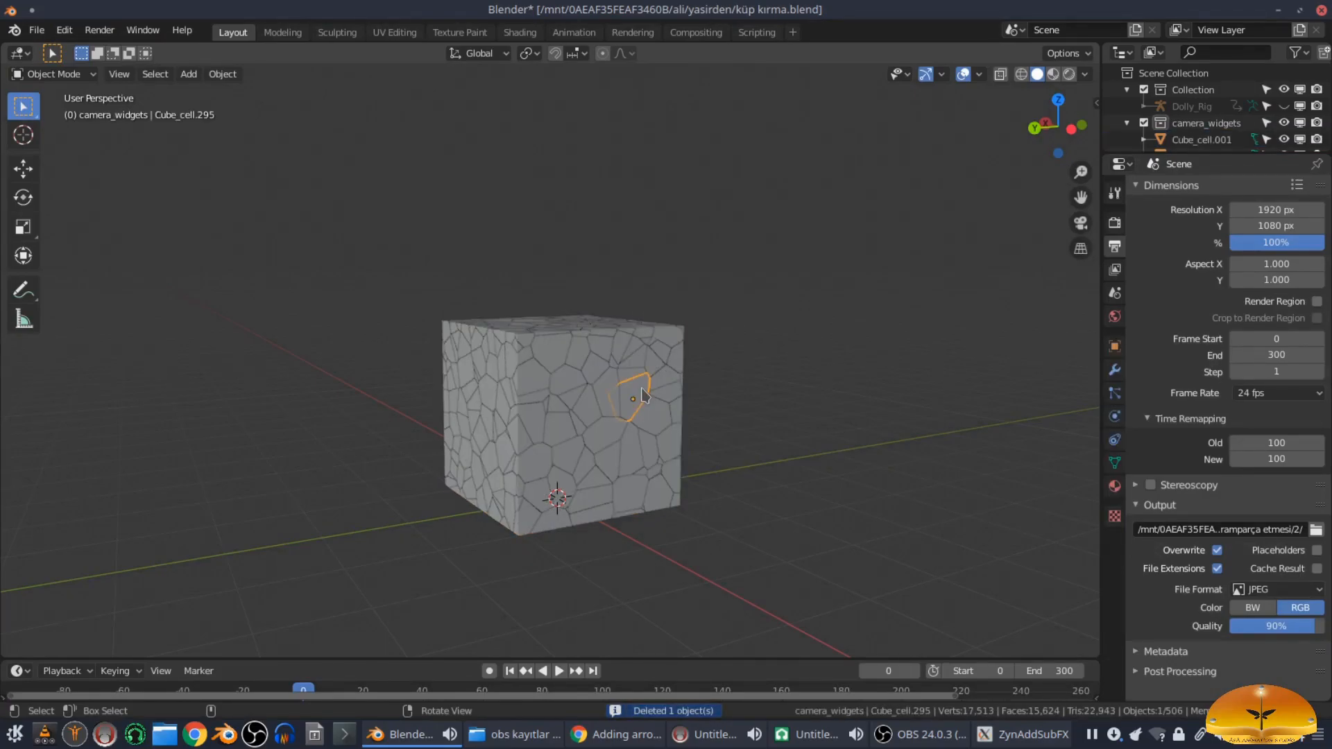
{"action": "key", "text": "x"}
{"action": "key", "text": "c"}
{"action": "left_click", "coordinate": [570, 403]}
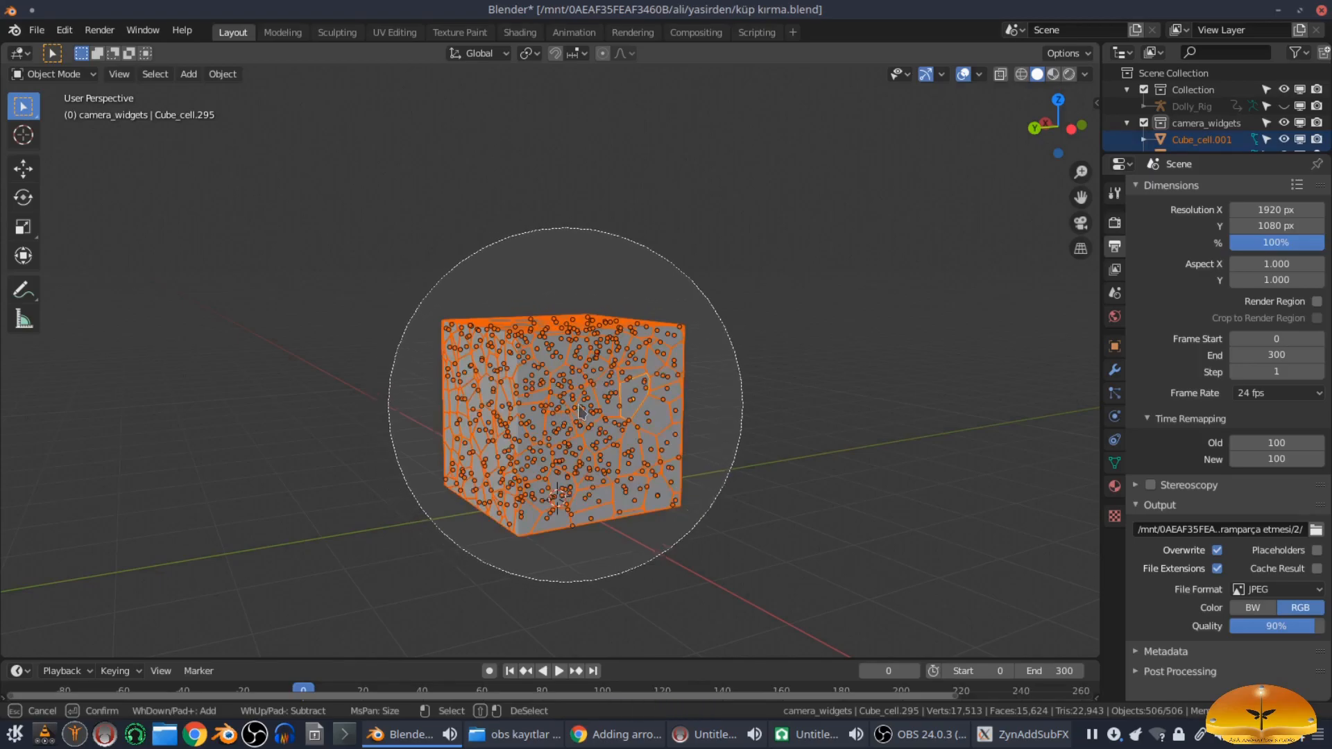
{"action": "key", "text": "Escape"}
Step: Move all the selected cells straight up along the Z axis so the cube floats above the grid
{"action": "key", "text": "g"}
{"action": "key", "text": "z"}
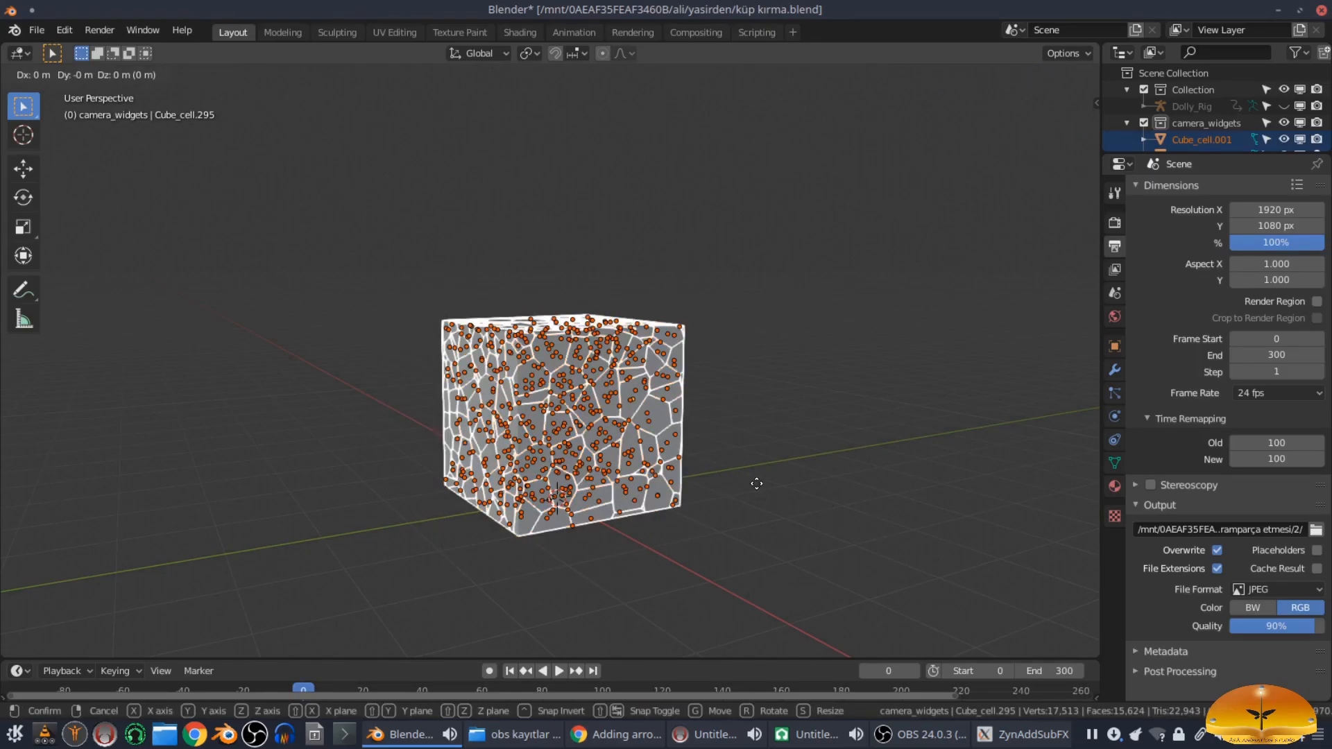
{"action": "left_click", "coordinate": [859, 600]}
{"action": "middle_click_drag", "start_coordinate": [820, 375], "coordinate": [597, 520]}
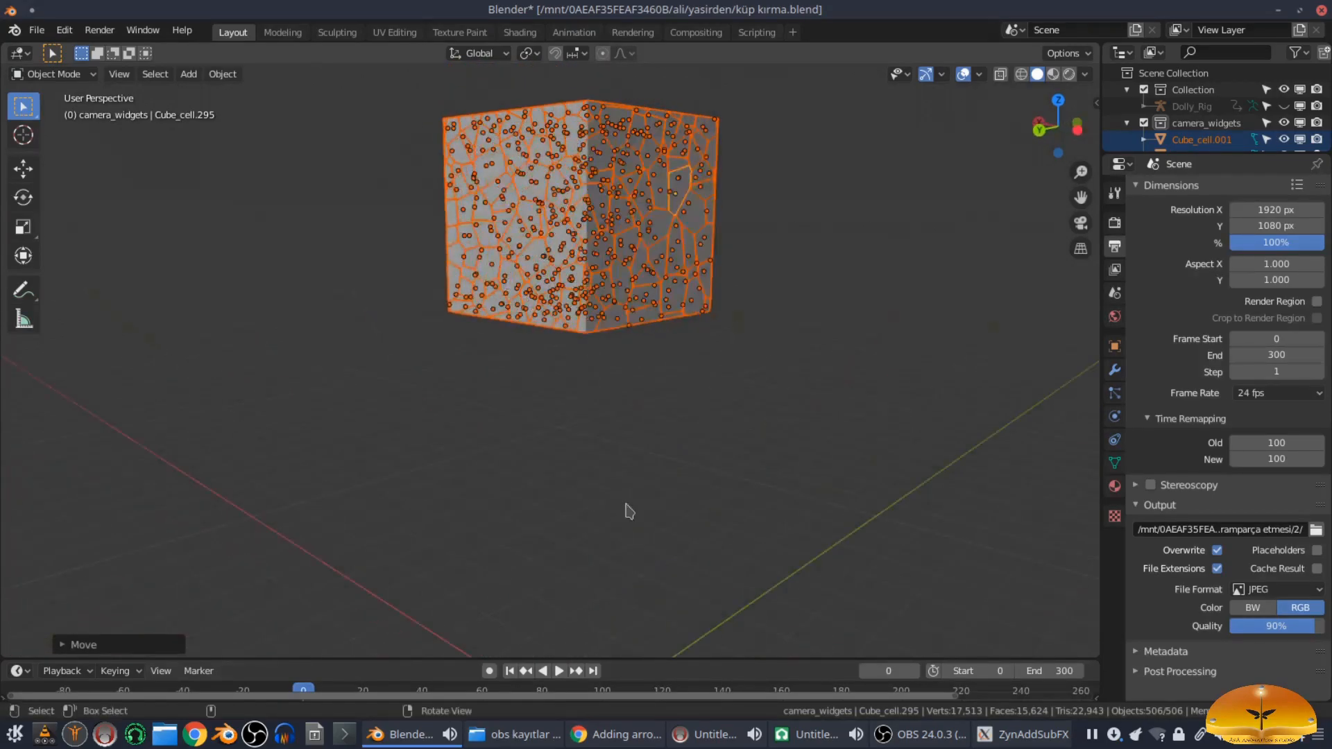
{"action": "left_click", "coordinate": [1116, 418]}
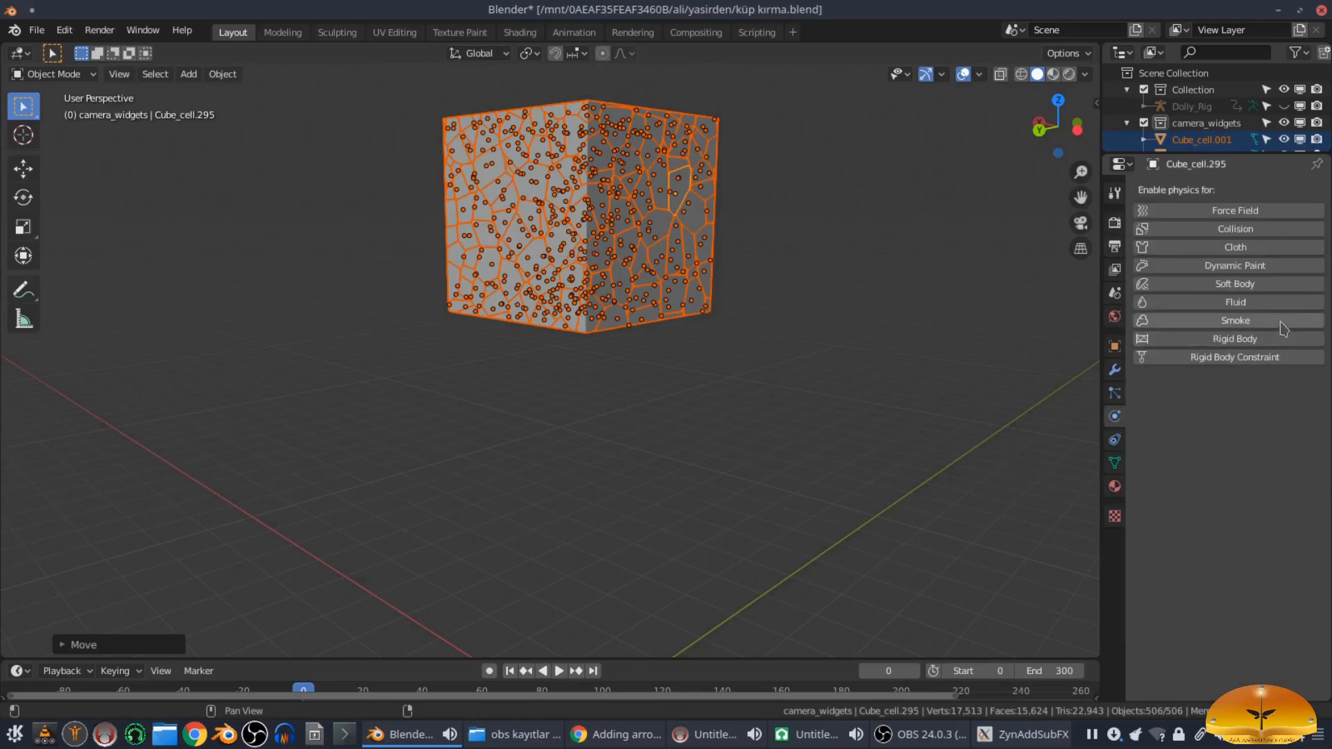
{"action": "left_click", "coordinate": [1243, 339]}
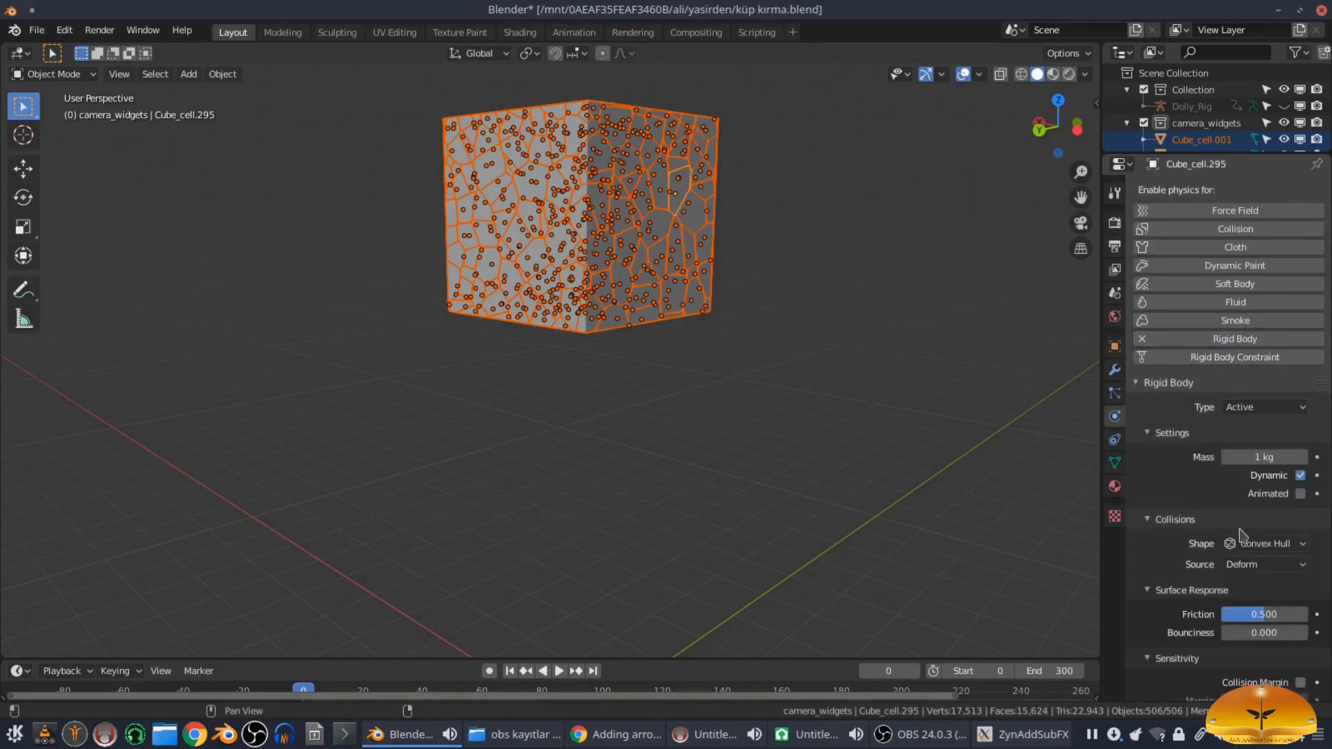
{"action": "scroll", "coordinate": [1238, 554], "scroll_direction": "down", "scroll_amount": 8}
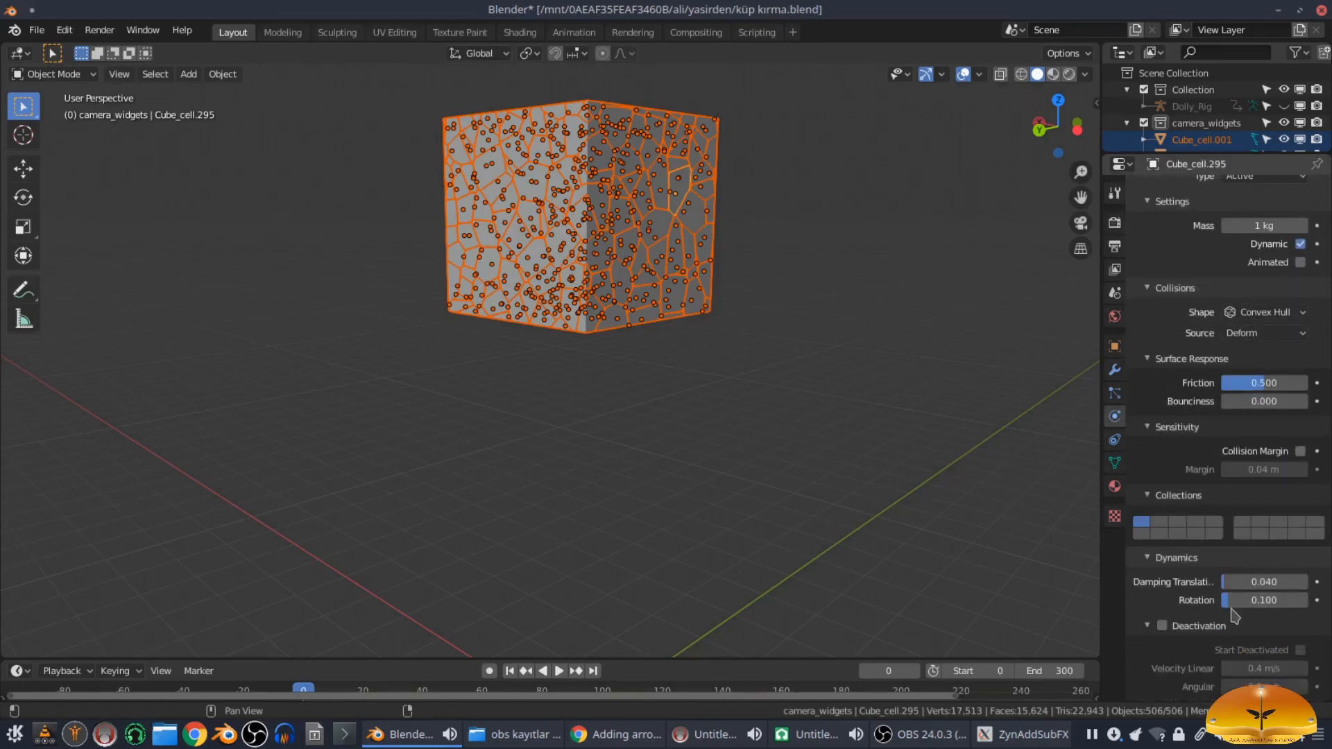
{"action": "middle_click_drag", "start_coordinate": [829, 589], "coordinate": [891, 585]}
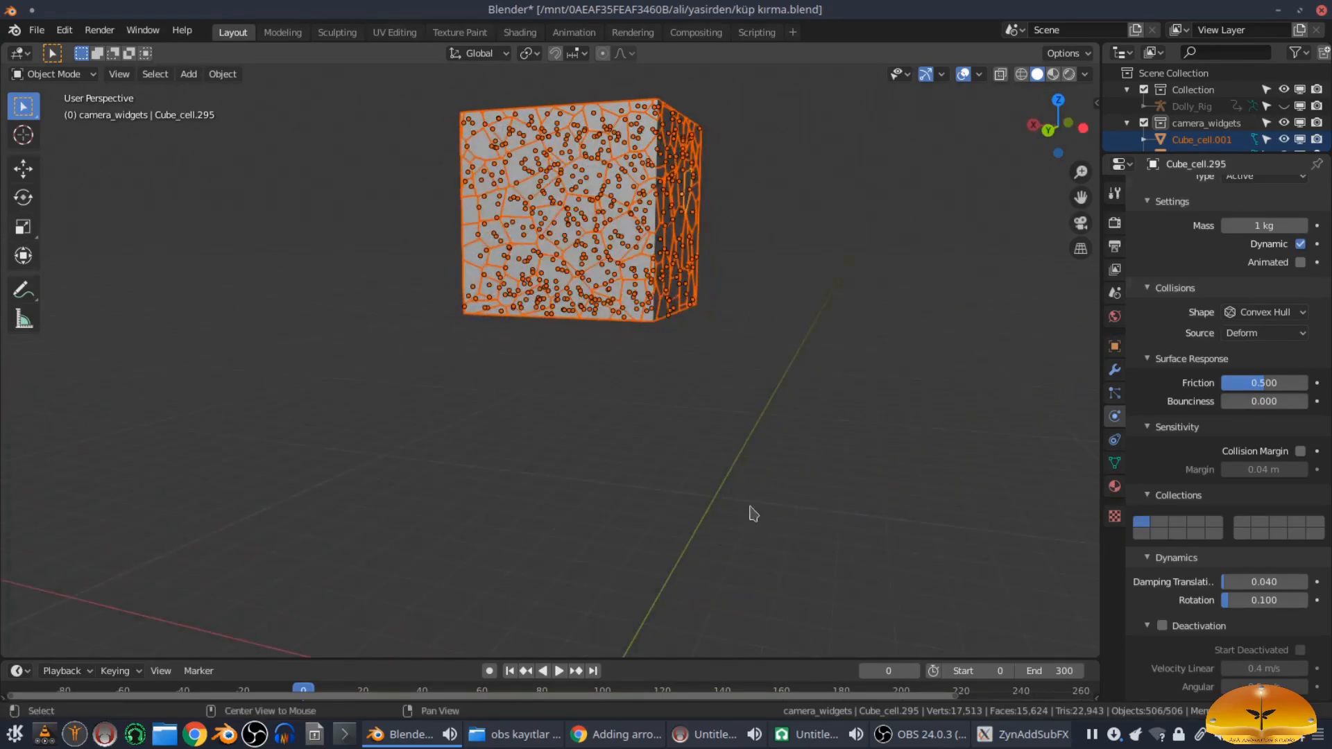
{"action": "middle_click_drag", "start_coordinate": [752, 520], "coordinate": [777, 406], "text": "shift"}
{"action": "key", "text": "shift+a"}
{"action": "mouse_move", "coordinate": [776, 397]}
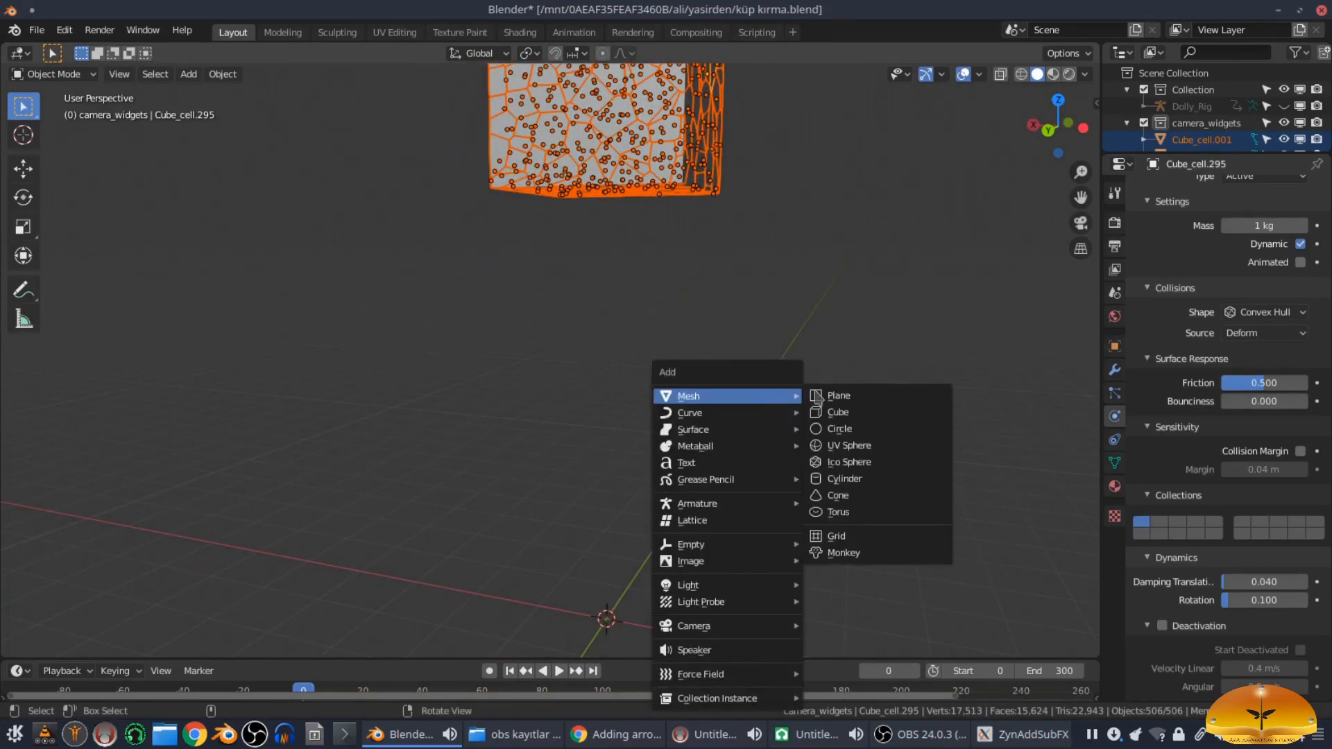
{"action": "left_click", "coordinate": [847, 399]}
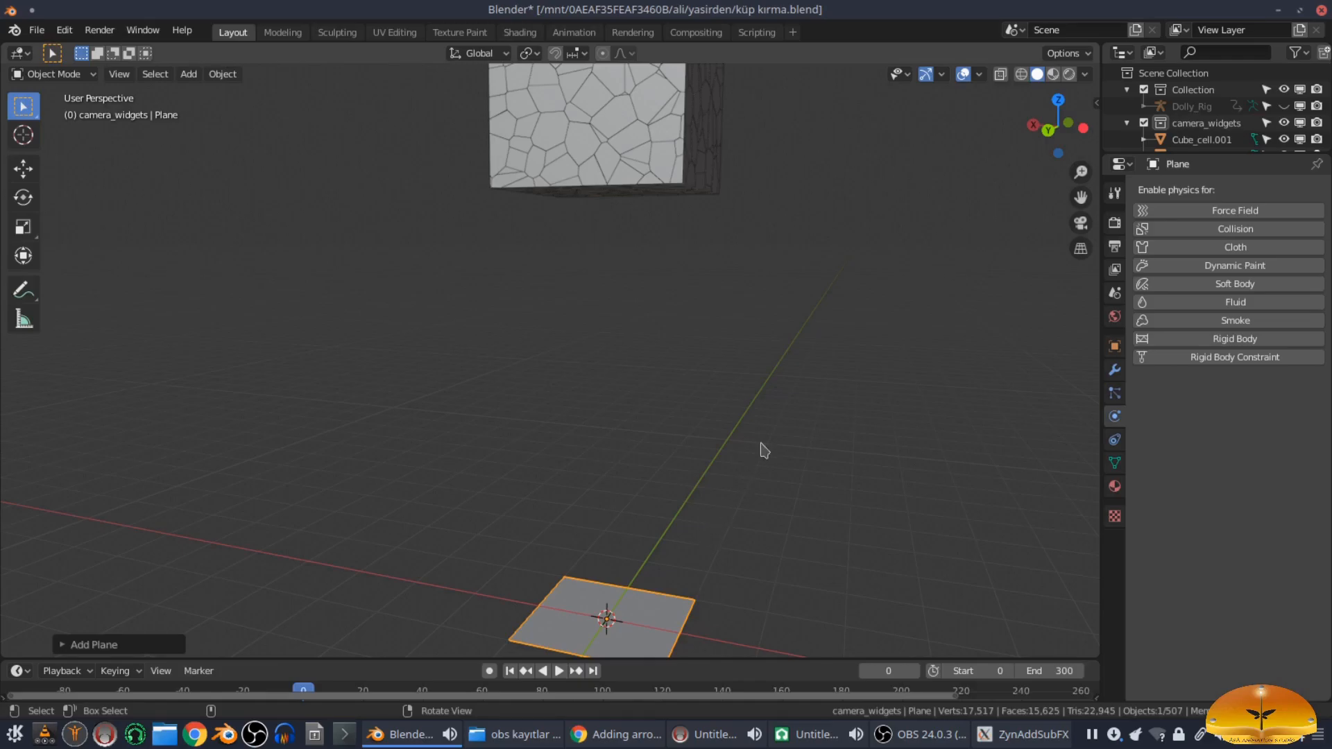
{"action": "key", "text": "ctrl+z"}
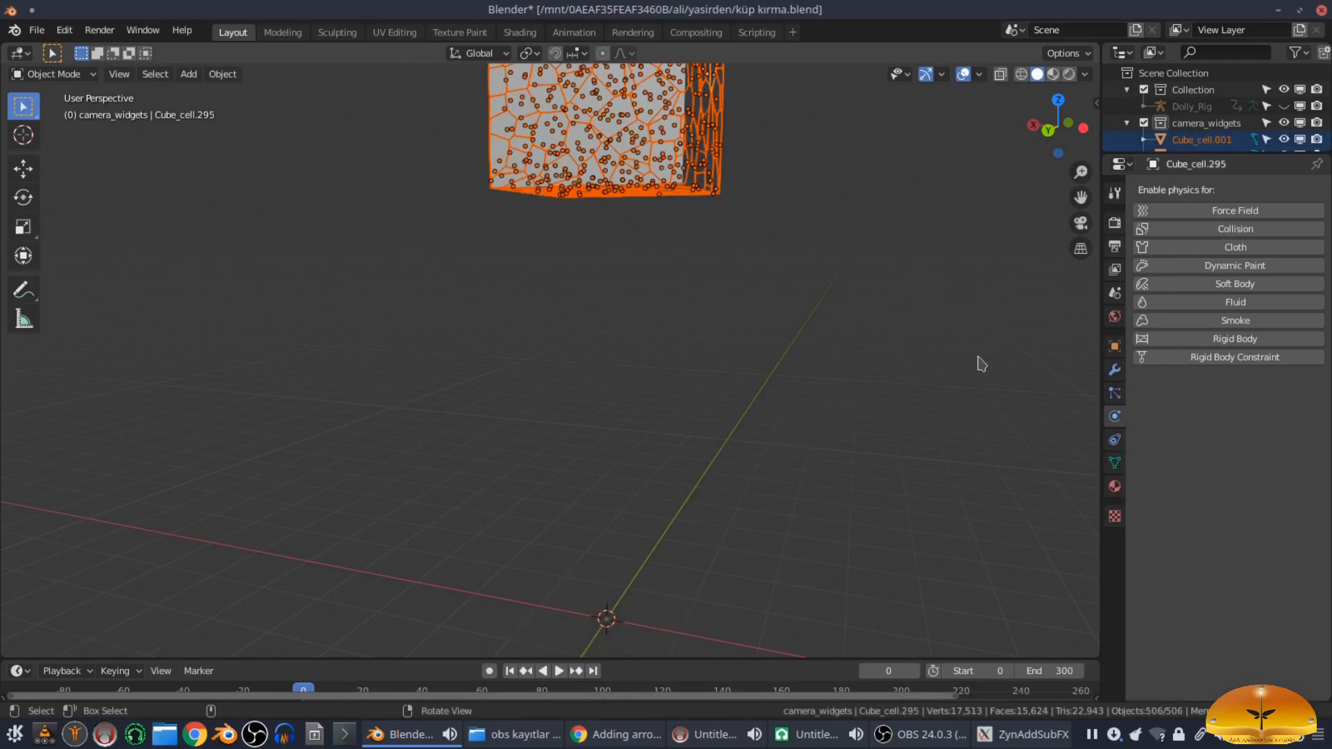
Step: Enable an Active rigid body on the active cell and copy its rigid body settings to all selected cells
{"action": "left_click", "coordinate": [1229, 339]}
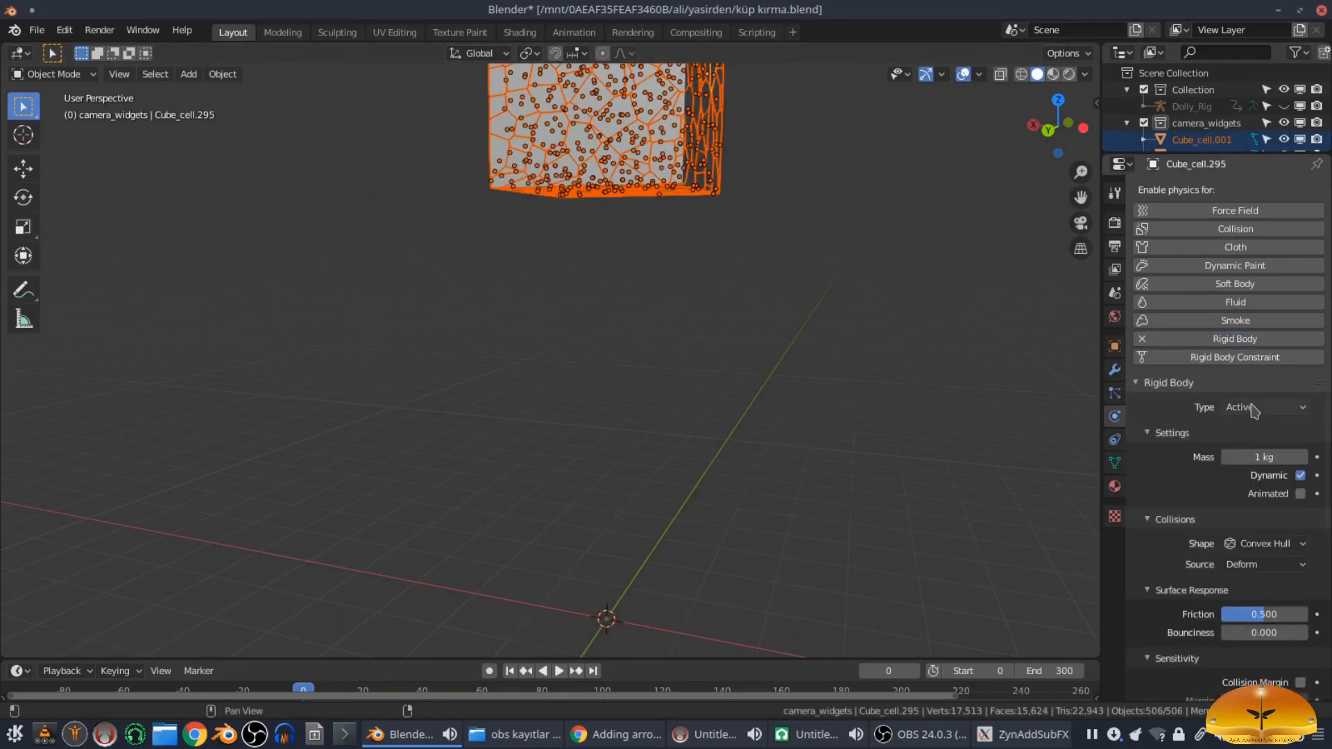
{"action": "left_click", "coordinate": [233, 76]}
{"action": "mouse_move", "coordinate": [278, 470]}
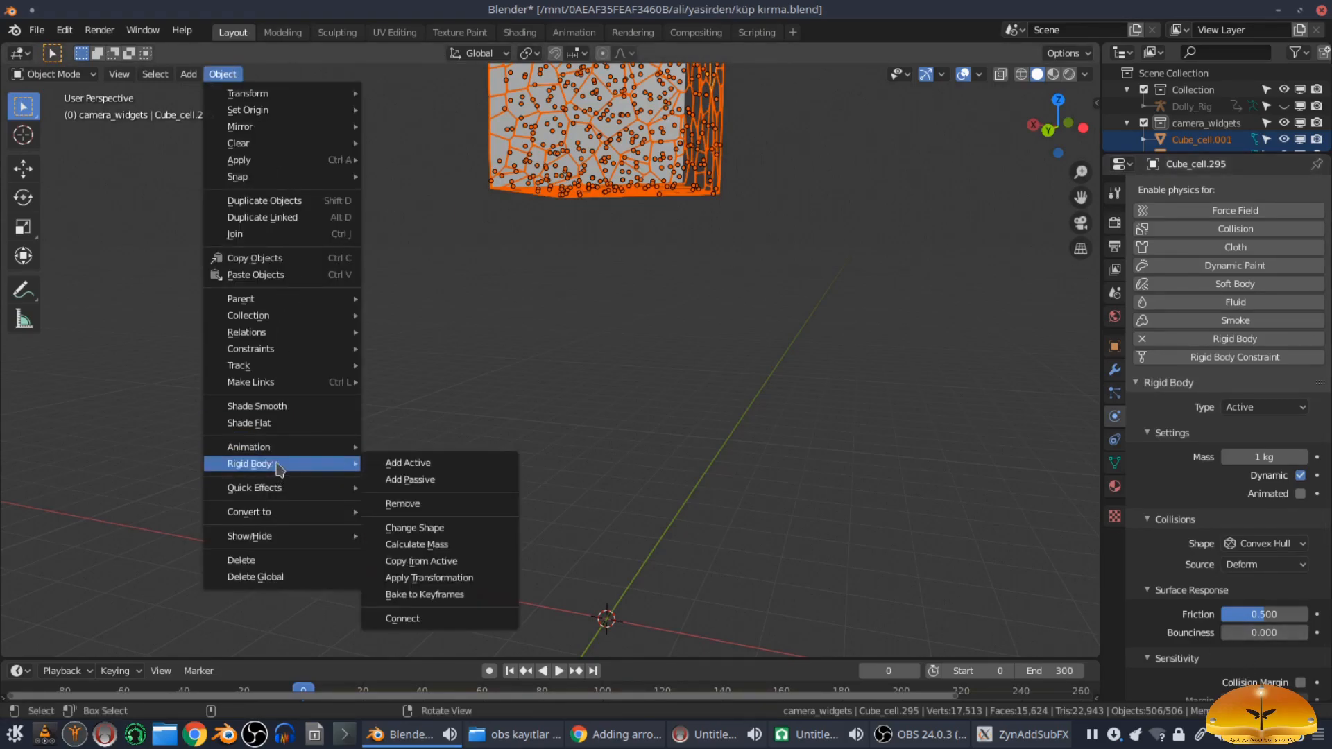
{"action": "left_click", "coordinate": [434, 568]}
Step: Add a plane at the origin beneath the raised cube and scale it up into a large floor
{"action": "scroll", "coordinate": [479, 526], "scroll_direction": "down", "scroll_amount": 2}
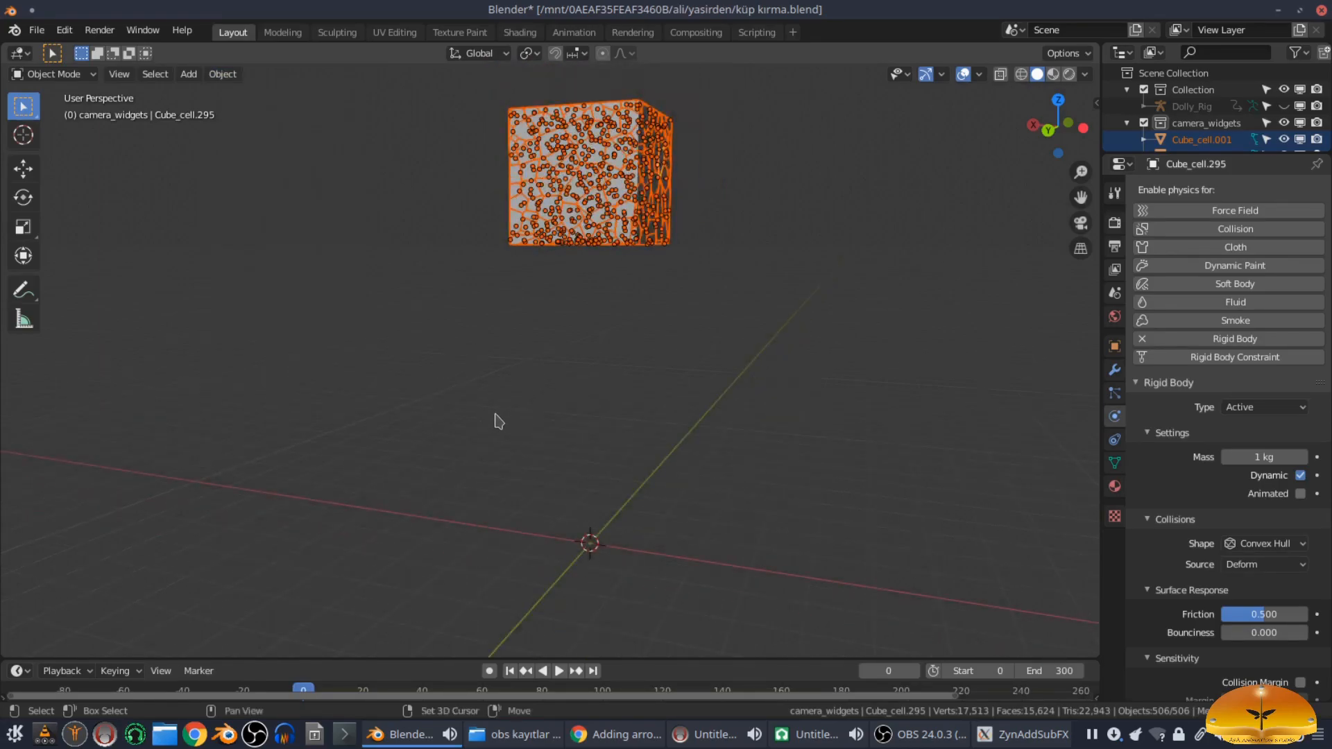
{"action": "key", "text": "shift+a"}
{"action": "mouse_move", "coordinate": [498, 402]}
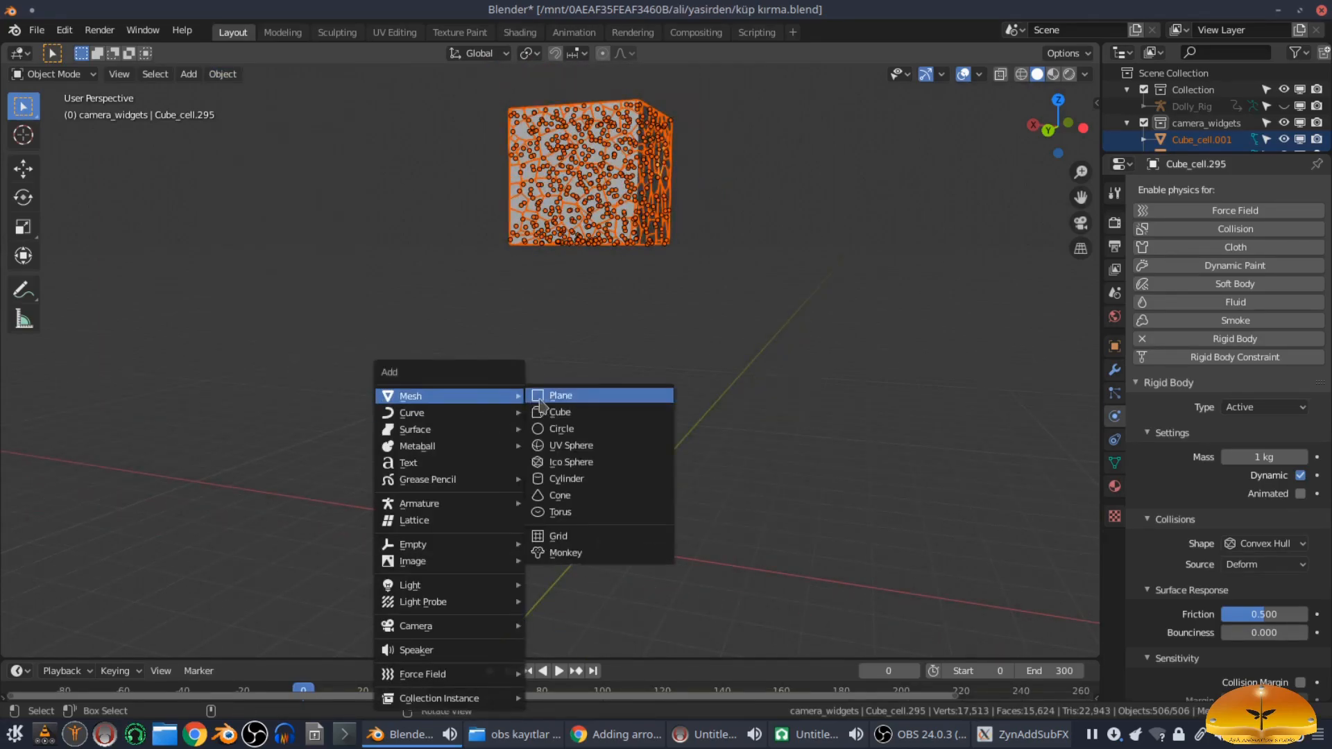
{"action": "left_click", "coordinate": [583, 406]}
{"action": "key", "text": "s"}
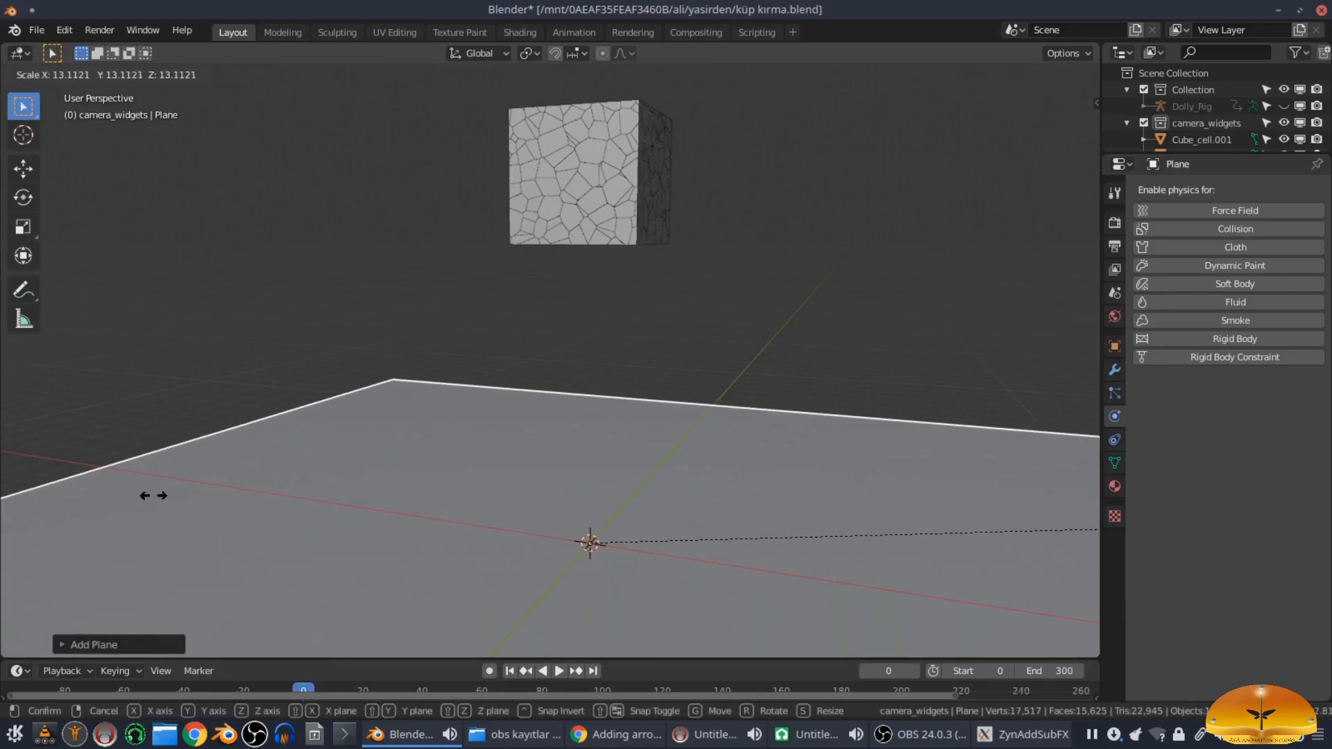
{"action": "left_click", "coordinate": [957, 488]}
{"action": "middle_click_drag", "start_coordinate": [959, 489], "coordinate": [742, 471]}
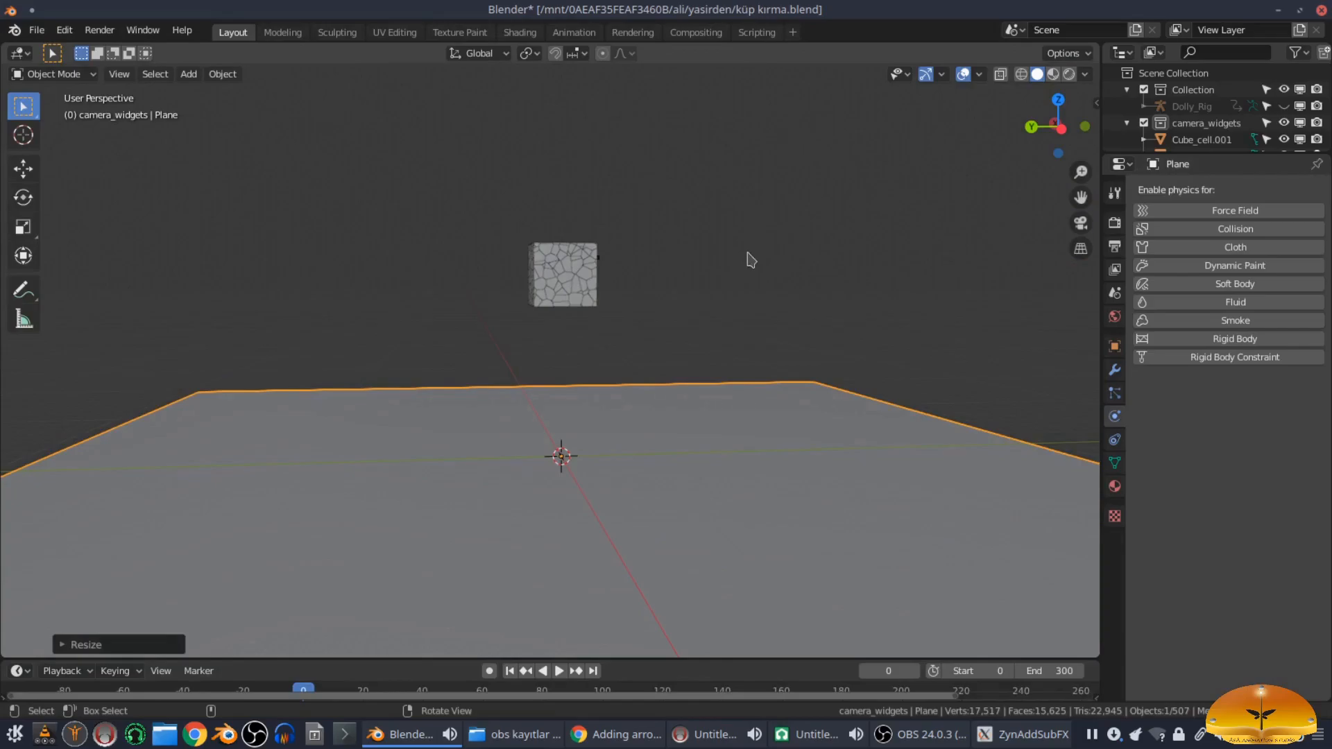
Step: Make the floor plane a Passive rigid body and deselect it
{"action": "left_click", "coordinate": [1227, 339]}
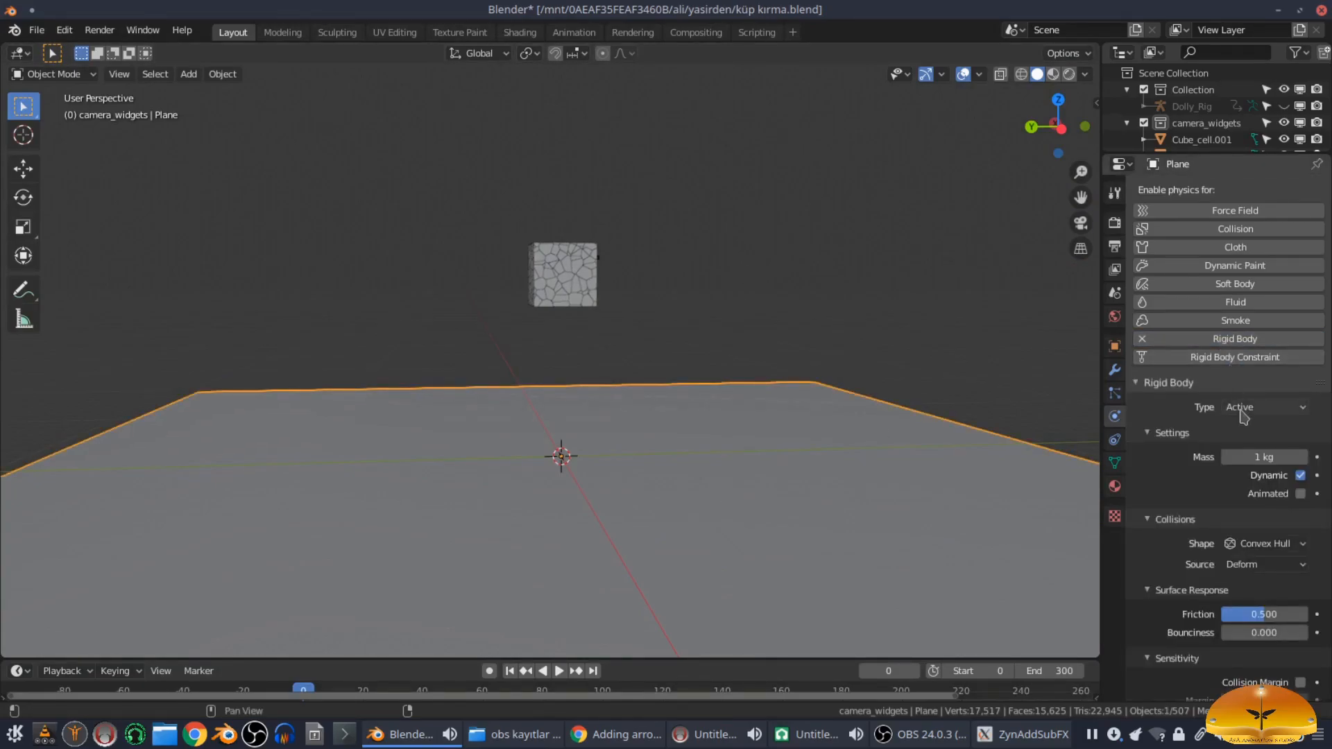
{"action": "left_click", "coordinate": [1263, 407]}
{"action": "left_click", "coordinate": [1264, 445]}
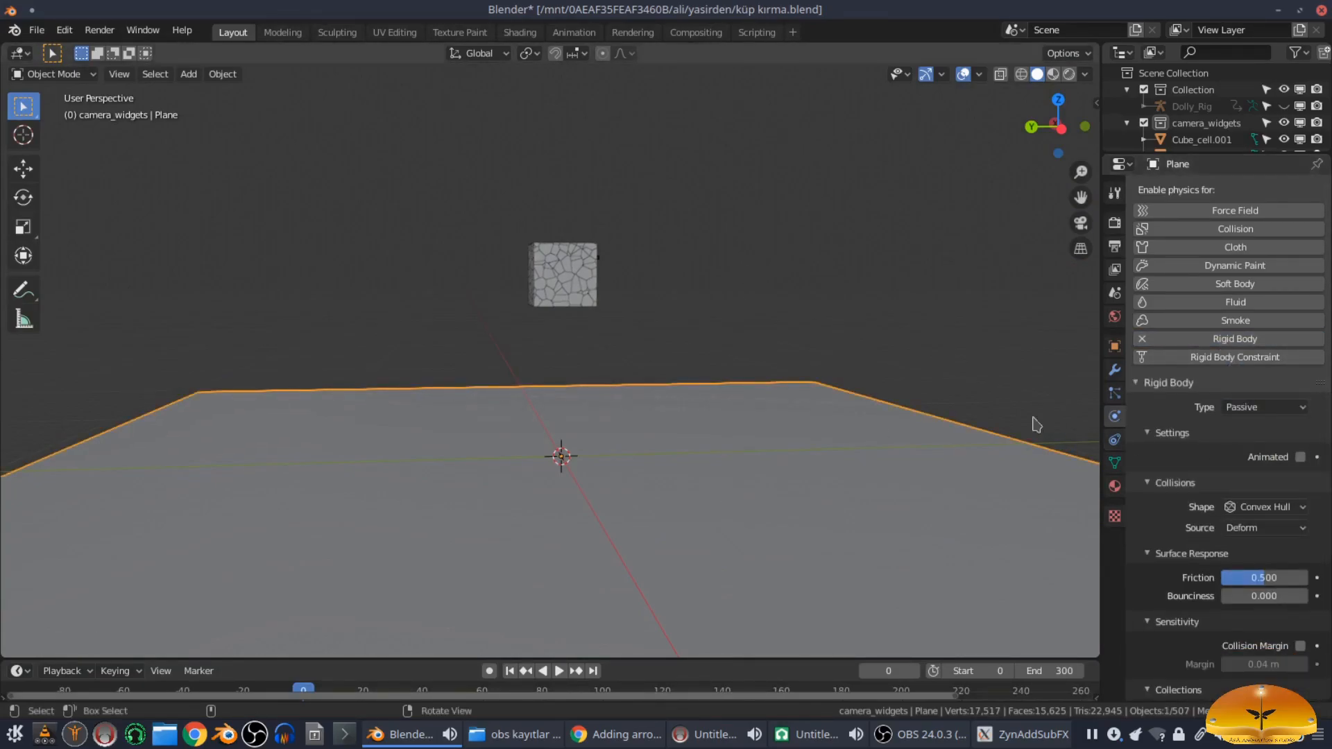
{"action": "left_click", "coordinate": [885, 333]}
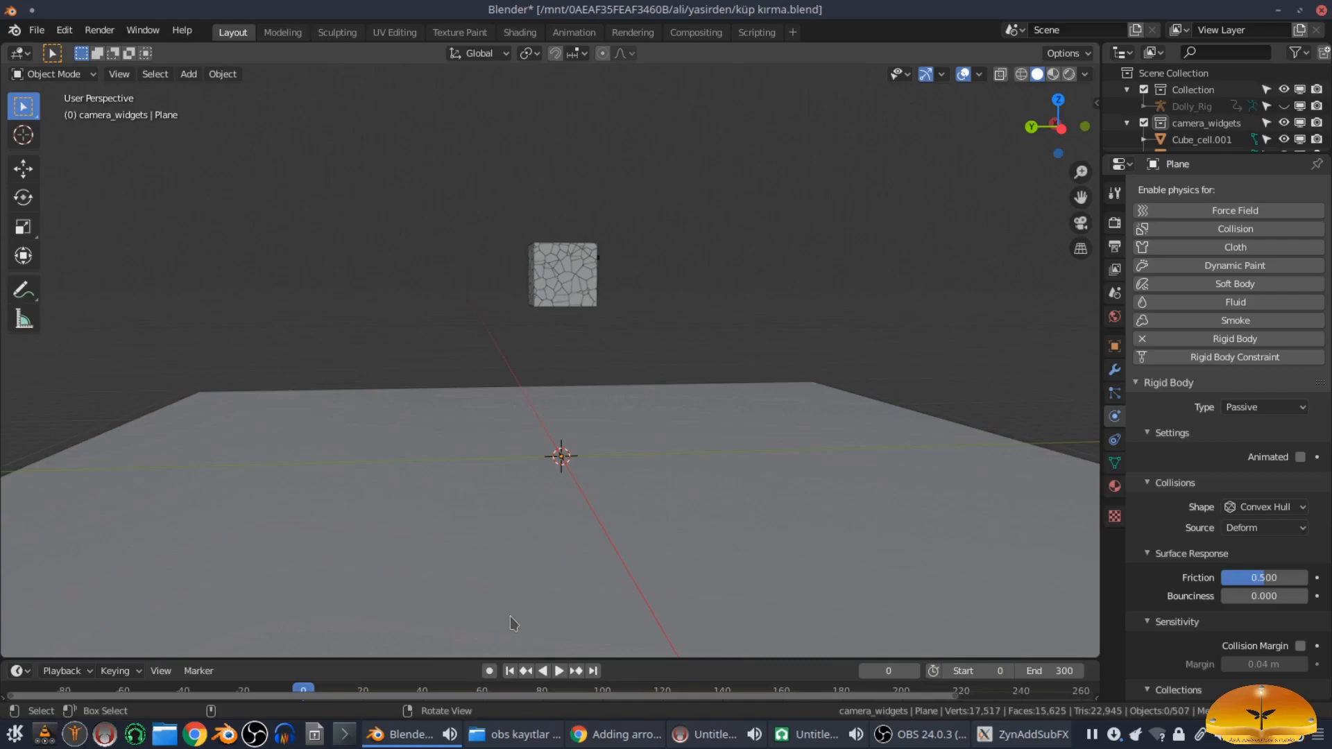
Step: Play the cube's fall onto the floor, restart it from frame 0, and orbit around the scattering fragments
{"action": "left_click", "coordinate": [559, 671]}
{"action": "middle_click_drag", "start_coordinate": [886, 497], "coordinate": [633, 529]}
{"action": "middle_click_drag", "start_coordinate": [610, 523], "coordinate": [359, 508]}
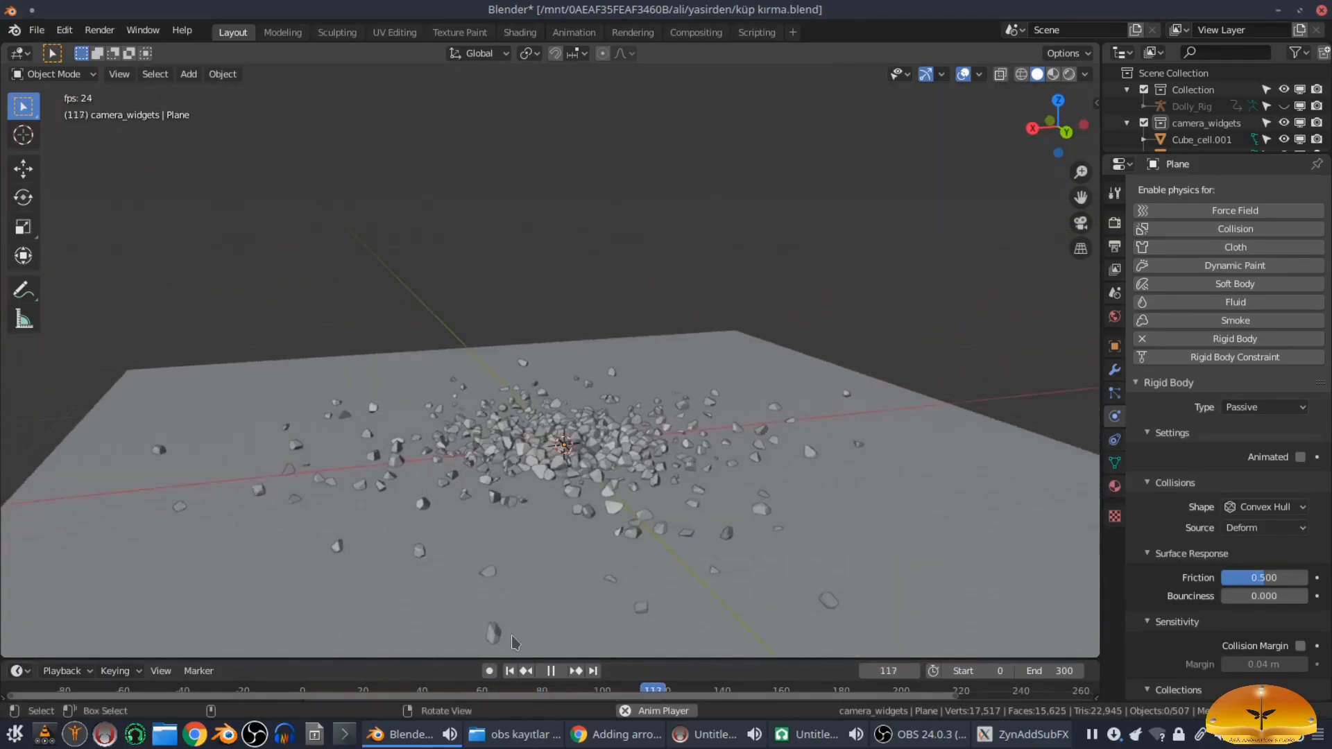
{"action": "left_click", "coordinate": [510, 671]}
{"action": "middle_click_drag", "start_coordinate": [810, 440], "coordinate": [532, 474]}
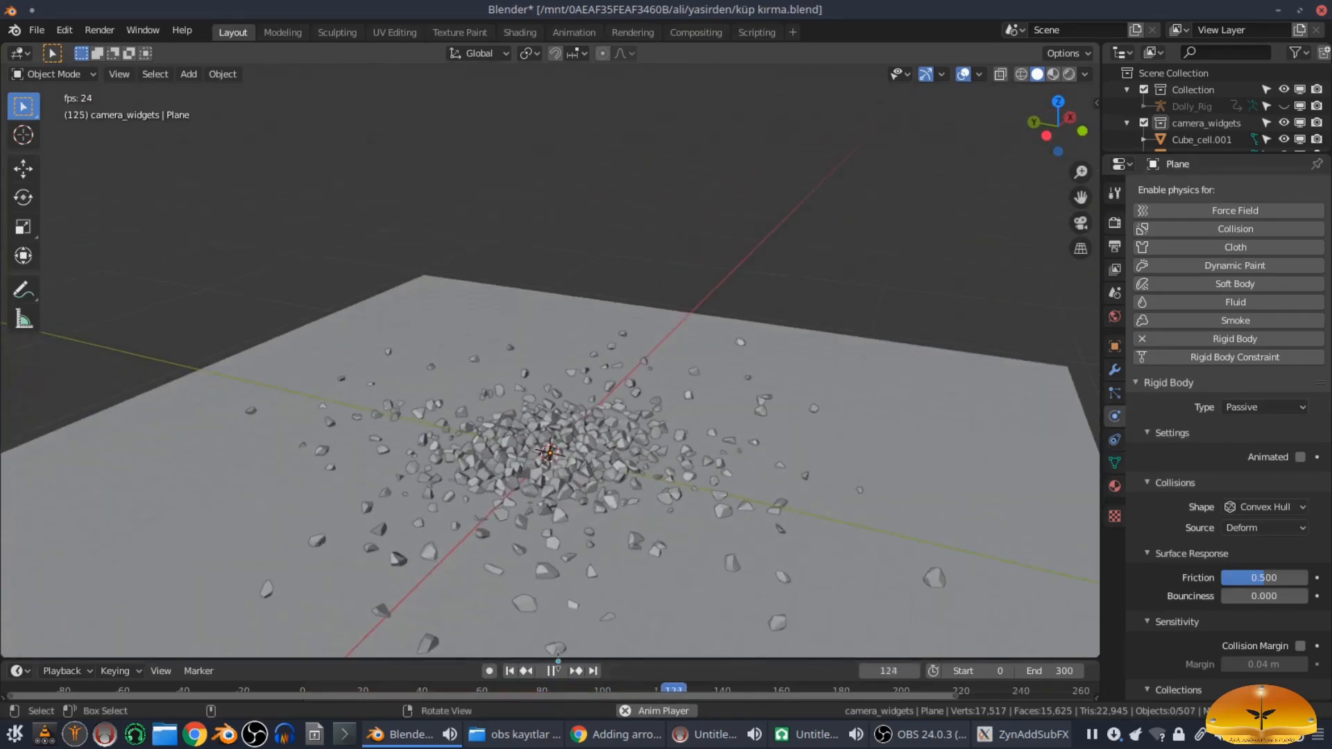
Step: Stop playback, return to frame 0, and add a cylinder mesh at the floor's centre
{"action": "left_click", "coordinate": [551, 671]}
{"action": "left_click", "coordinate": [510, 670]}
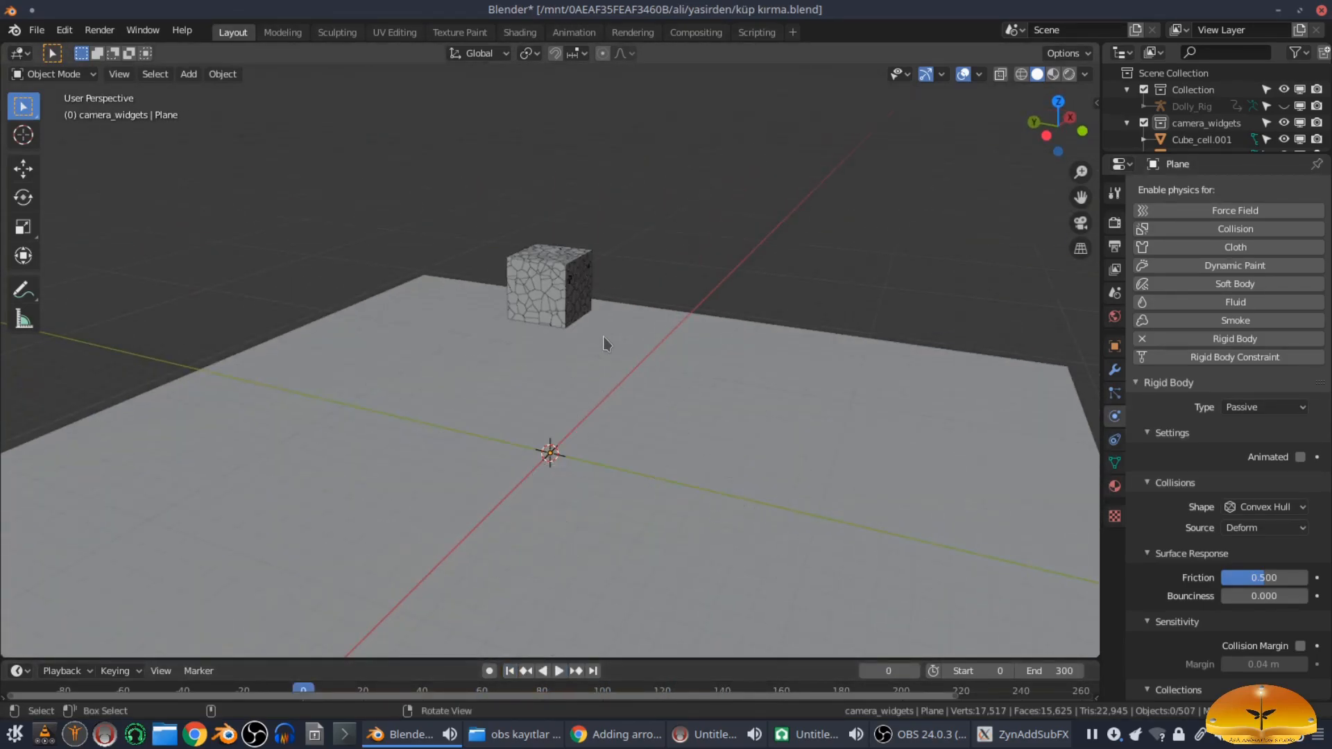
{"action": "key", "text": "shift+a"}
{"action": "mouse_move", "coordinate": [605, 363]}
{"action": "middle_click_drag", "start_coordinate": [736, 301], "coordinate": [609, 360]}
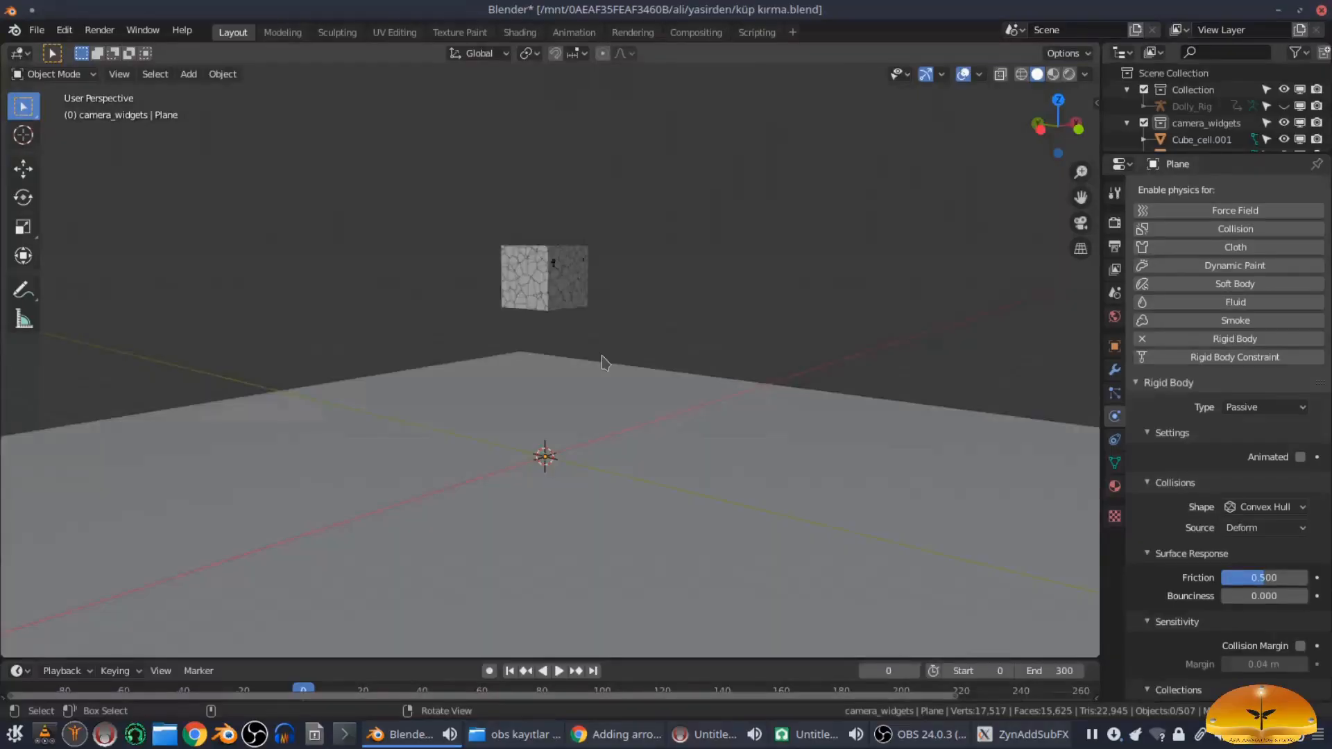
{"action": "key", "text": "shift+a"}
{"action": "mouse_move", "coordinate": [584, 358]}
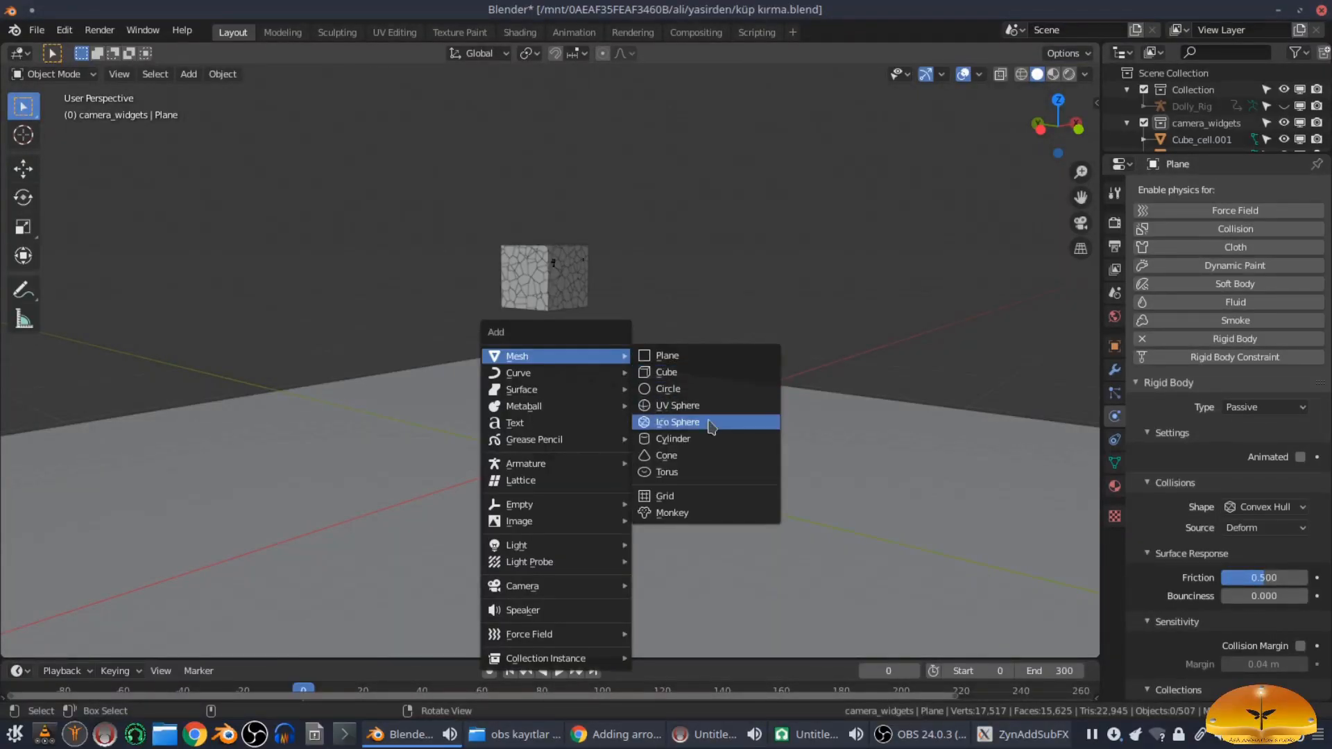
{"action": "left_click", "coordinate": [687, 443]}
{"action": "mouse_move", "coordinate": [687, 445]}
{"action": "middle_mouse_down"}
{"action": "mouse_move", "coordinate": [643, 425]}
{"action": "mouse_move", "coordinate": [684, 425]}
{"action": "middle_mouse_up"}
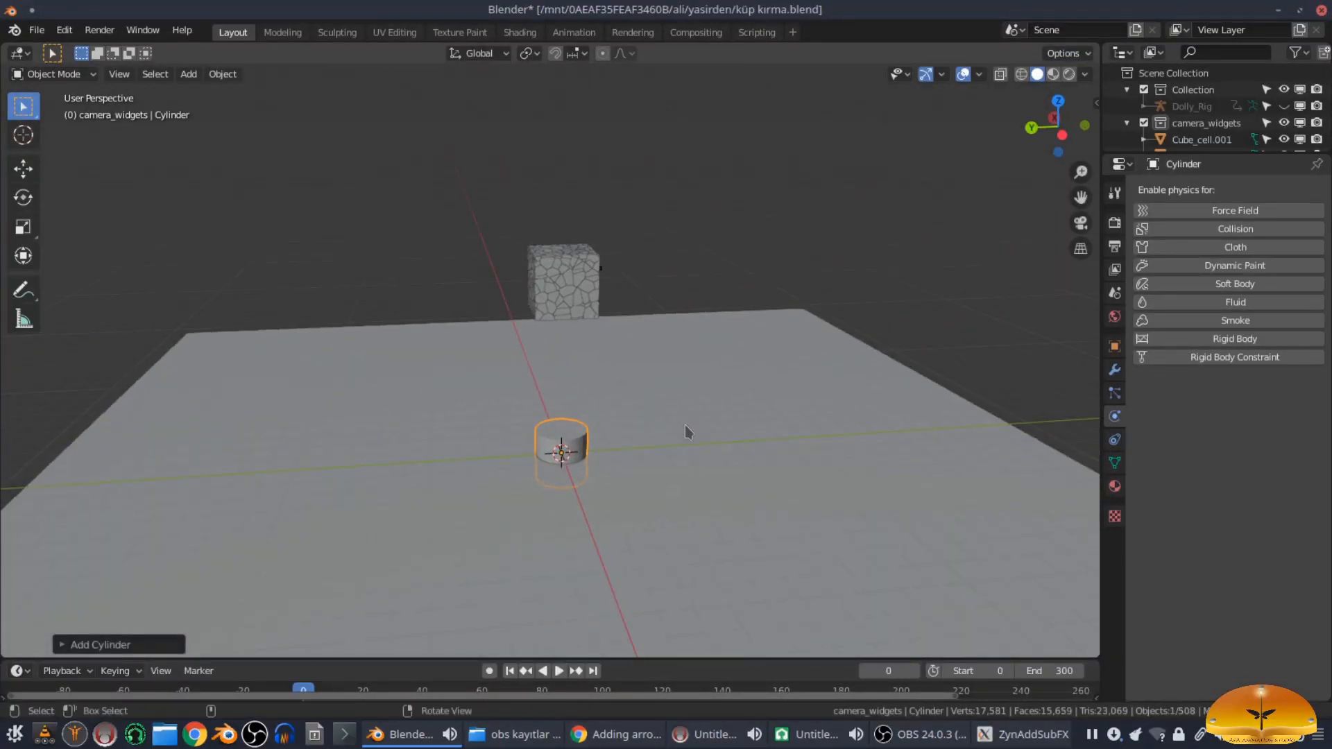
Step: In top view, move the cylinder about 6.1 m along negative Y, away from the cube
{"action": "key", "text": "KP_7"}
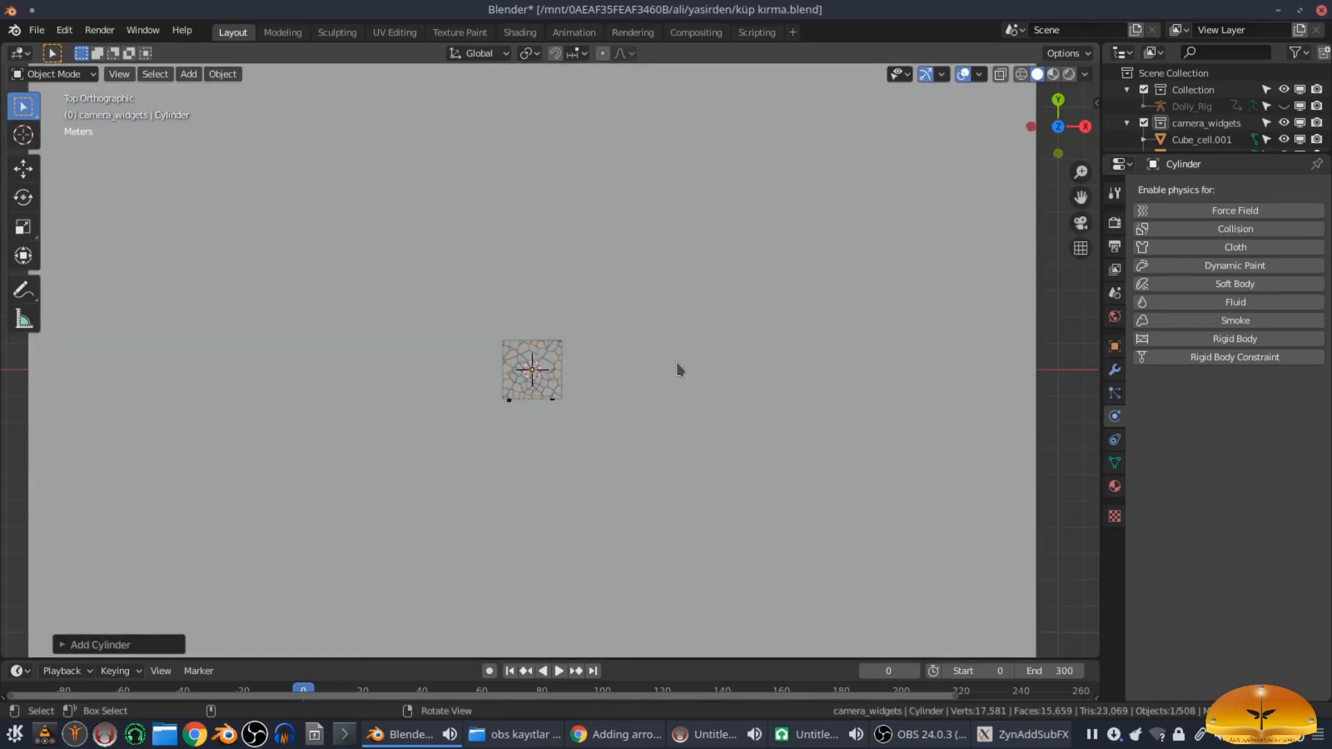
{"action": "key", "text": "g"}
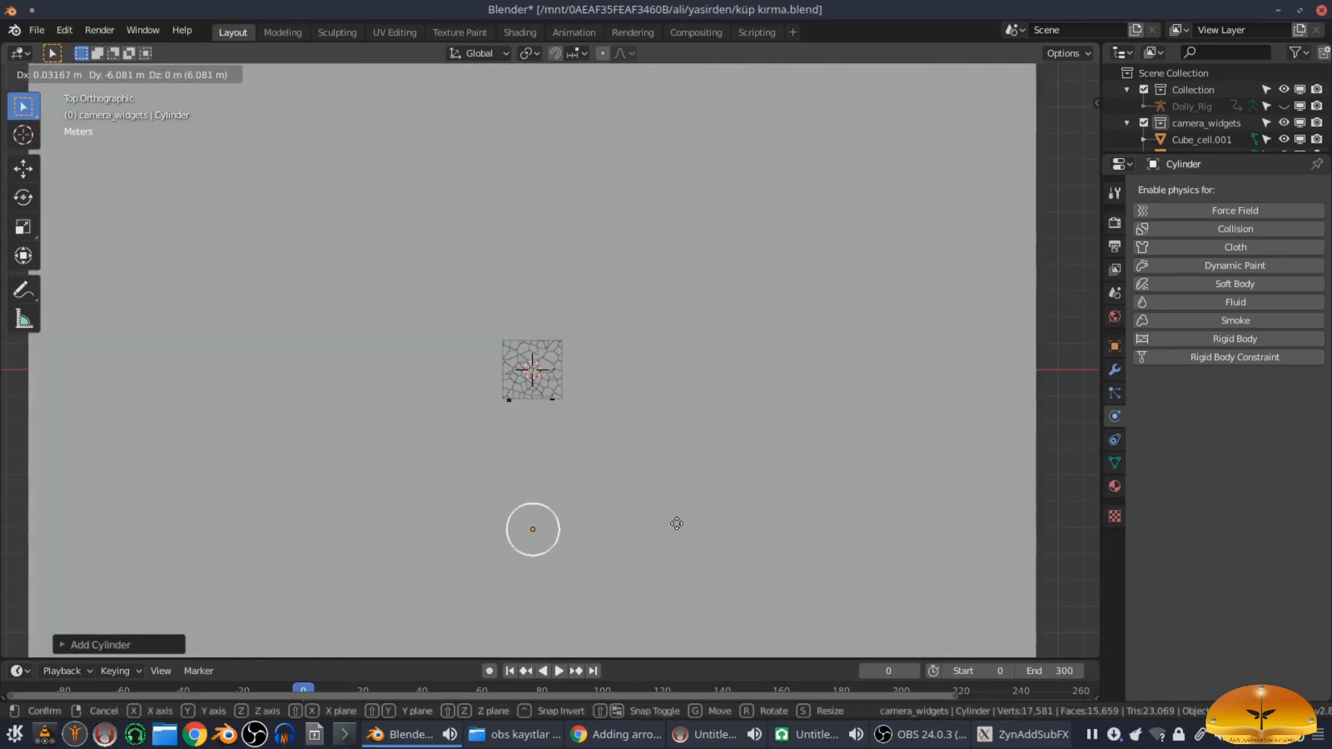
{"action": "left_click", "coordinate": [676, 523]}
Step: Stretch the cylinder along Z and scale it down uniformly into a thin, long rod
{"action": "middle_click_drag", "start_coordinate": [677, 527], "coordinate": [601, 372]}
{"action": "key", "text": "s"}
{"action": "key", "text": "z"}
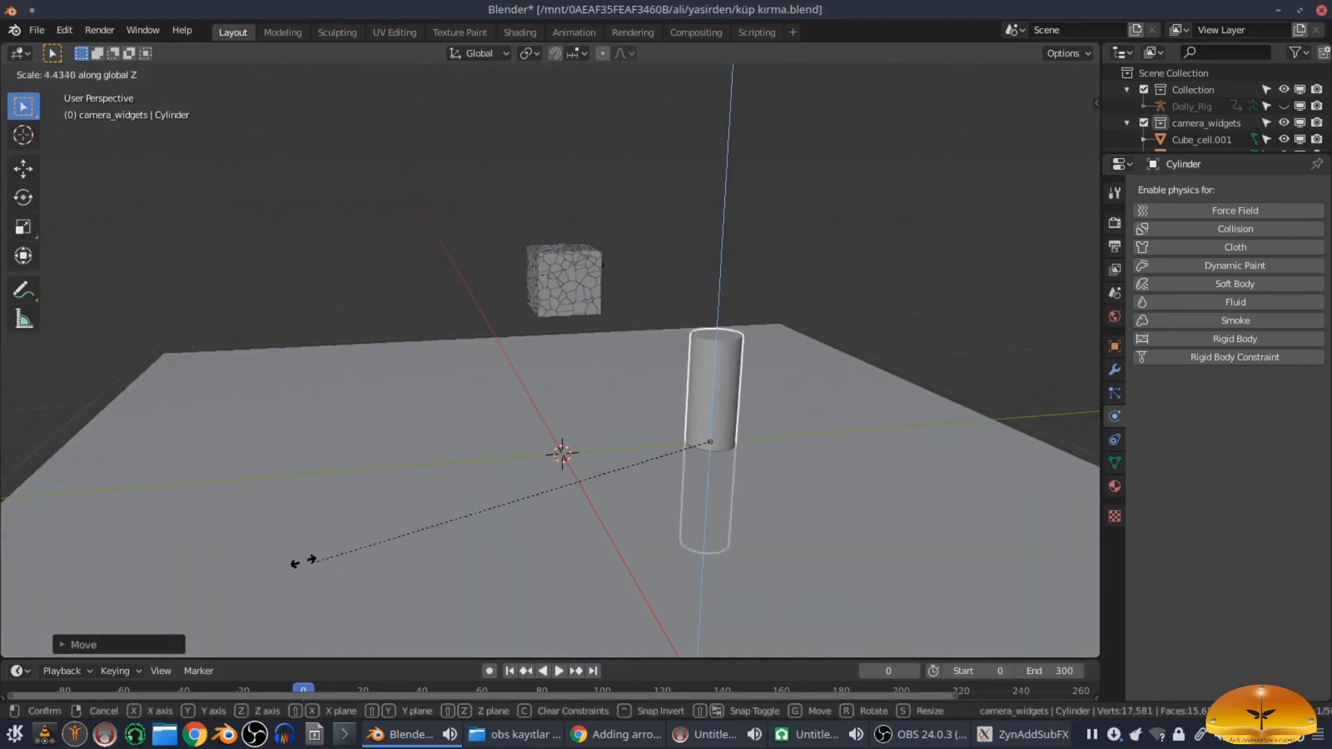
{"action": "left_click", "coordinate": [699, 555]}
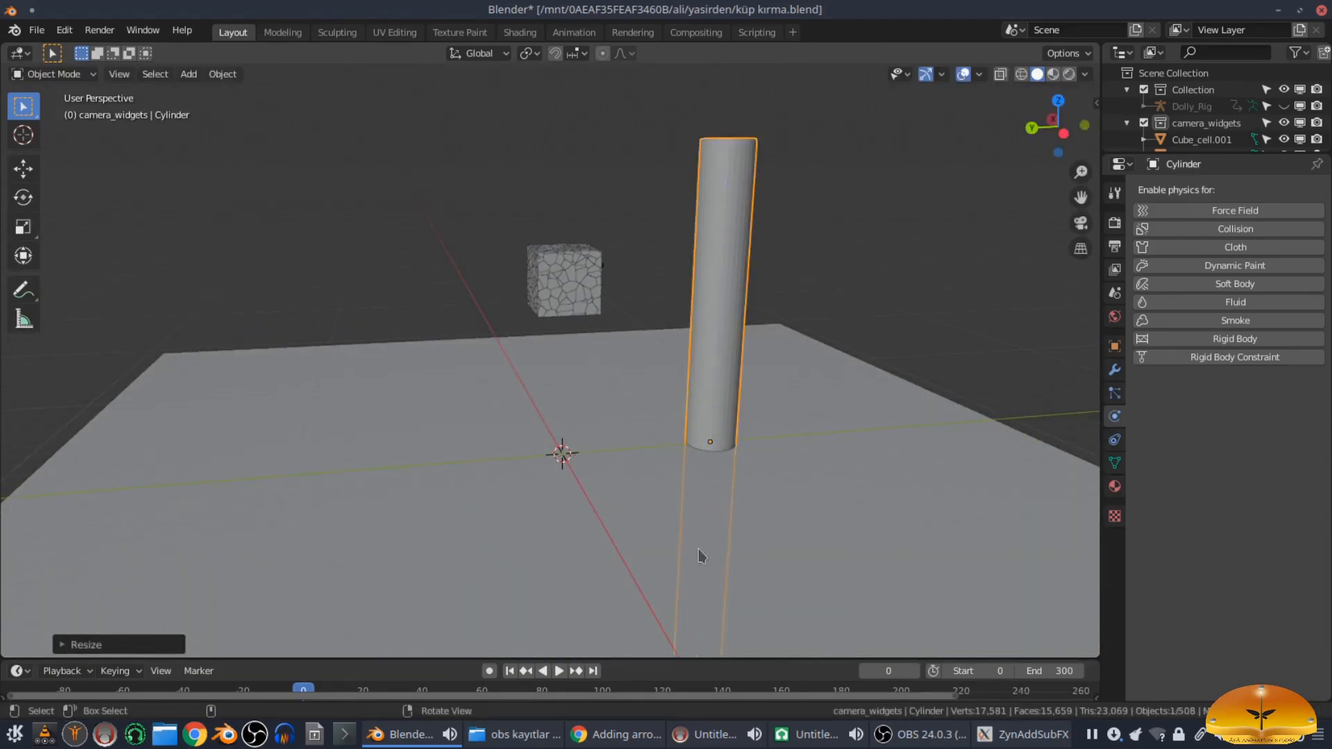
{"action": "key", "text": "s"}
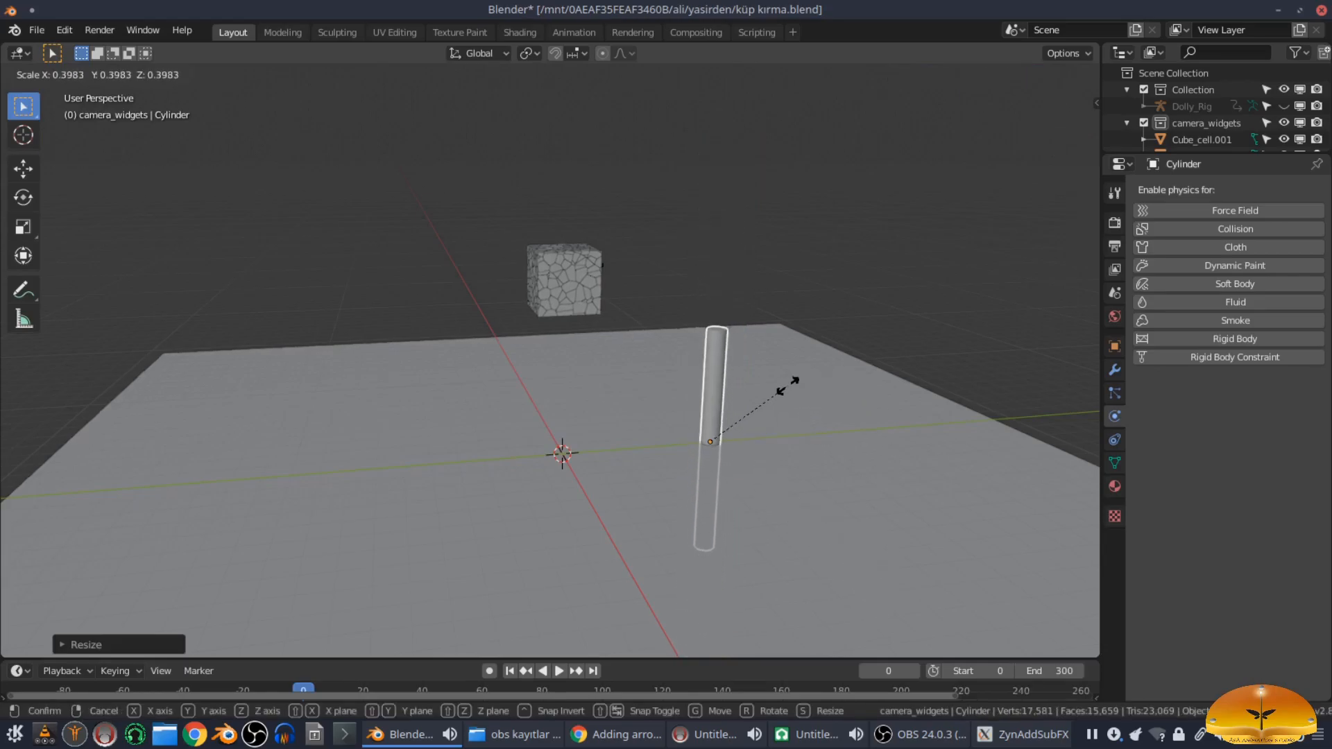
{"action": "left_click", "coordinate": [798, 429]}
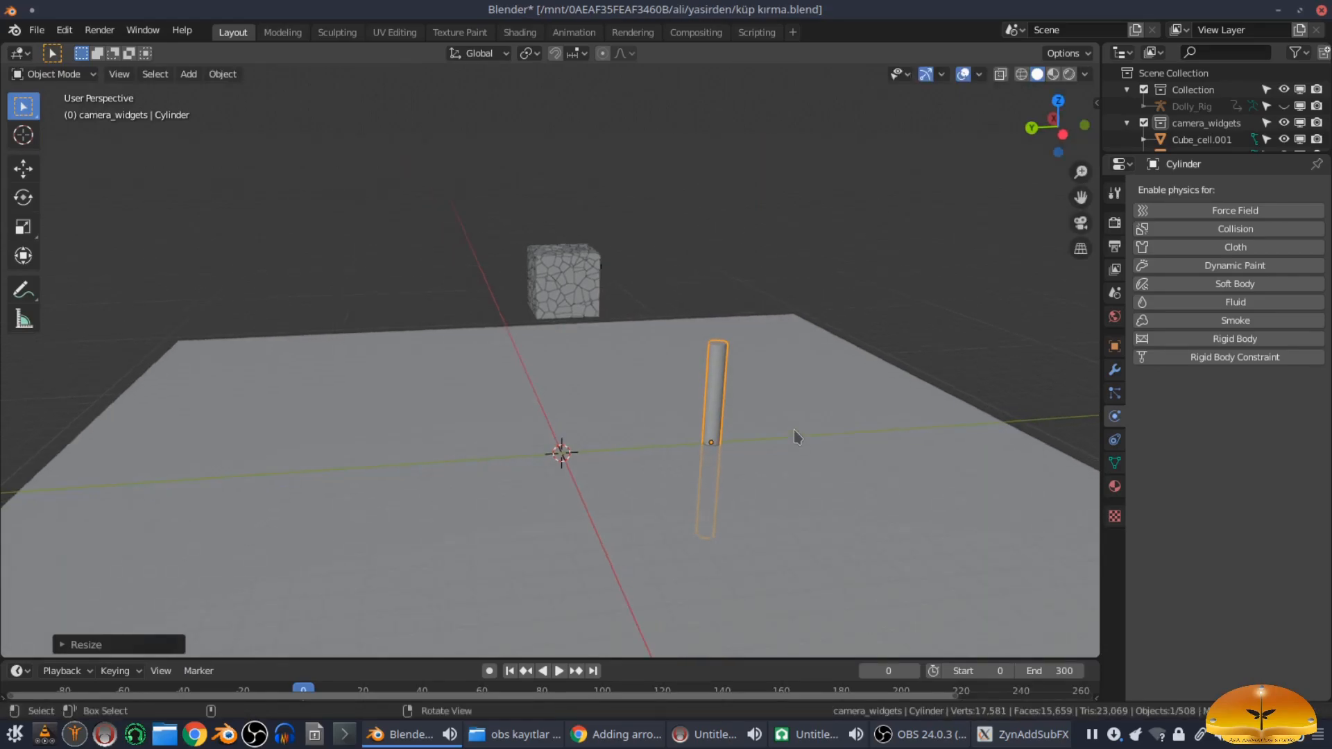
Step: Raise the rod about 4.1 m along Z and rotate it 90° about the global Y axis
{"action": "key", "text": "g"}
{"action": "key", "text": "z"}
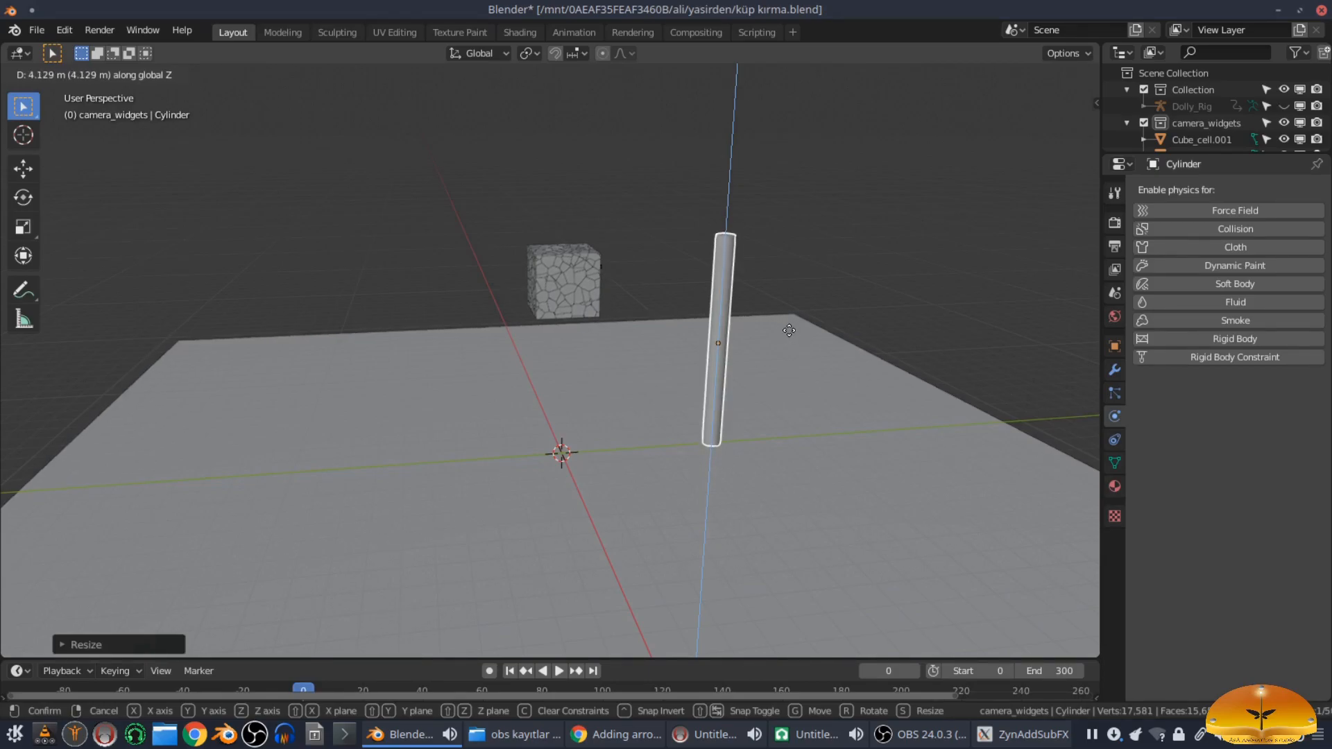
{"action": "left_click", "coordinate": [788, 330]}
{"action": "middle_click_drag", "start_coordinate": [794, 339], "coordinate": [569, 346]}
{"action": "key", "text": "r"}
{"action": "type", "text": "x"}
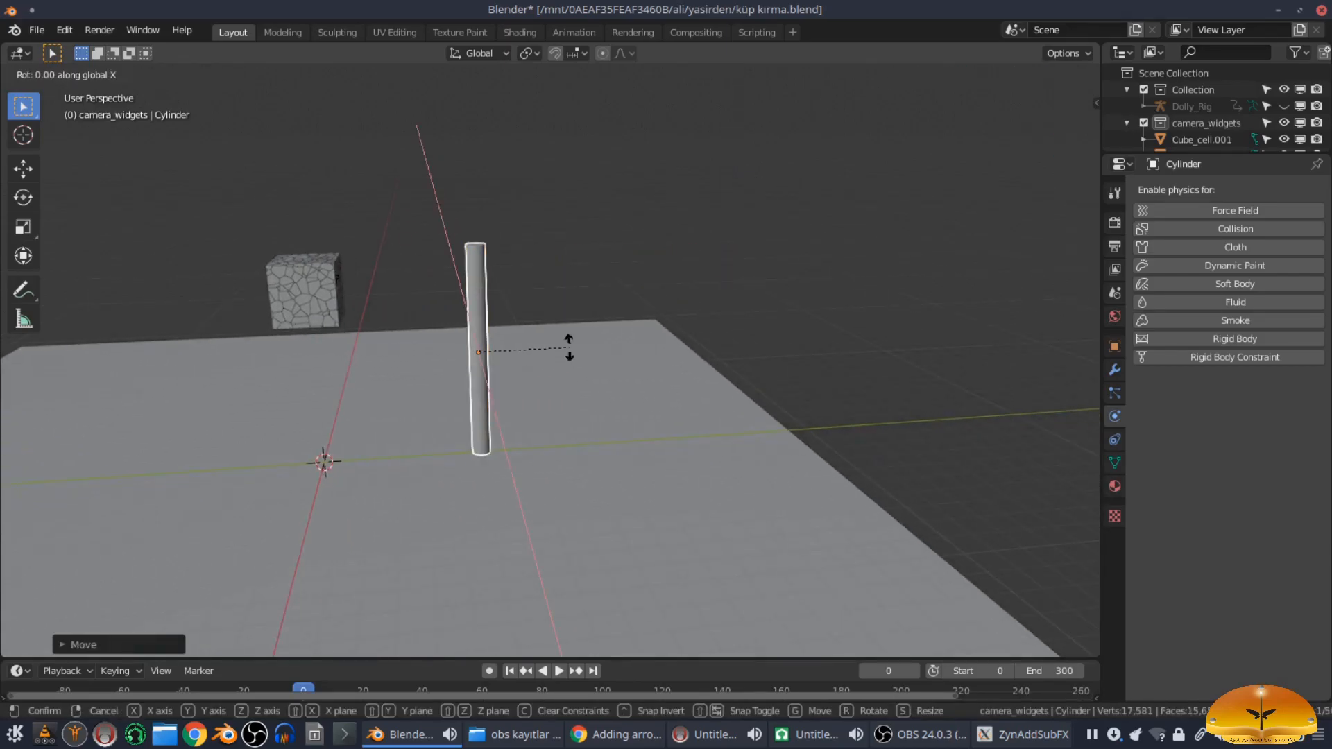
{"action": "type", "text": "y90"}
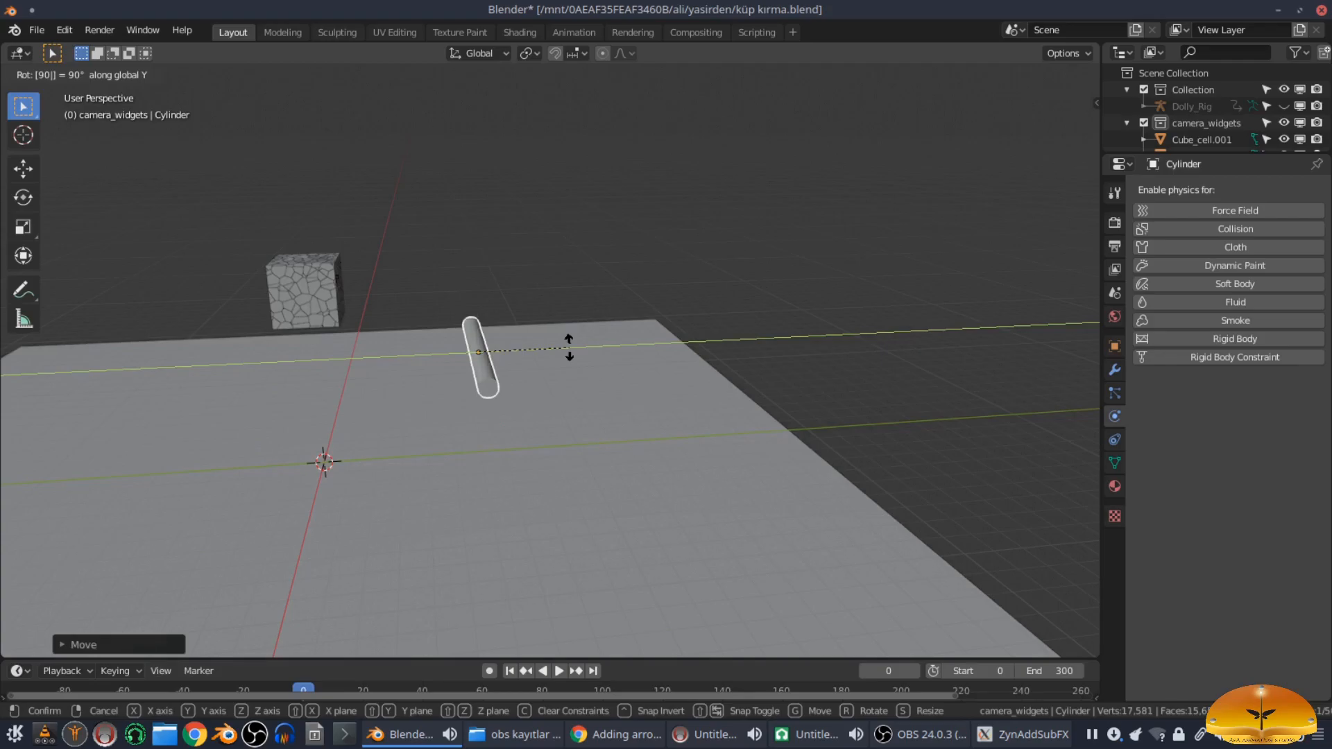
{"action": "key", "text": "Return"}
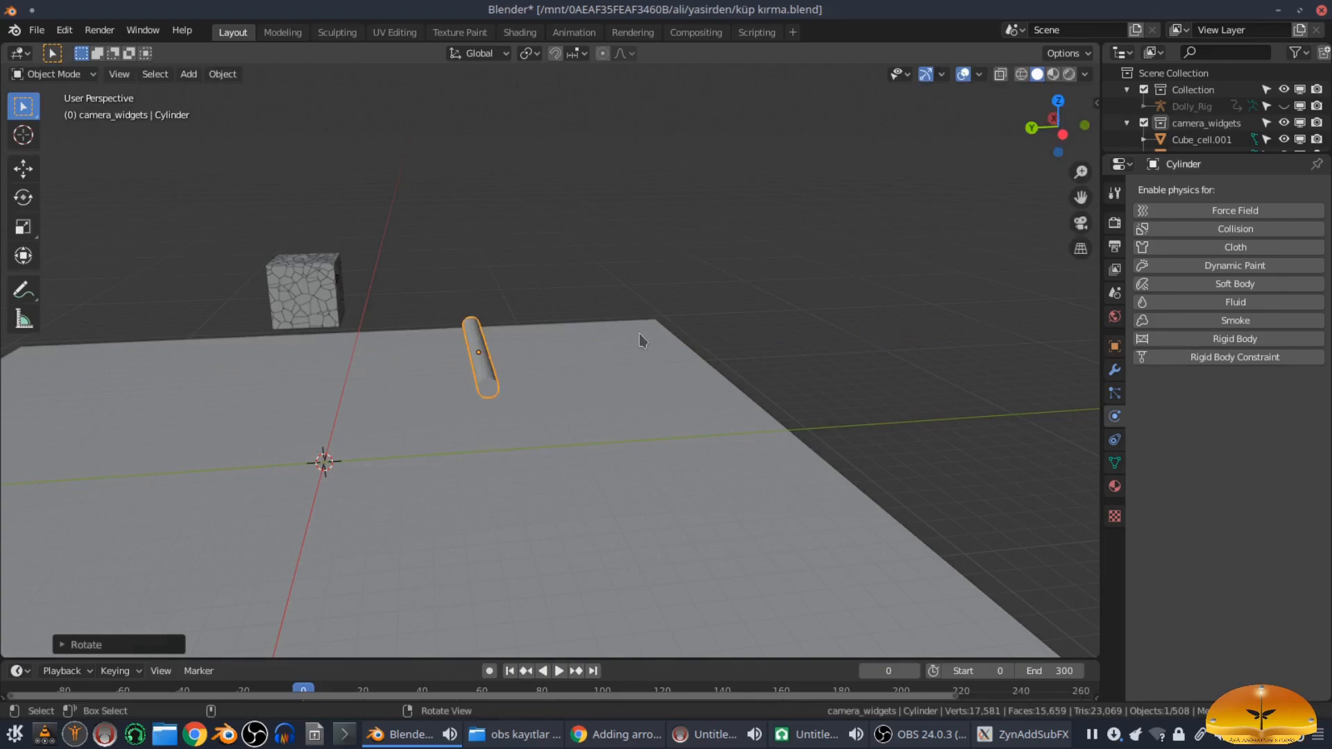
Step: Snap the 3D cursor to the rod's near end face and set the rod's origin to the cursor
{"action": "key", "text": "Tab"}
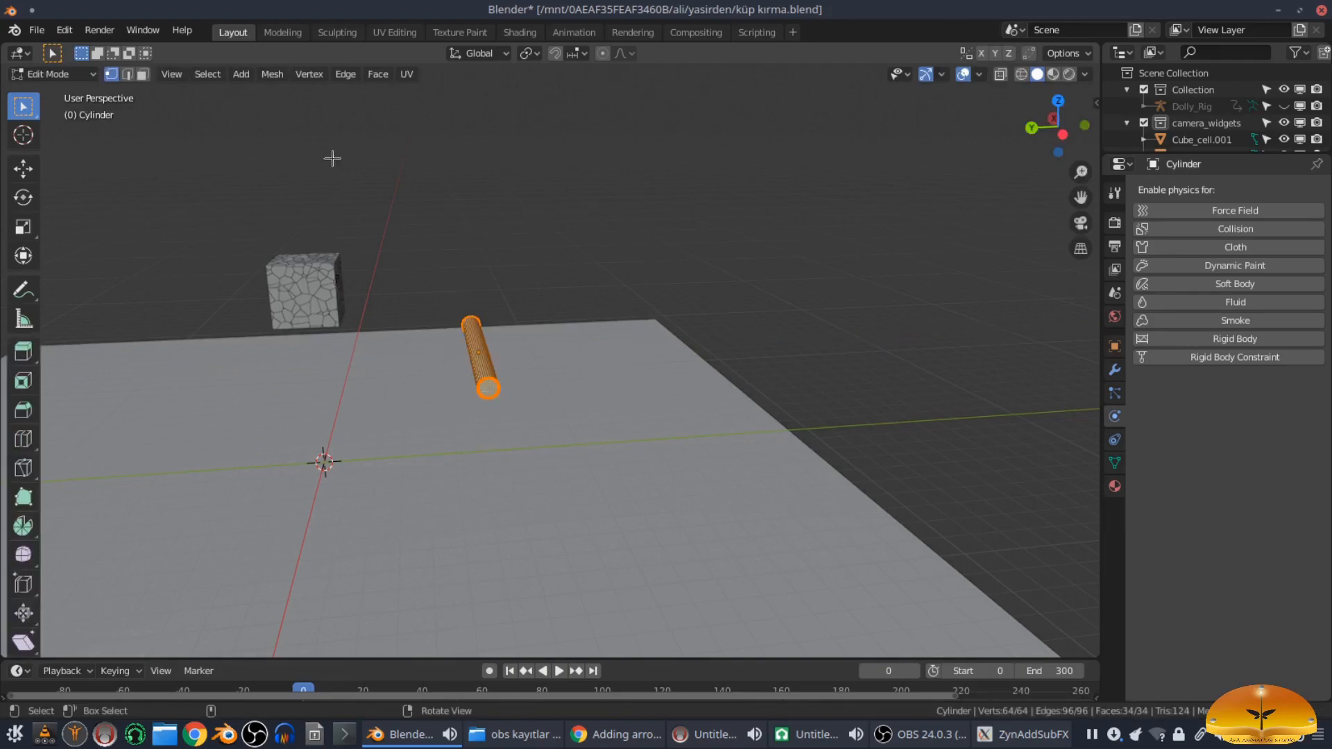
{"action": "left_click", "coordinate": [143, 75]}
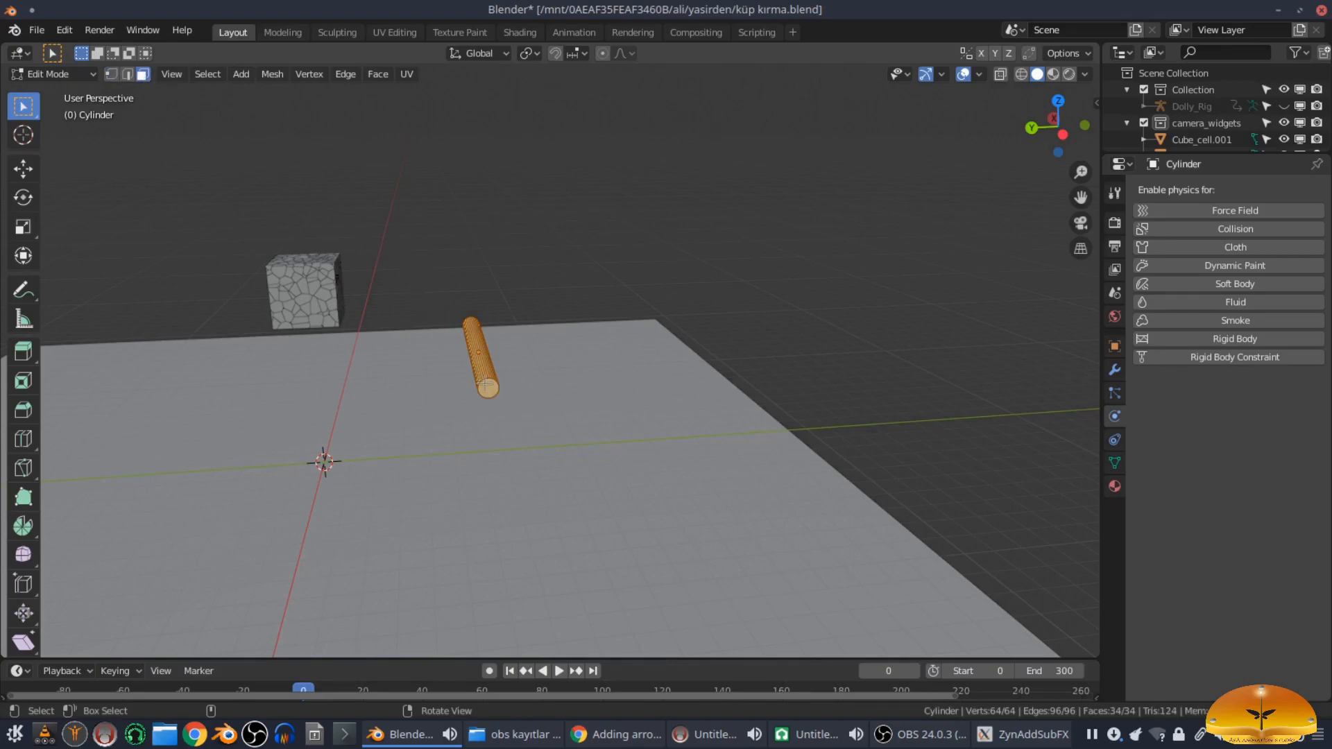
{"action": "key", "text": "shift+a"}
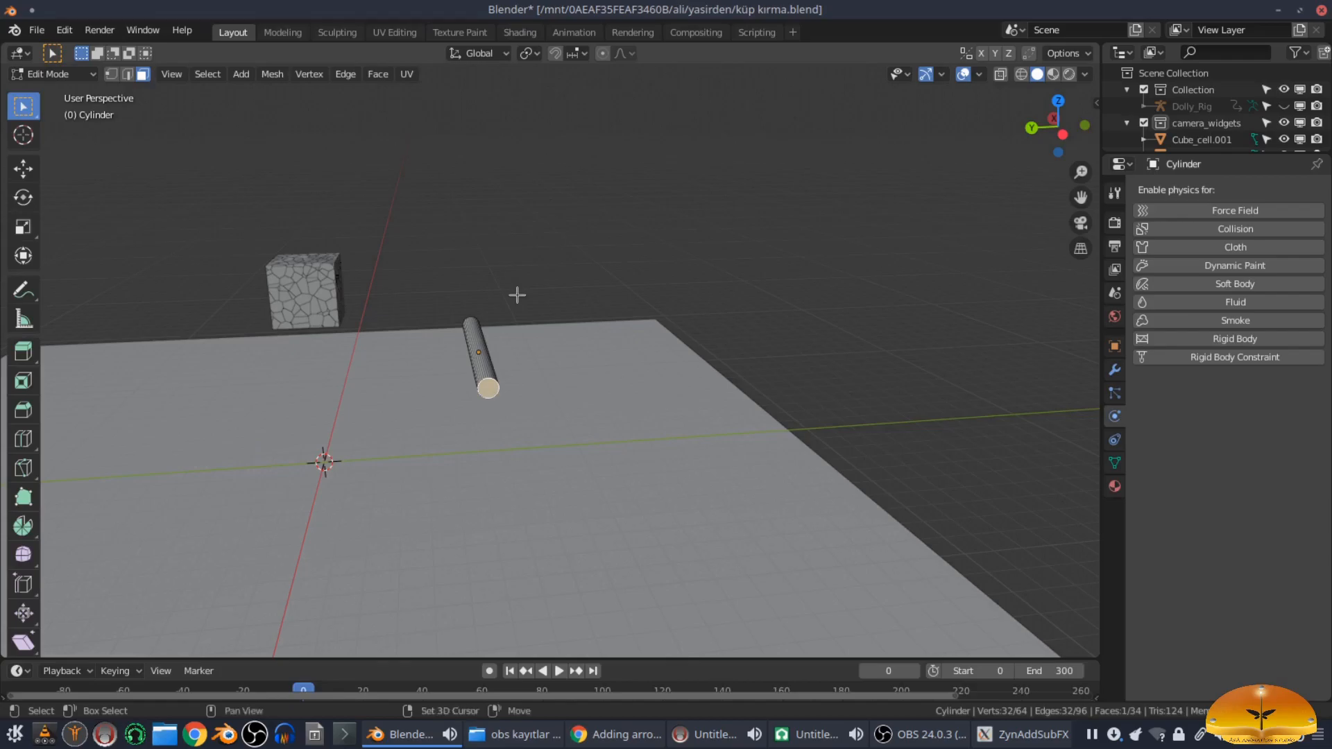
{"action": "key", "text": "shift+s"}
{"action": "left_click", "coordinate": [531, 394]}
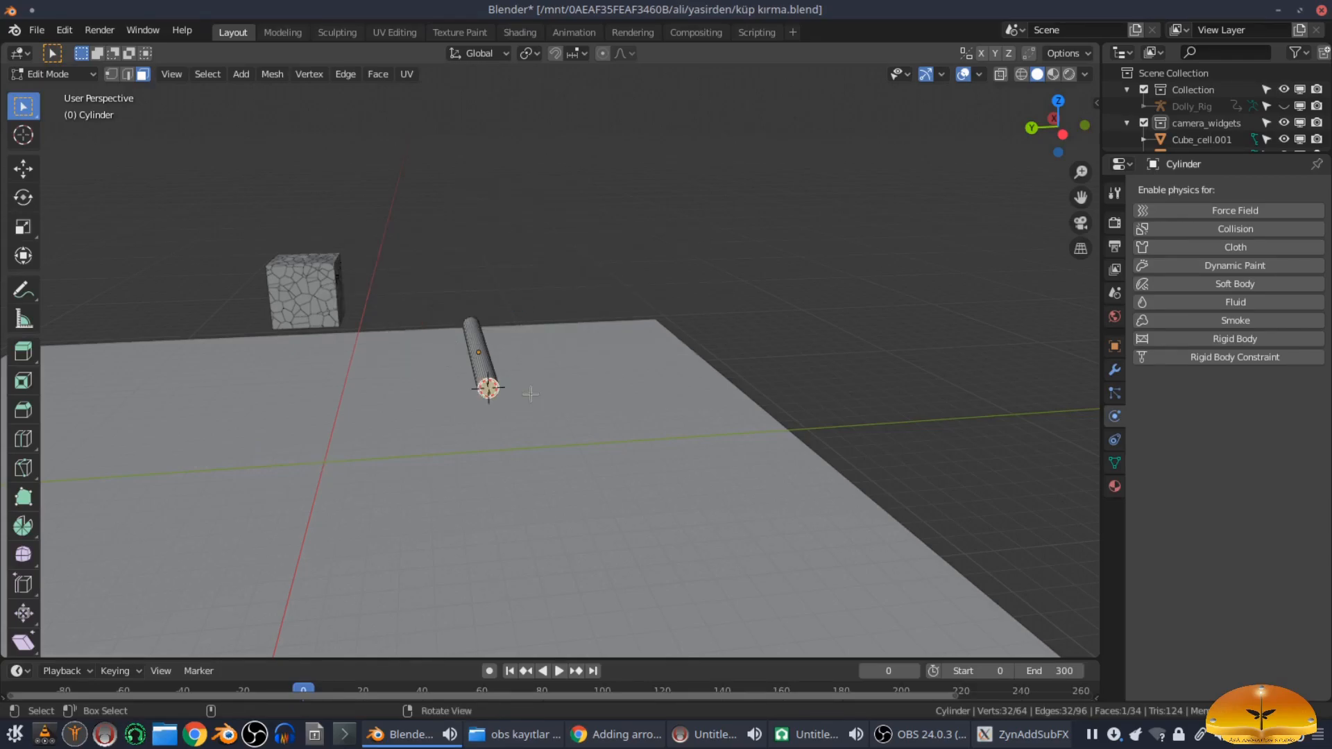
{"action": "key", "text": "Tab"}
{"action": "left_click", "coordinate": [236, 75]}
{"action": "mouse_move", "coordinate": [258, 114]}
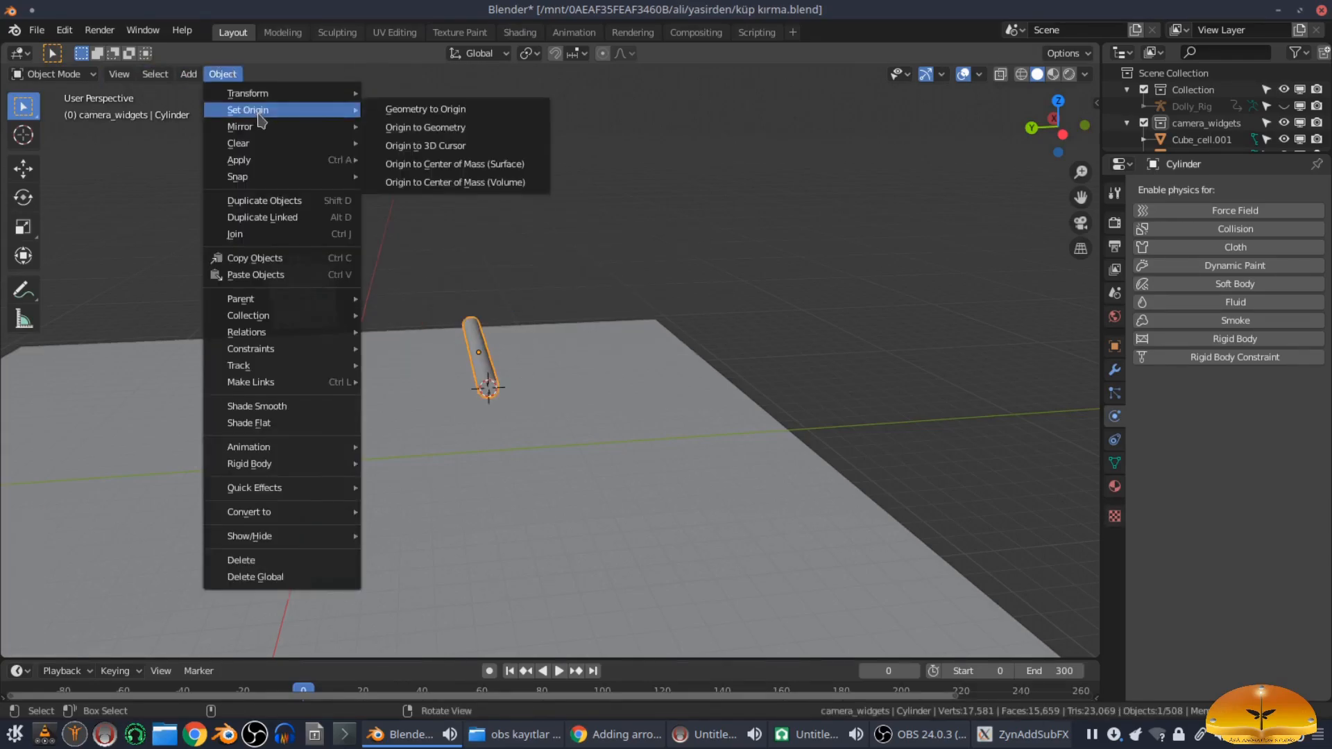
{"action": "left_click", "coordinate": [459, 145]}
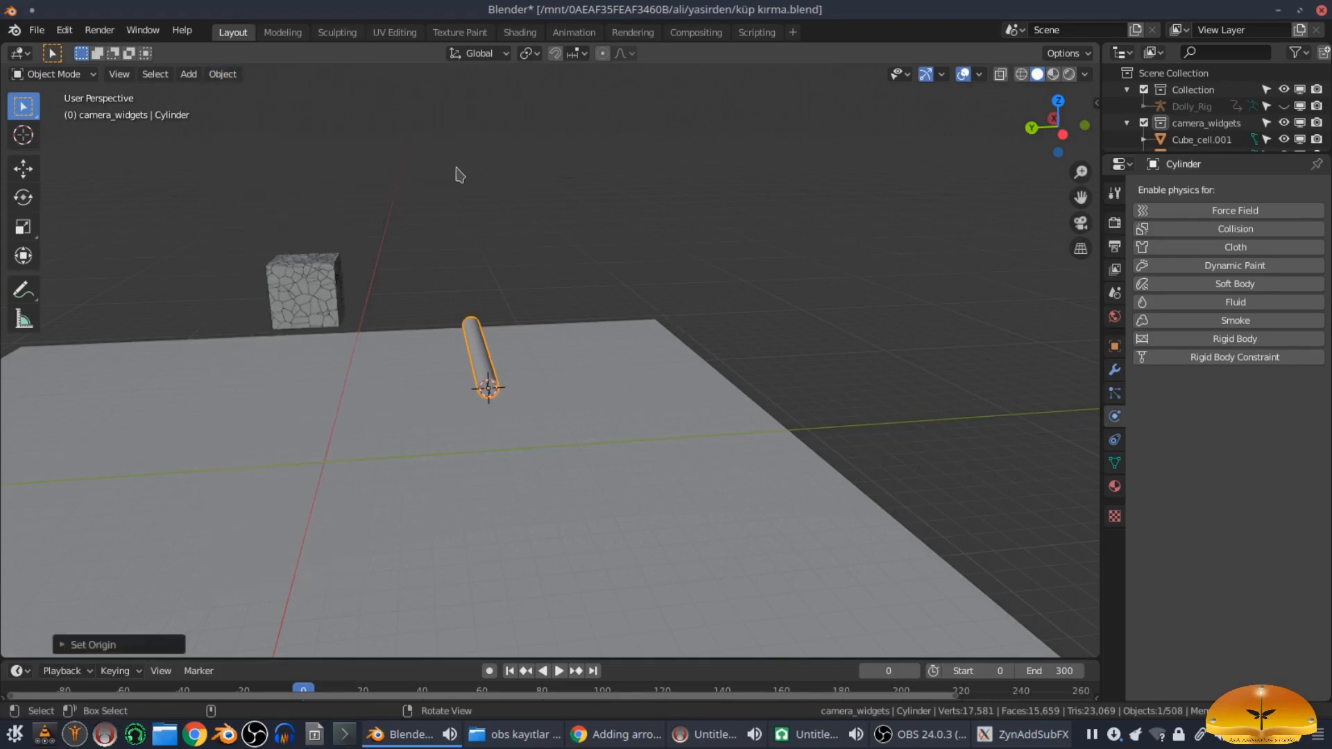
Step: Enable auto keying and record the rod's starting keyframe at frame 0 from the top view
{"action": "middle_click_drag", "start_coordinate": [610, 259], "coordinate": [614, 313]}
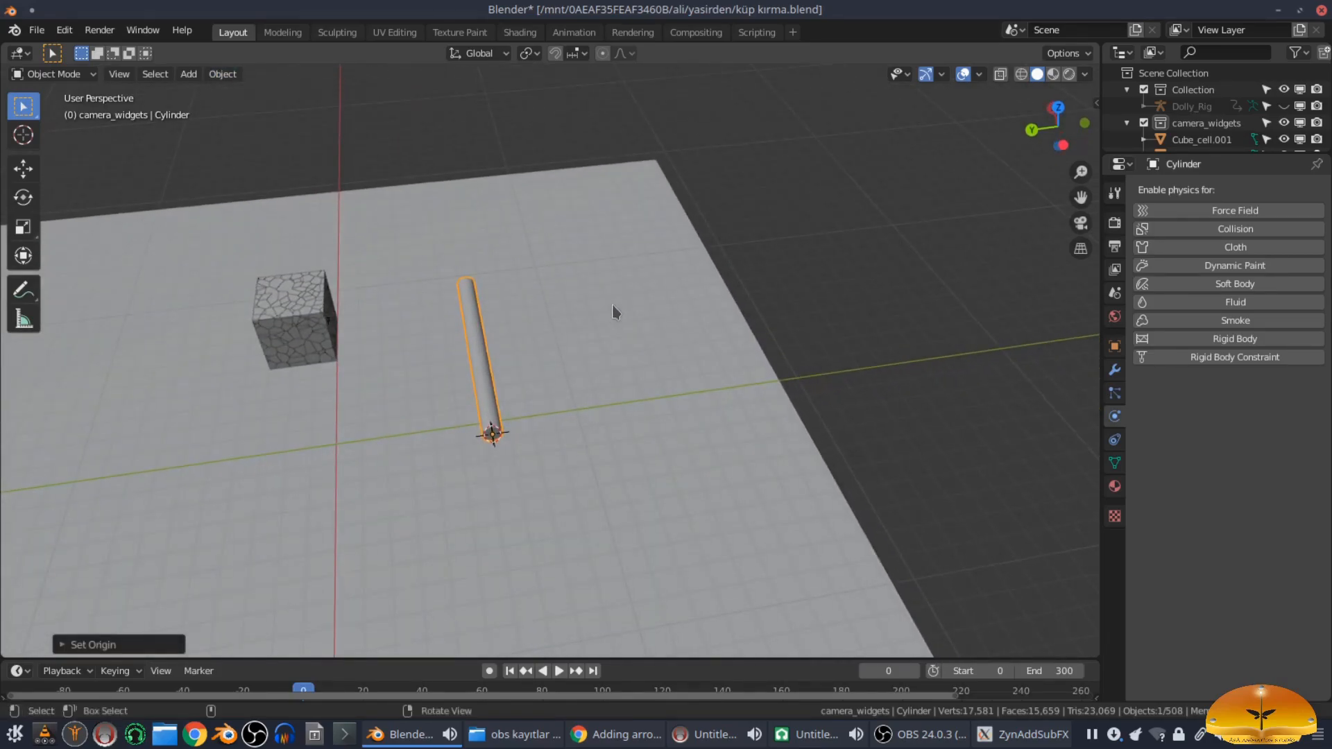
{"action": "key", "text": "KP_7"}
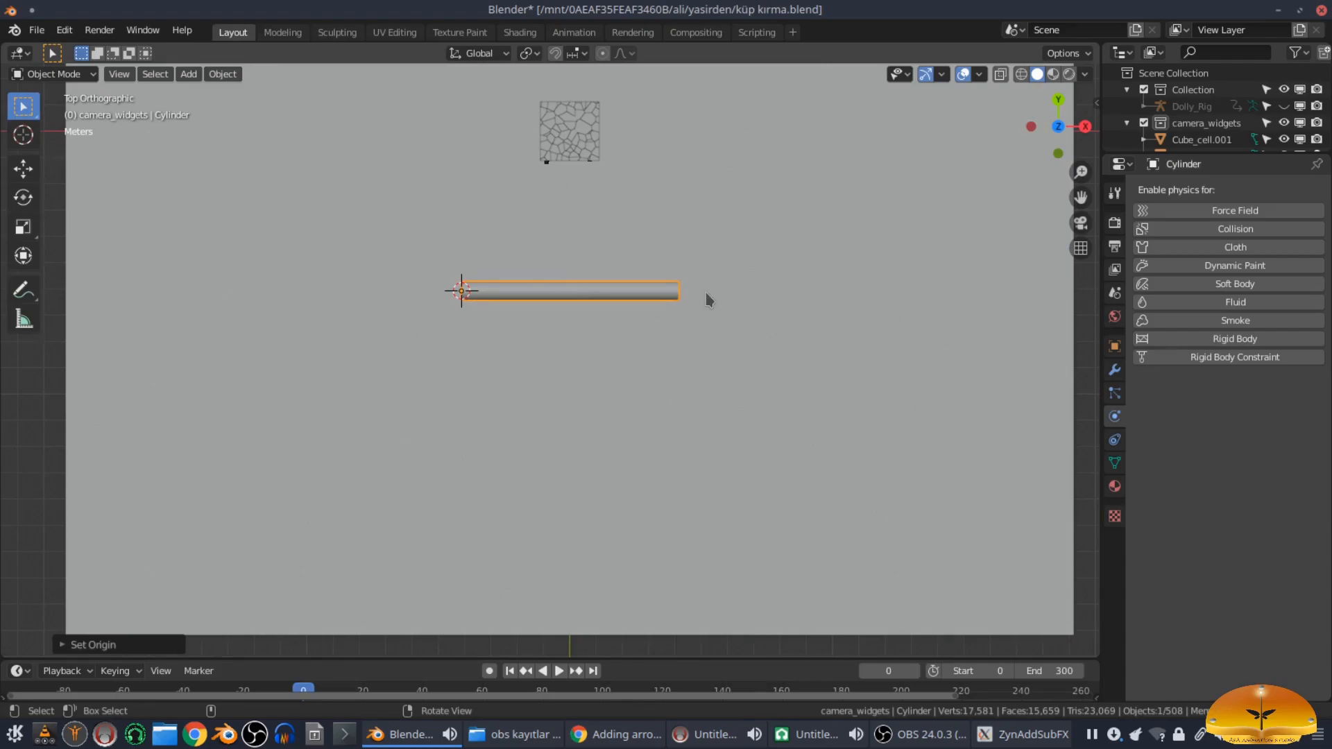
{"action": "scroll", "coordinate": [707, 299], "scroll_direction": "down", "scroll_amount": 1}
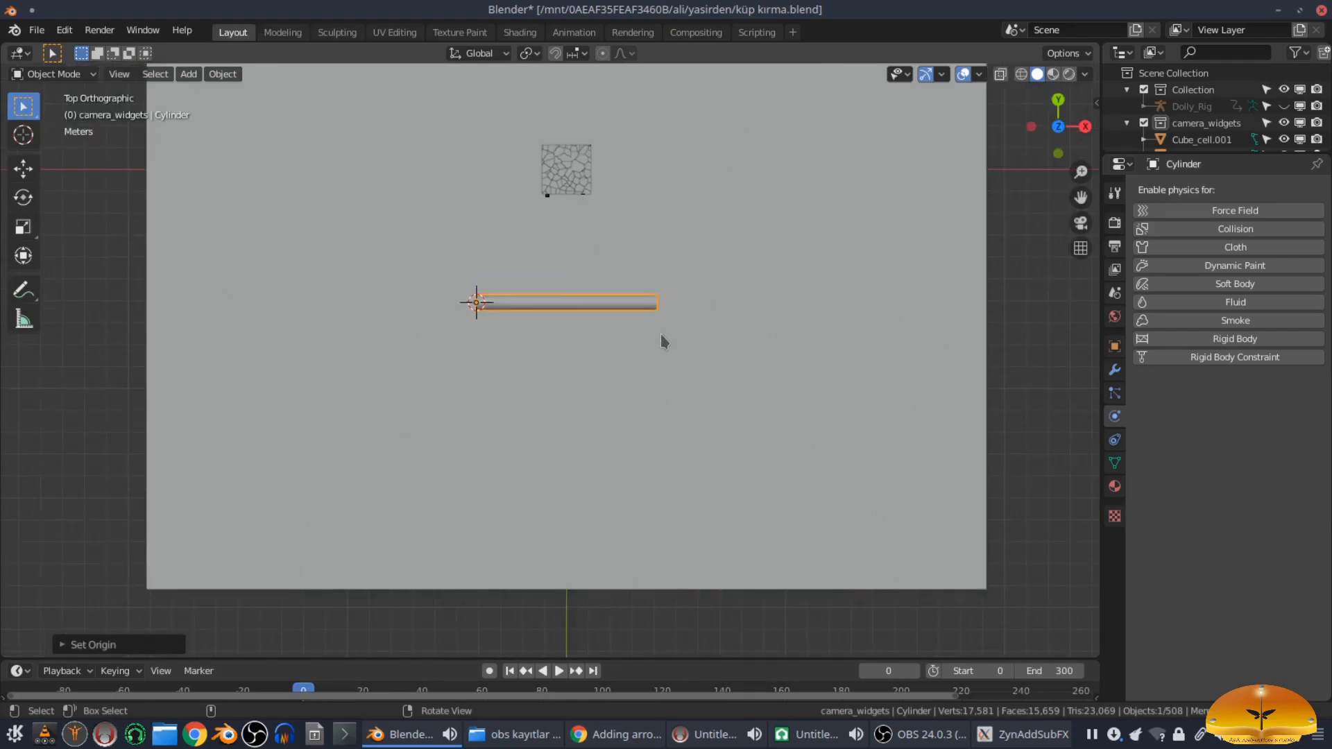
{"action": "left_click", "coordinate": [489, 671]}
{"action": "key", "text": "g"}
{"action": "left_click", "coordinate": [521, 616]}
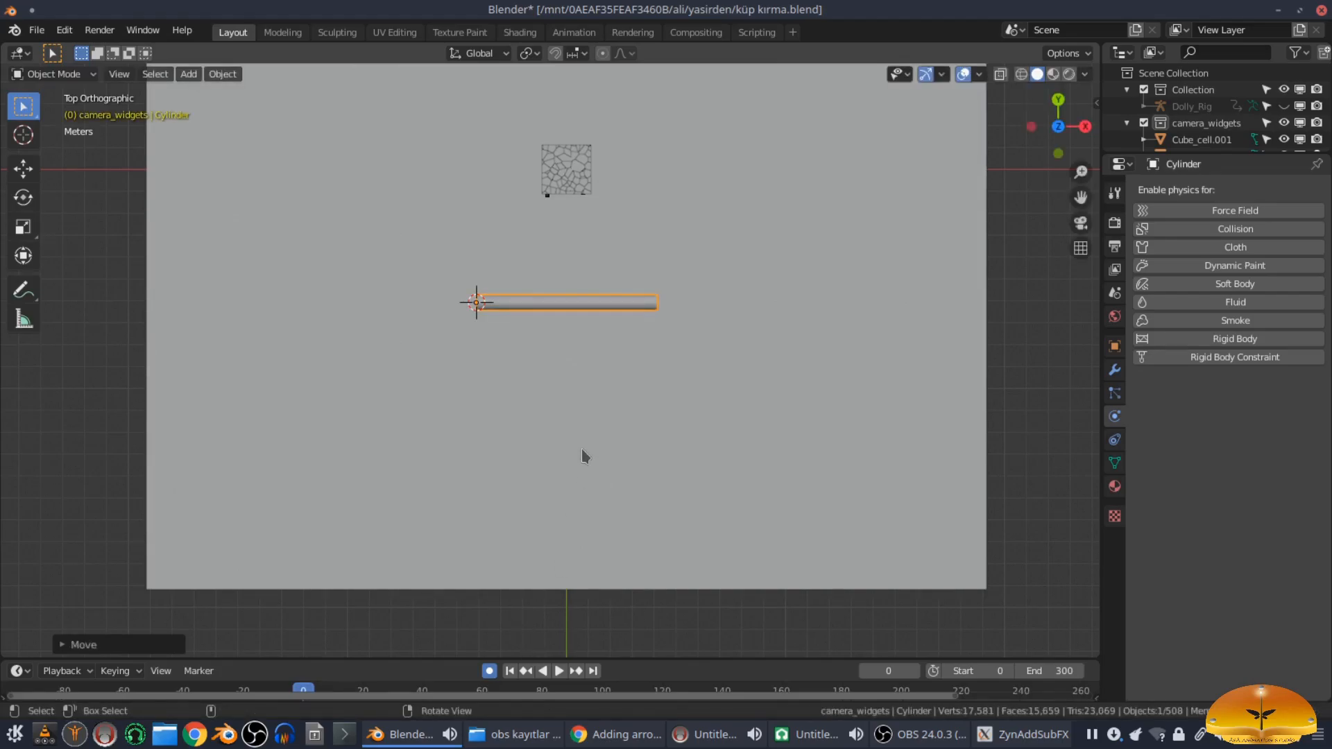
Step: At frame 21, keyframe the rod rotated roughly a quarter turn about its end so it sweeps towards the cube
{"action": "left_click_drag", "start_coordinate": [393, 658], "coordinate": [394, 638]}
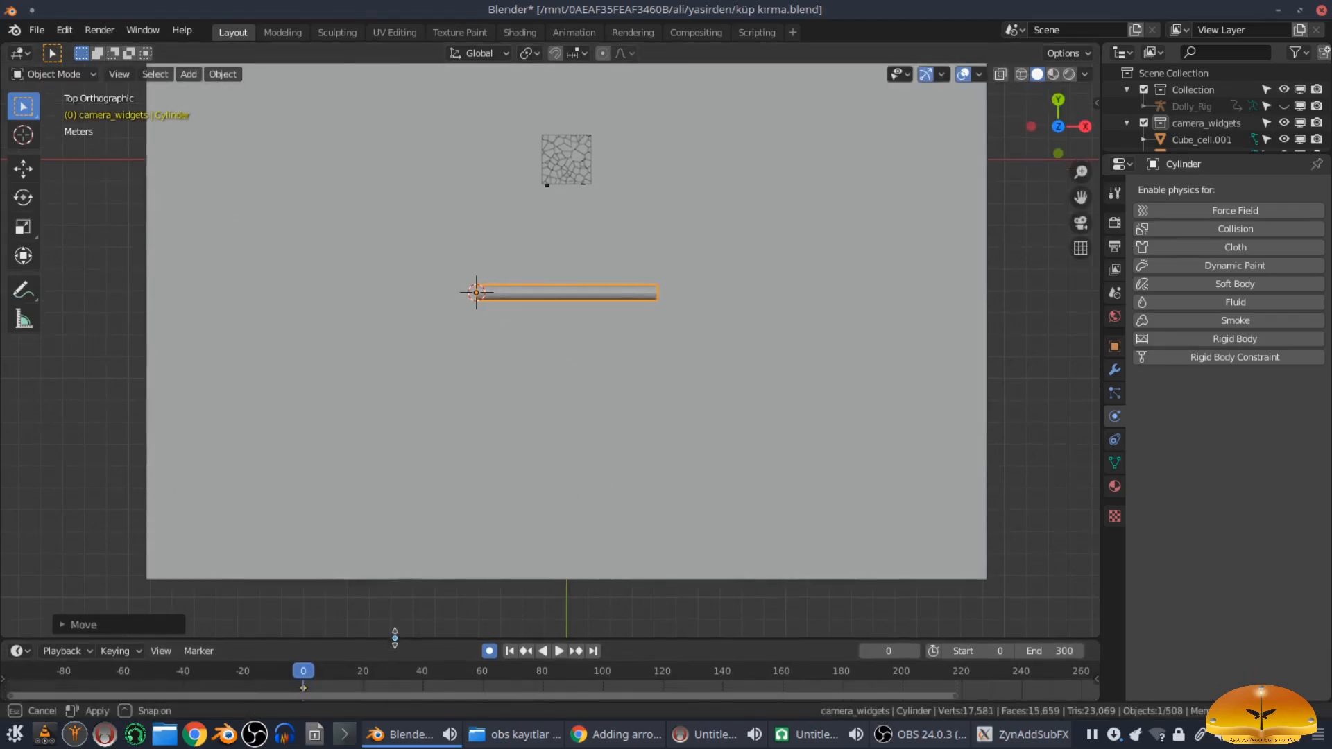
{"action": "left_click", "coordinate": [367, 680]}
{"action": "middle_click_drag", "start_coordinate": [630, 476], "coordinate": [563, 617], "text": "shift"}
{"action": "key", "text": "r"}
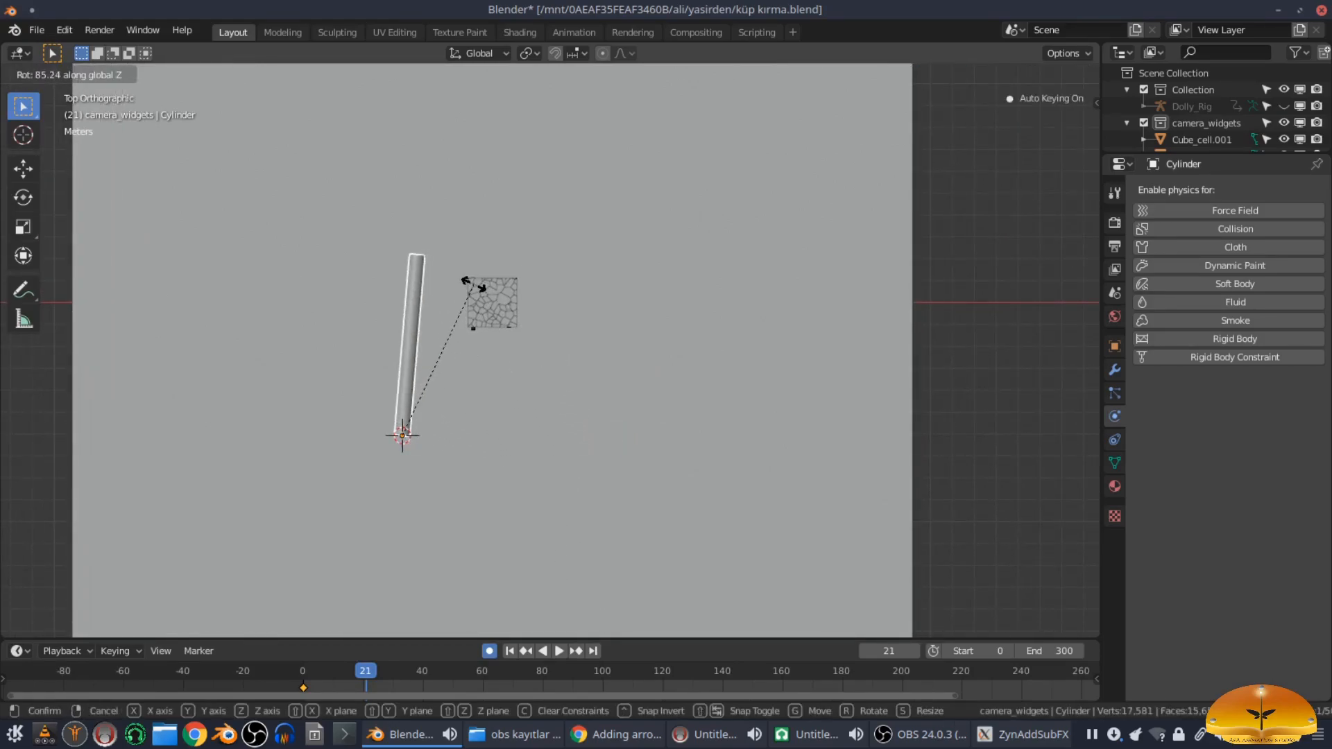
{"action": "left_click", "coordinate": [457, 281]}
Step: Preview the rod's swing from frame 0 in perspective, stop it, and return to the start
{"action": "middle_click_drag", "start_coordinate": [485, 472], "coordinate": [628, 392]}
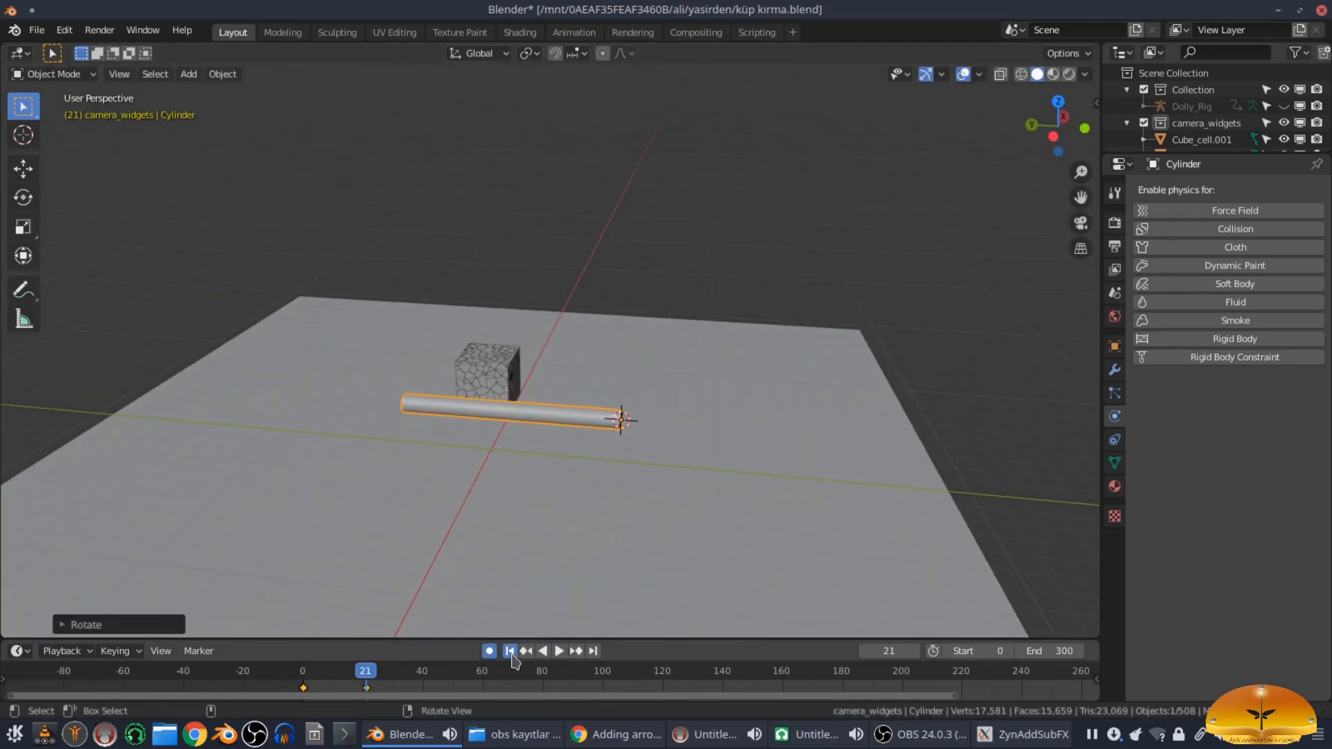
{"action": "left_click", "coordinate": [509, 651]}
{"action": "left_click", "coordinate": [559, 651]}
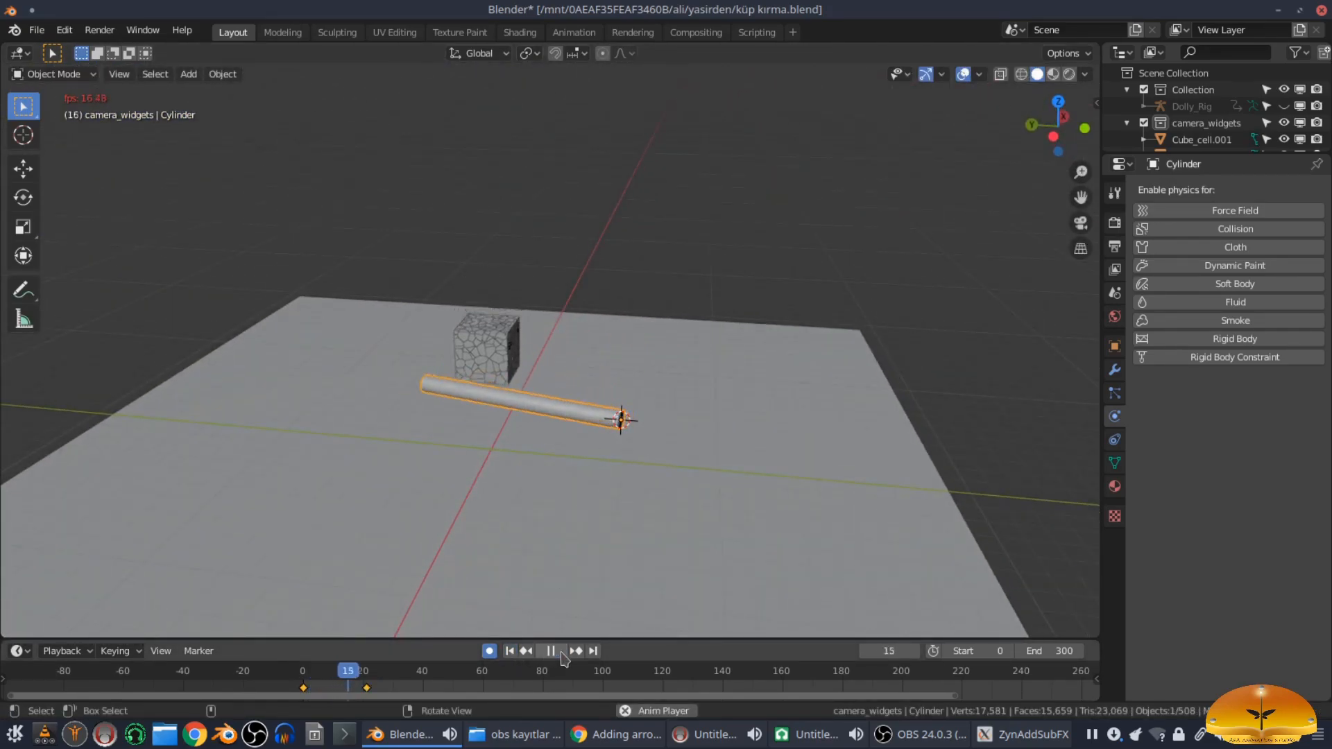
{"action": "left_click", "coordinate": [555, 651]}
{"action": "left_click", "coordinate": [510, 651]}
Step: Move the swing's end keyframe to about frame 17 and make the rod an animated Passive rigid body
{"action": "middle_click_drag", "start_coordinate": [562, 470], "coordinate": [473, 608]}
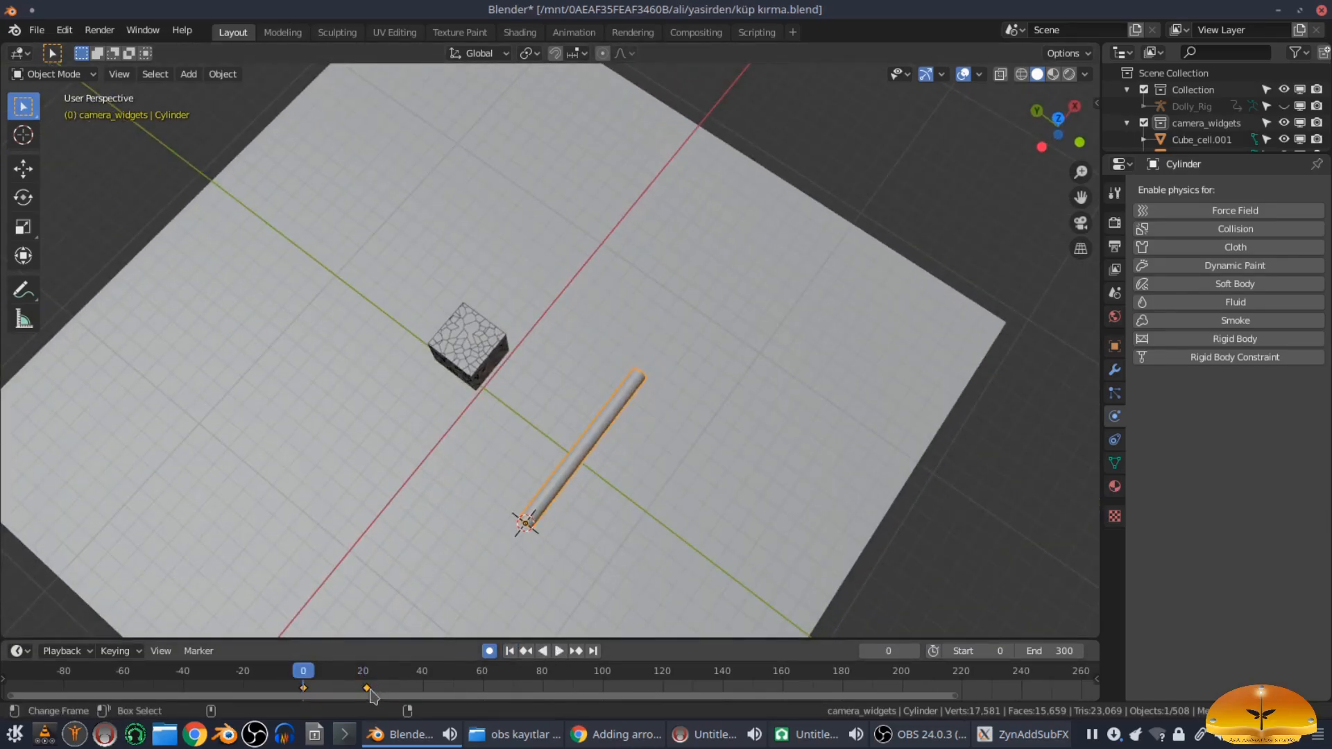
{"action": "left_click_drag", "start_coordinate": [367, 687], "coordinate": [354, 688]}
{"action": "left_click", "coordinate": [1224, 339]}
{"action": "left_click", "coordinate": [1266, 409]}
{"action": "left_click", "coordinate": [1241, 444]}
{"action": "left_click", "coordinate": [1300, 456]}
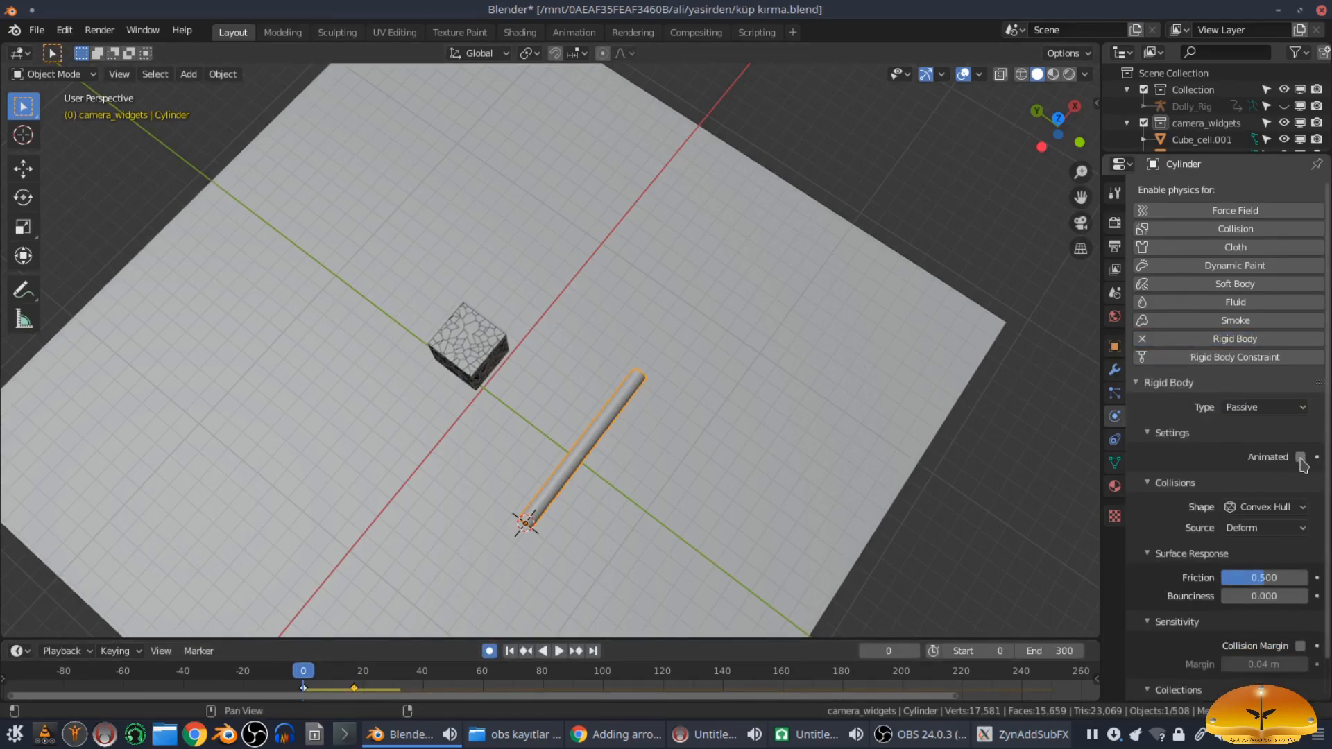
{"action": "left_click", "coordinate": [916, 222]}
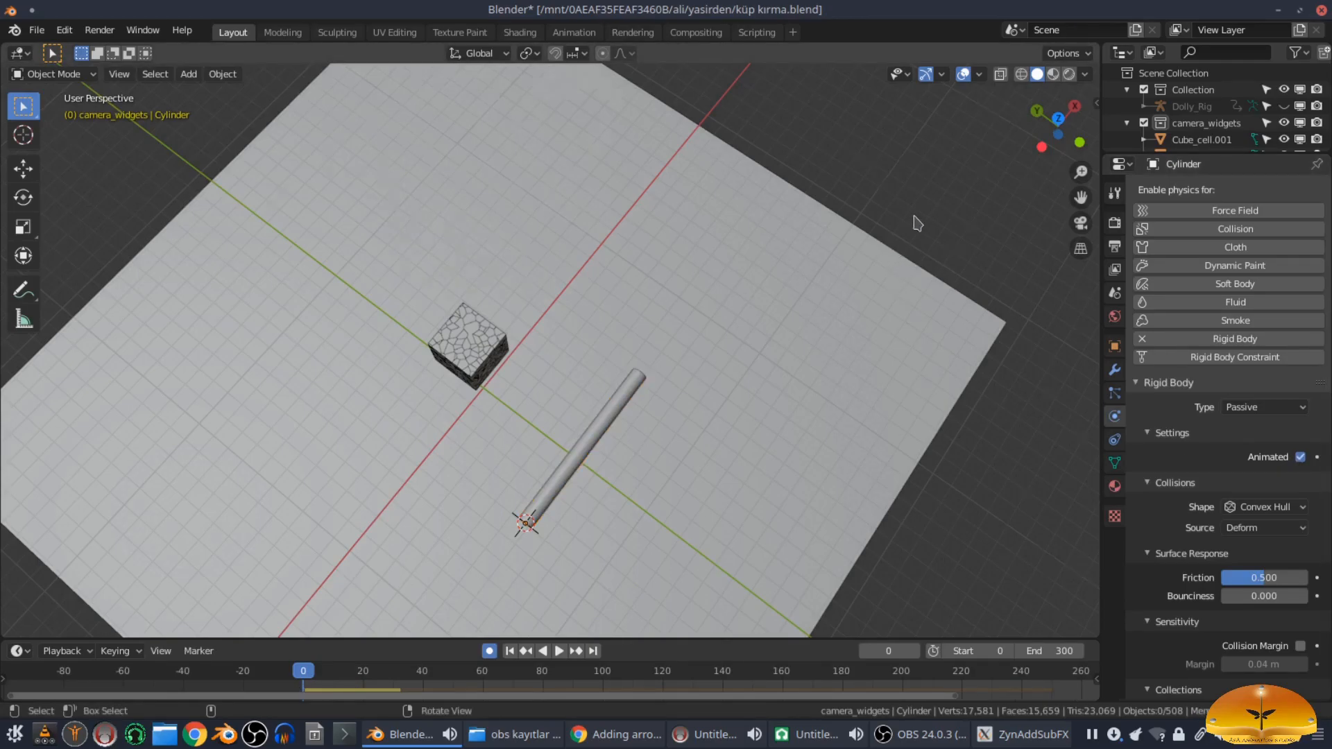
Step: Play and restart the simulation from frame 0, orbiting to examine how the swinging rod smashes the cube
{"action": "key", "text": "KP_7"}
{"action": "key", "text": "space"}
{"action": "middle_click_drag", "start_coordinate": [780, 269], "coordinate": [621, 455]}
{"action": "left_click", "coordinate": [509, 651]}
{"action": "left_click", "coordinate": [547, 656]}
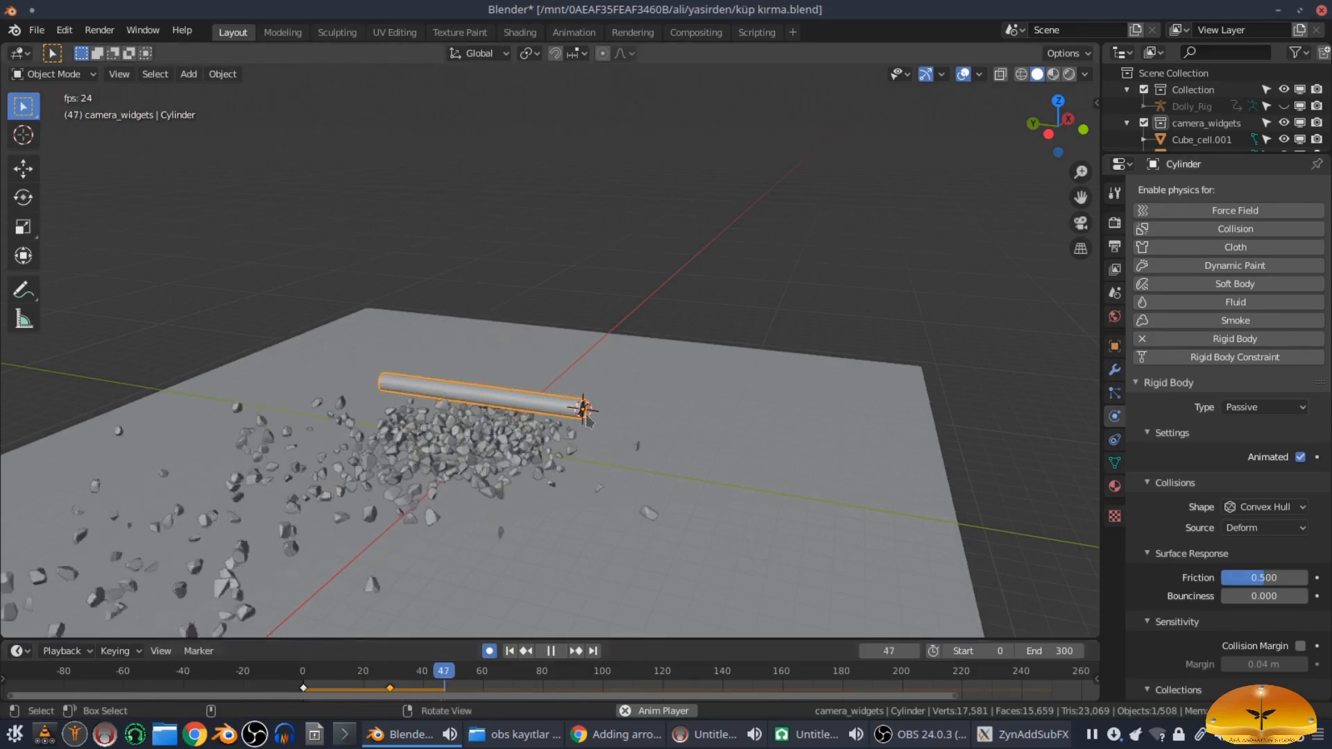
{"action": "middle_click_drag", "start_coordinate": [573, 467], "coordinate": [620, 616]}
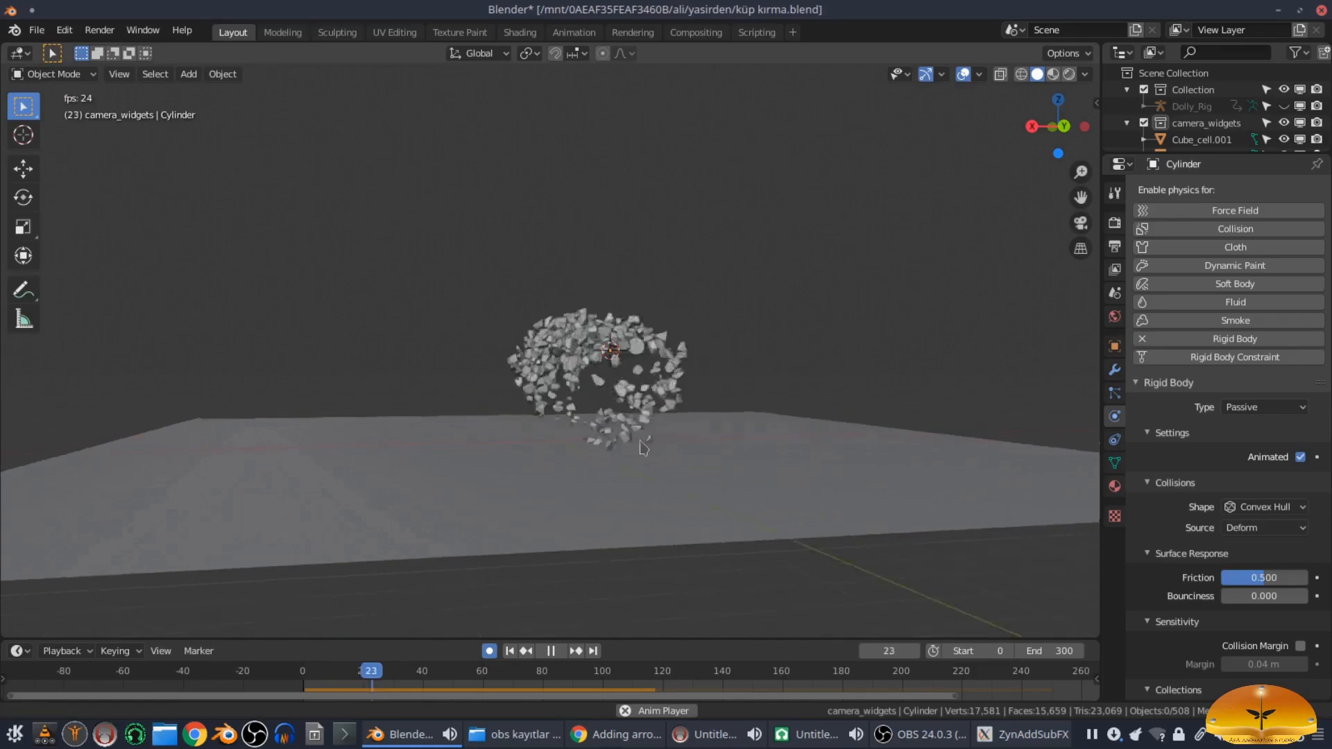
{"action": "middle_click_drag", "start_coordinate": [643, 448], "coordinate": [262, 510]}
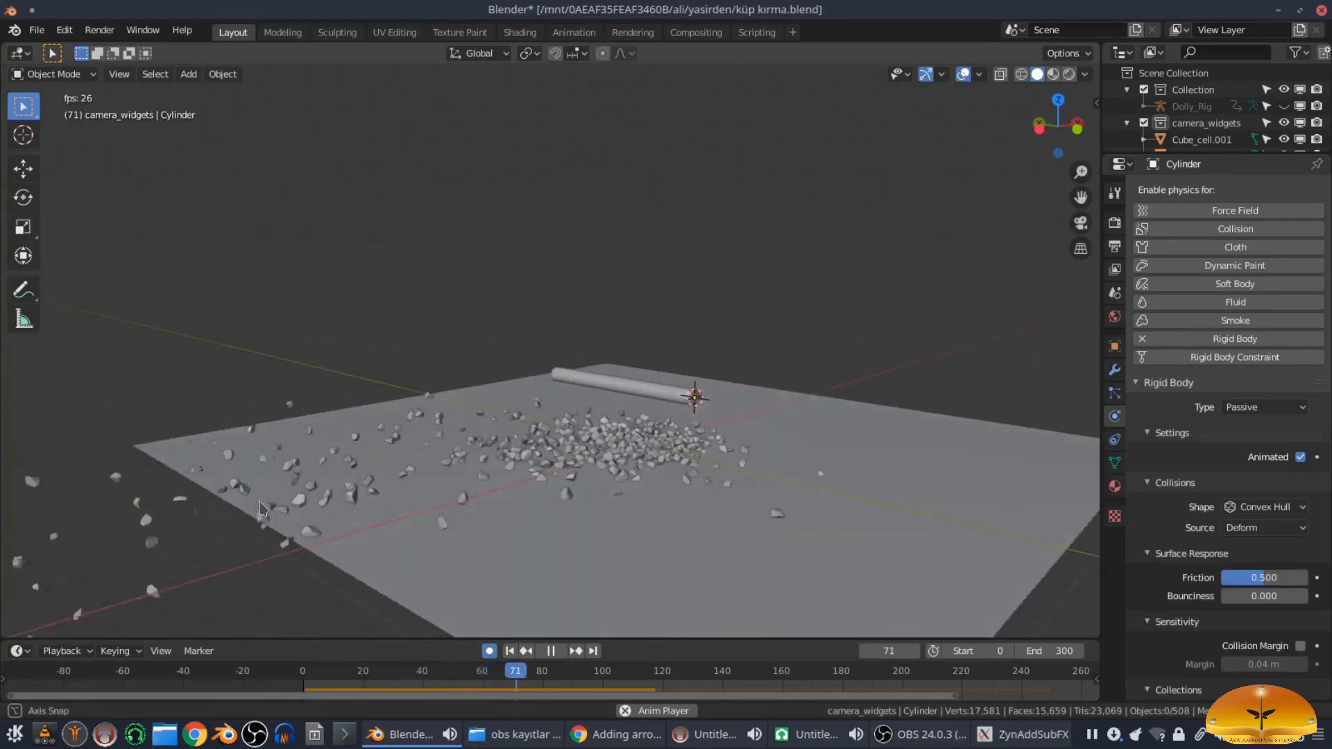
{"action": "left_click", "coordinate": [509, 651]}
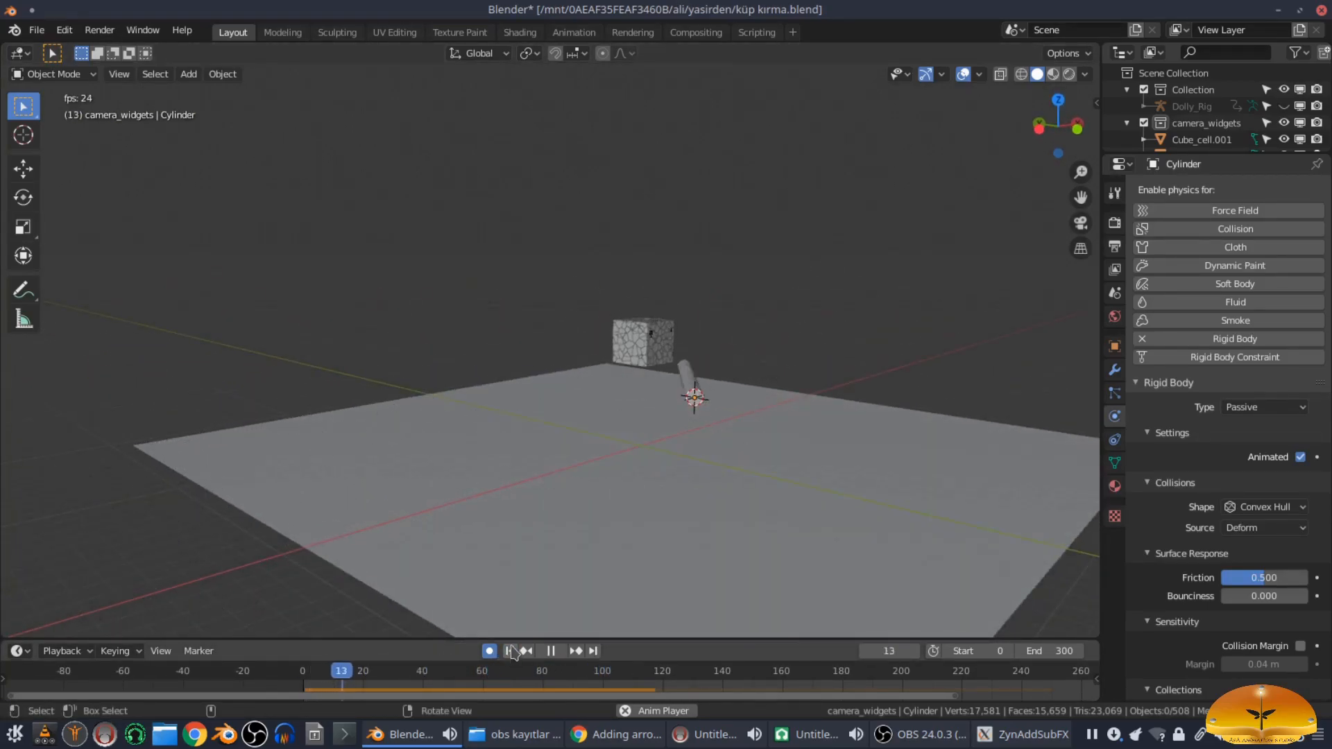
Step: Stop the playback and, in front view, circle-select the fragments on both sides of the cube, leaving a central vertical strip unselected
{"action": "left_click", "coordinate": [552, 652]}
{"action": "middle_click_drag", "start_coordinate": [694, 389], "coordinate": [846, 375]}
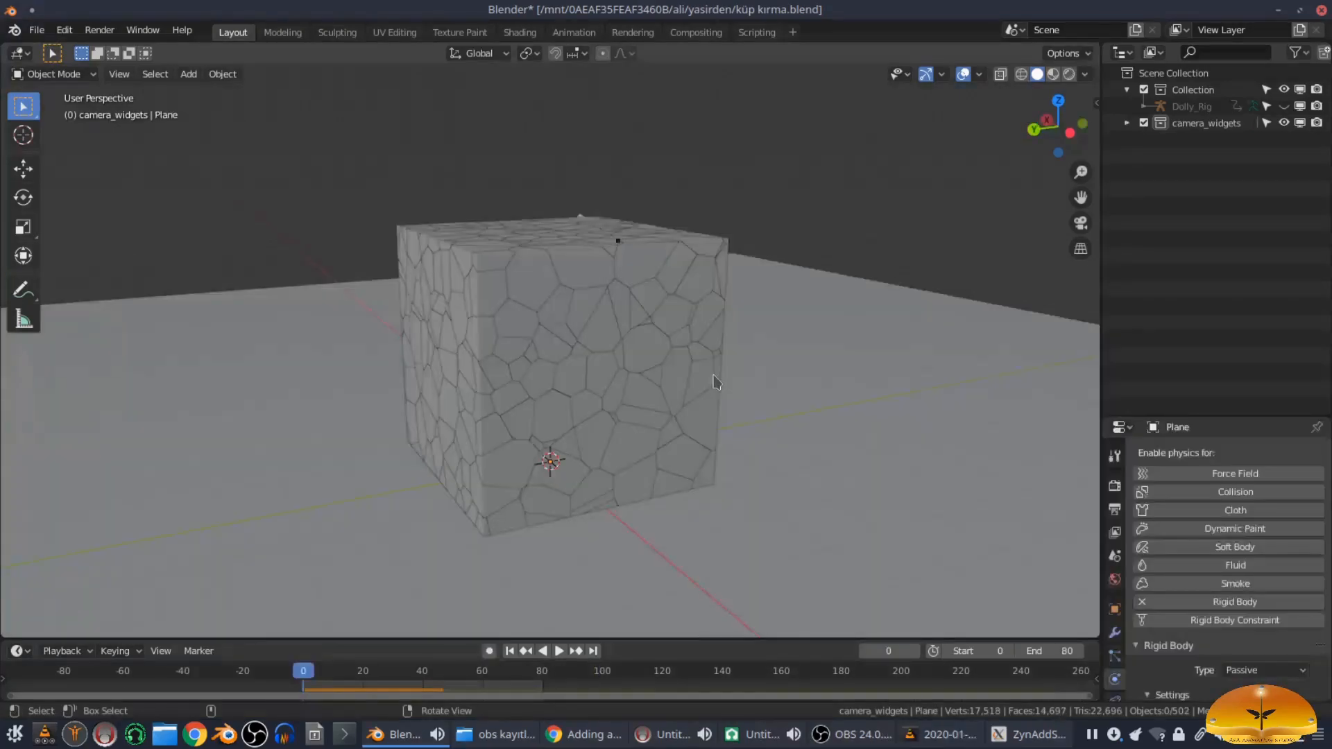
{"action": "key", "text": "KP_1"}
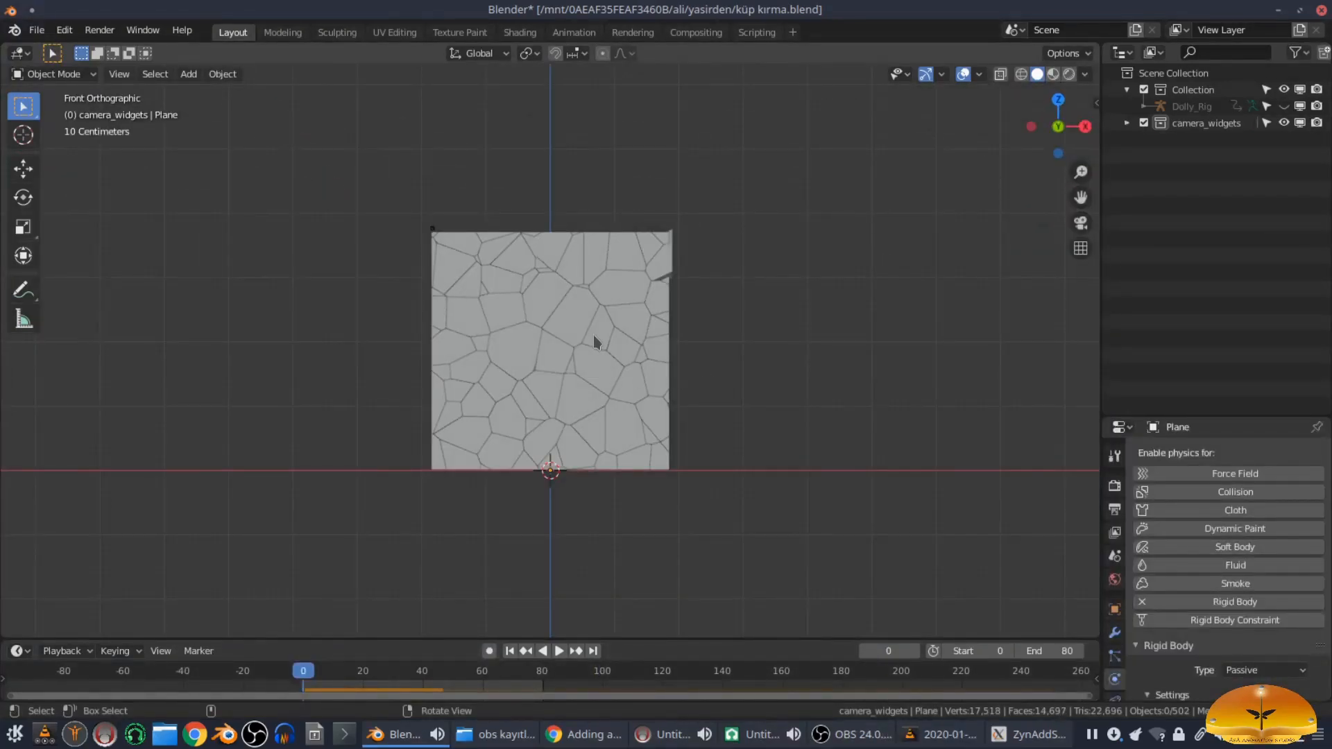
{"action": "key", "text": "x"}
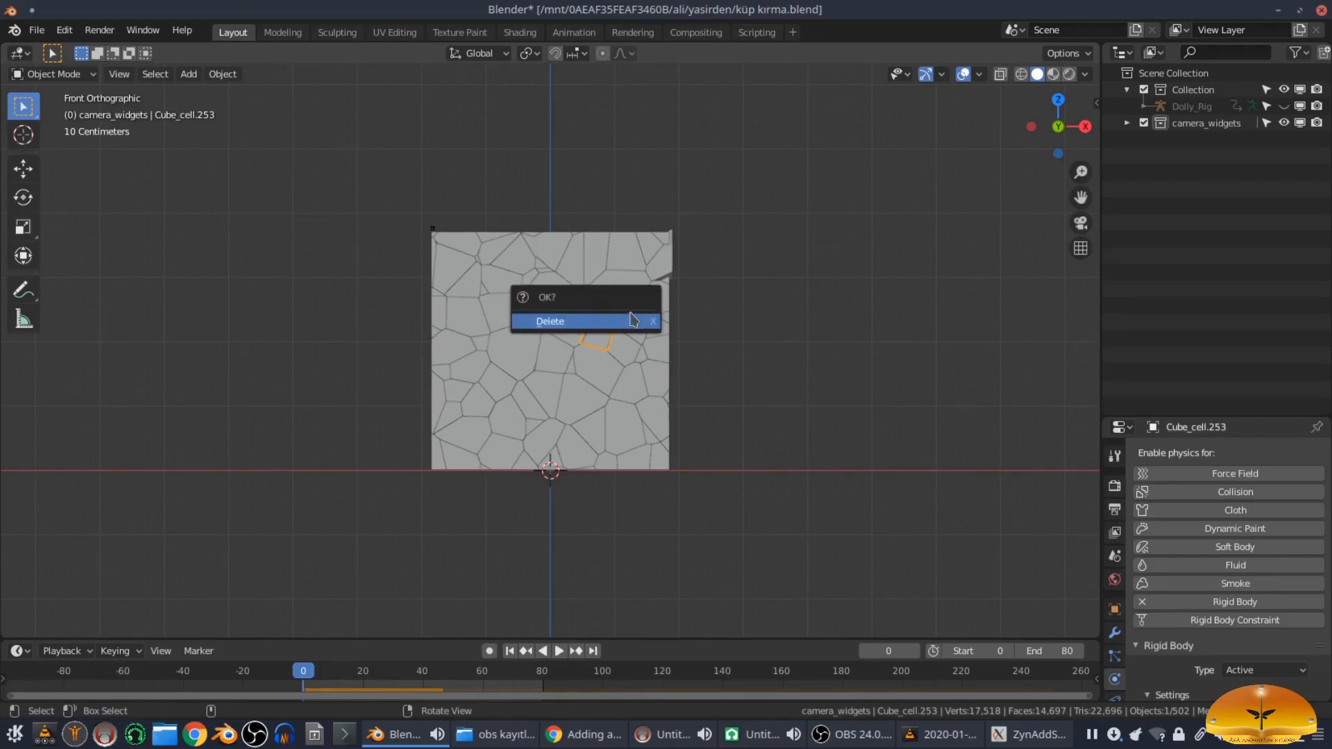
{"action": "key", "text": "c"}
{"action": "scroll", "coordinate": [761, 300], "scroll_direction": "up", "scroll_amount": 5}
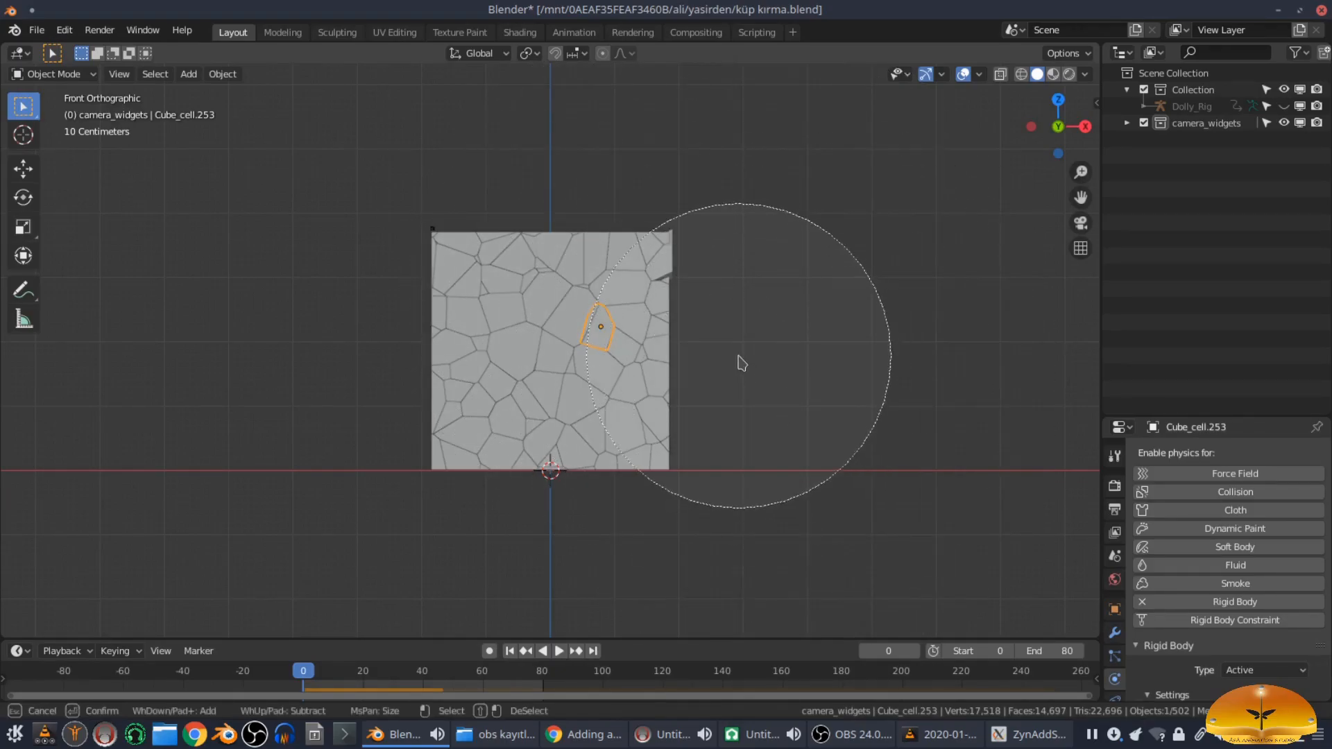
{"action": "mouse_move", "coordinate": [693, 259]}
{"action": "left_mouse_down"}
{"action": "mouse_move", "coordinate": [667, 246]}
{"action": "mouse_move", "coordinate": [700, 395]}
{"action": "mouse_move", "coordinate": [681, 455]}
{"action": "left_mouse_up"}
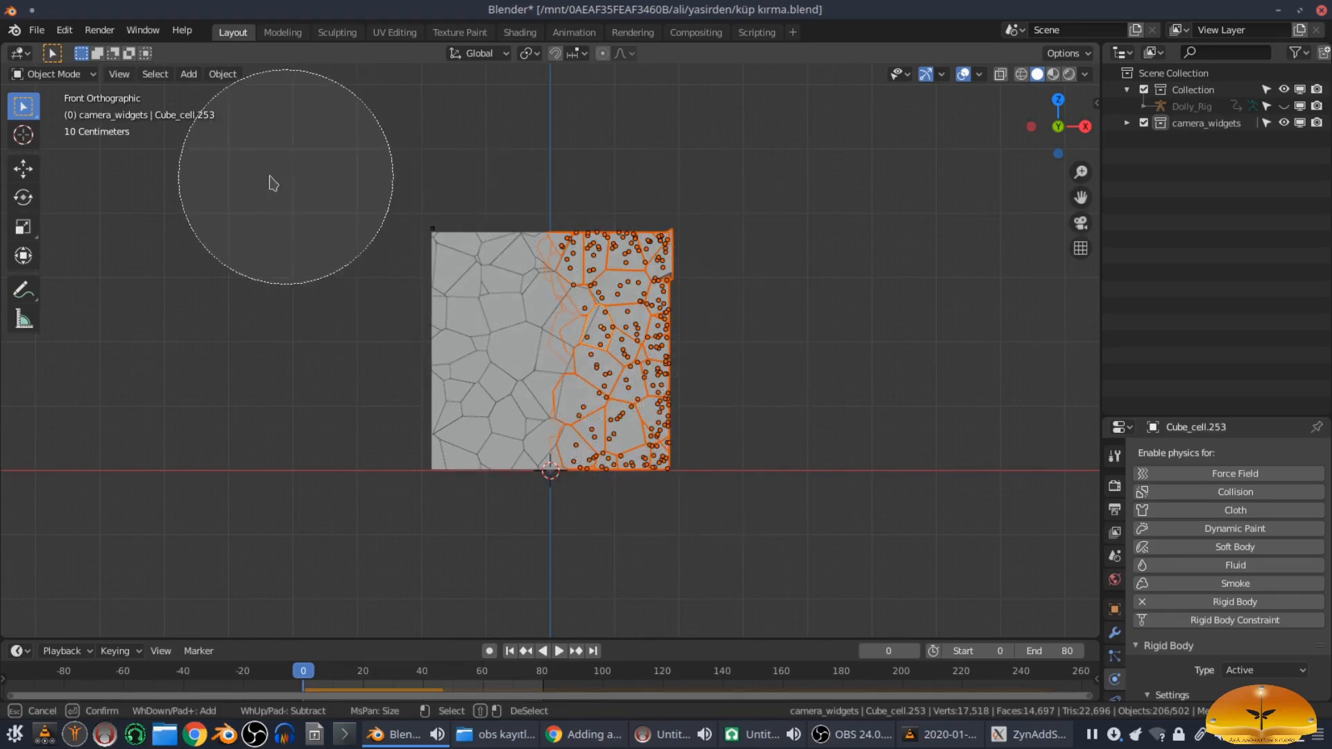
{"action": "mouse_move", "coordinate": [363, 223]}
{"action": "left_mouse_down"}
{"action": "mouse_move", "coordinate": [389, 280]}
{"action": "mouse_move", "coordinate": [416, 507]}
{"action": "mouse_move", "coordinate": [357, 327]}
{"action": "mouse_move", "coordinate": [400, 262]}
{"action": "left_mouse_up"}
{"action": "key", "text": "Escape"}
{"action": "mouse_move", "coordinate": [603, 321]}
{"action": "middle_mouse_down"}
{"action": "mouse_move", "coordinate": [714, 282]}
{"action": "mouse_move", "coordinate": [648, 485]}
{"action": "mouse_move", "coordinate": [624, 326]}
{"action": "middle_mouse_up"}
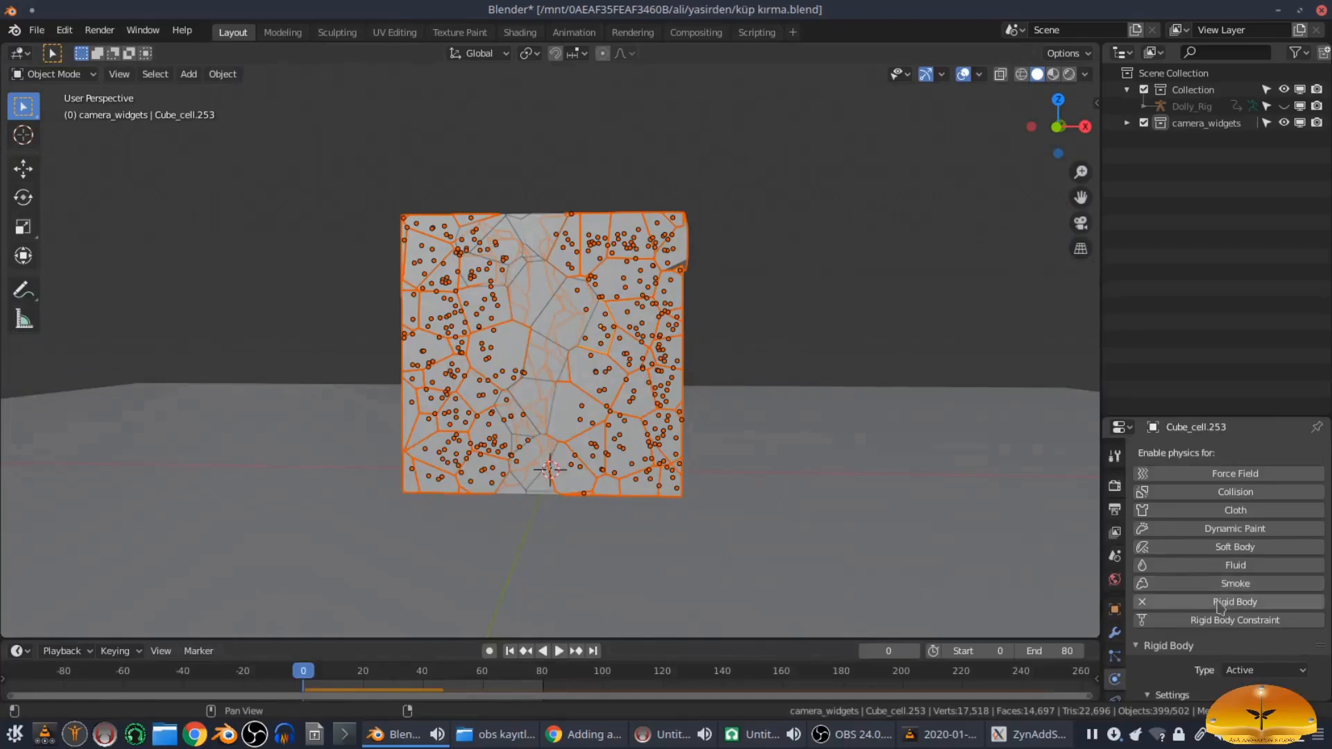
Step: Make the active fragment a Passive rigid body and copy its rigid body settings to all selected fragments
{"action": "scroll", "coordinate": [1228, 602], "scroll_direction": "down", "scroll_amount": 4}
{"action": "left_click", "coordinate": [1254, 571]}
{"action": "left_click", "coordinate": [1246, 588]}
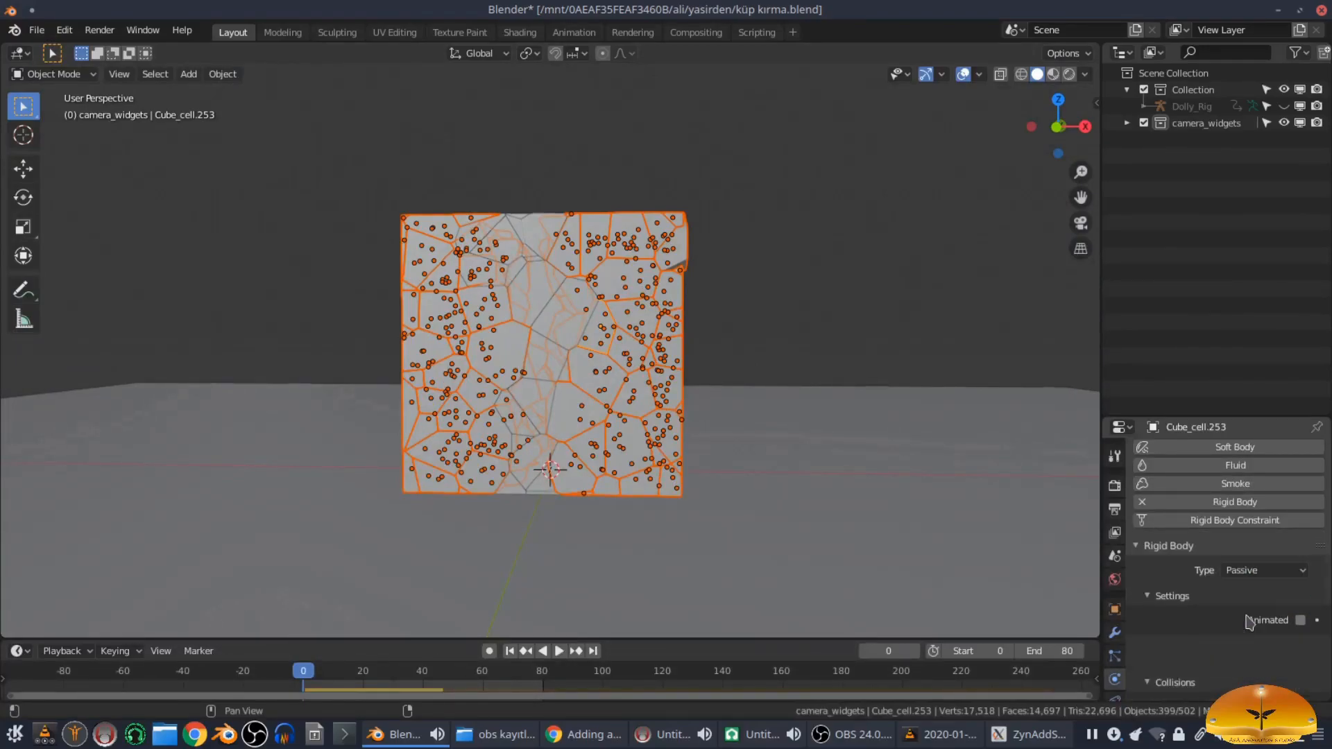
{"action": "scroll", "coordinate": [1286, 619], "scroll_direction": "down", "scroll_amount": 6}
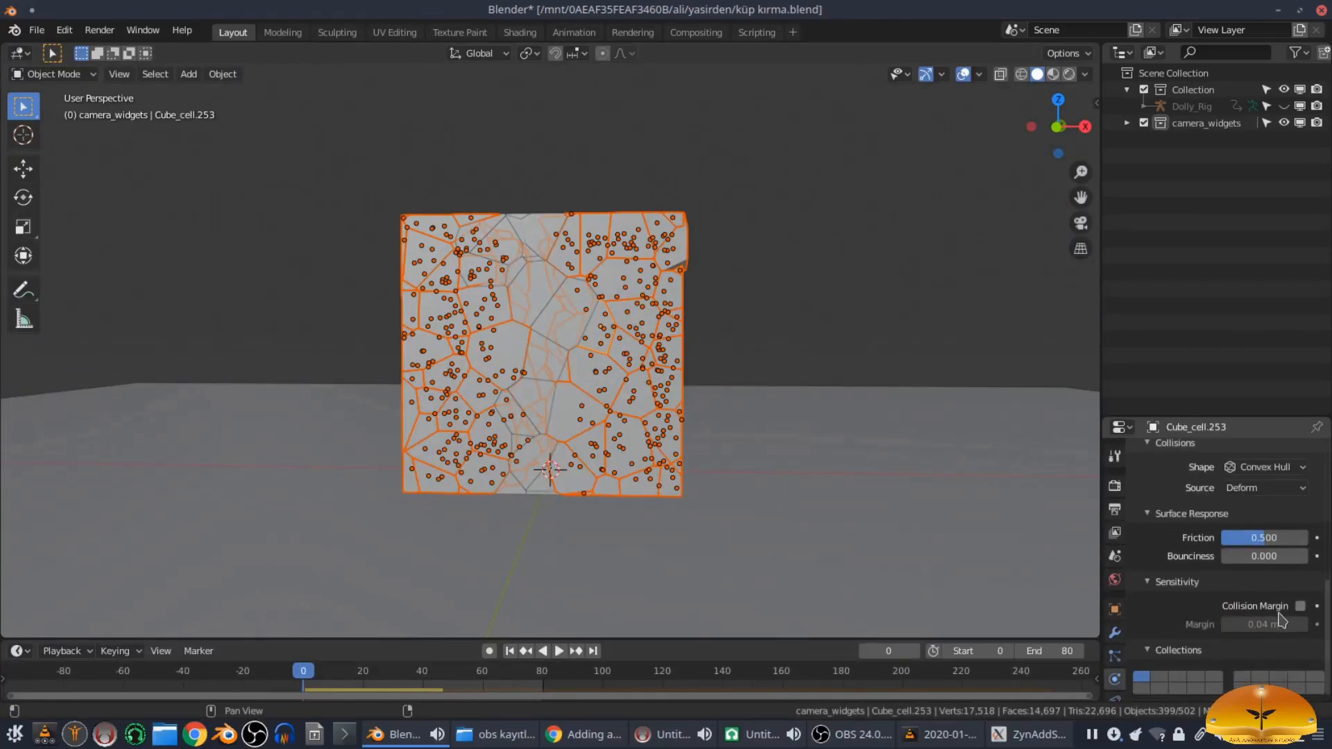
{"action": "scroll", "coordinate": [1285, 619], "scroll_direction": "up", "scroll_amount": 4}
{"action": "left_click", "coordinate": [220, 75]}
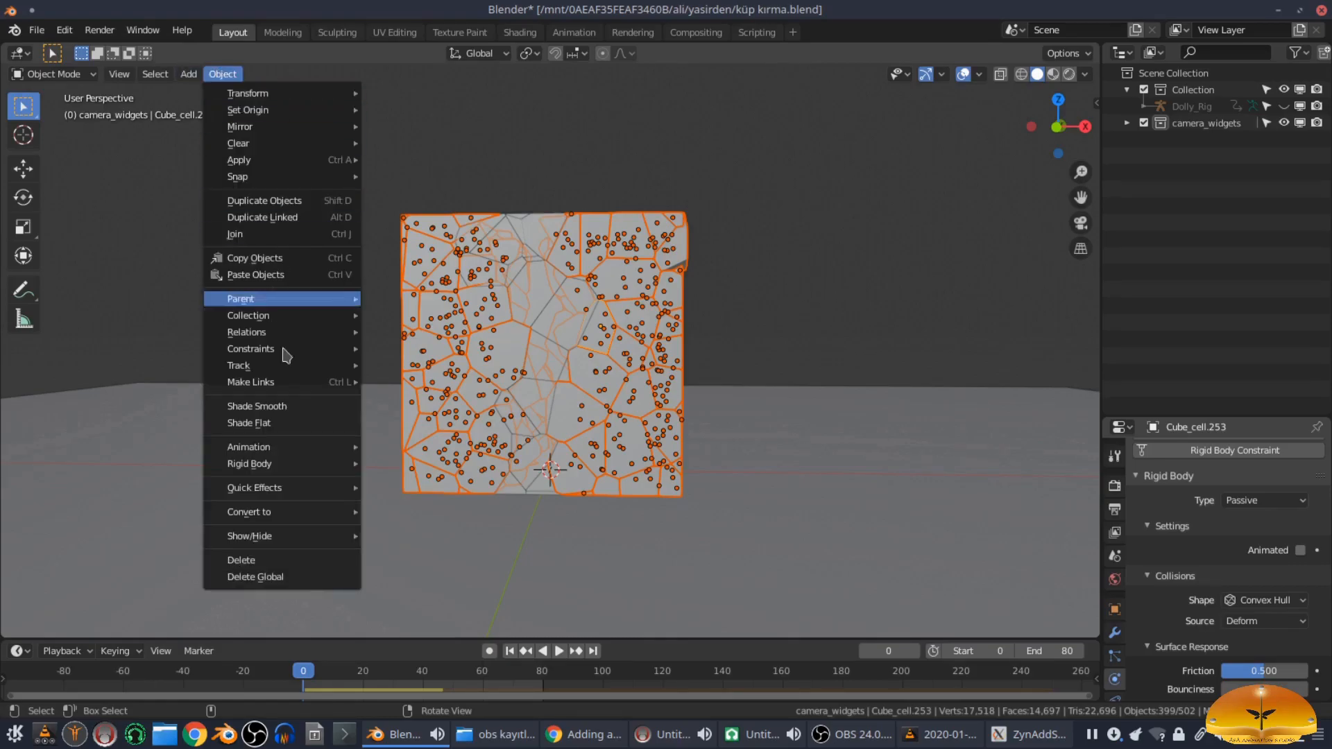
{"action": "mouse_move", "coordinate": [253, 464]}
{"action": "left_click", "coordinate": [459, 561]}
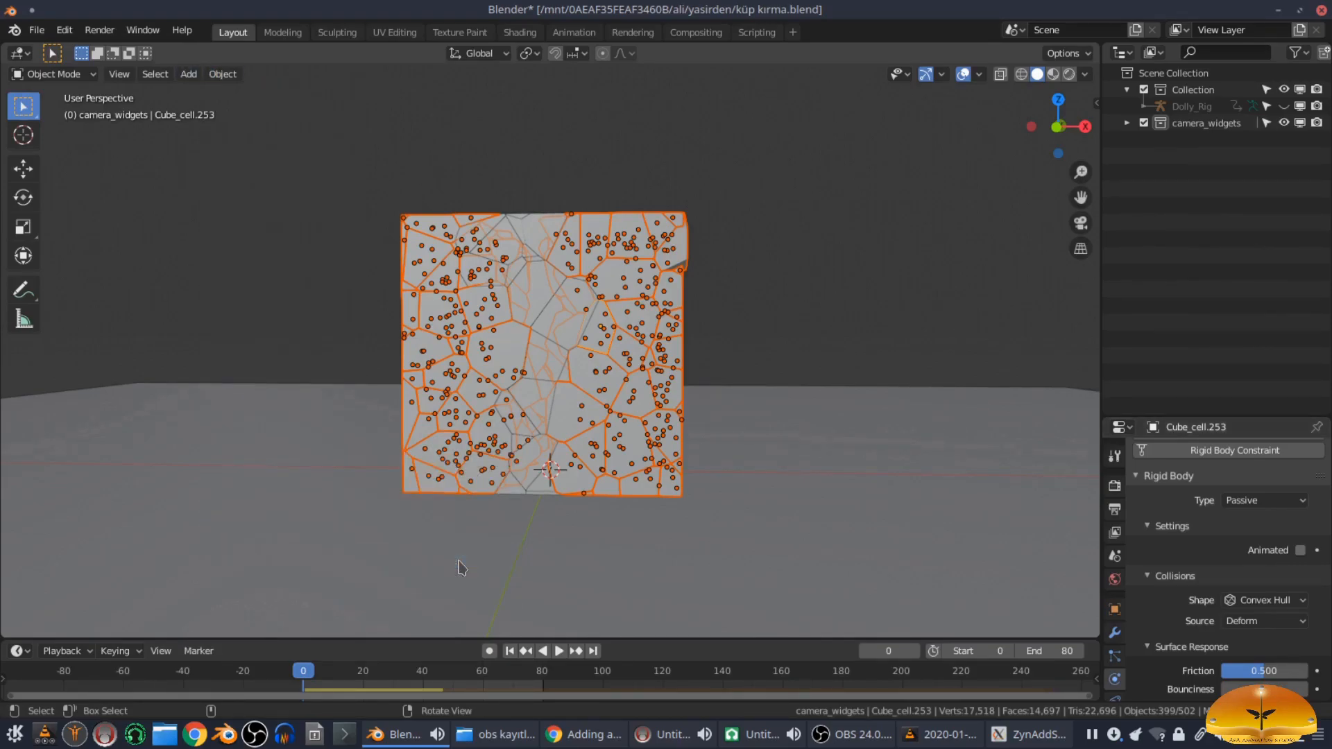
Step: Play the simulation with the fragments deselected to check how the cube holds, stop it and return to frame 0
{"action": "middle_click_drag", "start_coordinate": [812, 409], "coordinate": [611, 423]}
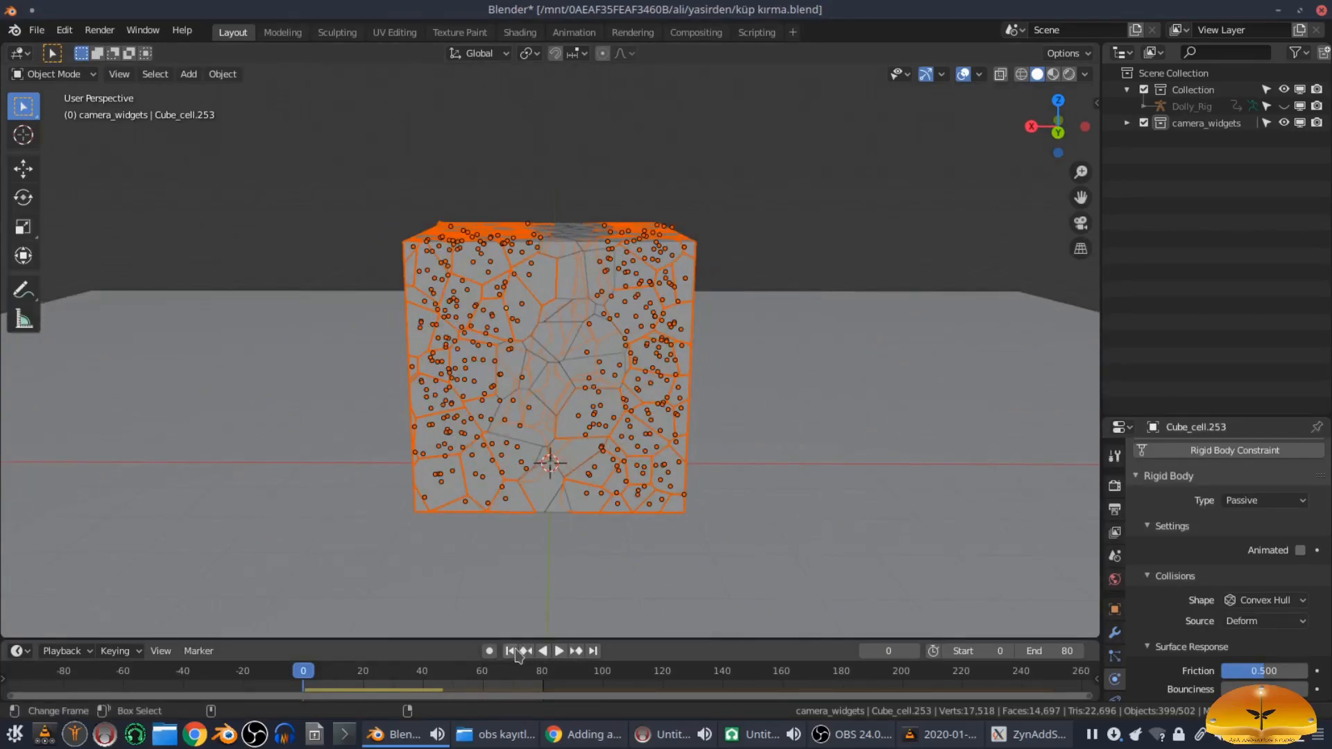
{"action": "left_click", "coordinate": [559, 652]}
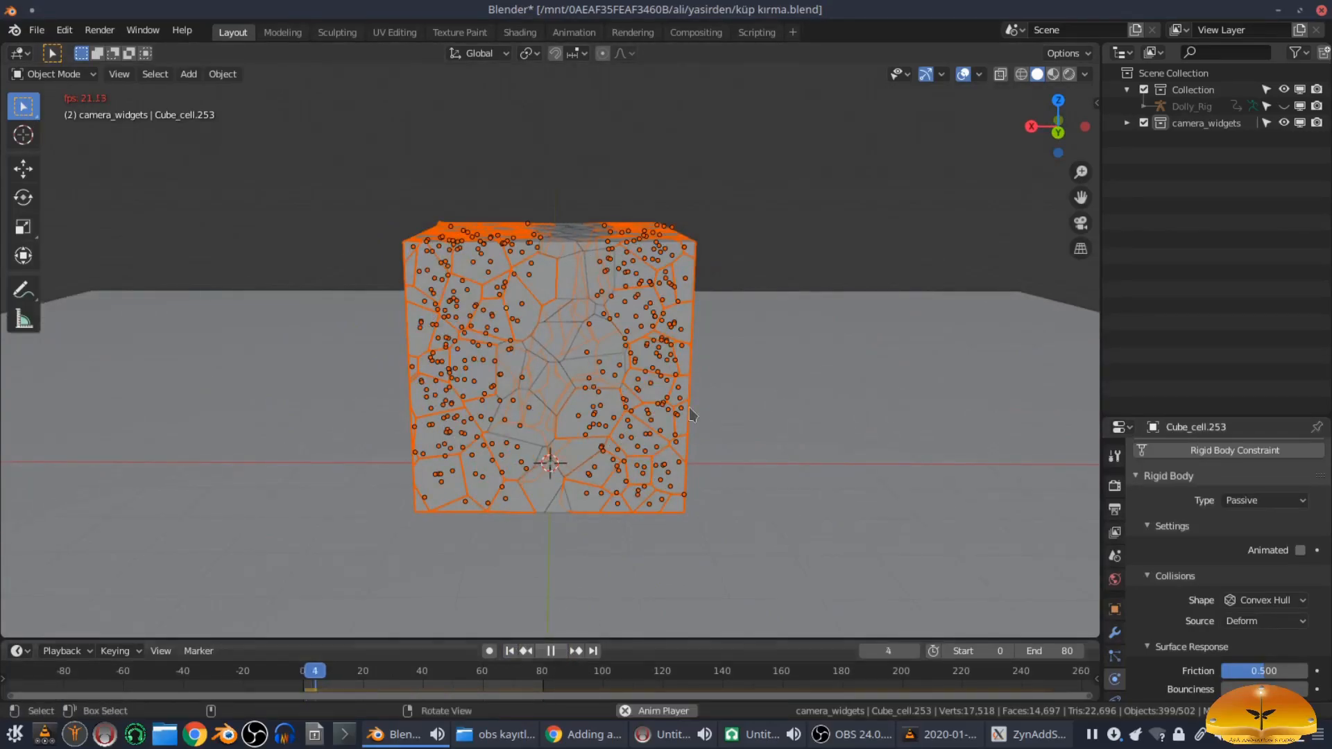
{"action": "left_click", "coordinate": [791, 231]}
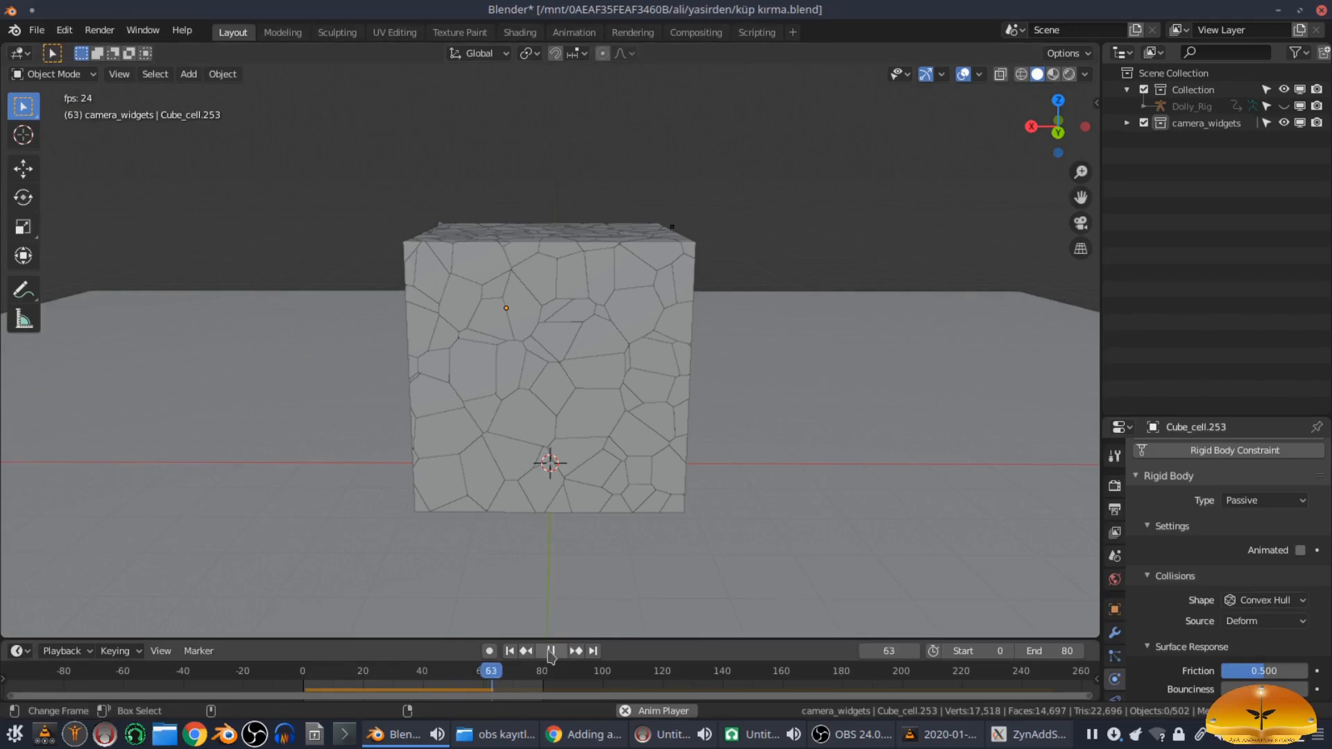
{"action": "left_click", "coordinate": [548, 650]}
{"action": "left_click", "coordinate": [510, 651]}
{"action": "middle_click_drag", "start_coordinate": [538, 389], "coordinate": [671, 369]}
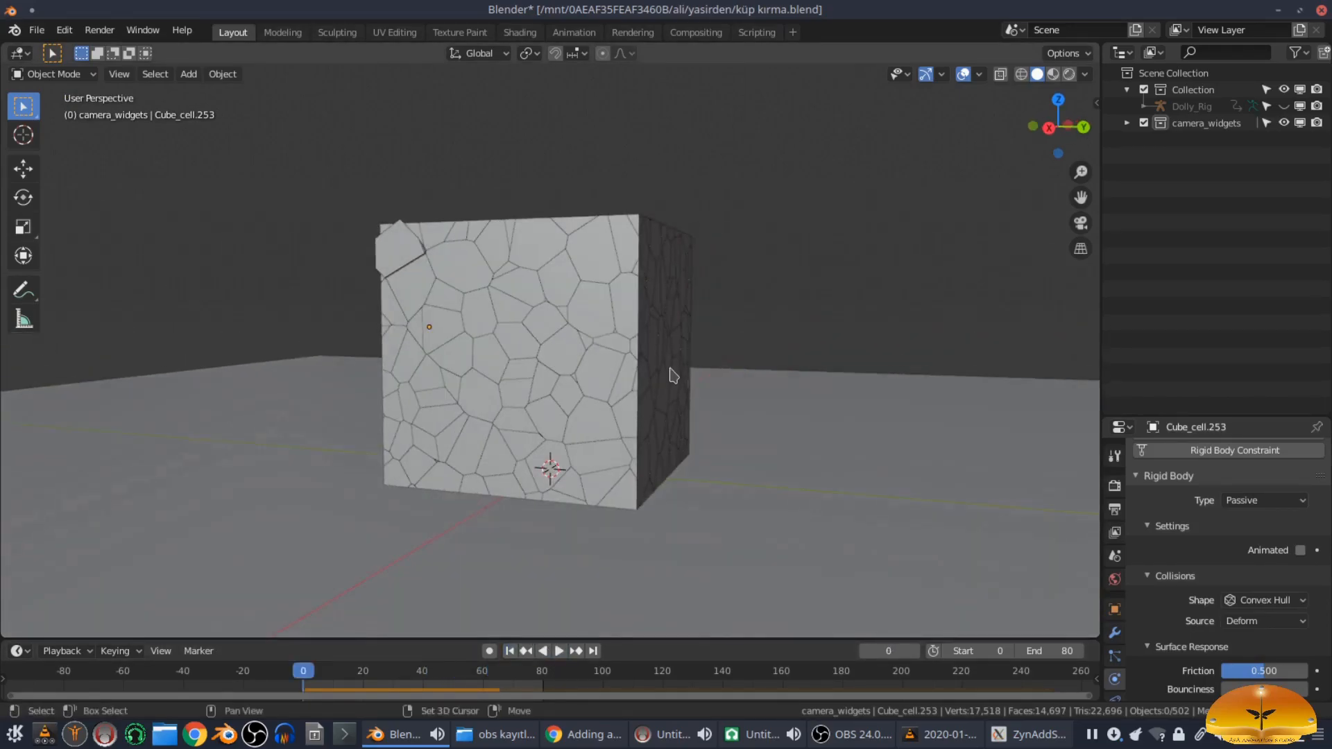
Step: Add a cylinder, move it beside the cube in right view and scale it down to a small fraction of its size
{"action": "key", "text": "shift+a"}
{"action": "mouse_move", "coordinate": [671, 373]}
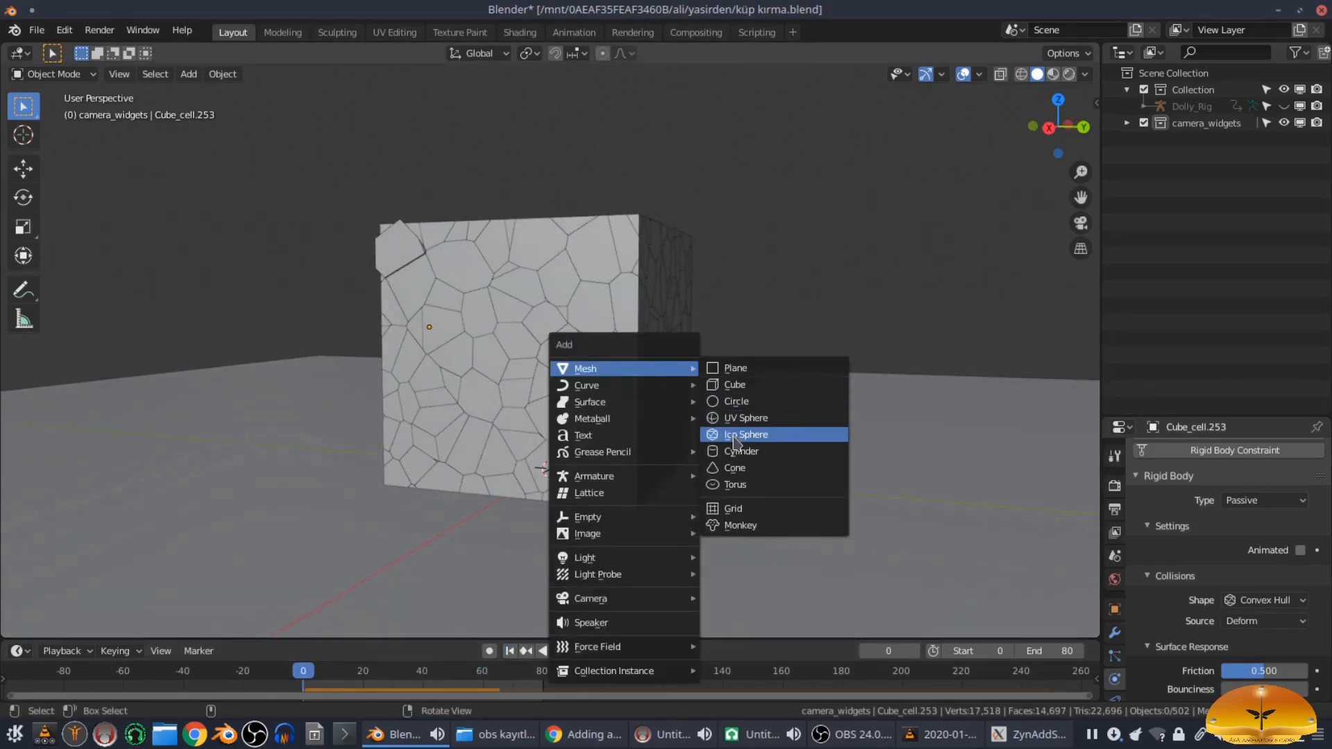
{"action": "left_click", "coordinate": [738, 451]}
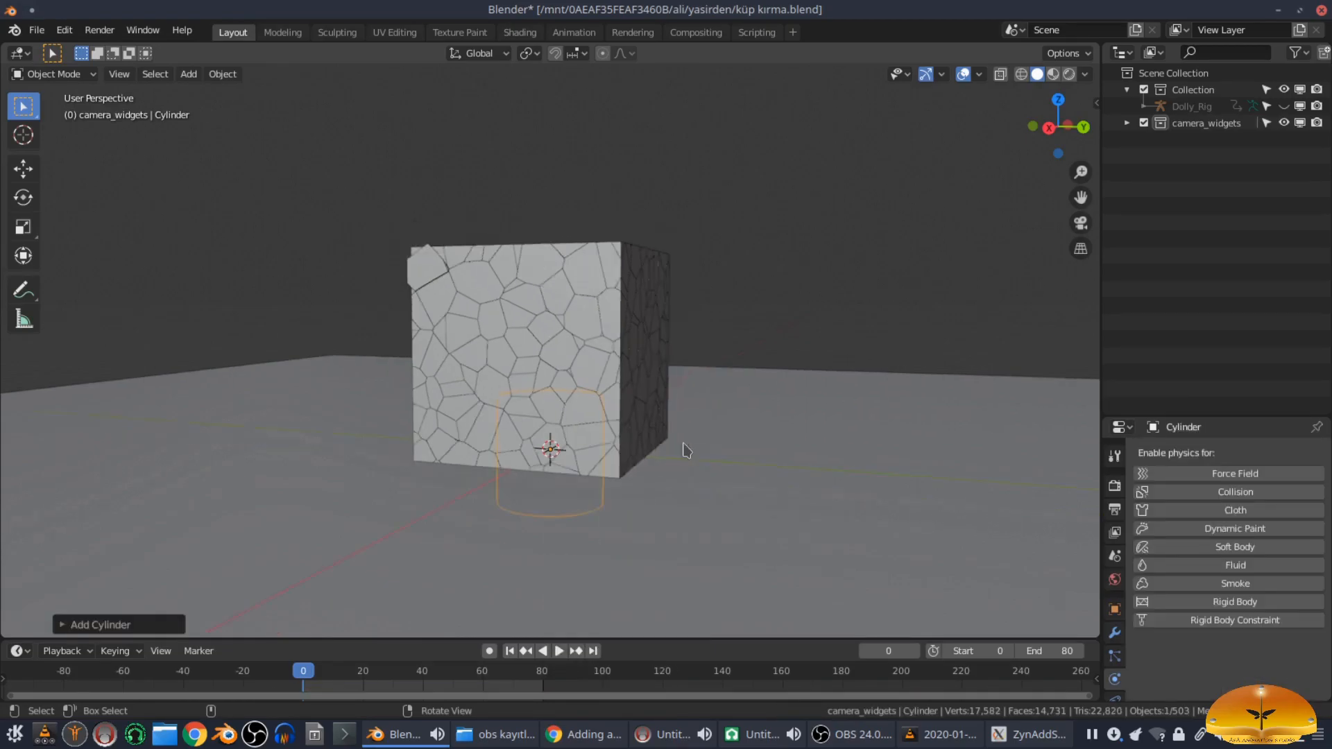
{"action": "key", "text": "KP_3"}
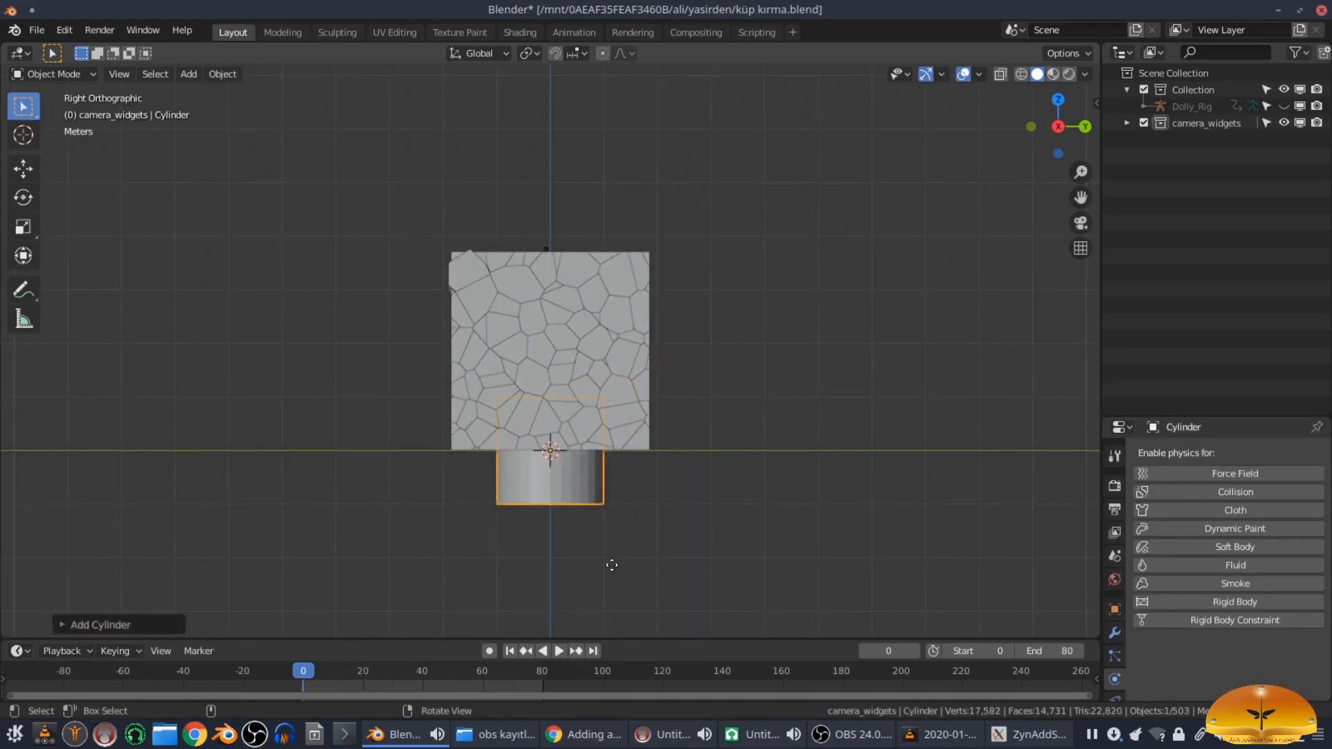
{"action": "key", "text": "g"}
{"action": "left_click", "coordinate": [841, 480]}
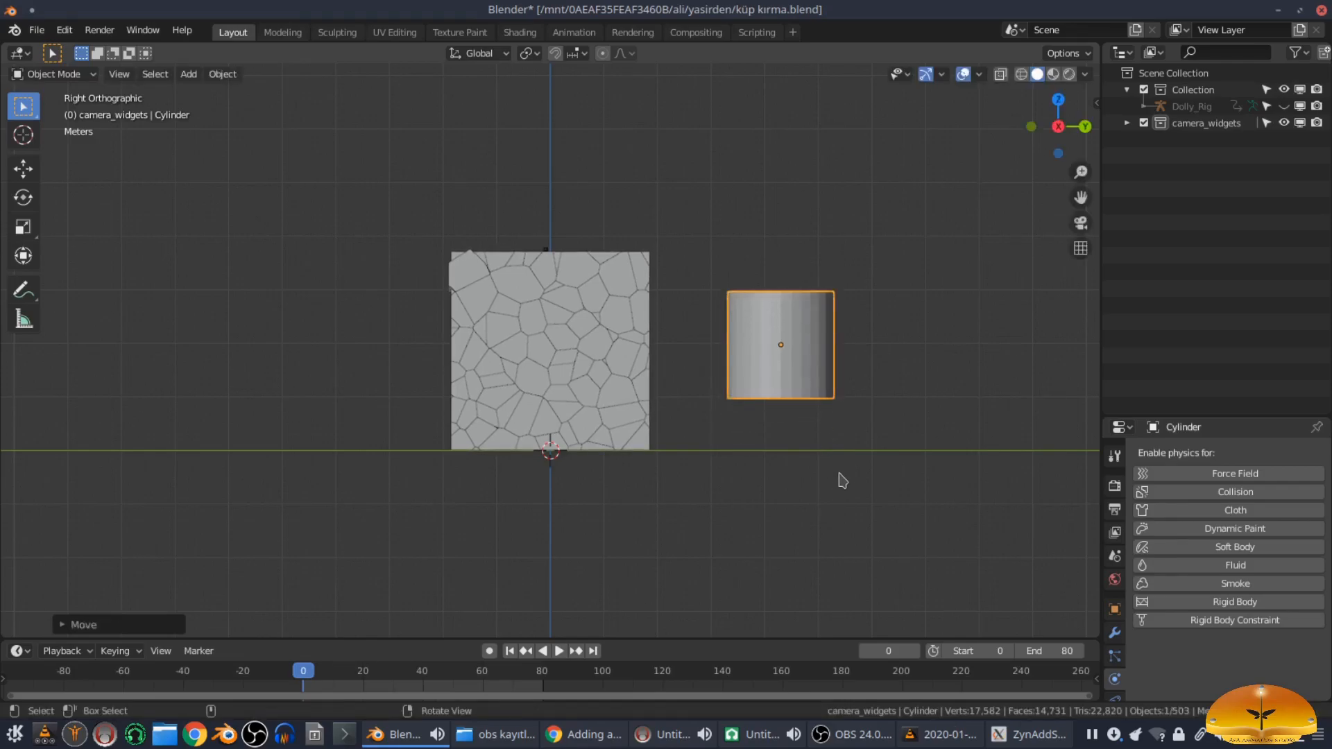
{"action": "key", "text": "s"}
{"action": "left_click", "coordinate": [824, 396]}
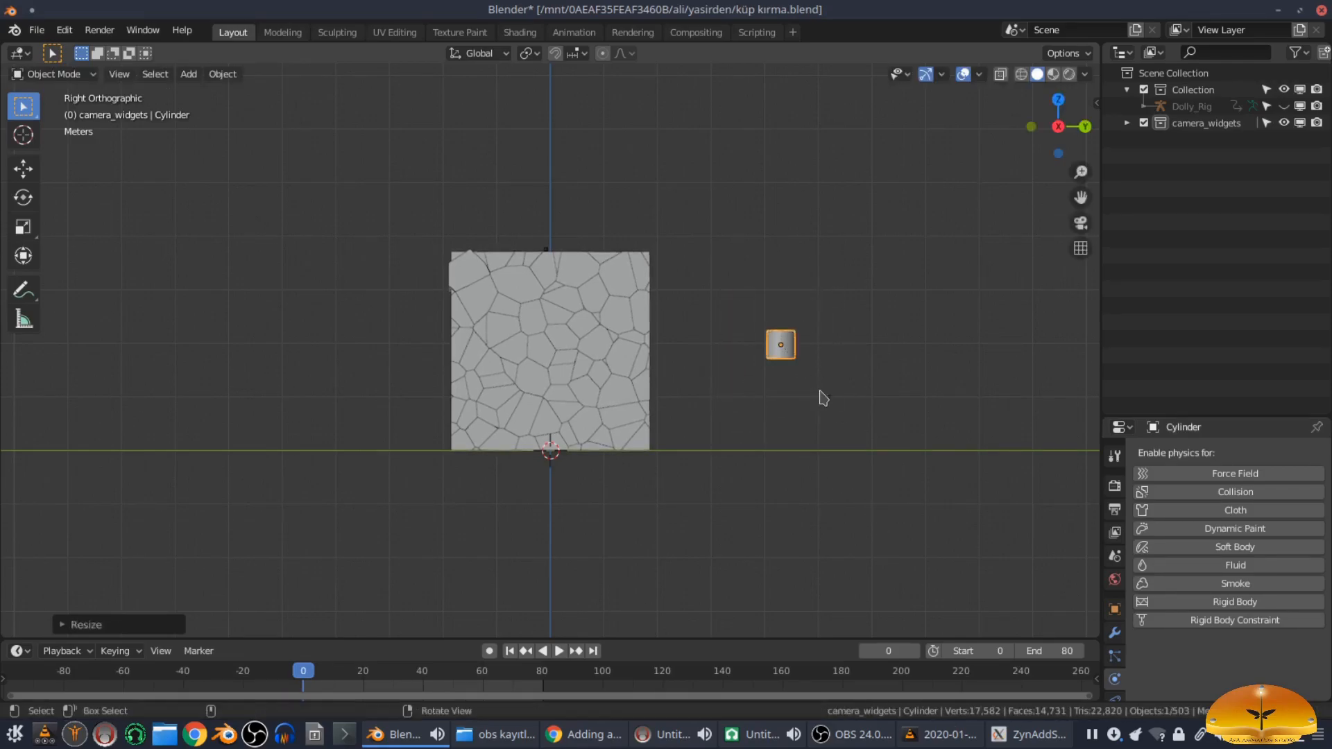
Step: Stretch the cylinder along Z into a tall rod and raise it about 1.5 m so its base rests at ground level
{"action": "key", "text": "s"}
{"action": "key", "text": "z"}
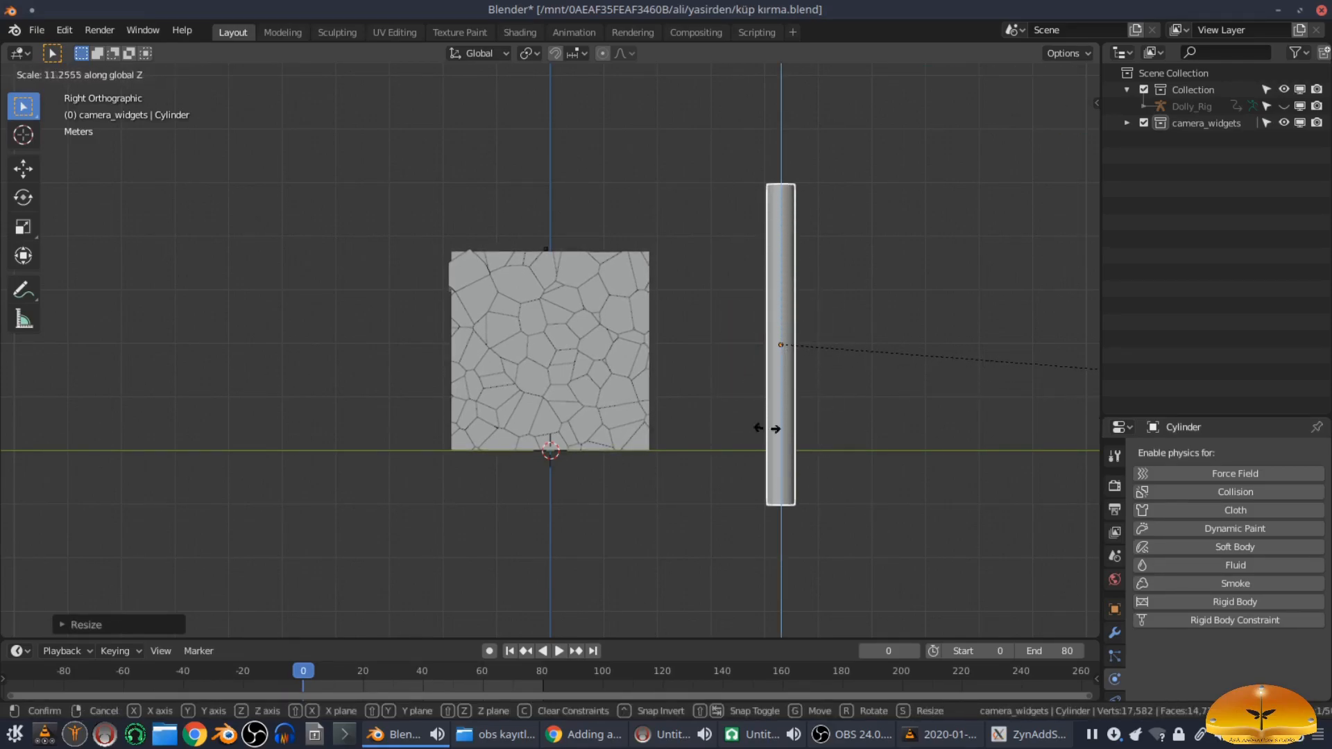
{"action": "left_click", "coordinate": [930, 392]}
{"action": "key", "text": "g"}
{"action": "key", "text": "z"}
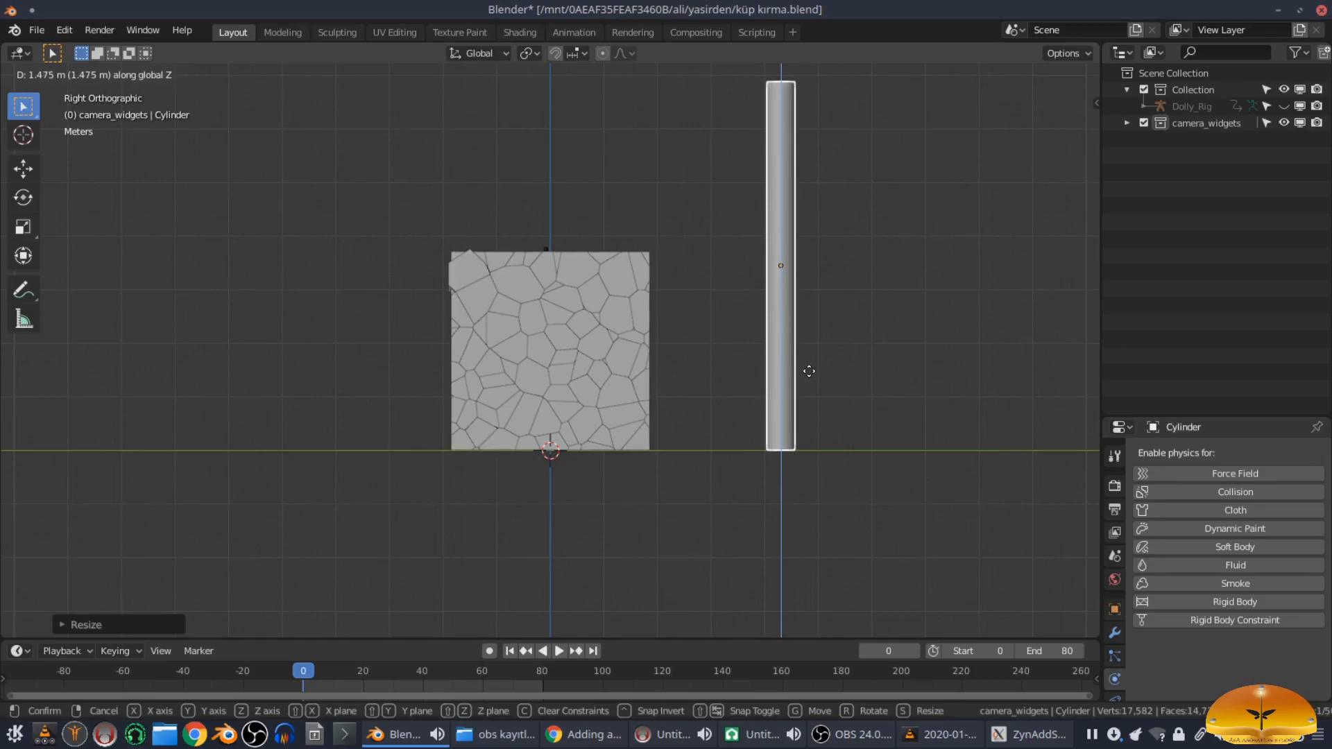
{"action": "left_click", "coordinate": [810, 378]}
Step: Snap the 3D cursor to the rod's bottom face and set the rod's origin to the cursor
{"action": "key", "text": "Tab"}
{"action": "middle_click_drag", "start_coordinate": [833, 352], "coordinate": [832, 223]}
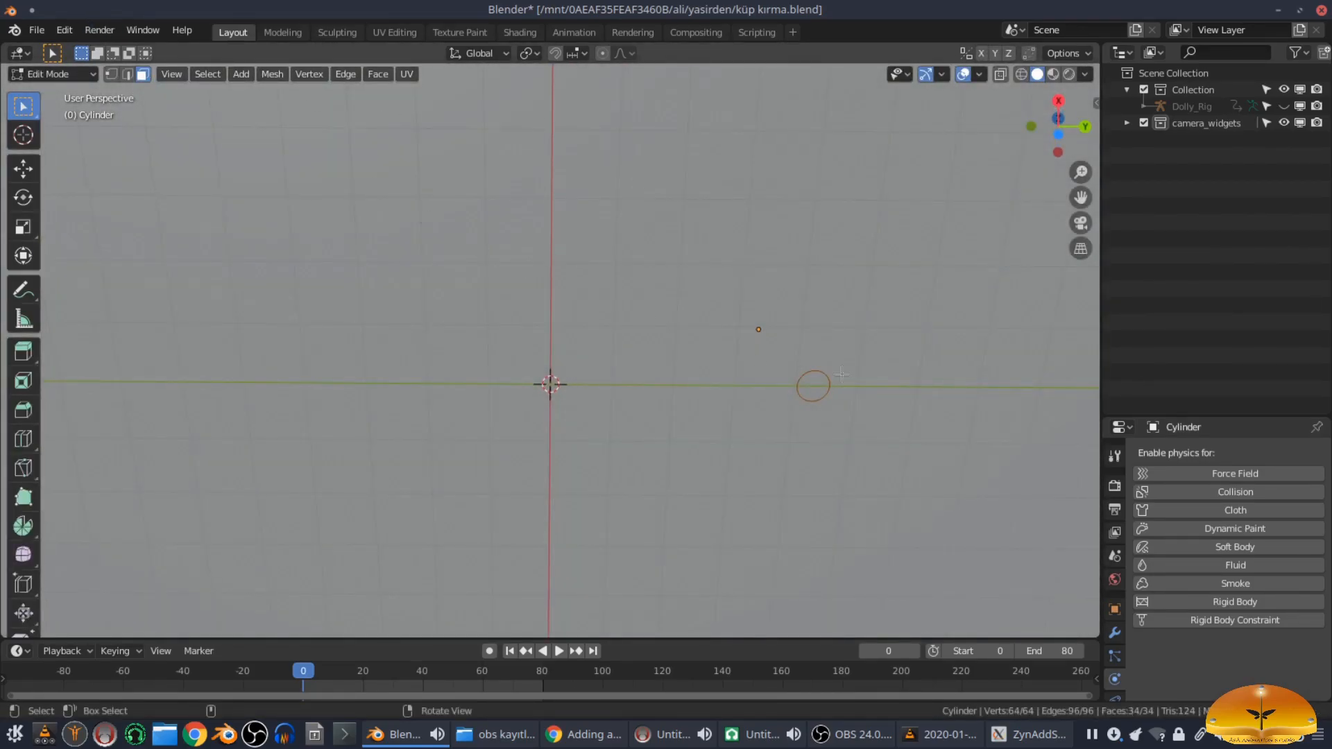
{"action": "middle_click_drag", "start_coordinate": [813, 386], "coordinate": [949, 287]}
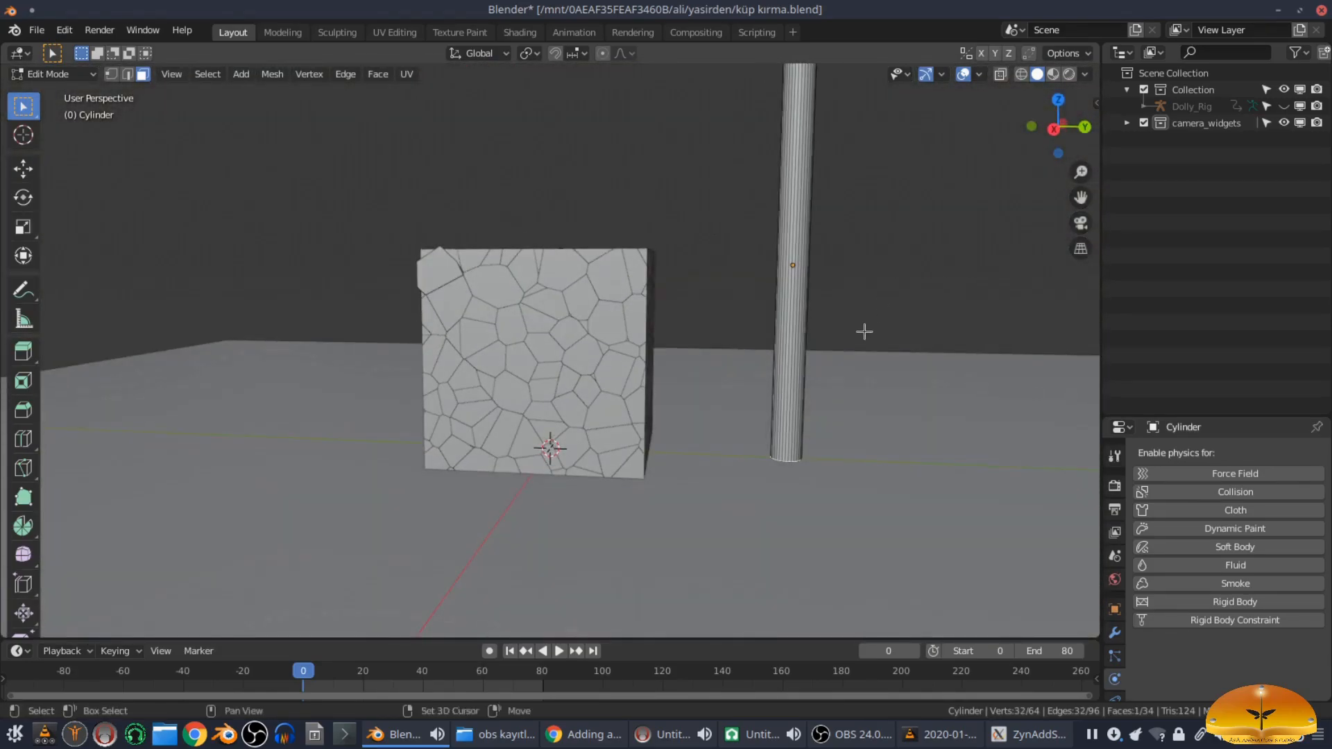
{"action": "key", "text": "shift+s"}
{"action": "left_click", "coordinate": [853, 425]}
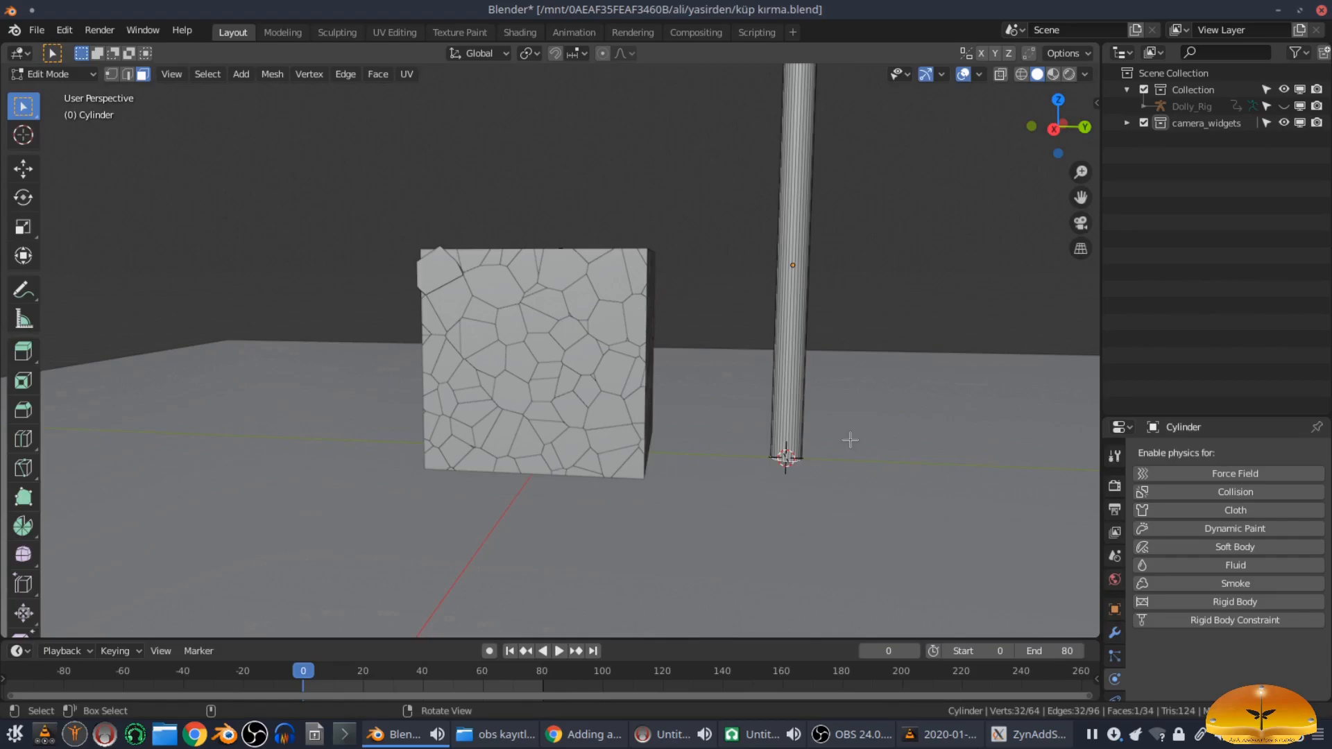
{"action": "key", "text": "Tab"}
{"action": "left_click", "coordinate": [235, 75]}
{"action": "mouse_move", "coordinate": [317, 111]}
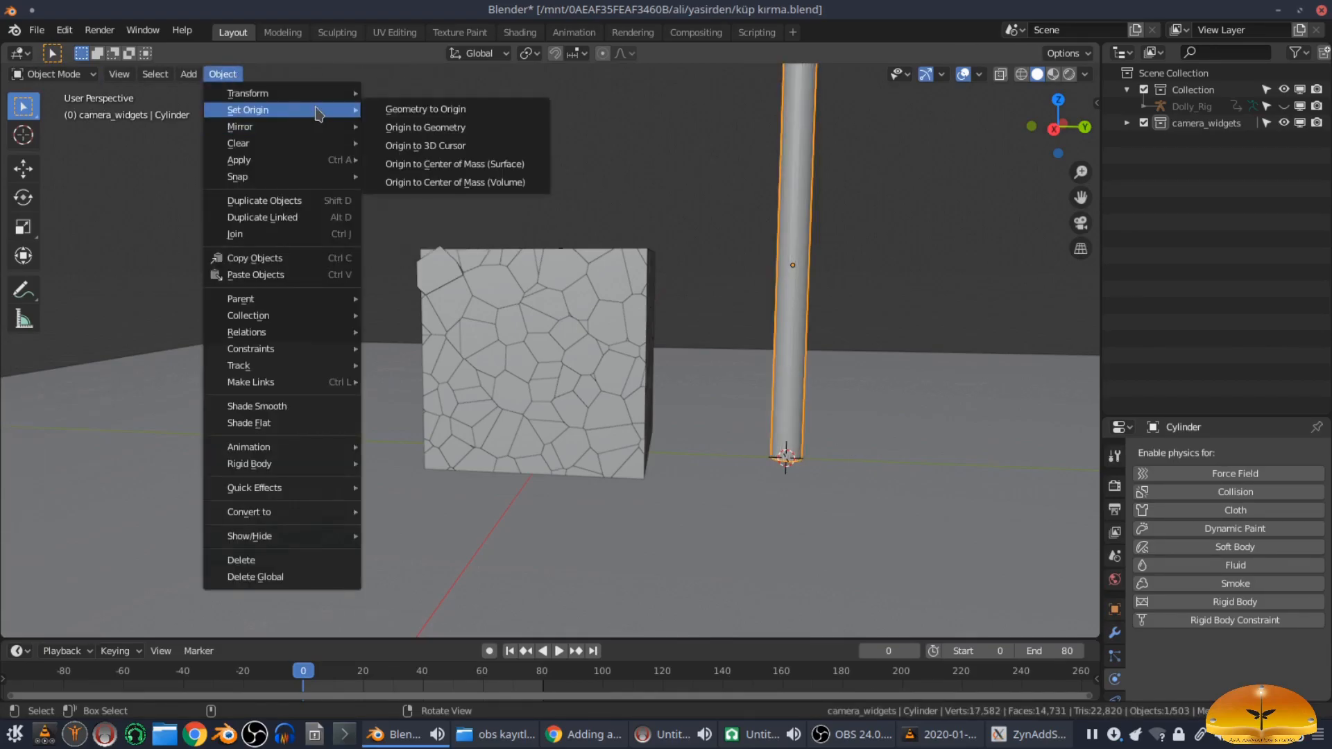
{"action": "left_click", "coordinate": [452, 147]}
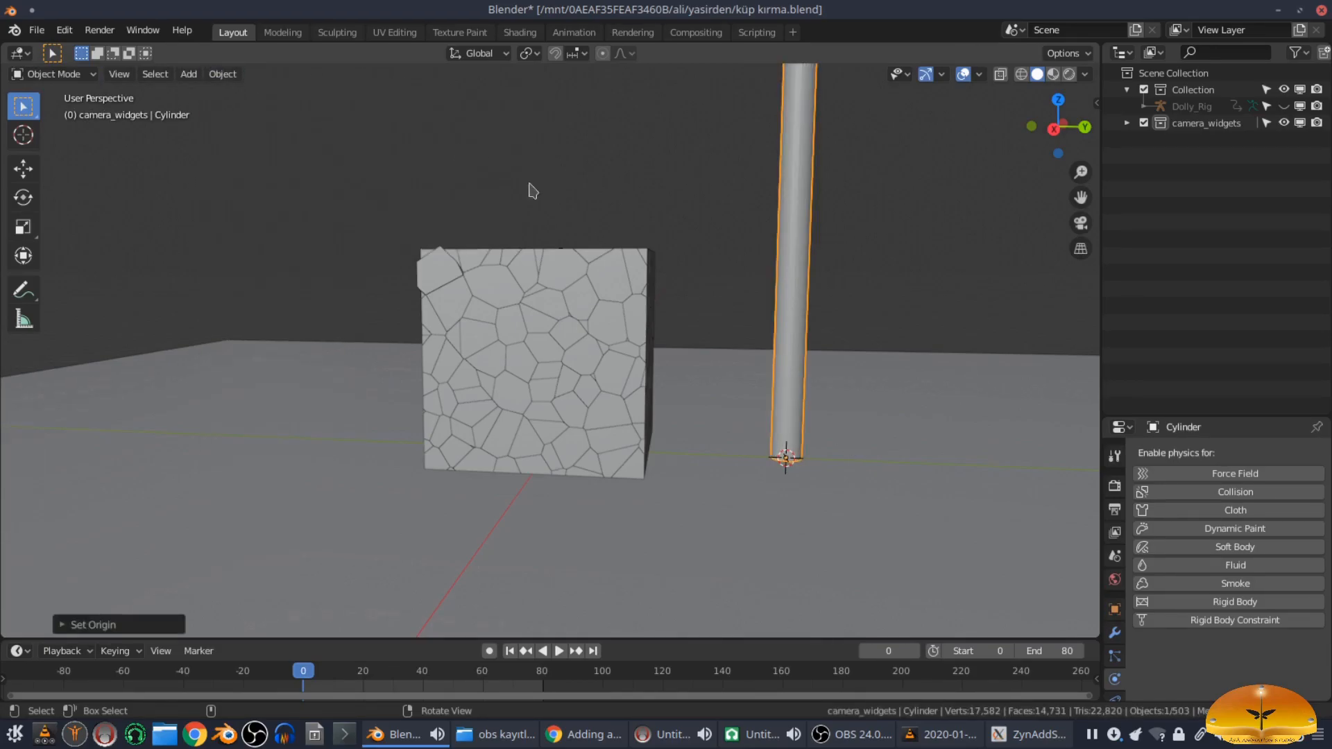
Step: Turn on auto keying and keyframe the upright rod in place at frame 0
{"action": "key", "text": "KP_1"}
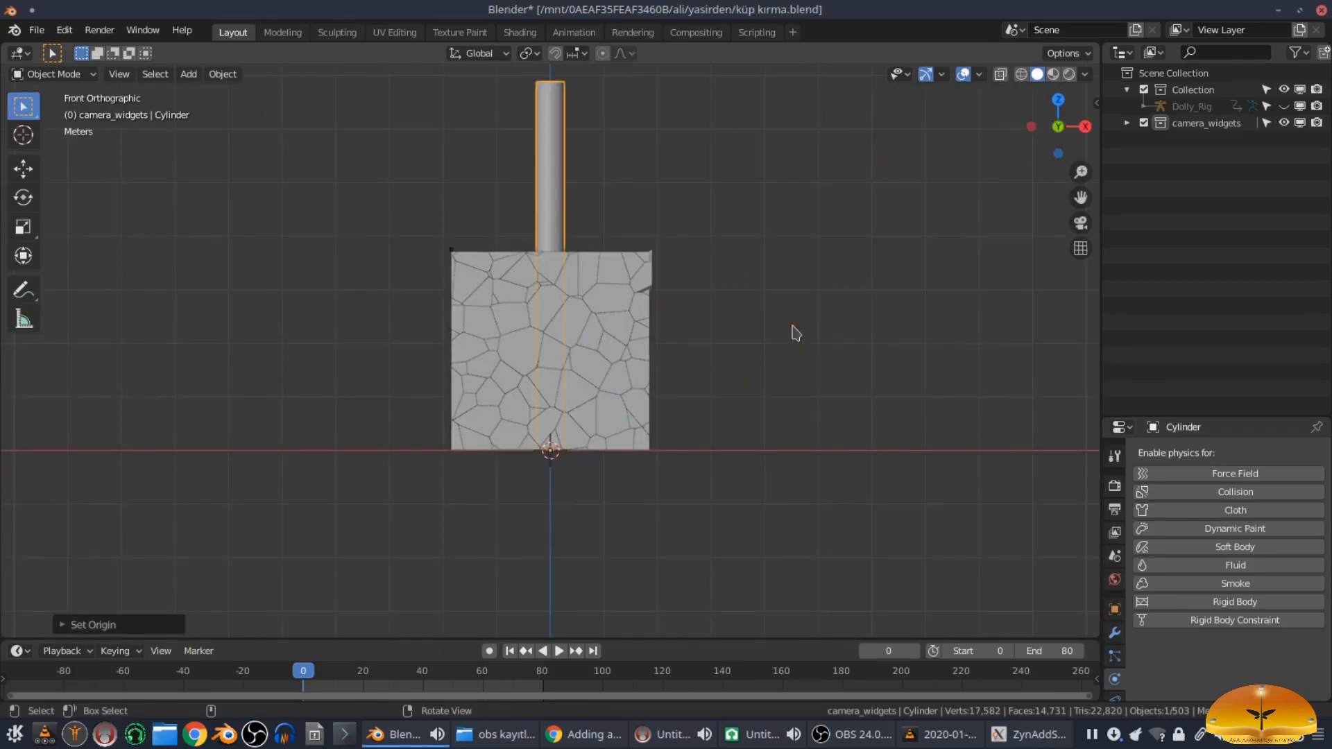
{"action": "key", "text": "KP_3"}
{"action": "mouse_move", "coordinate": [725, 331]}
{"action": "middle_mouse_down"}
{"action": "mouse_move", "coordinate": [723, 293]}
{"action": "mouse_move", "coordinate": [734, 440]}
{"action": "mouse_move", "coordinate": [722, 334]}
{"action": "middle_mouse_up"}
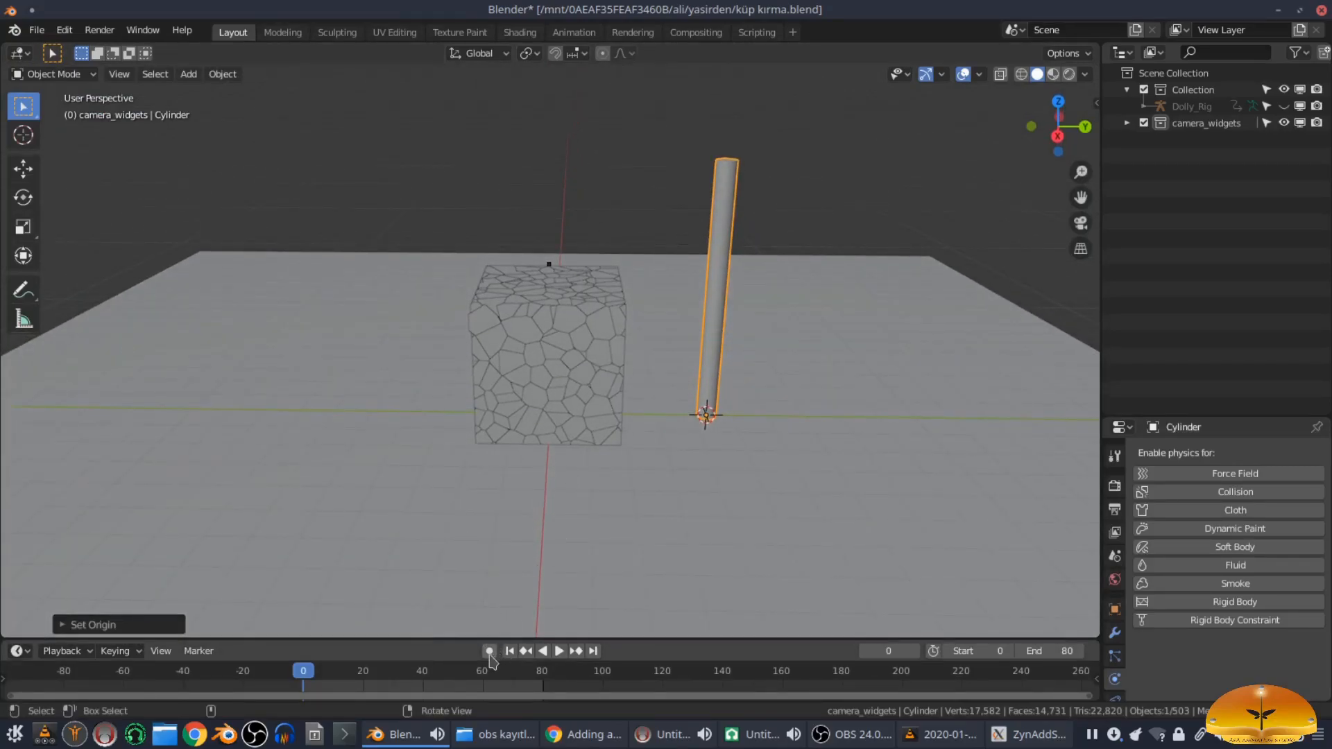
{"action": "left_click", "coordinate": [490, 652]}
{"action": "key", "text": "g"}
{"action": "left_click", "coordinate": [514, 216]}
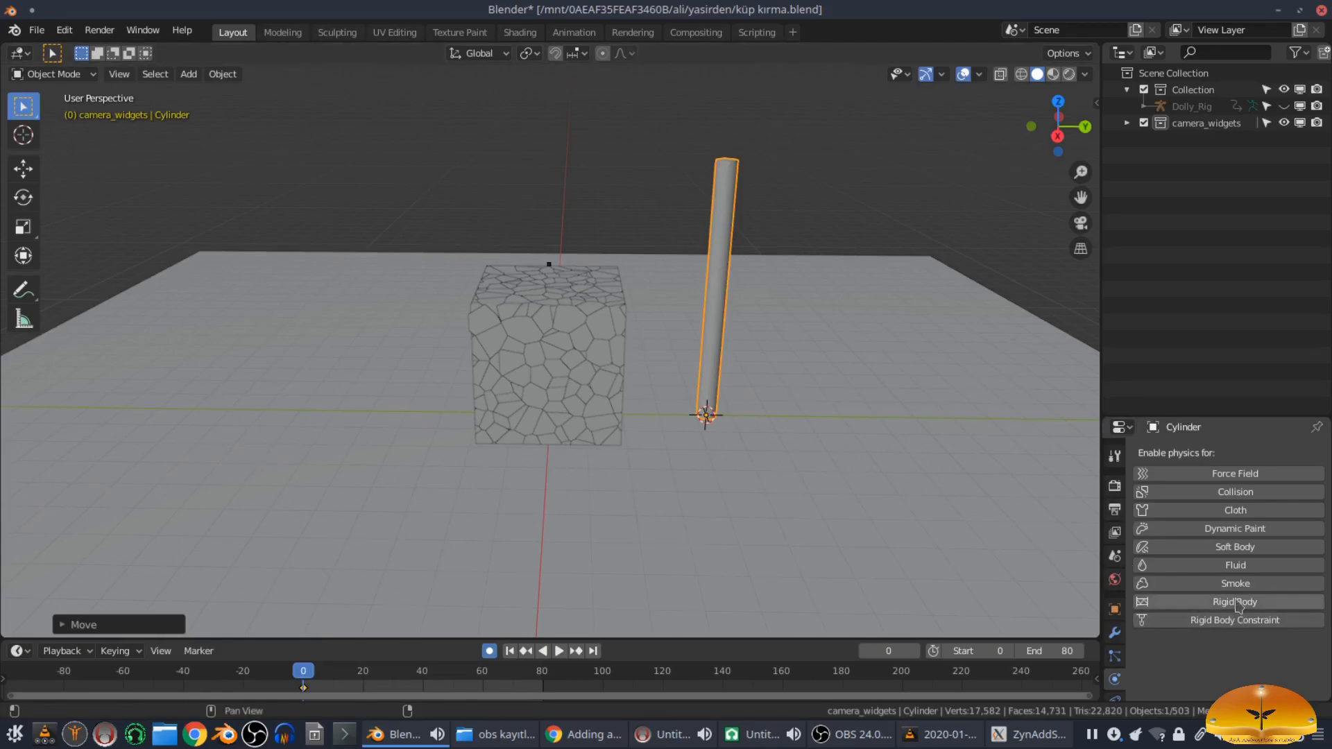
Step: Give the rod a rigid body of type Passive and enable Animated
{"action": "left_click", "coordinate": [1237, 602]}
{"action": "scroll", "coordinate": [1260, 619], "scroll_direction": "down", "scroll_amount": 4}
{"action": "left_click", "coordinate": [1263, 581]}
{"action": "left_click", "coordinate": [1259, 599]}
{"action": "left_click", "coordinate": [1300, 620]}
Step: At frame 40, keyframe the rod rotated about X by roughly a quarter turn so it falls through the cube
{"action": "middle_click_drag", "start_coordinate": [673, 310], "coordinate": [602, 428]}
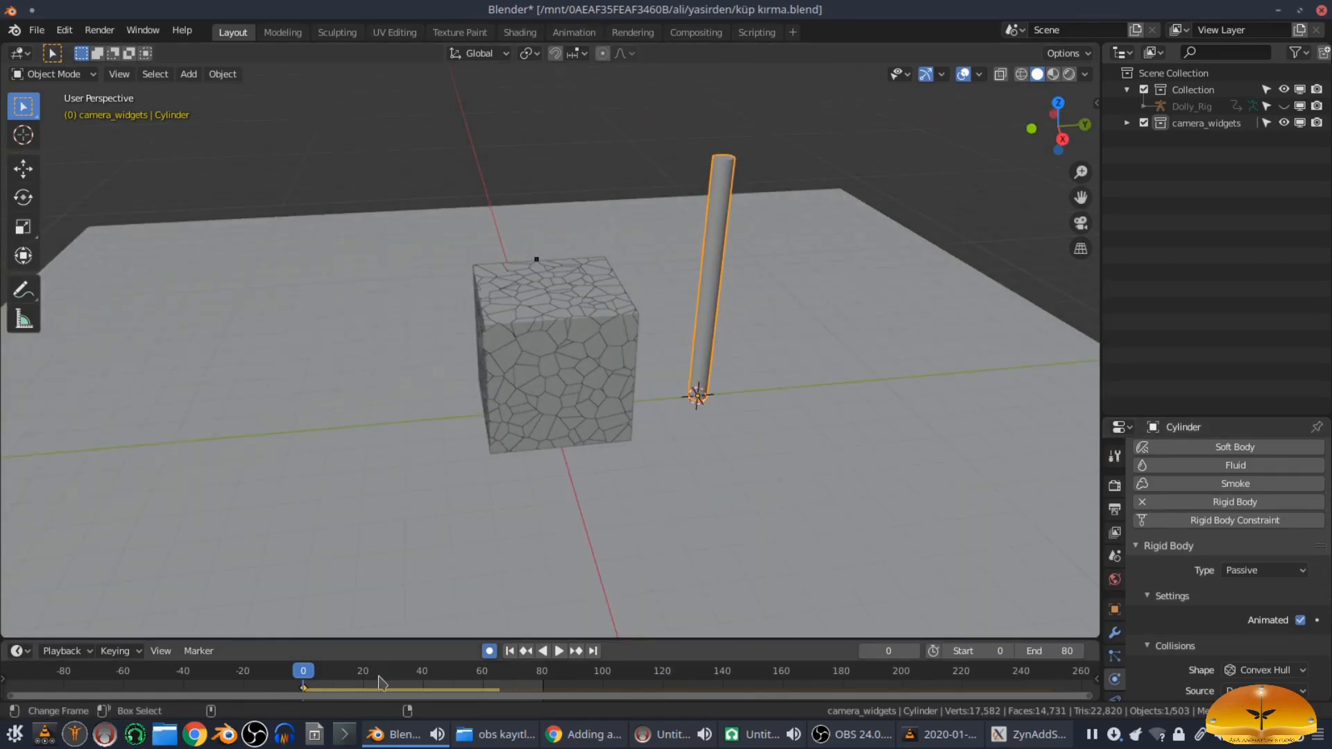
{"action": "mouse_move", "coordinate": [756, 389]}
{"action": "middle_mouse_down"}
{"action": "mouse_move", "coordinate": [781, 357]}
{"action": "mouse_move", "coordinate": [777, 378]}
{"action": "middle_mouse_up"}
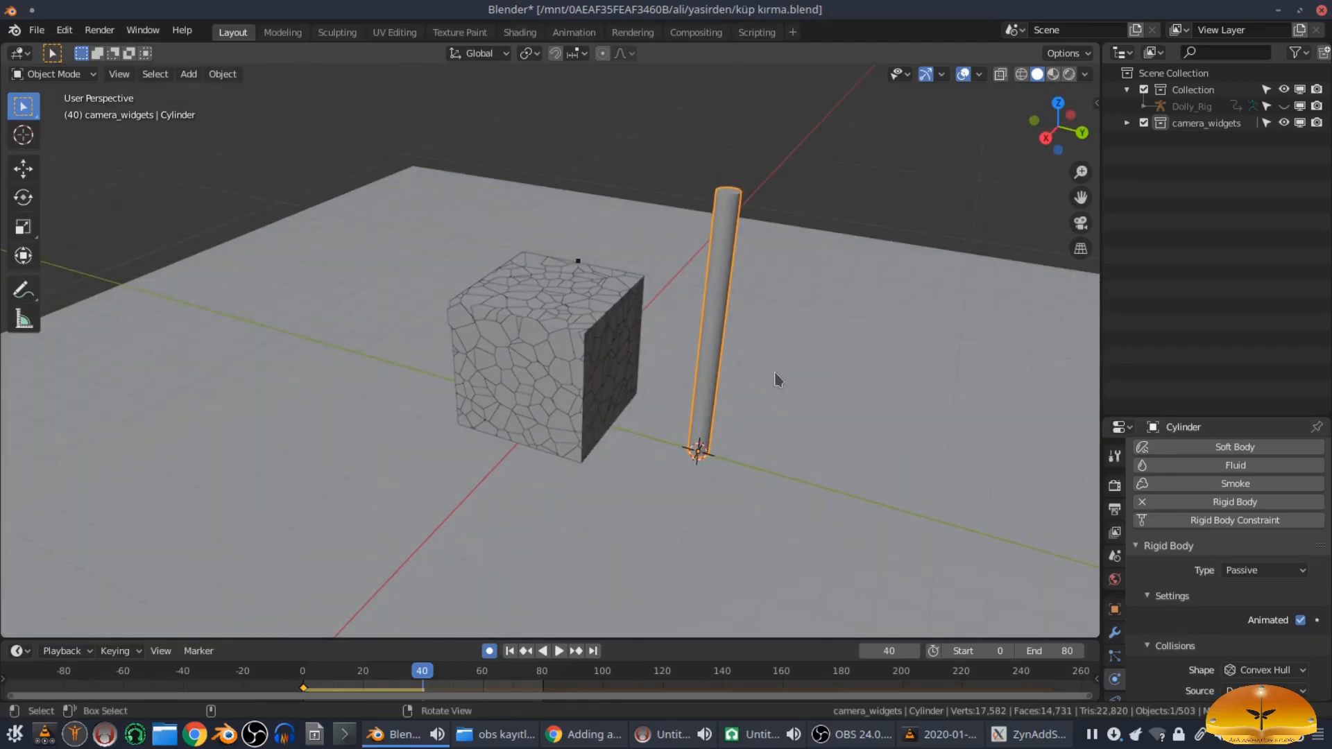
{"action": "key", "text": "r"}
{"action": "key", "text": "x"}
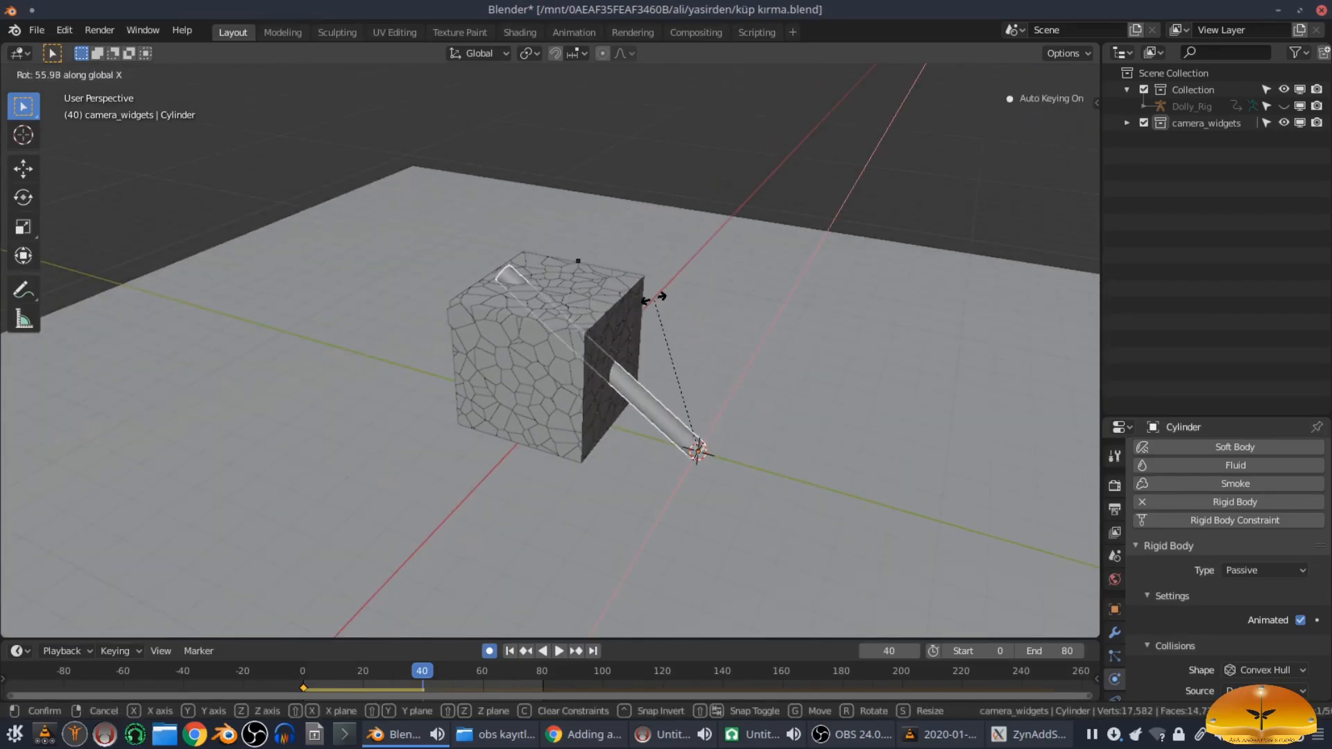
{"action": "left_click", "coordinate": [513, 288]}
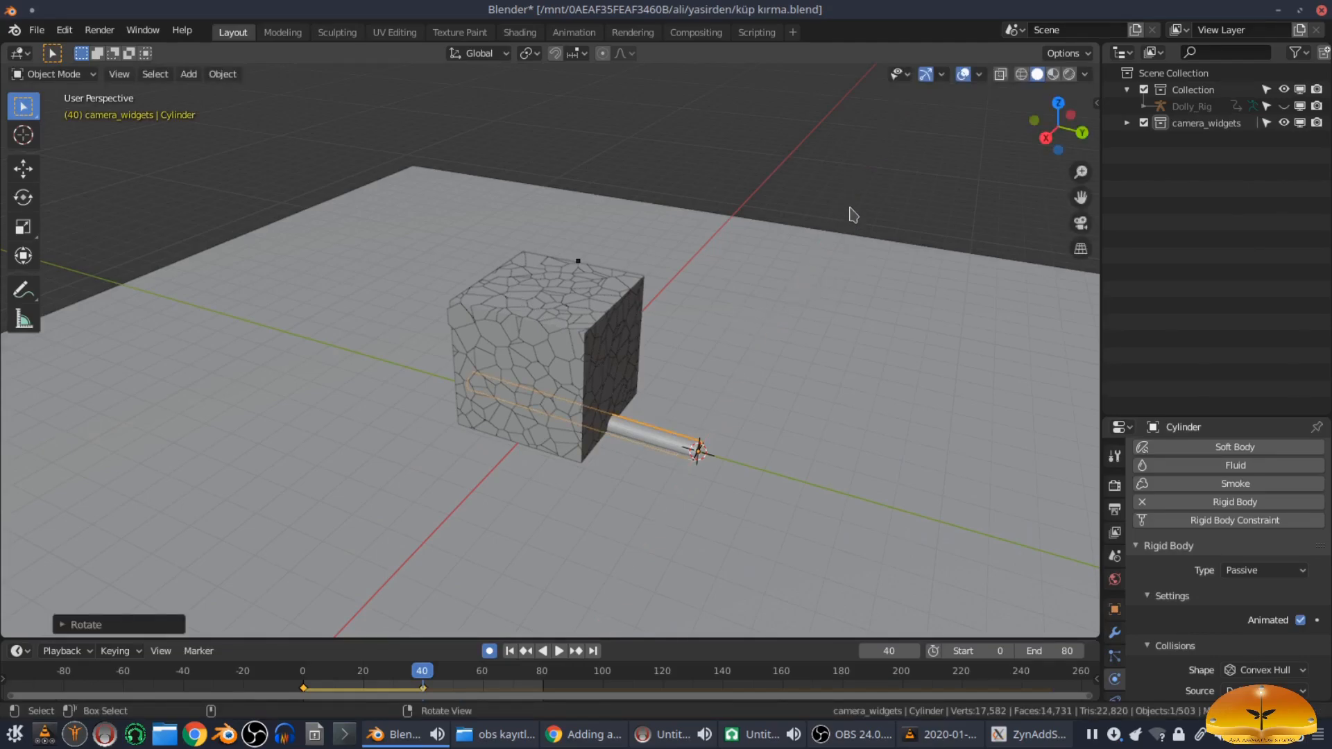
Step: Return to frame 0 and play the simulation, orbiting to examine how the falling rod breaks the cube's middle
{"action": "left_click", "coordinate": [511, 651]}
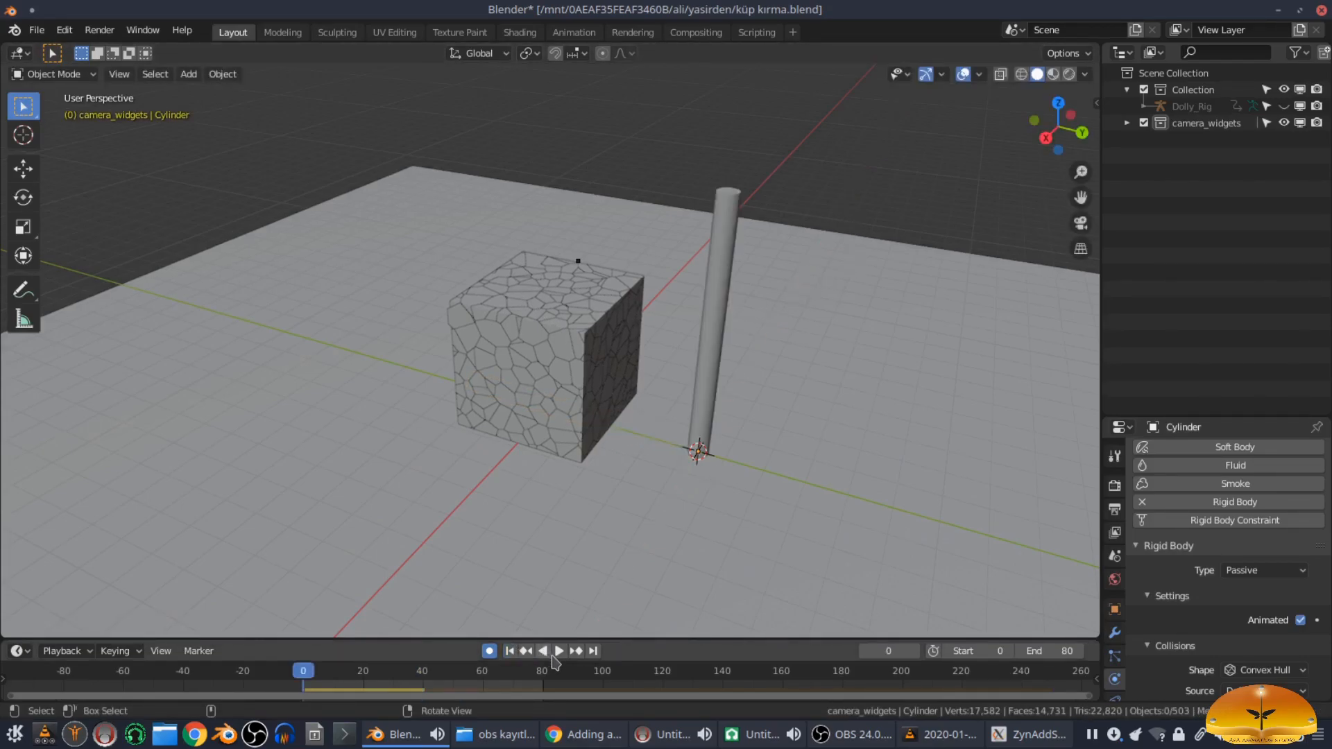
{"action": "left_click", "coordinate": [559, 650]}
{"action": "mouse_move", "coordinate": [791, 458]}
{"action": "middle_mouse_down"}
{"action": "mouse_move", "coordinate": [680, 490]}
{"action": "mouse_move", "coordinate": [627, 481]}
{"action": "mouse_move", "coordinate": [687, 436]}
{"action": "mouse_move", "coordinate": [810, 451]}
{"action": "middle_mouse_up"}
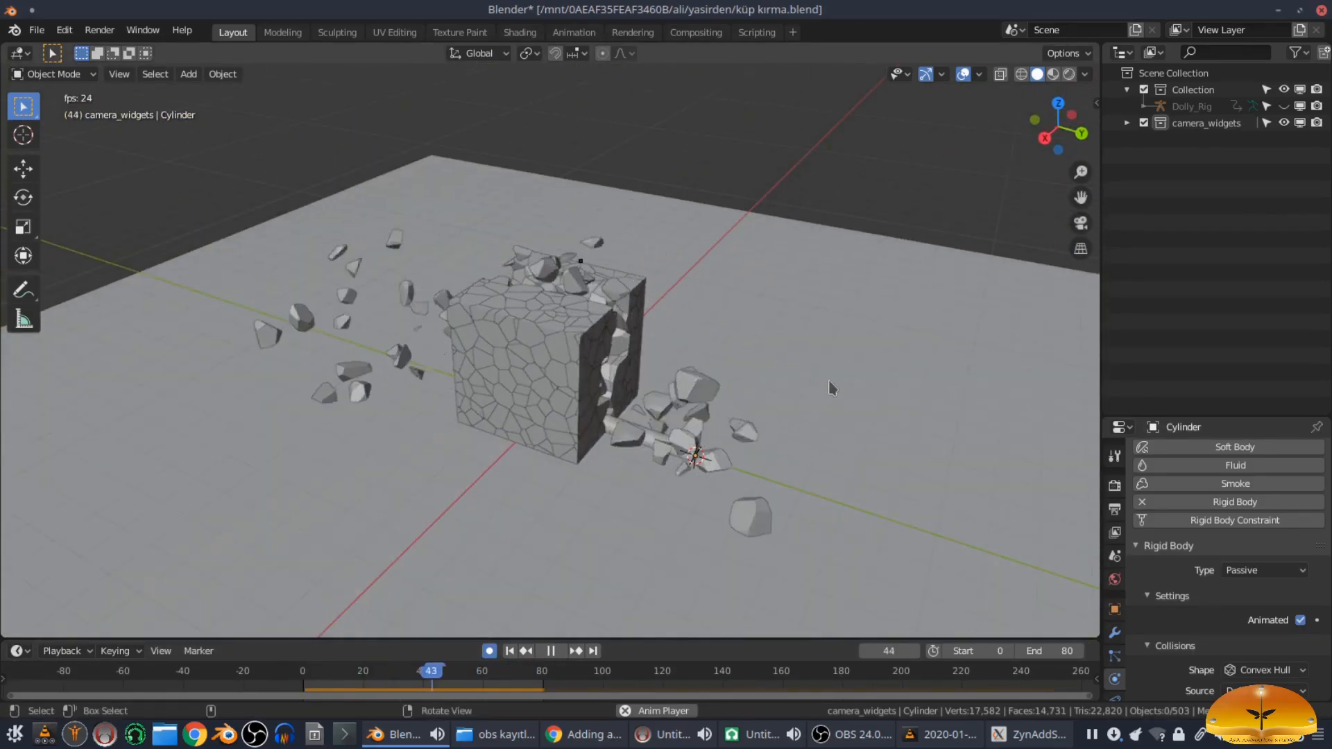
Step: Stop playback, return to frame 0, and set the scene's time remapping New value to 400 to slow the simulation down
{"action": "middle_click_drag", "start_coordinate": [869, 381], "coordinate": [631, 415]}
{"action": "left_click", "coordinate": [553, 652]}
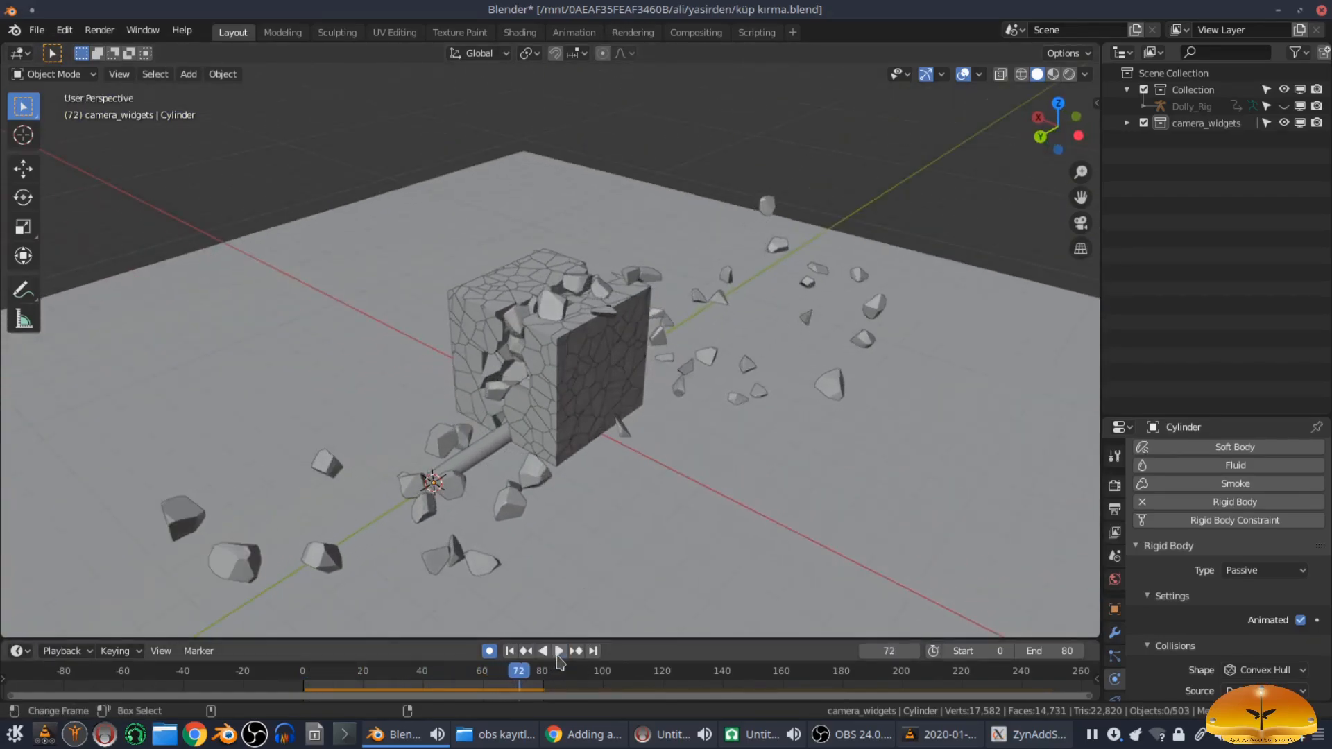
{"action": "left_click_drag", "start_coordinate": [1220, 415], "coordinate": [1220, 240]}
{"action": "left_click", "coordinate": [1114, 433]}
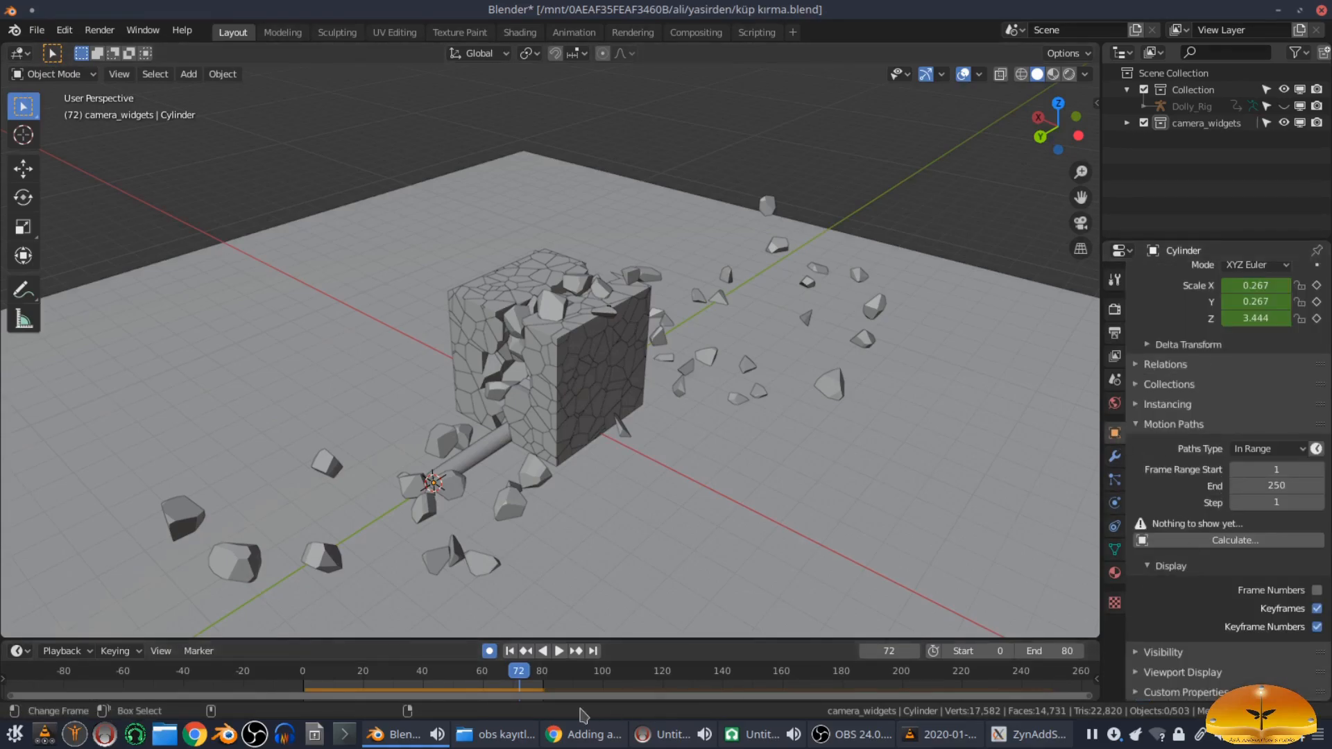
{"action": "left_click", "coordinate": [510, 651]}
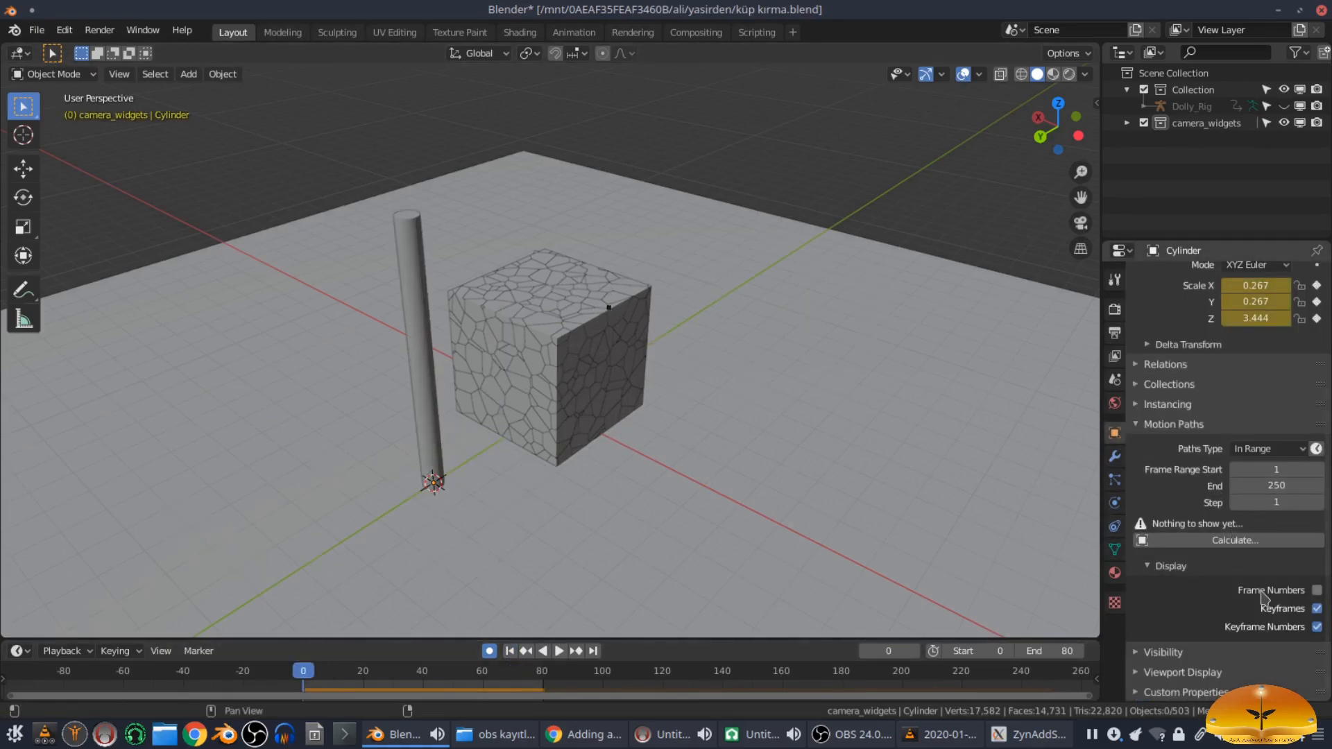
{"action": "scroll", "coordinate": [1145, 488], "scroll_direction": "up", "scroll_amount": 1}
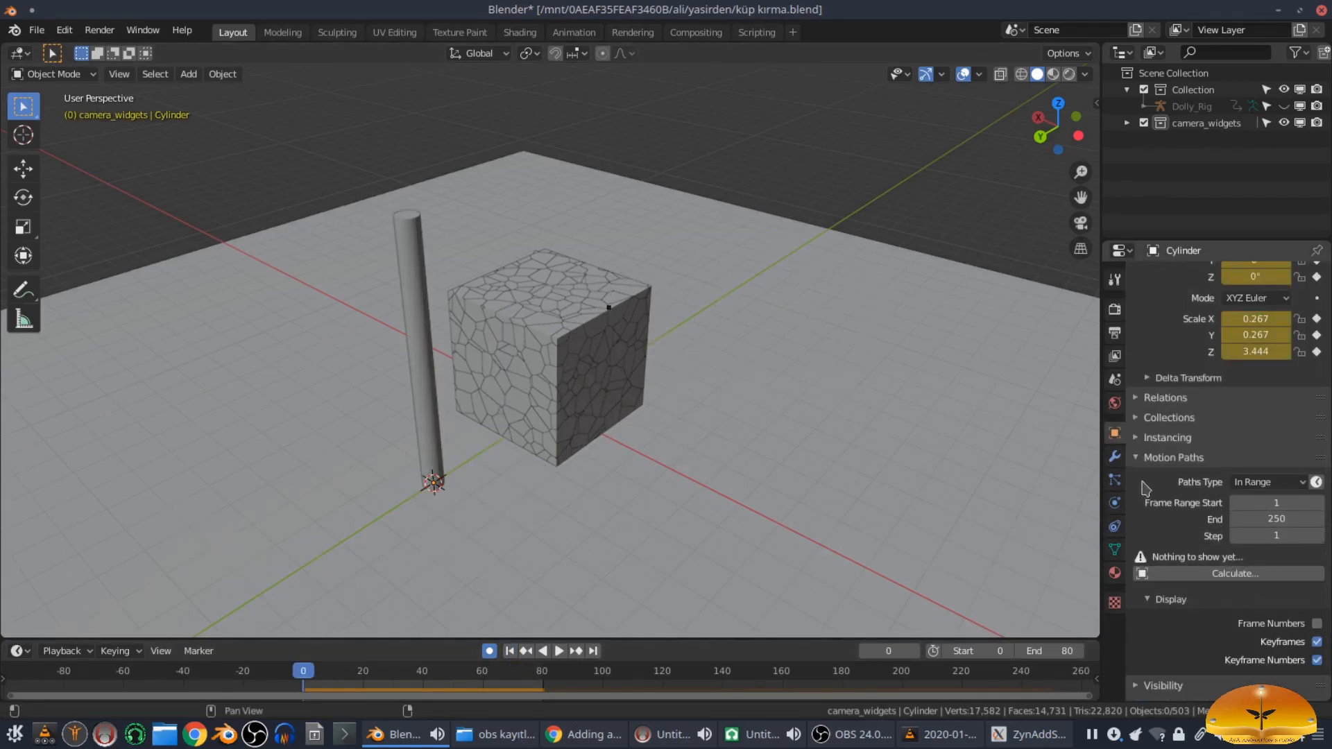
{"action": "left_click", "coordinate": [1118, 336]}
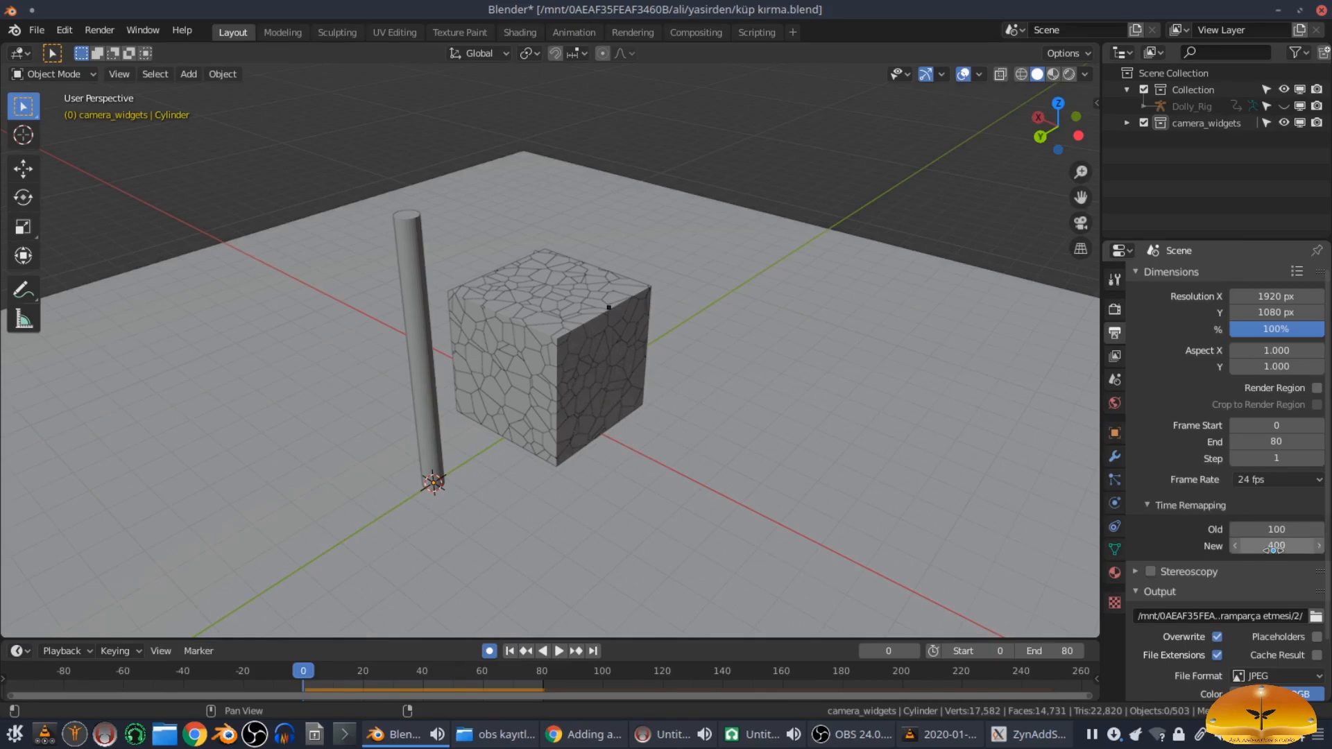
Step: Play the slowed-down simulation from frame 0, examine the rod's fall toward the cube, and stop playback
{"action": "scroll", "coordinate": [587, 364], "scroll_direction": "up", "scroll_amount": 10}
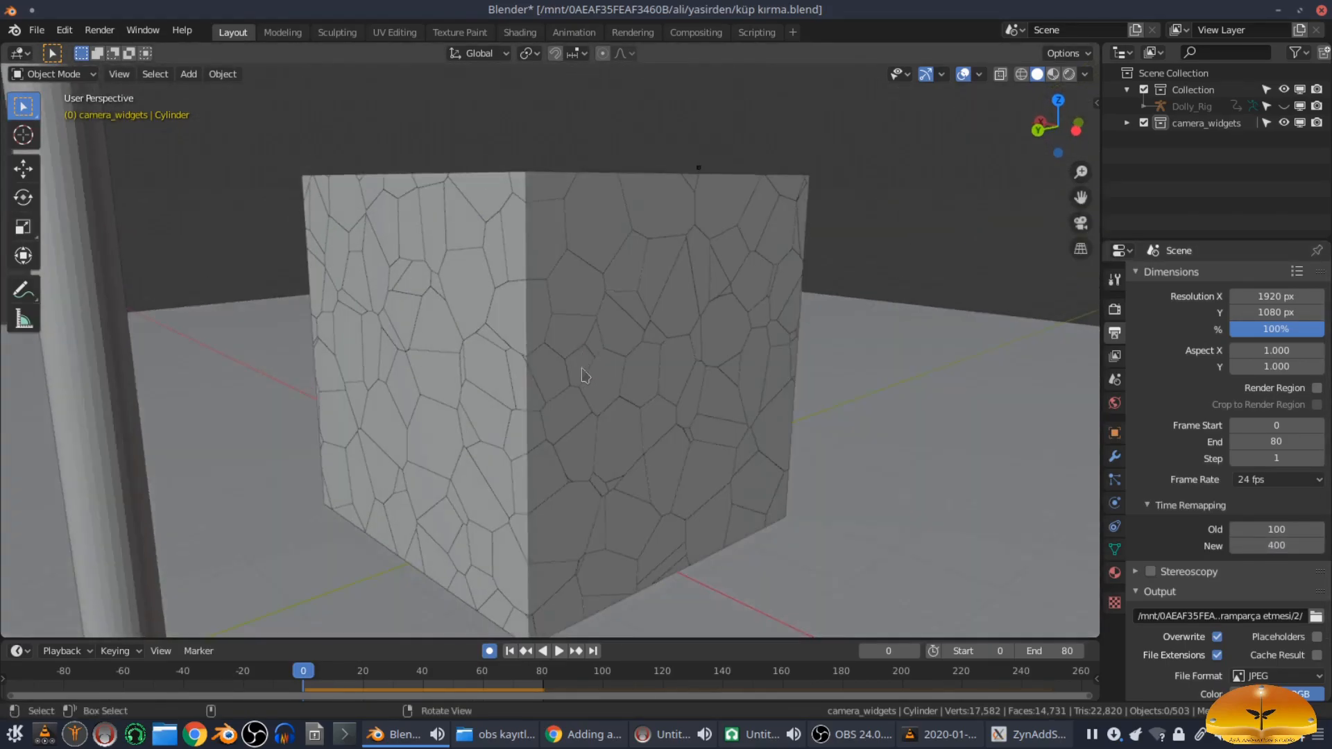
{"action": "left_click", "coordinate": [559, 651]}
{"action": "scroll", "coordinate": [602, 473], "scroll_direction": "down", "scroll_amount": 8}
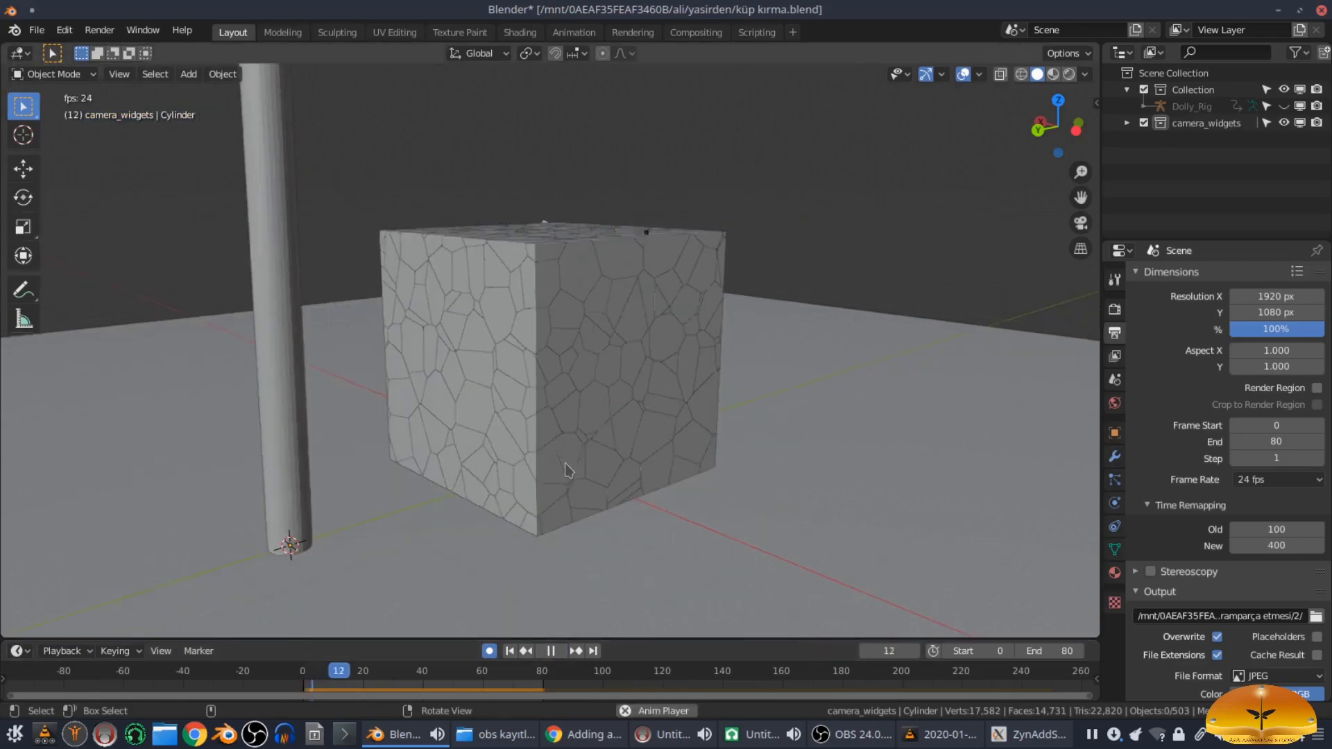
{"action": "middle_click_drag", "start_coordinate": [576, 423], "coordinate": [602, 472]}
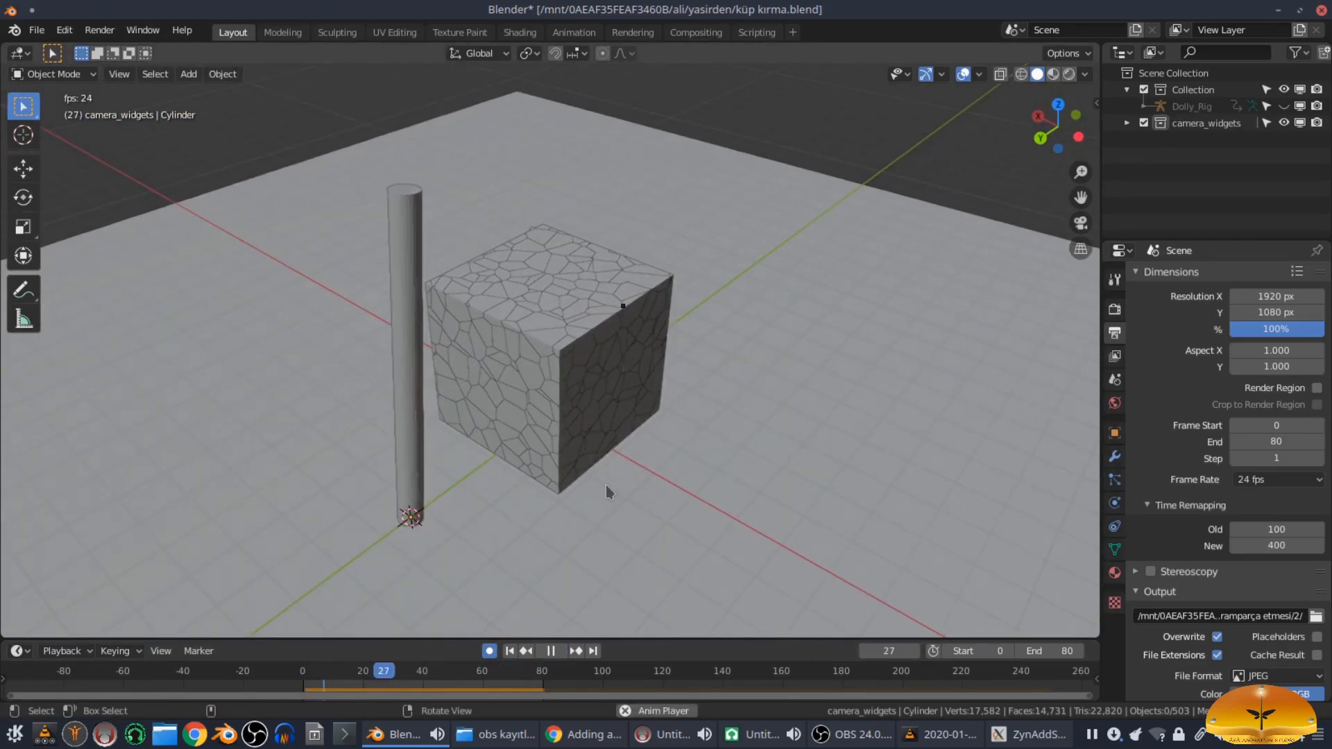
{"action": "key", "text": "space"}
Step: Extend the animation's end frame to 200 and play the slowed-down break of the cube before stopping playback
{"action": "left_click", "coordinate": [1057, 650]}
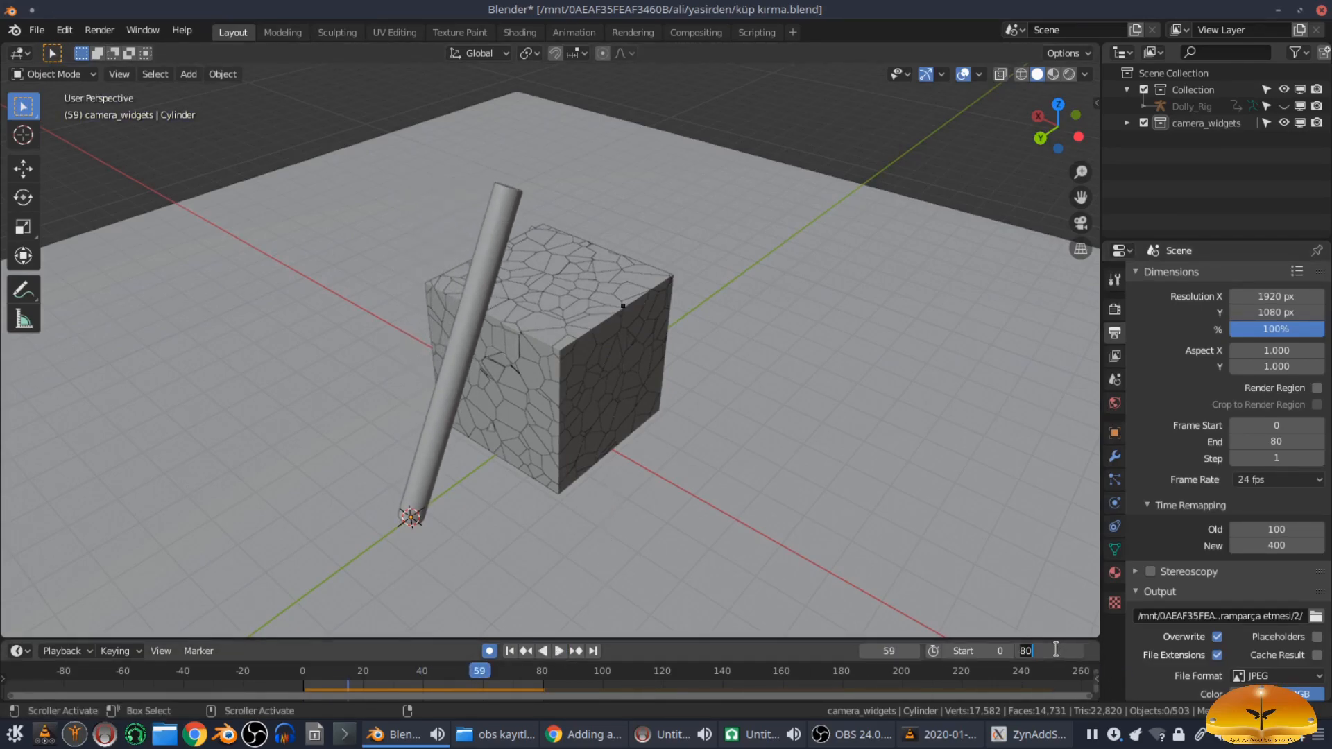
{"action": "key", "text": "Return"}
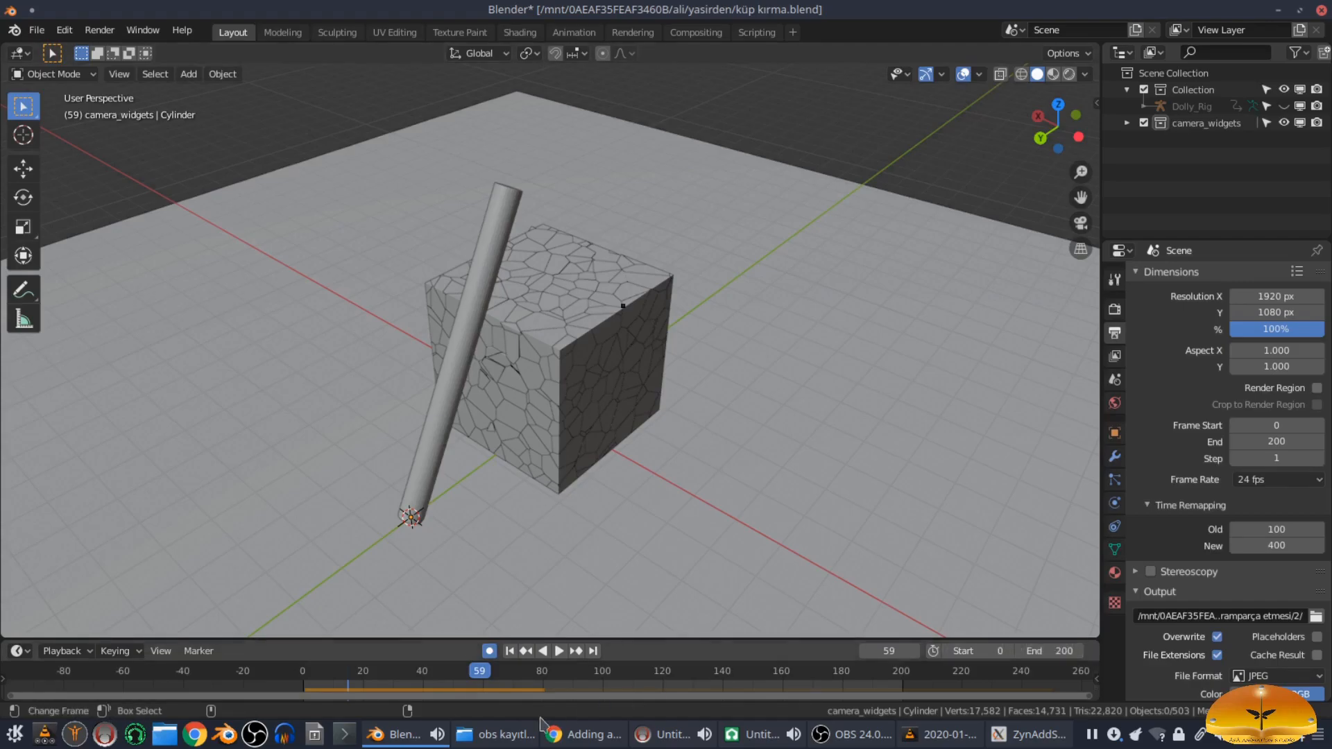
{"action": "left_click", "coordinate": [559, 652]}
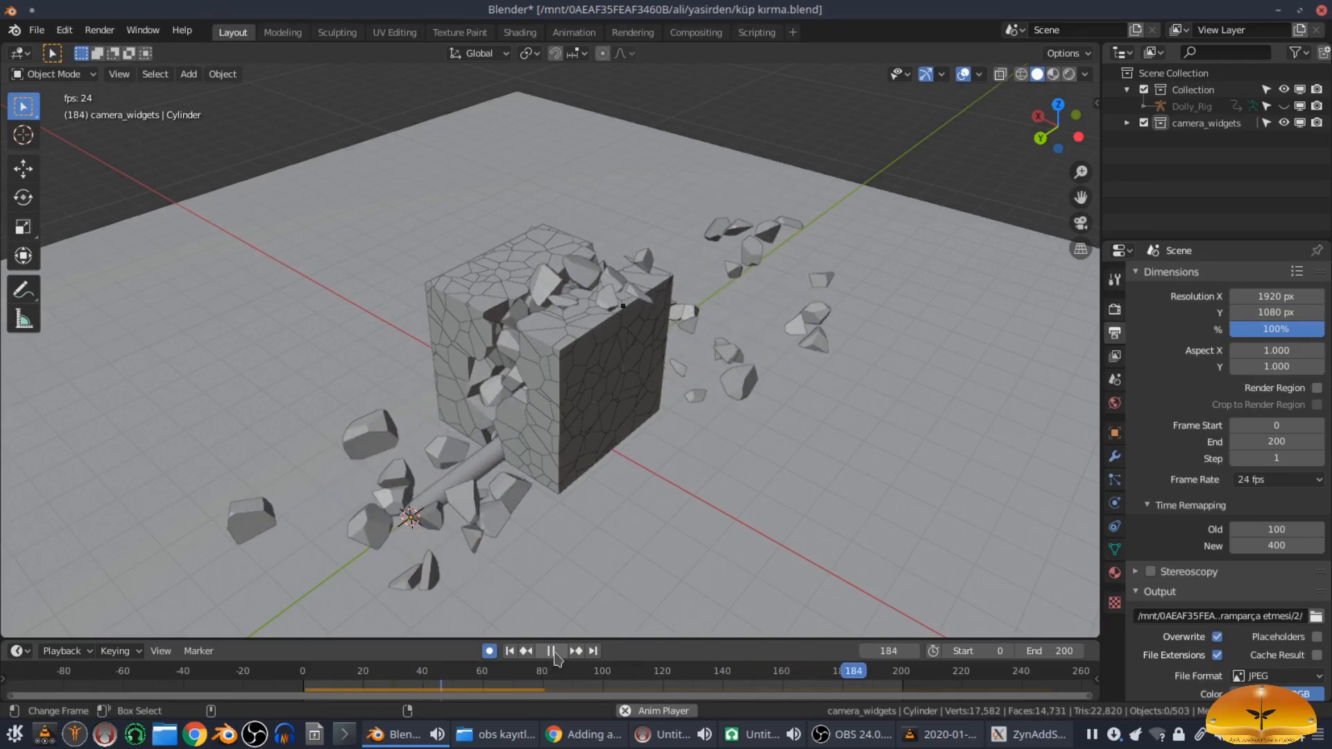
{"action": "left_click", "coordinate": [552, 651]}
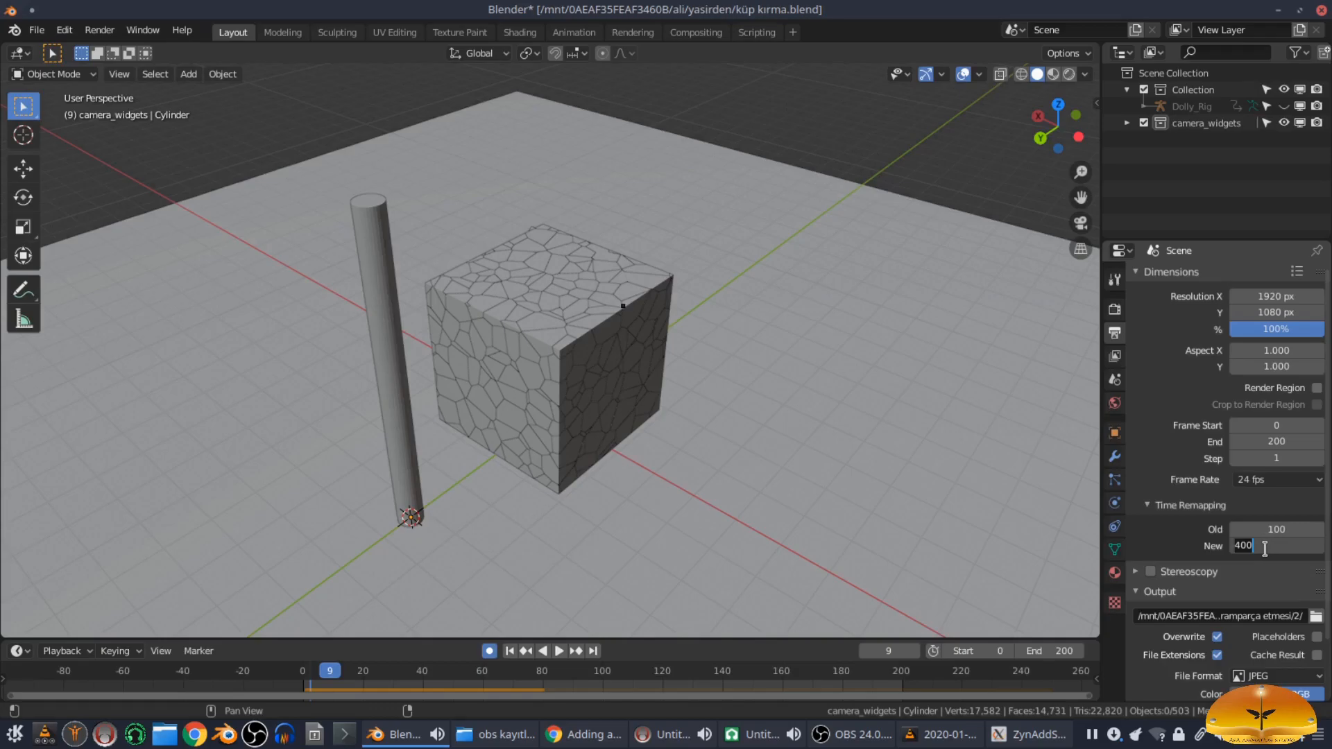
Step: Set the time remapping New value to 100 for normal speed and return to frame 0
{"action": "key", "text": "Return"}
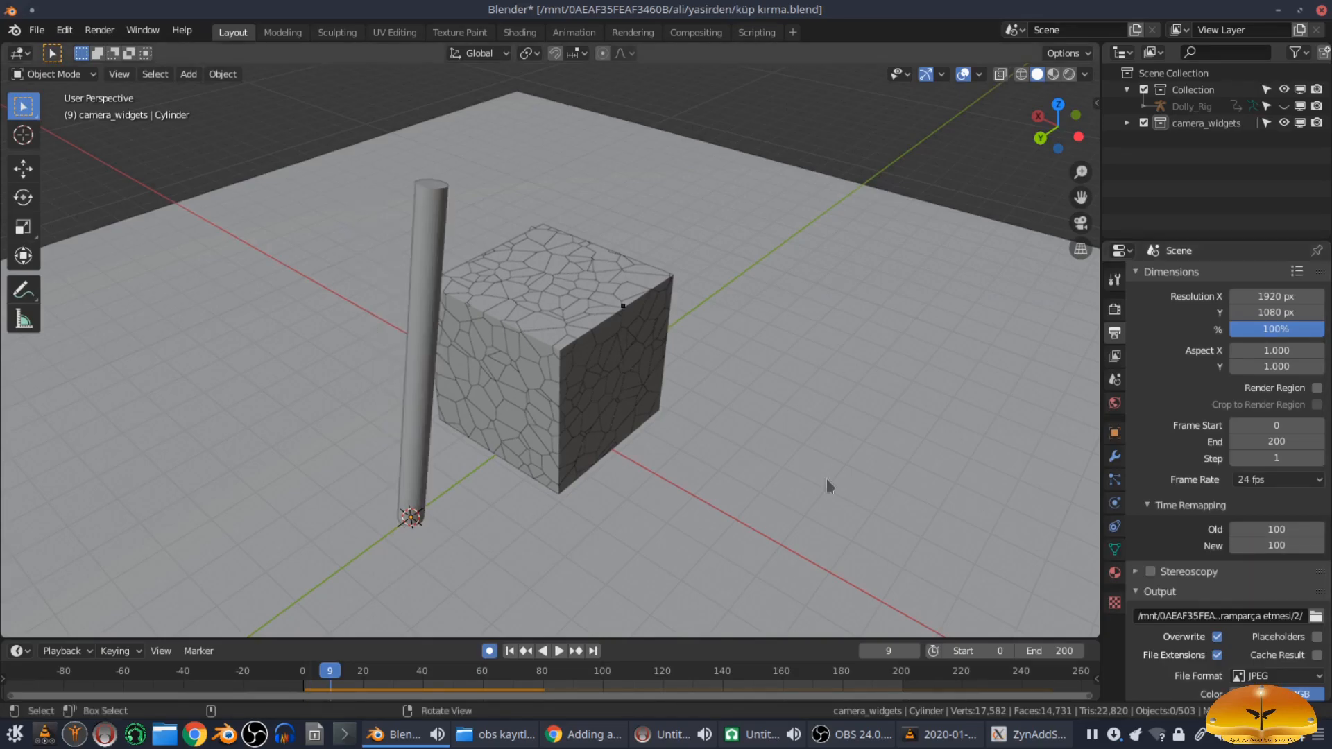
{"action": "left_click", "coordinate": [510, 652]}
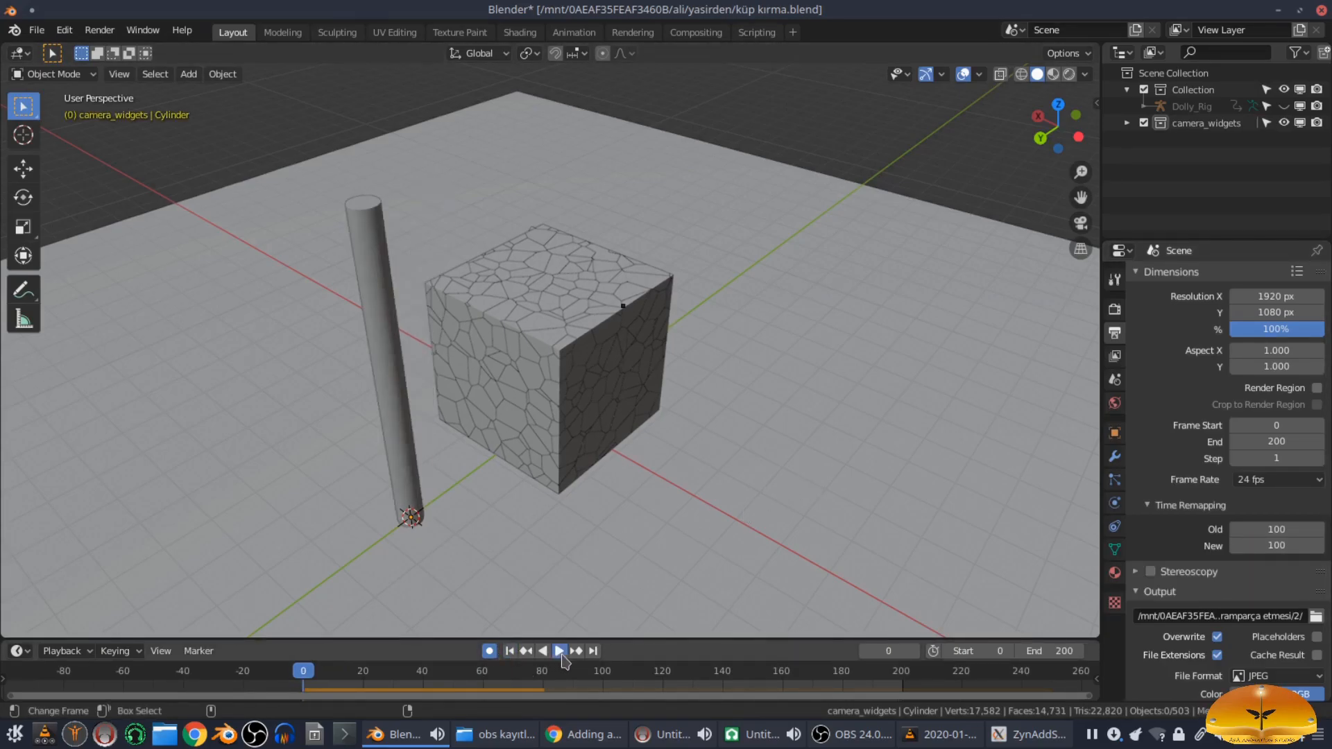
Step: Replay the simulation at normal speed while orbiting the cube, return to frame 0, and turn off auto keying
{"action": "left_click", "coordinate": [559, 651]}
{"action": "middle_click_drag", "start_coordinate": [625, 386], "coordinate": [215, 333]}
{"action": "left_click", "coordinate": [510, 651]}
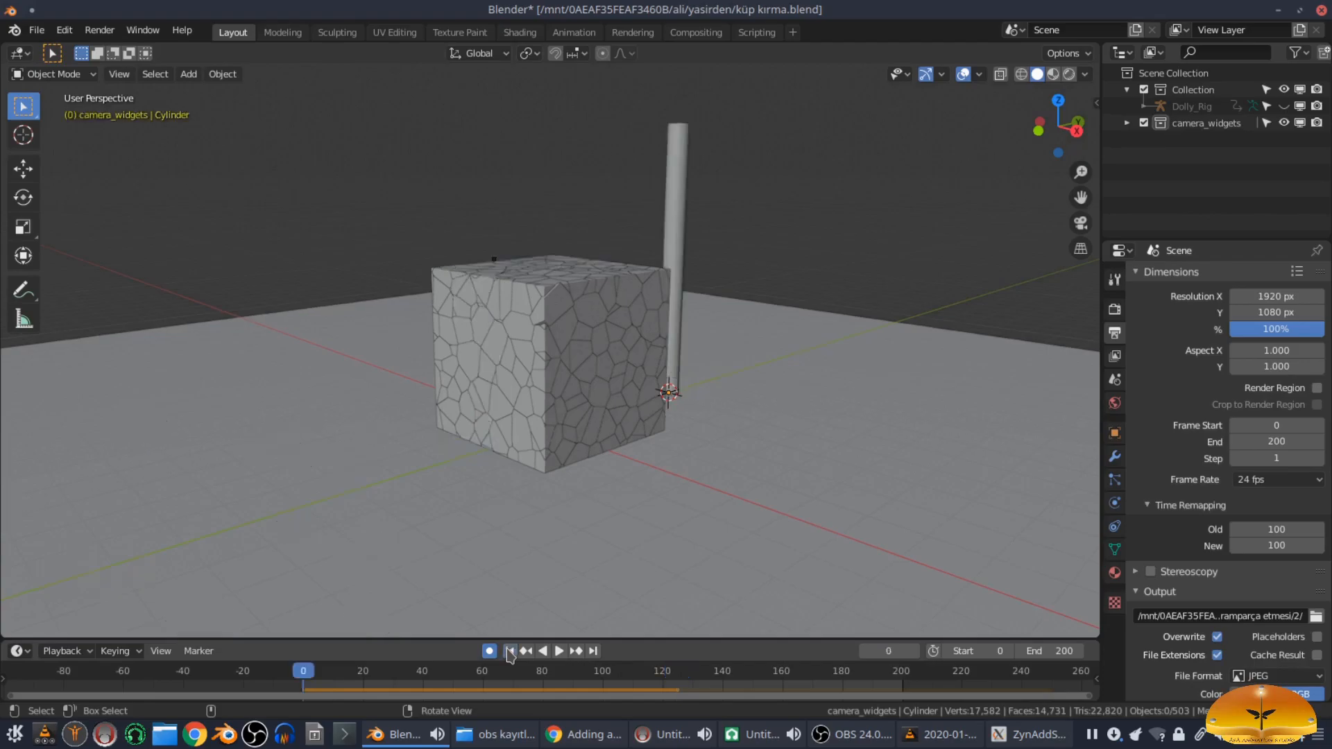
{"action": "middle_click_drag", "start_coordinate": [585, 484], "coordinate": [779, 489]}
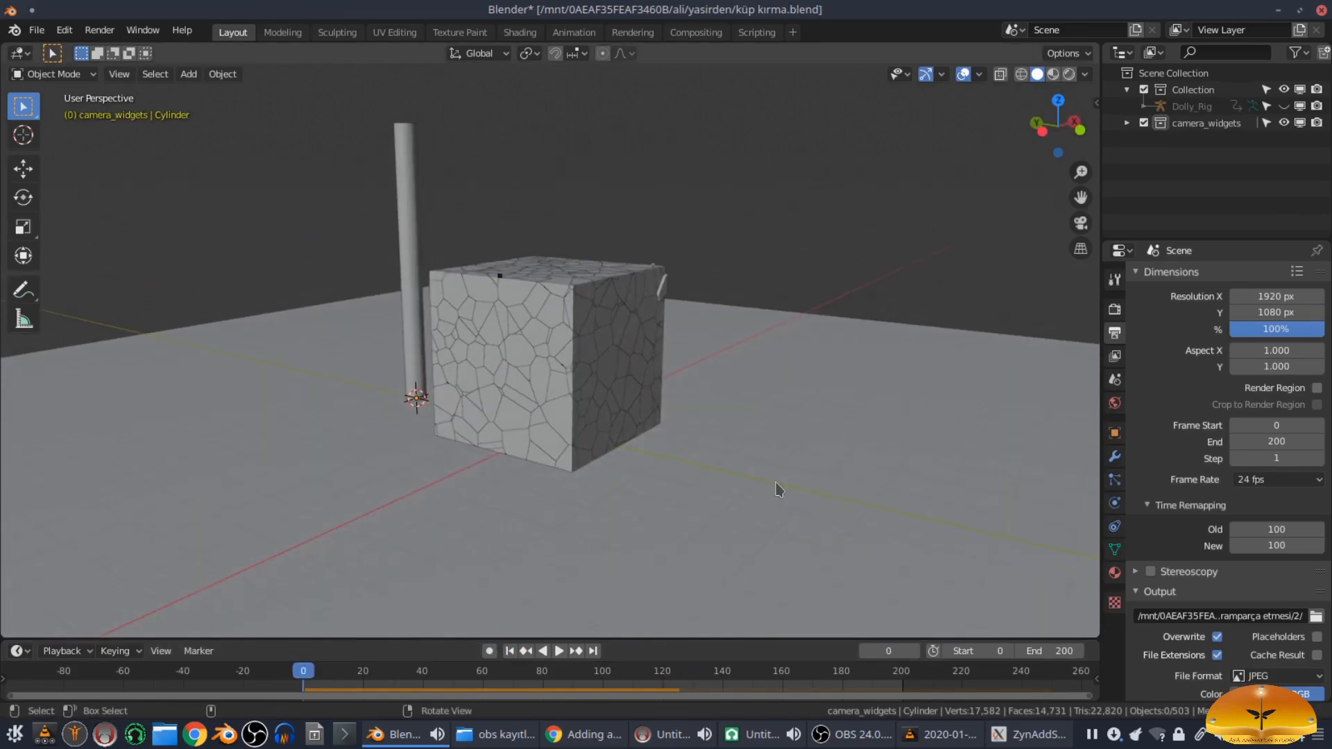